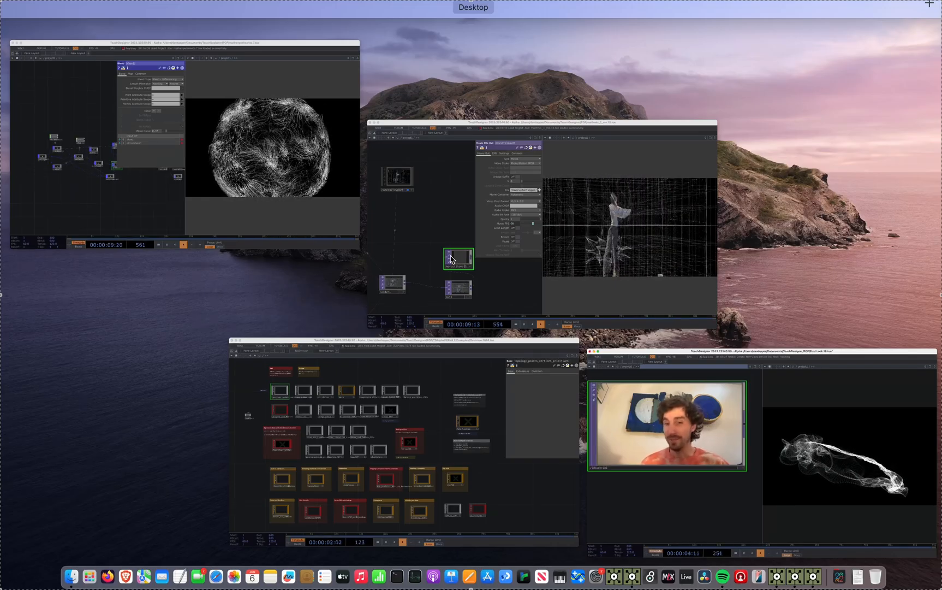
- Add a Point Generator POP to the empty project network
click(741, 213)
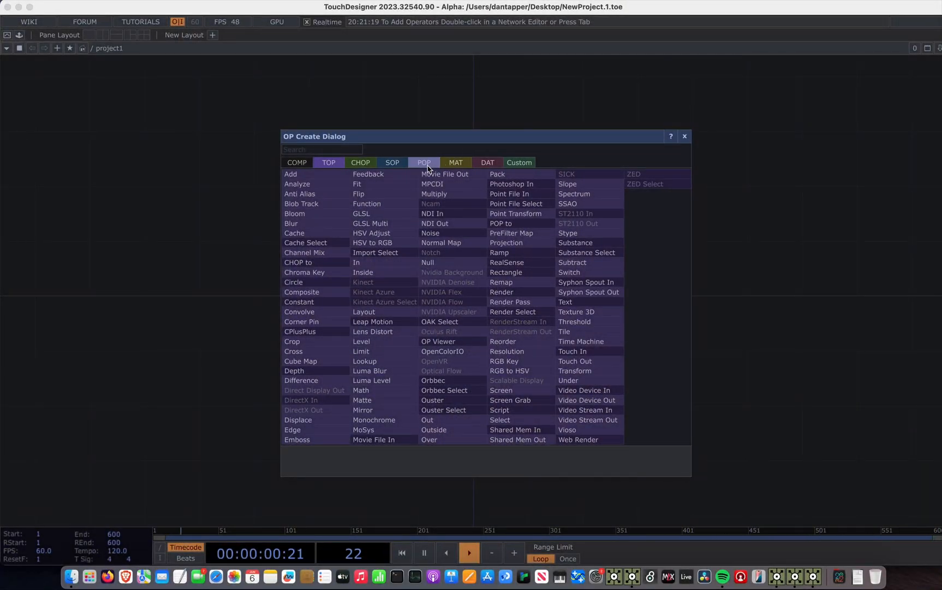
click(425, 163)
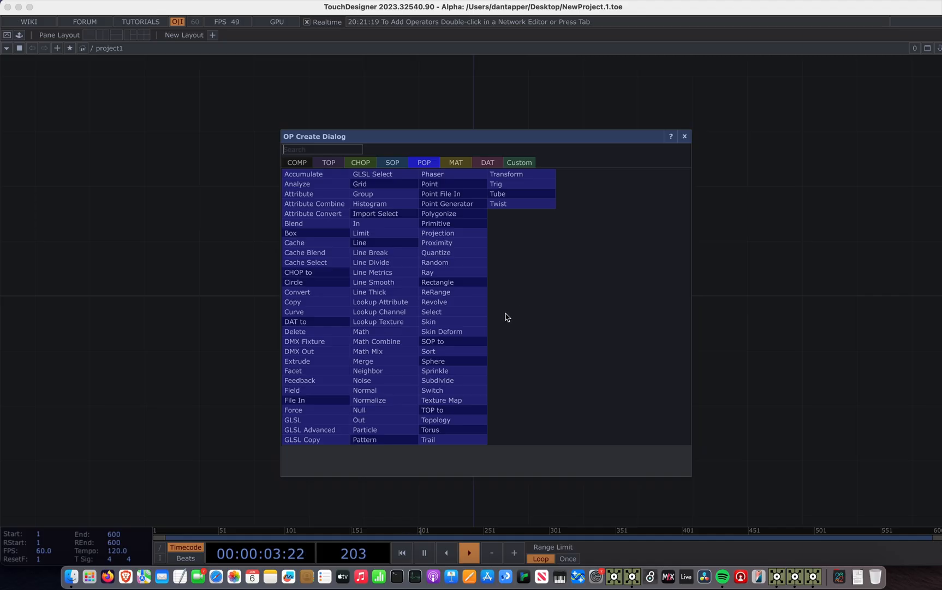
click(437, 203)
click(290, 187)
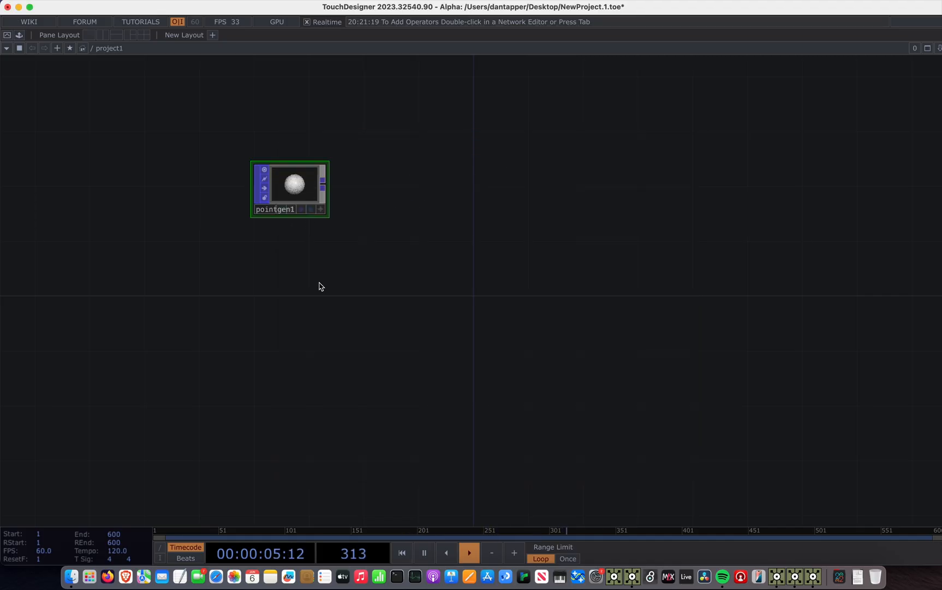
- Add a Sphere POP and a Box POP in a column below the point generator
key(Tab)
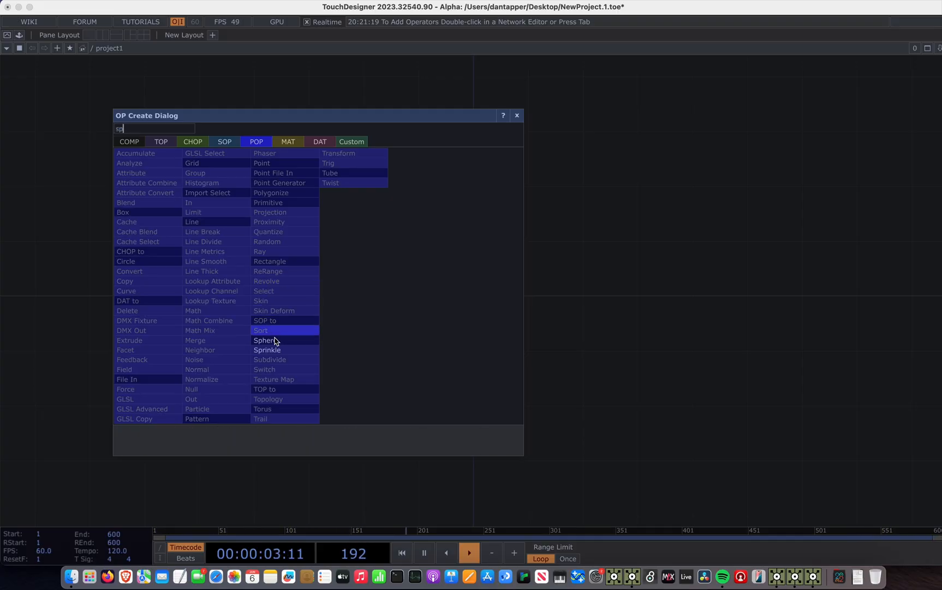
click(274, 340)
click(288, 258)
key(Tab)
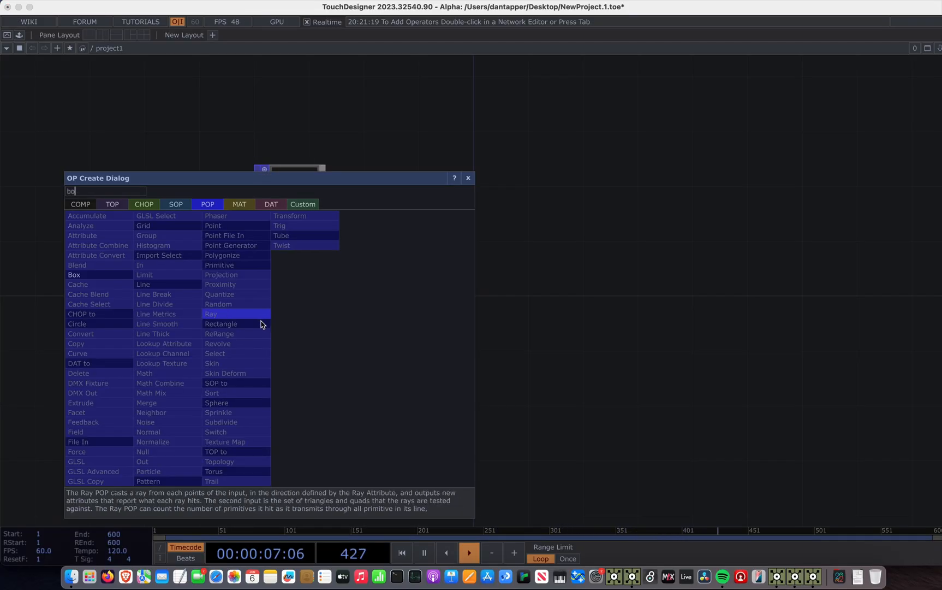
click(93, 275)
click(293, 326)
- Add a Grid POP and a Tube POP below the box and line the grid up with the column
key(Tab)
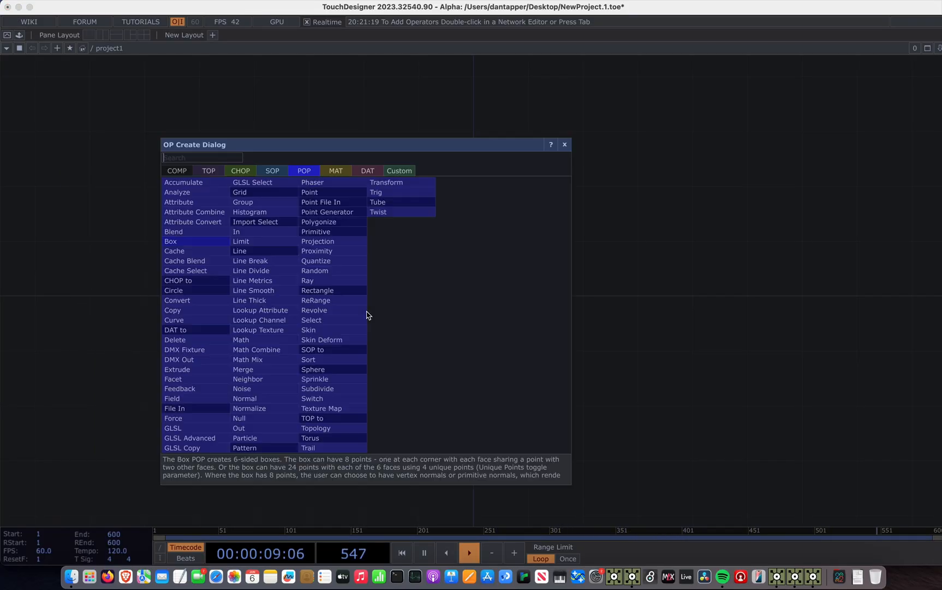
text(gr)
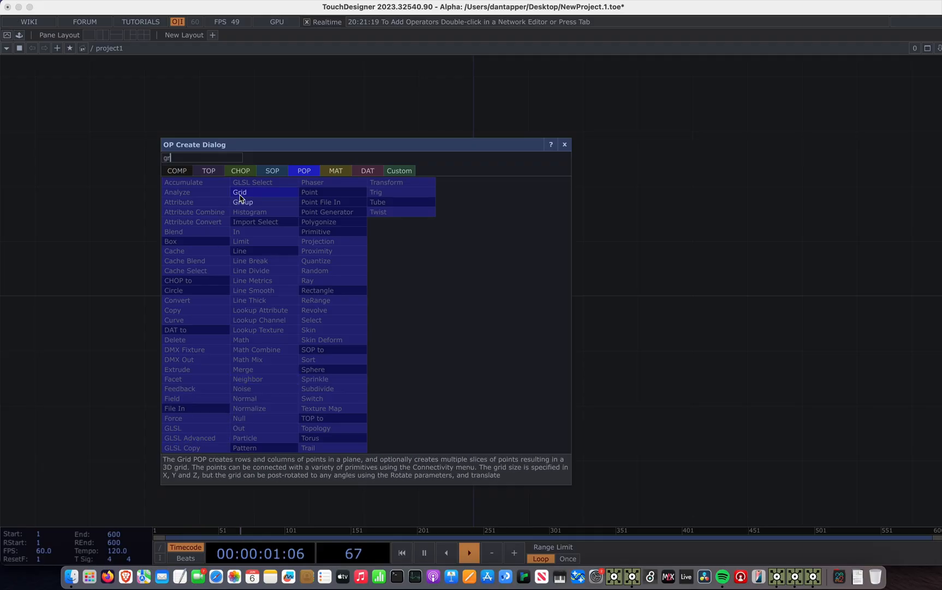
click(240, 192)
click(298, 393)
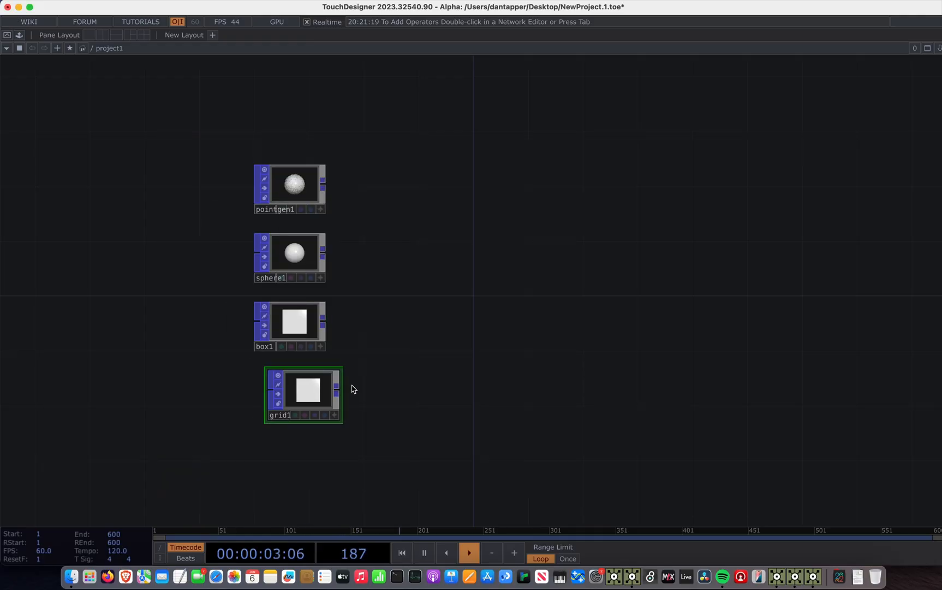
key(Tab)
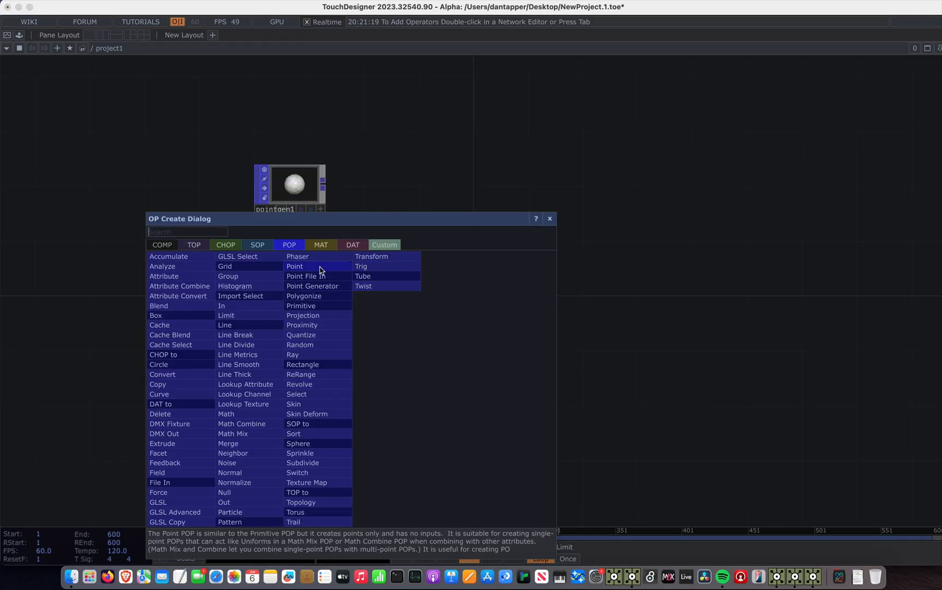
click(363, 275)
click(300, 467)
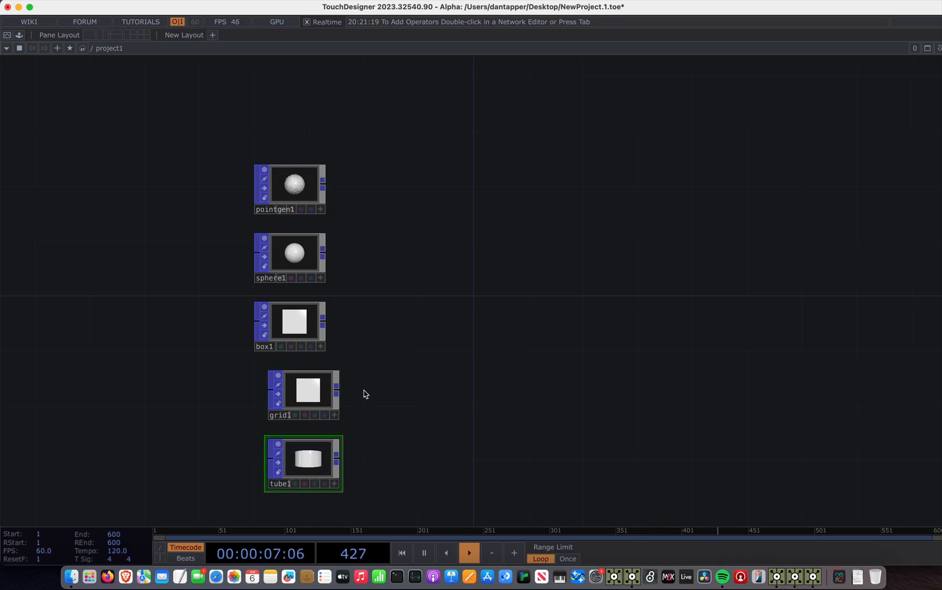
drag(307, 389, 296, 387)
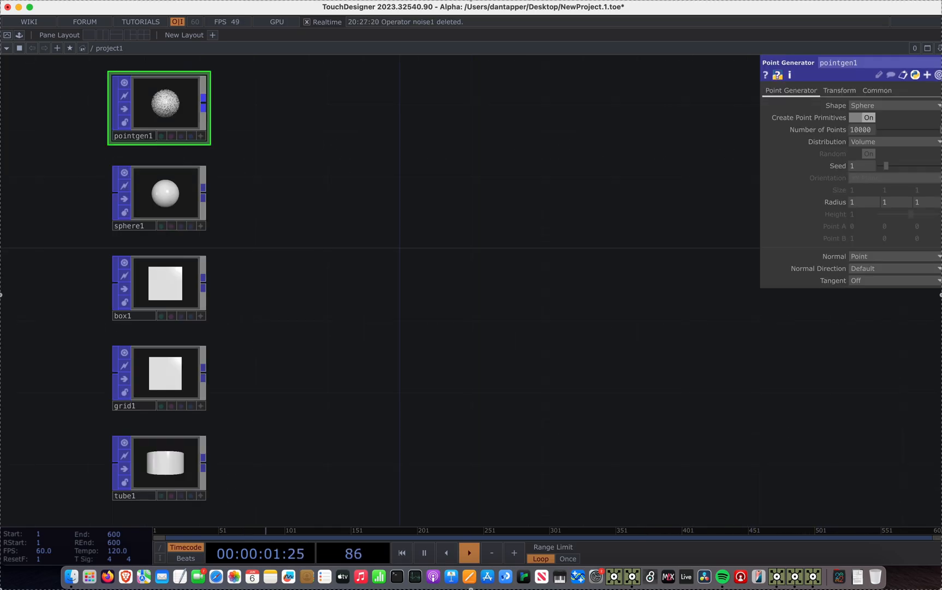
- Connect a new Noise POP to the output of pointgen1
drag(204, 104, 495, 195)
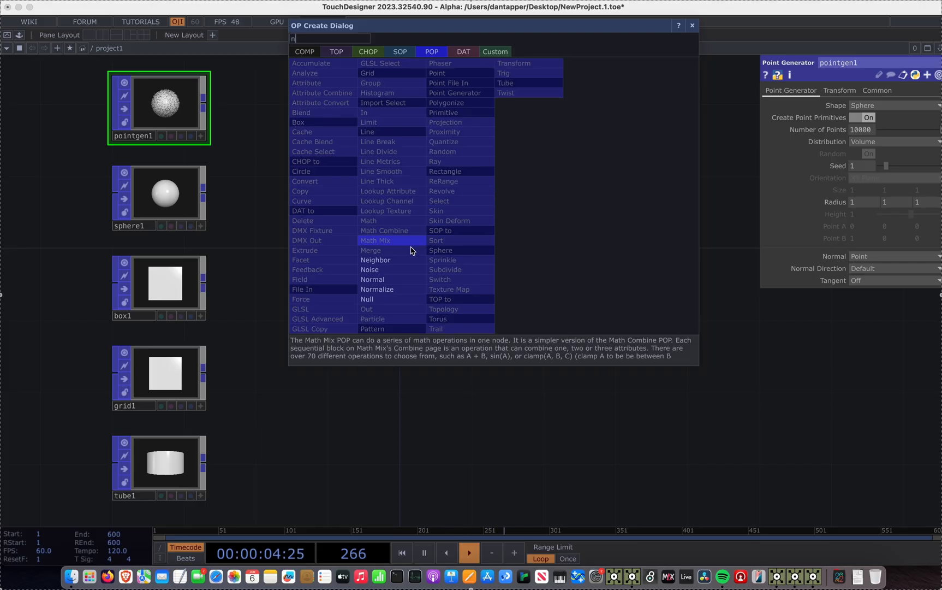
click(390, 269)
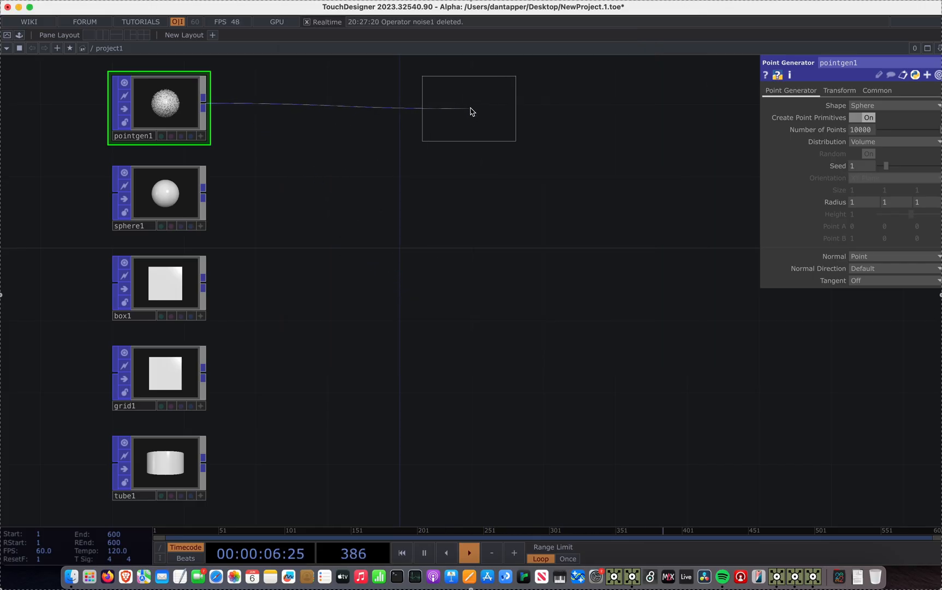
click(471, 111)
- Connect a new Twist POP to the output of sphere1, below the noise node
drag(205, 191, 439, 211)
text(tw)
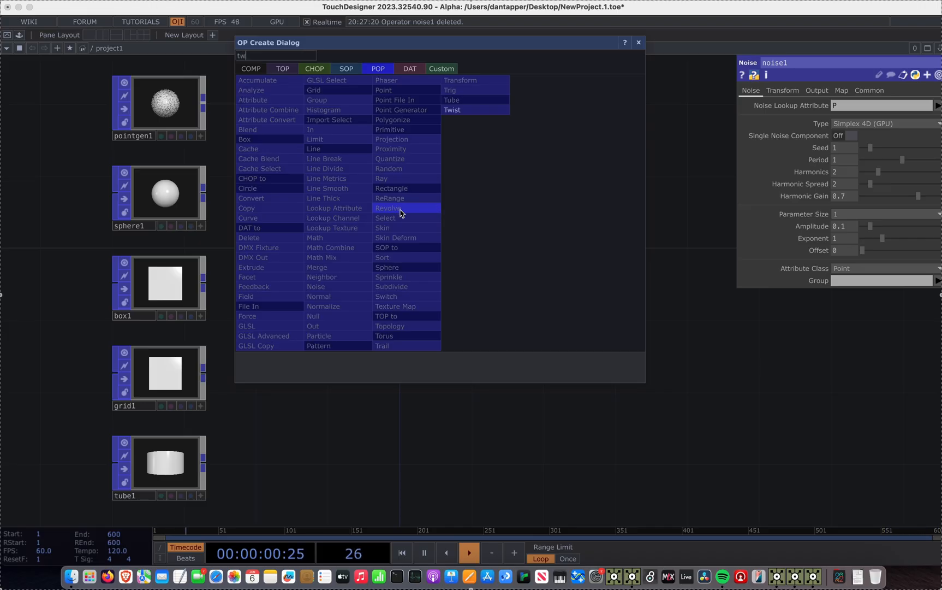
click(460, 110)
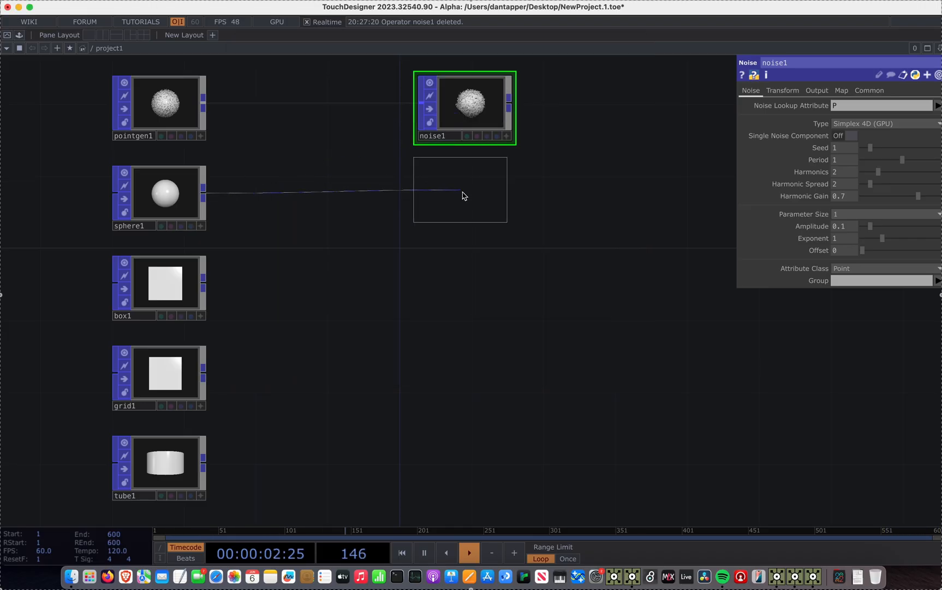
click(463, 196)
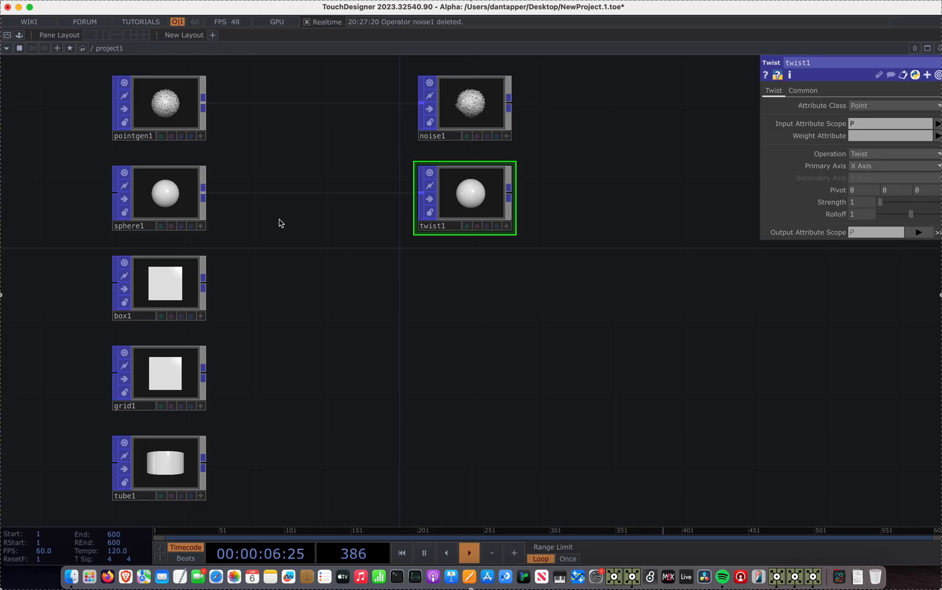
- Branch a new Proximity POP off sphere1 and place it below the twist node
drag(334, 253, 403, 255)
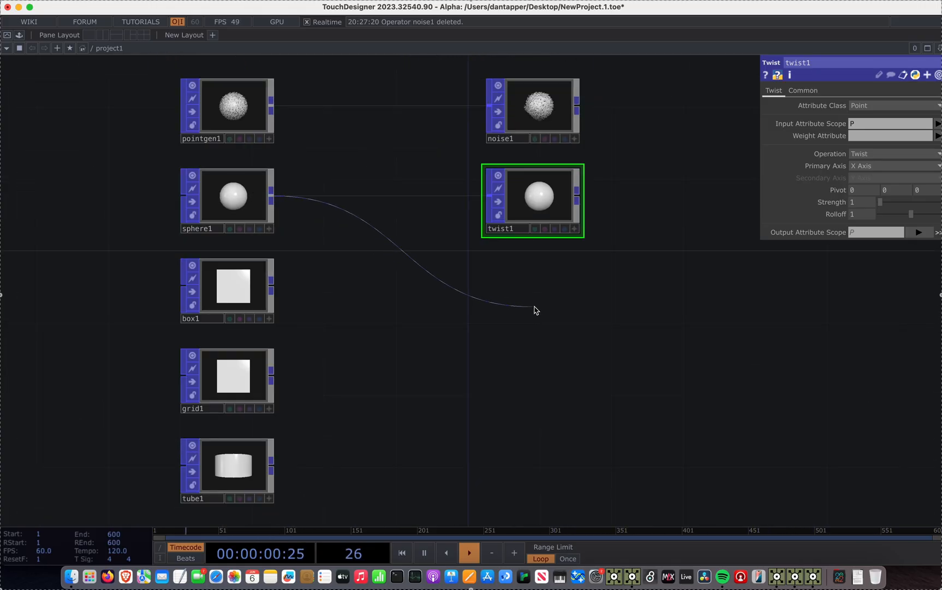
click(551, 311)
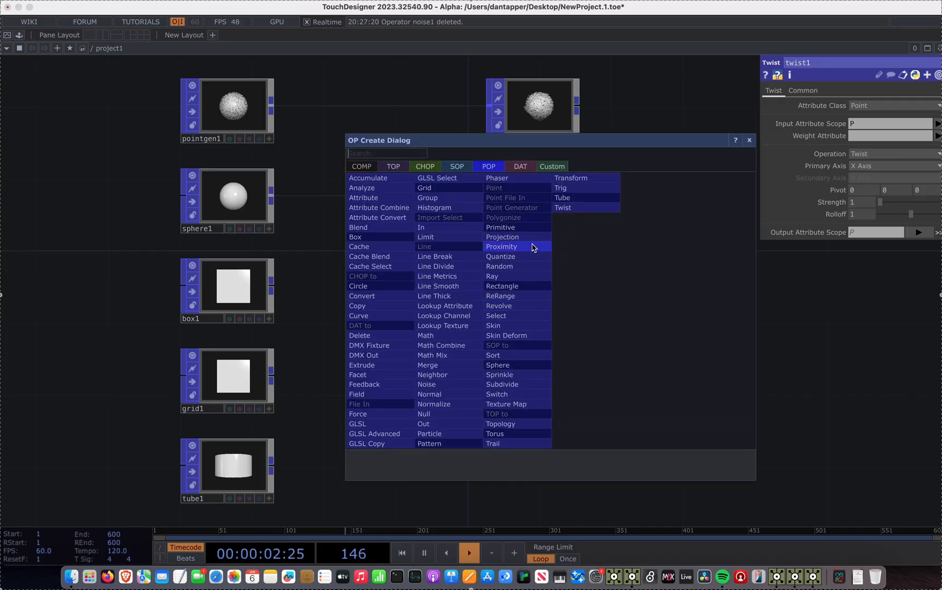
click(535, 246)
click(556, 305)
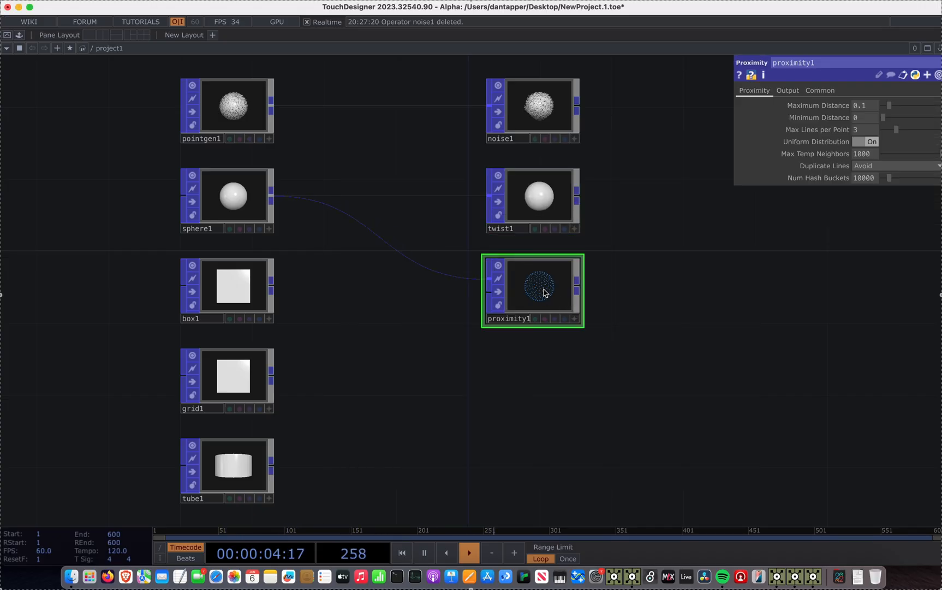
- Increase the maximum distance of proximity1 so that lines connect neighbouring points of the sphere
scroll(541, 283, up, 5)
scroll(753, 208, down, 3)
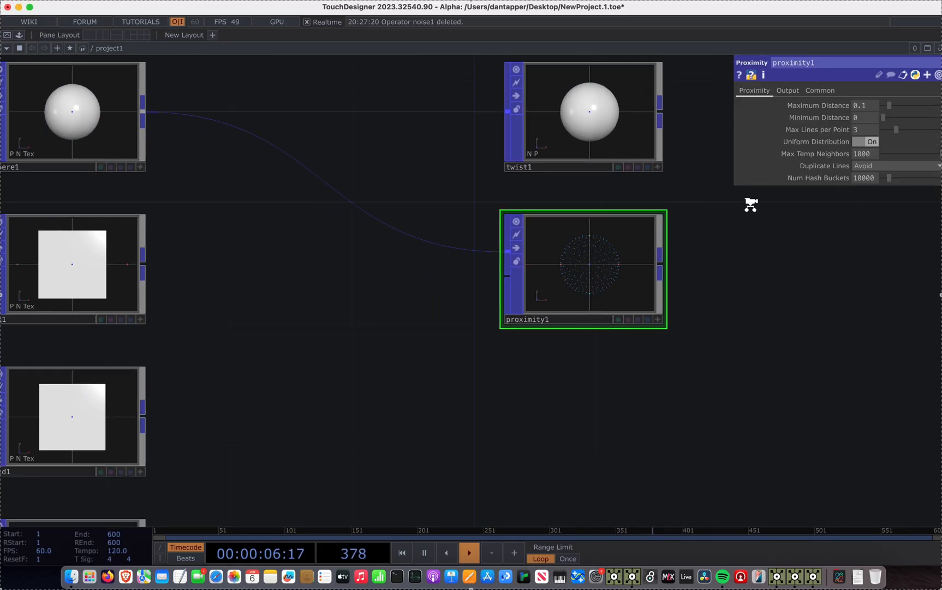
mouse_move(889, 106)
mouse_down()
mouse_move(911, 108)
mouse_move(900, 107)
mouse_up()
scroll(660, 339, down, 1)
scroll(660, 339, down, 2)
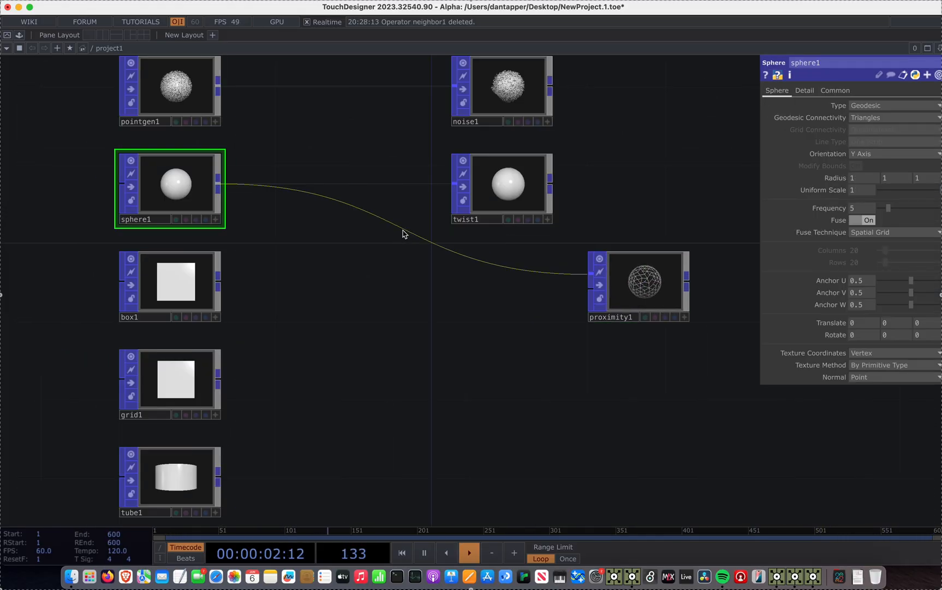
- Insert a Noise POP between sphere1 and proximity1 and raise its amplitude to about 0.418
right_click(406, 217)
click(426, 220)
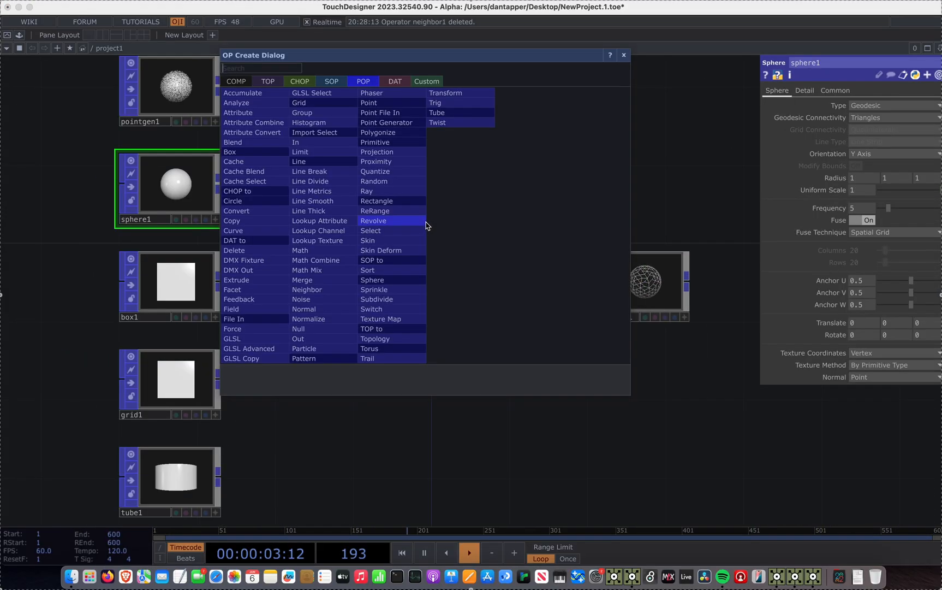
click(301, 299)
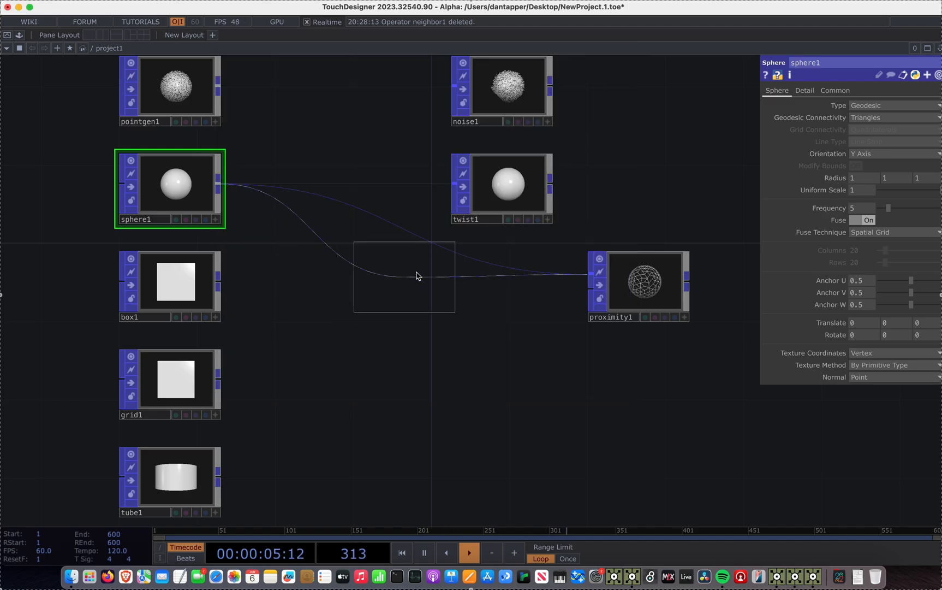
click(425, 269)
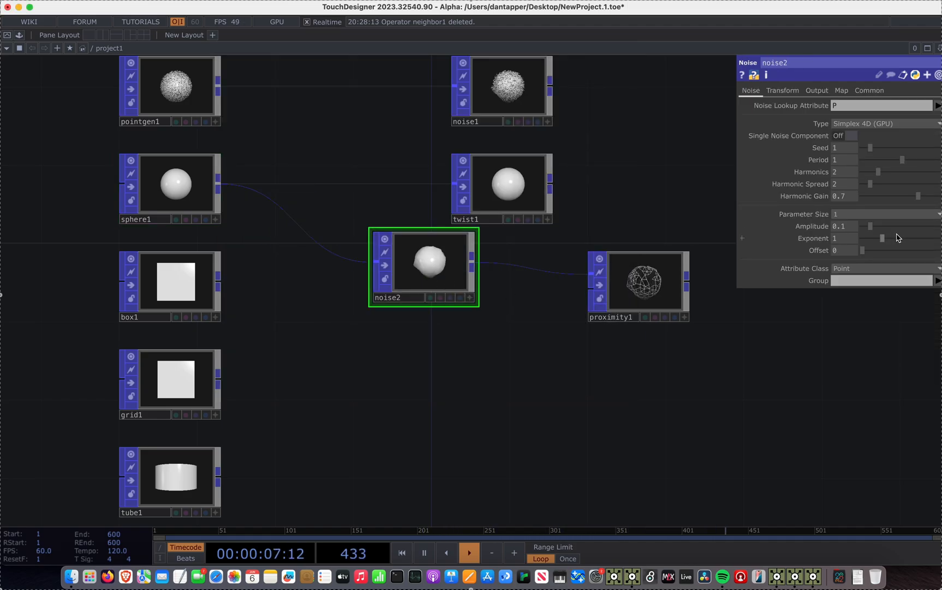
drag(873, 227, 896, 227)
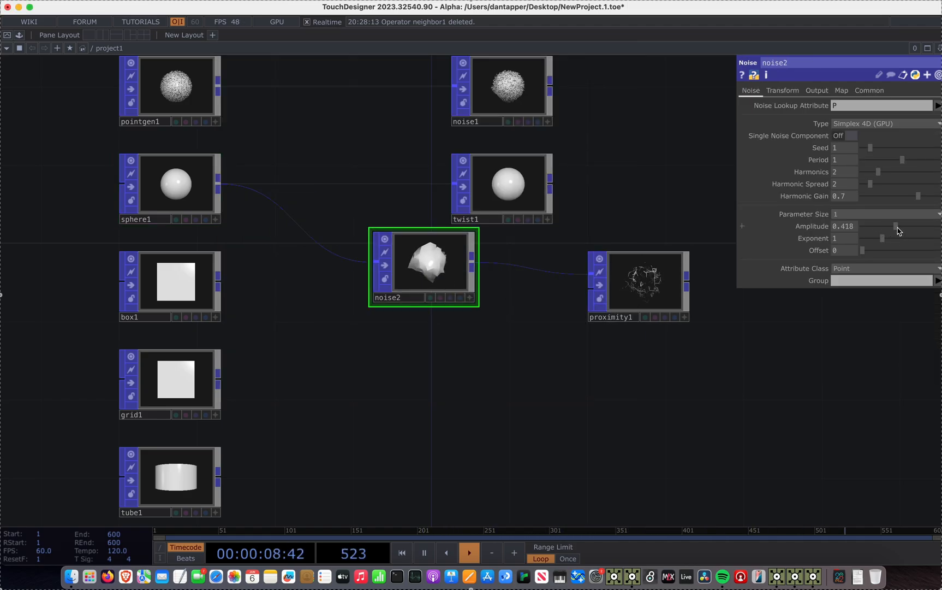
- Animate noise2 by setting its Translate 4D to the expression absTime.seconds*0.2
click(774, 92)
click(846, 179)
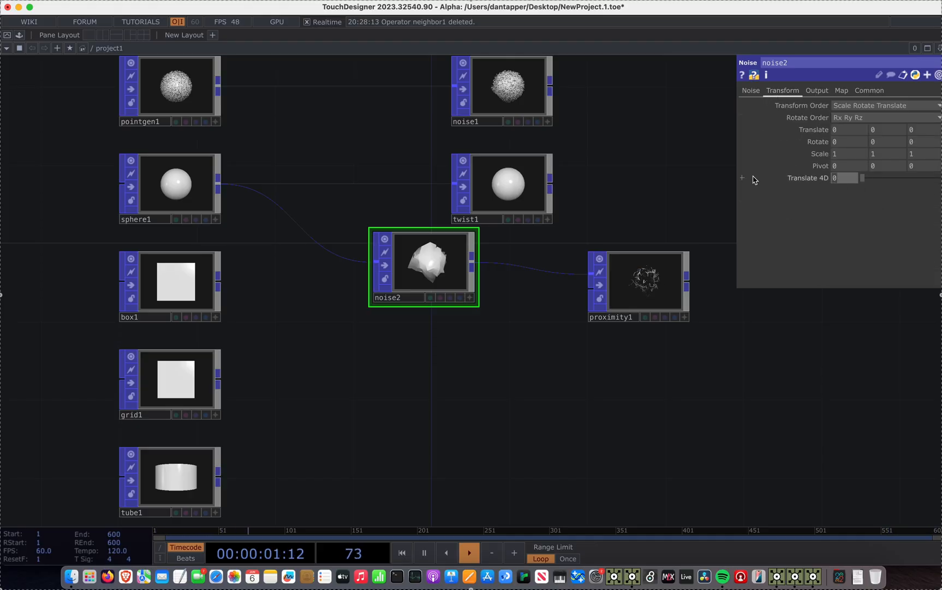
text(abs)
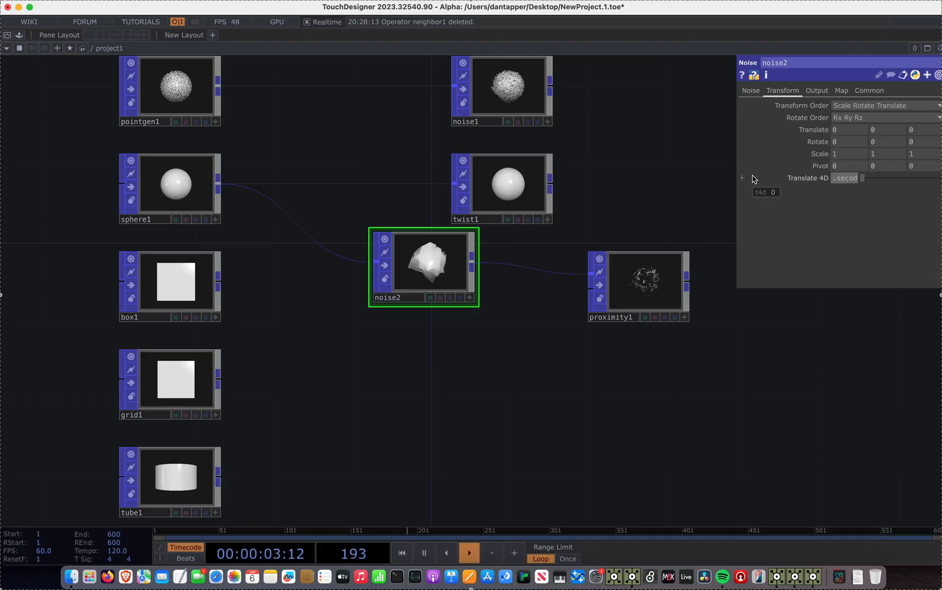
text(Time.seconds*0.2)
key(Return)
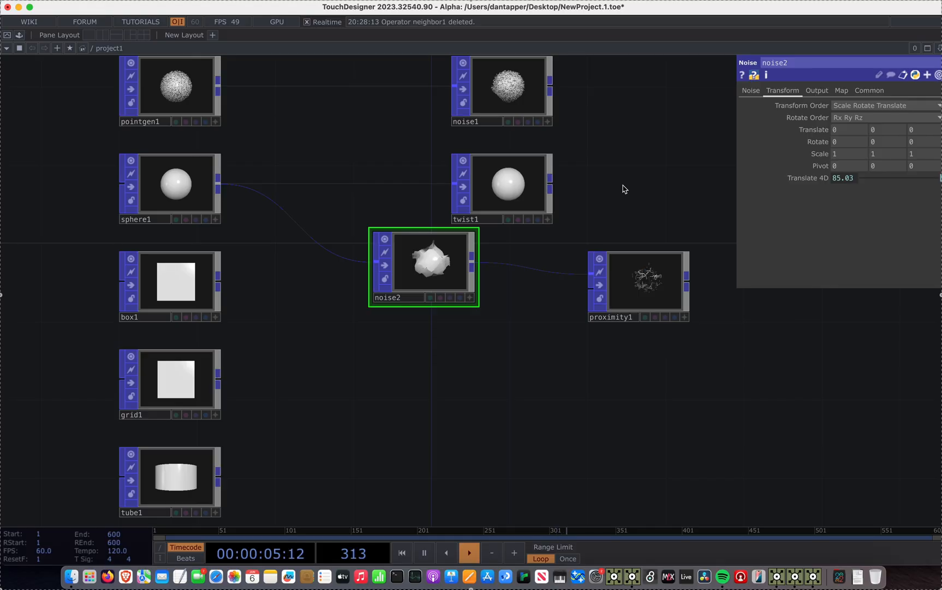
- Examine the animated line geometry of proximity1 from another angle in its node viewer
scroll(643, 274, up, 10)
scroll(682, 281, down, 5)
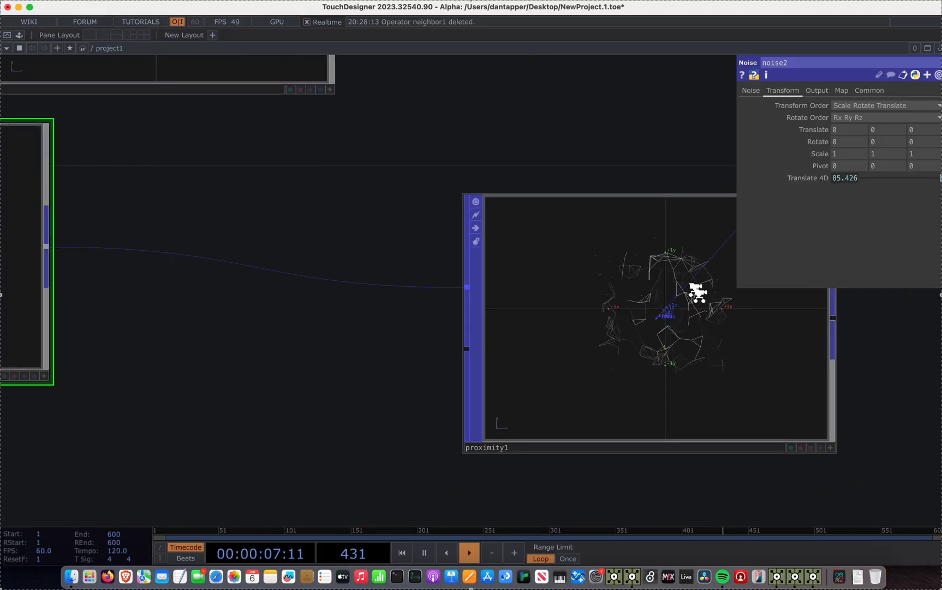
click(786, 395)
drag(715, 335, 746, 360)
scroll(747, 361, down, 5)
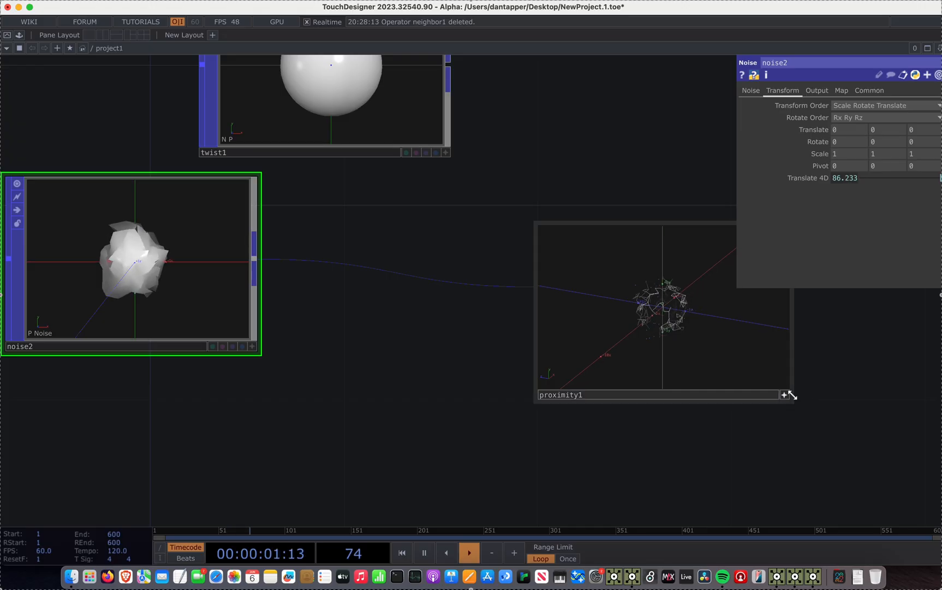
click(784, 395)
- Connect a POP to DAT to the output of proximity1 to extract its attribute data
drag(841, 400, 534, 392)
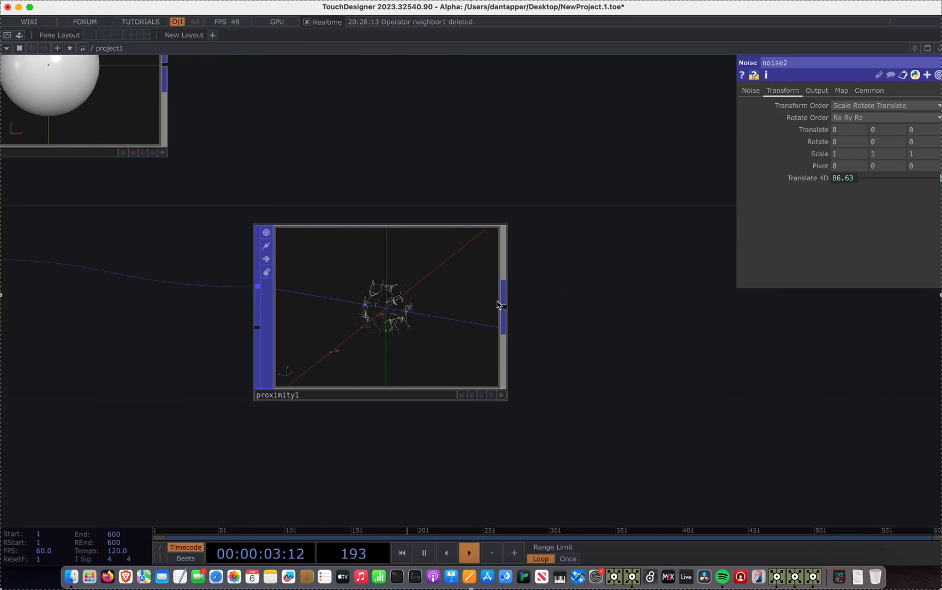
click(504, 306)
click(615, 272)
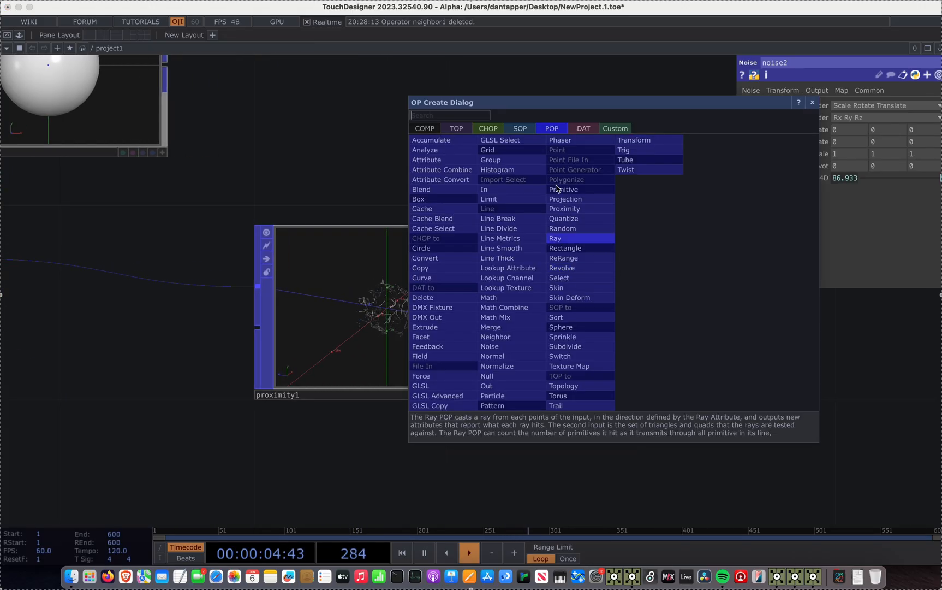
click(584, 128)
click(453, 152)
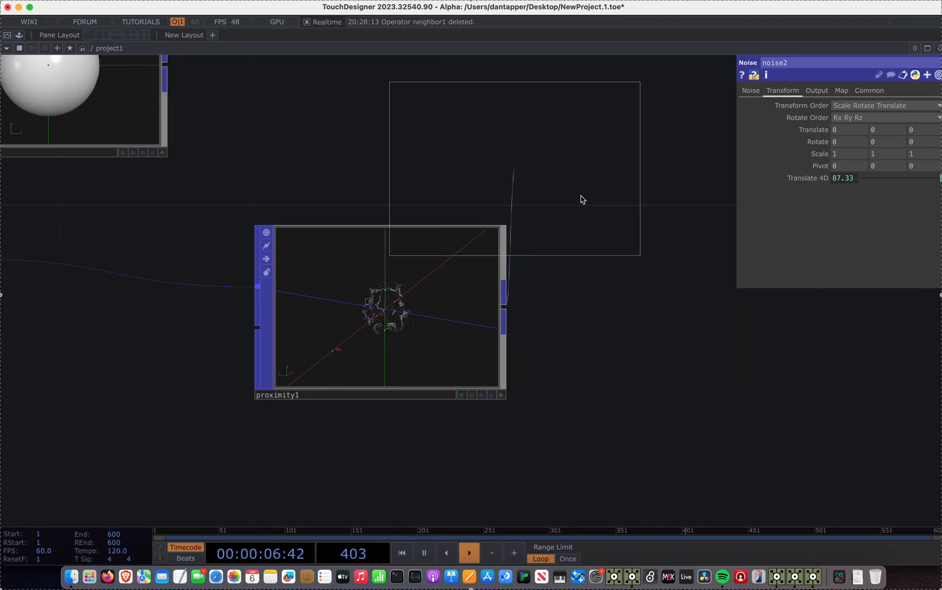
click(671, 283)
- Open the popto1 data table in a separate floating viewer window
drag(366, 164, 114, 175)
scroll(473, 229, up, 4)
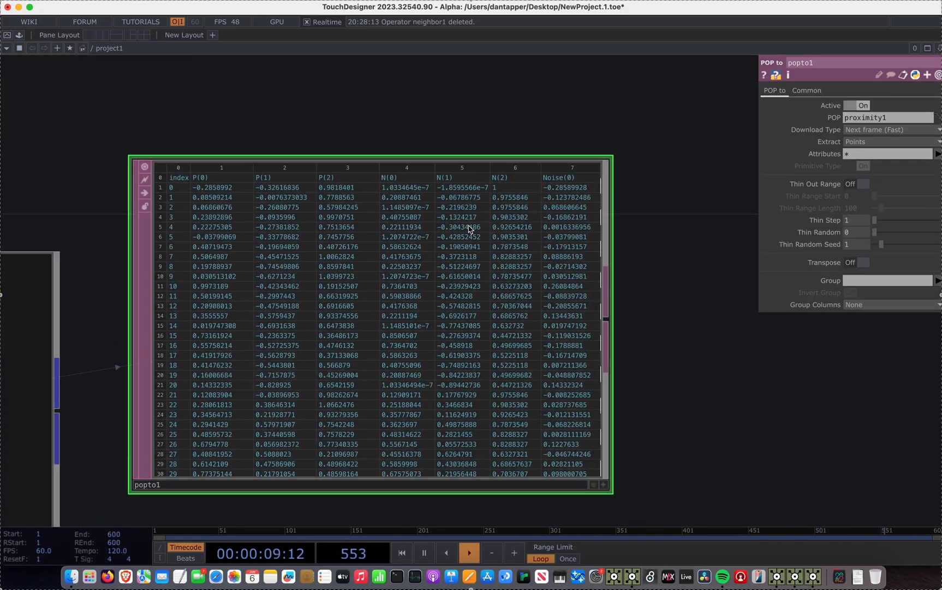
right_click(473, 229)
click(485, 209)
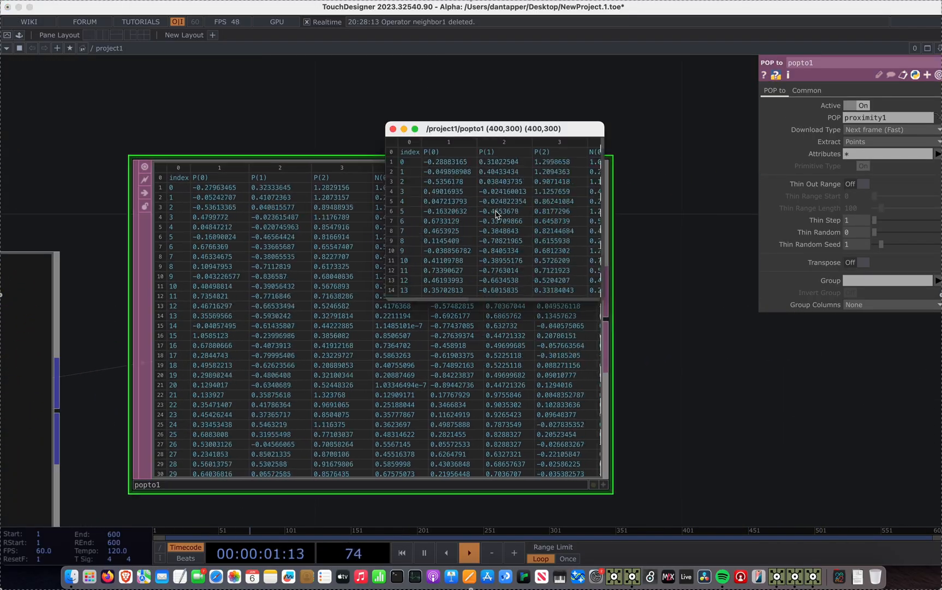
- Examine the popto1 attribute columns in an enlarged viewer window and close the viewer
double_click(487, 130)
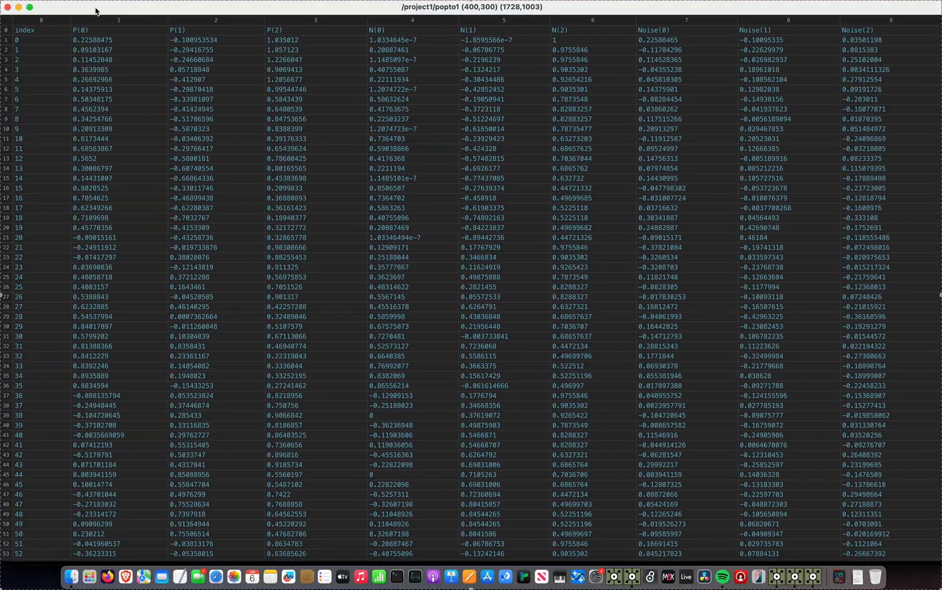
double_click(94, 8)
click(392, 128)
- Quit the NewProject.1.toe session without saving, leaving the First Look.19.toe project open to work in
scroll(375, 185, down, 10)
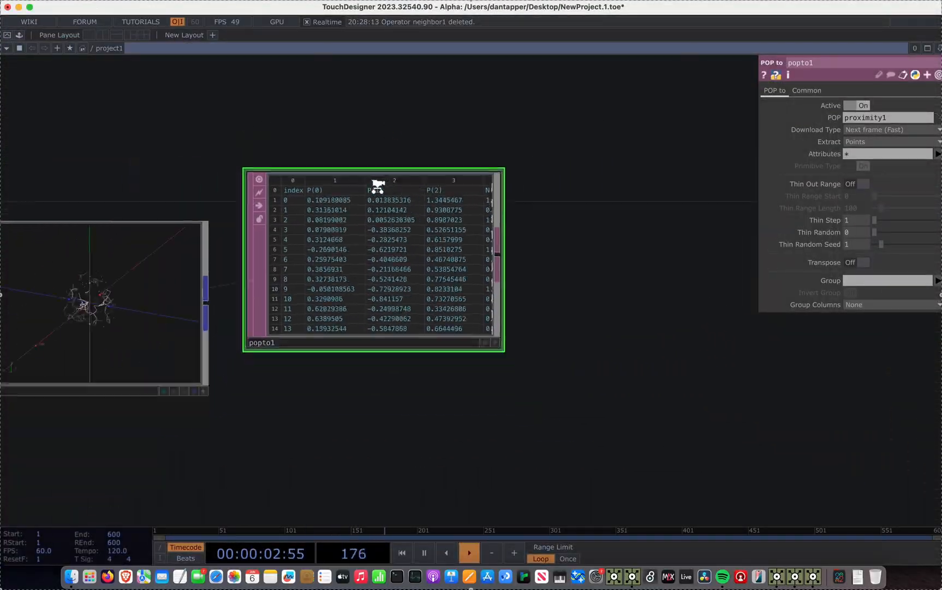
drag(259, 241, 360, 248)
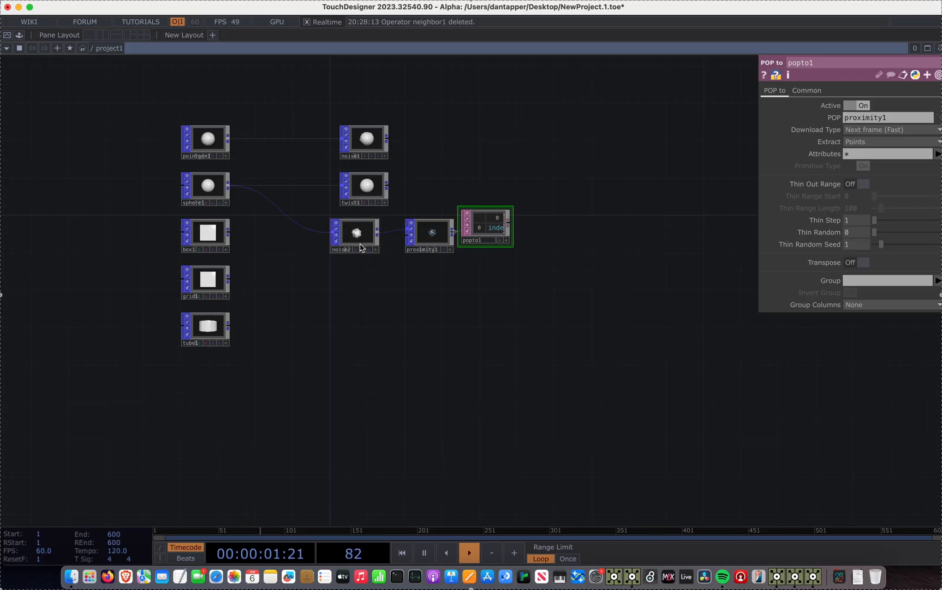
key(ctrl+Up)
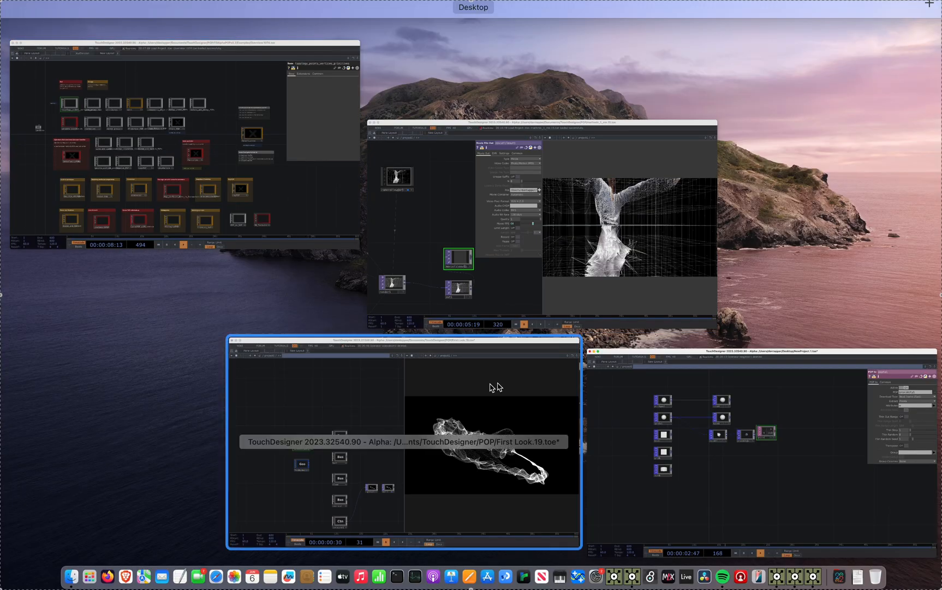
click(675, 412)
click(8, 9)
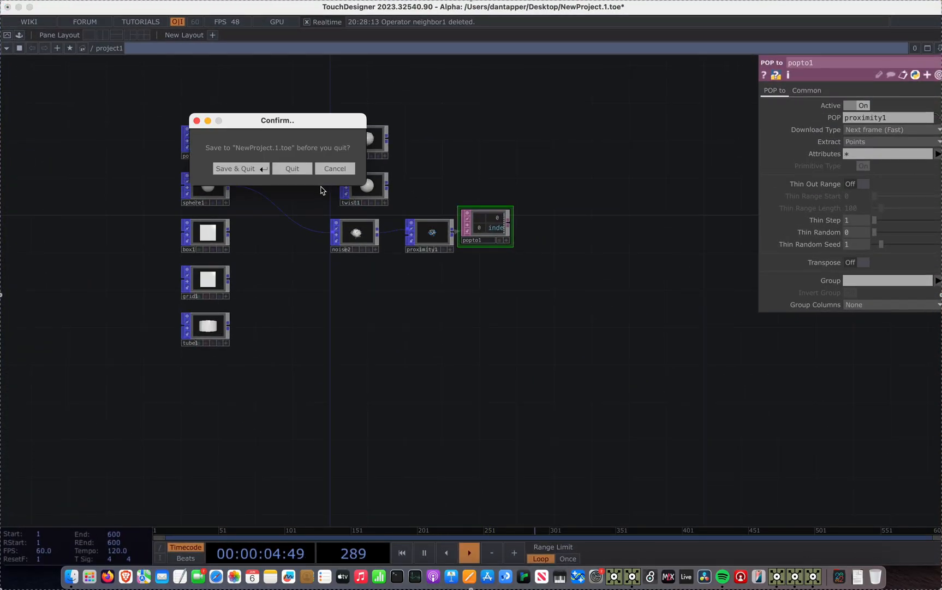
click(294, 170)
- Connect the Life component's output to rgbkey1 and start timeline playback
drag(298, 190, 232, 99)
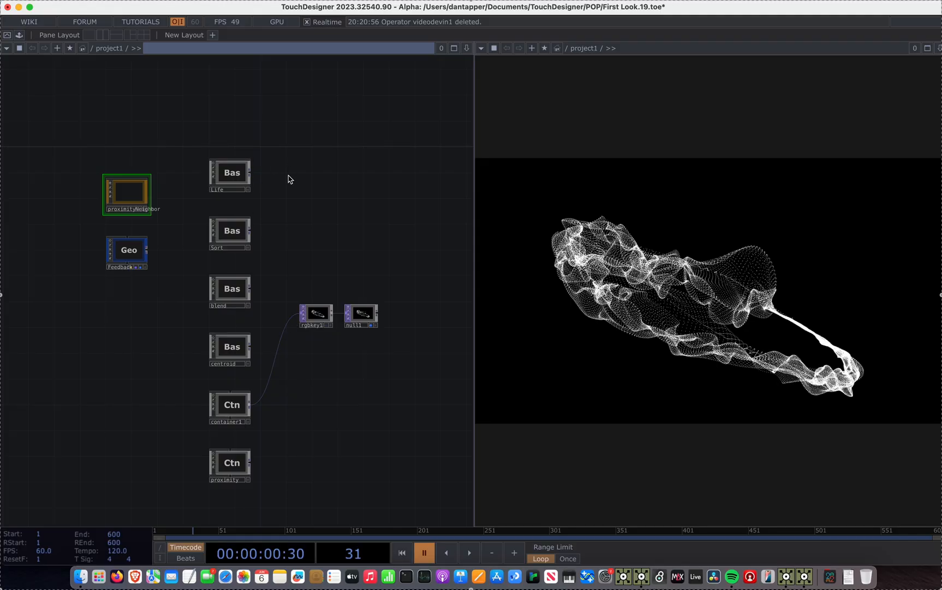
drag(250, 173, 300, 316)
click(302, 316)
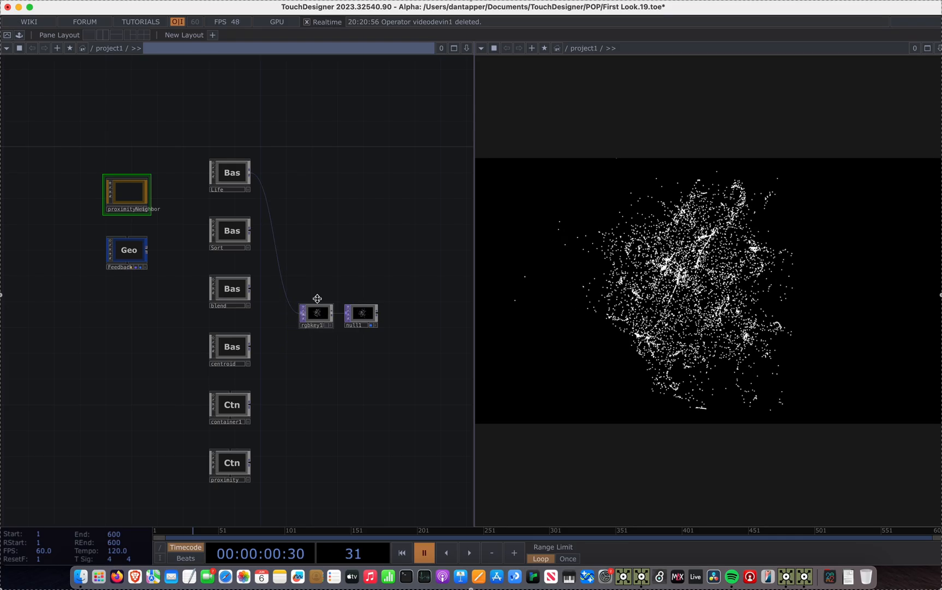
key(space)
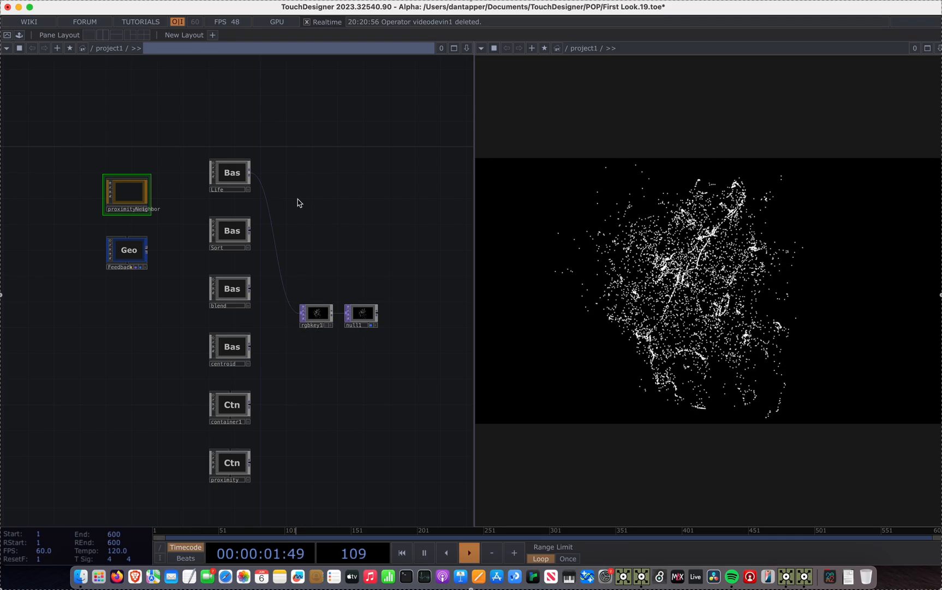
- Enter the Life component and examine its node chain from pointgen1 through feedback1 and noise1 to null1
double_click(229, 180)
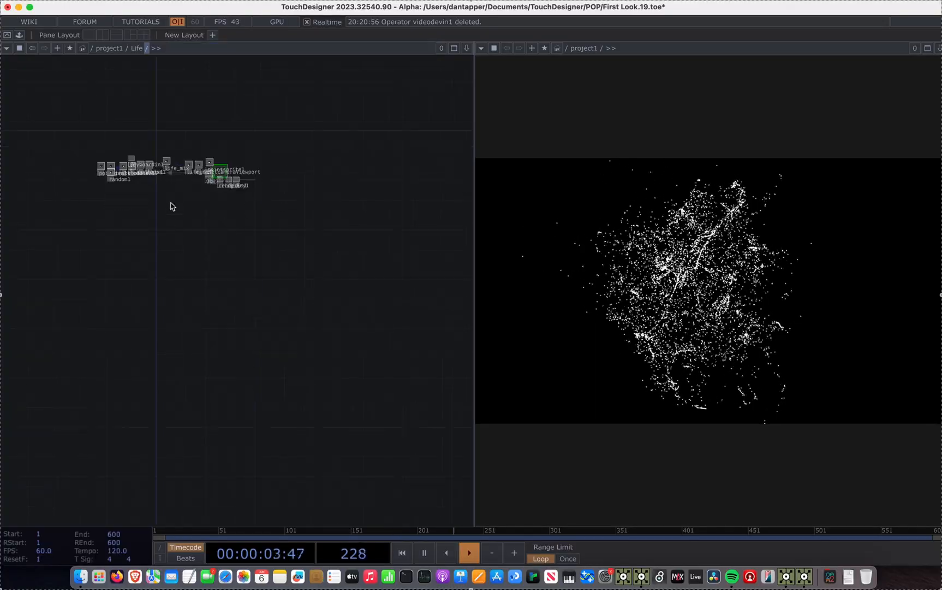
key(h)
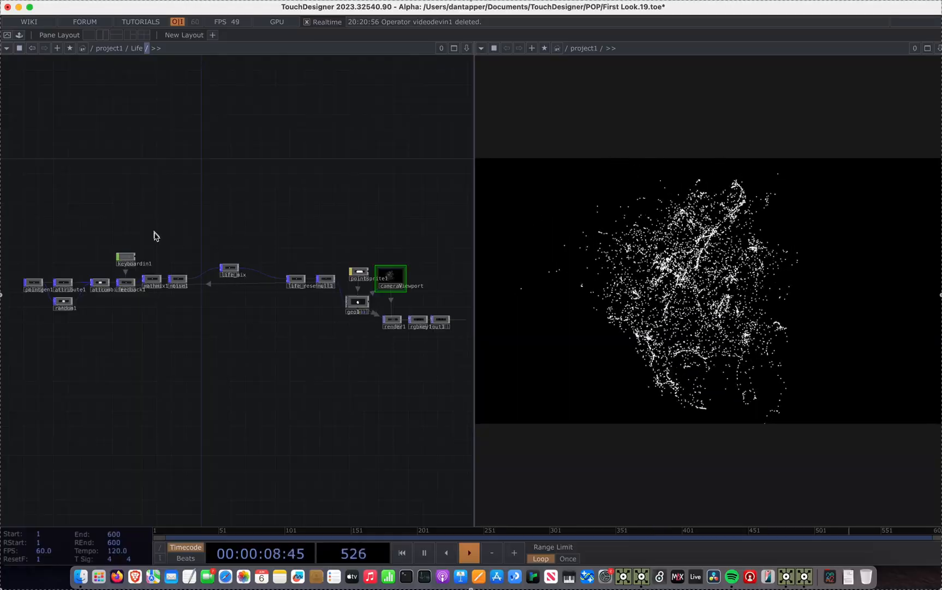
scroll(78, 304, up, 3)
scroll(95, 306, up, 1)
scroll(147, 312, left, 5)
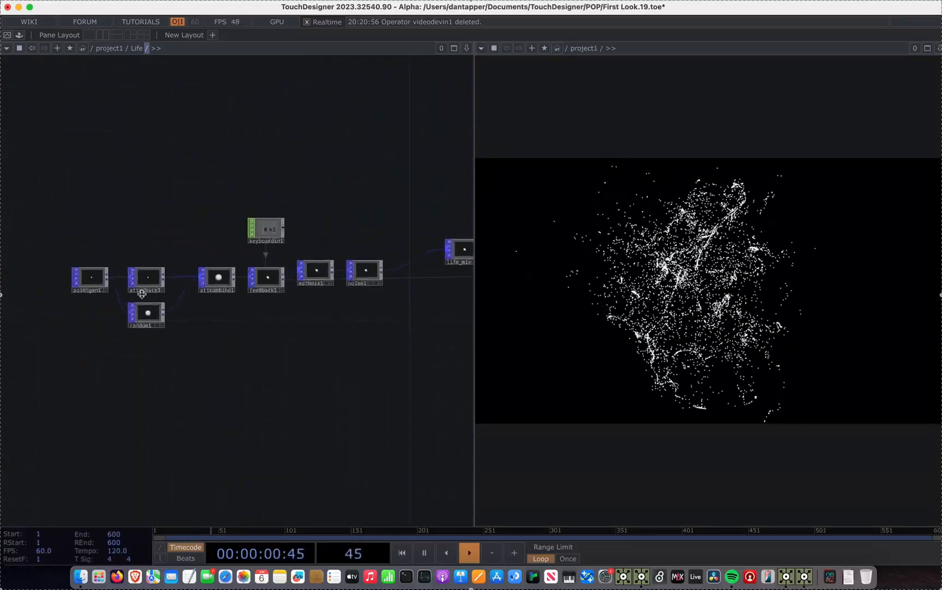
scroll(133, 286, up, 3)
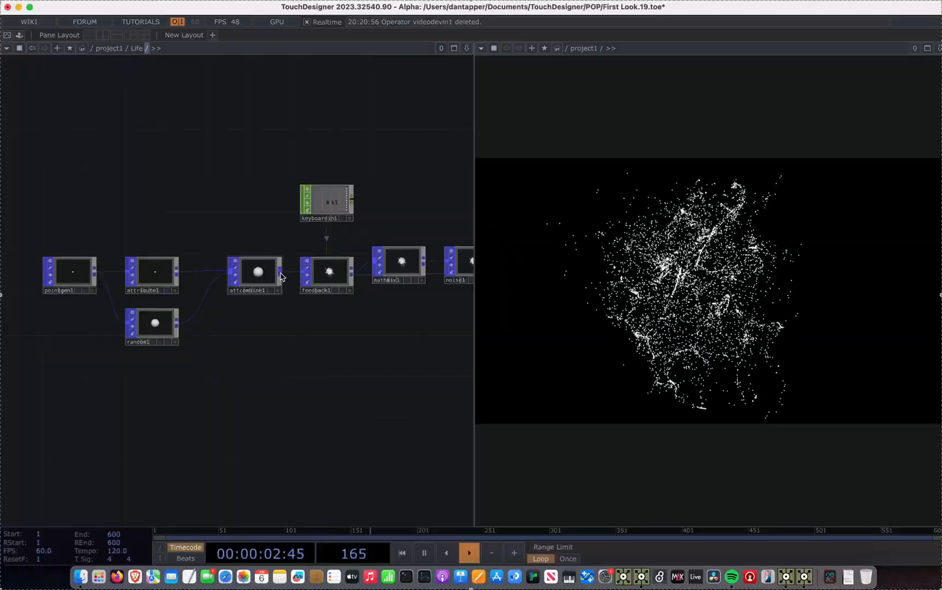
scroll(79, 325, right, 5)
scroll(305, 366, down, 10)
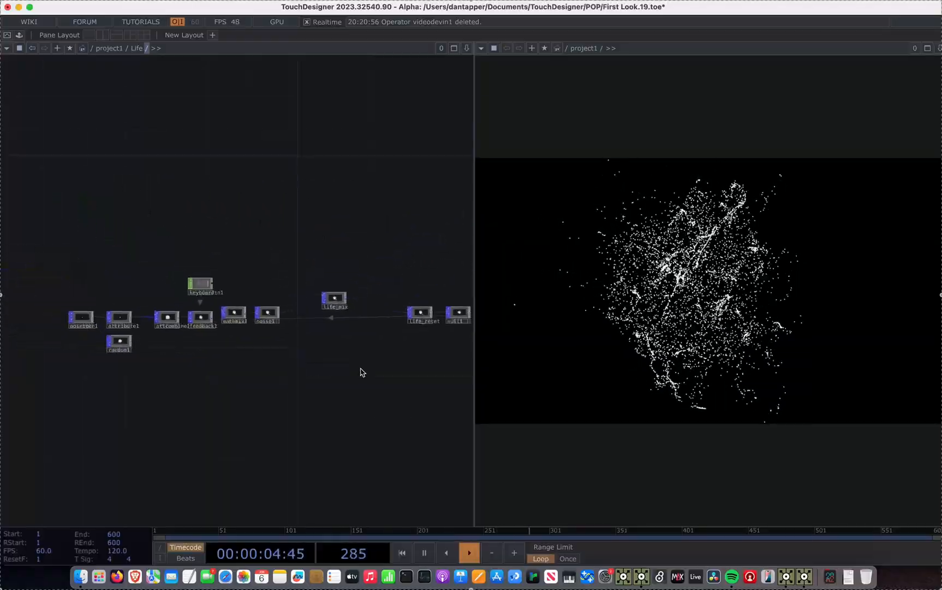
- Connect a POP to DAT to the output of null1 and place it above the Life network
click(330, 311)
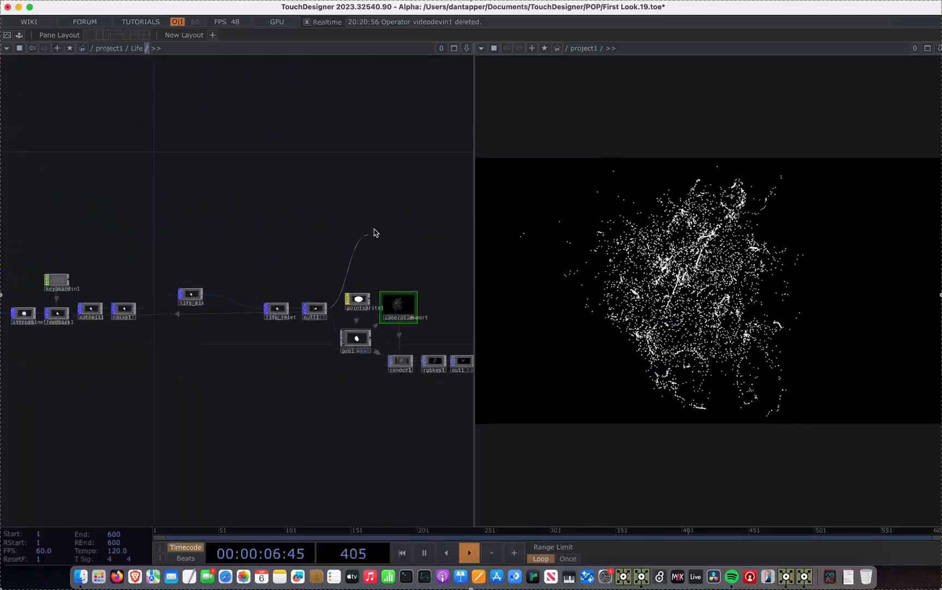
click(375, 232)
click(346, 87)
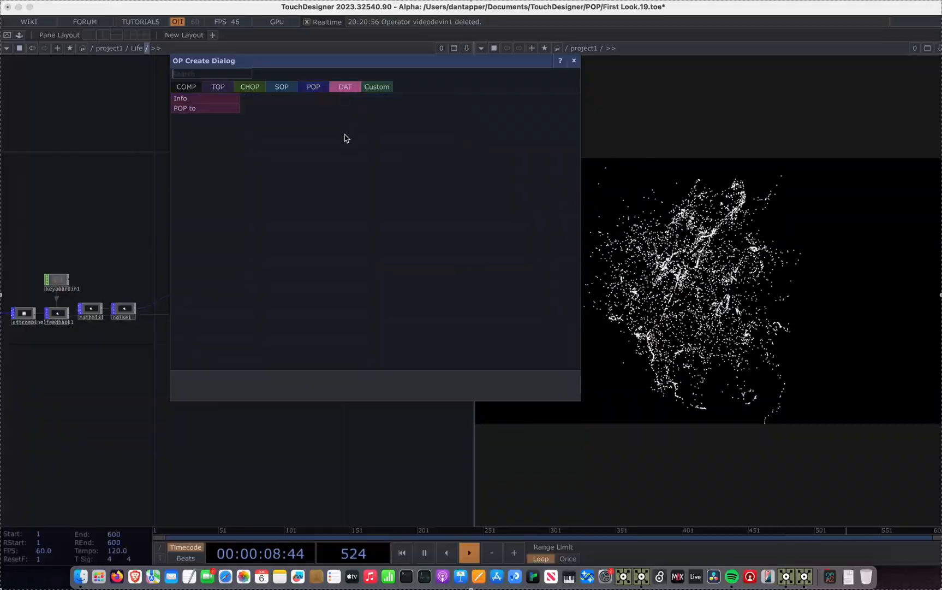
click(213, 110)
click(355, 213)
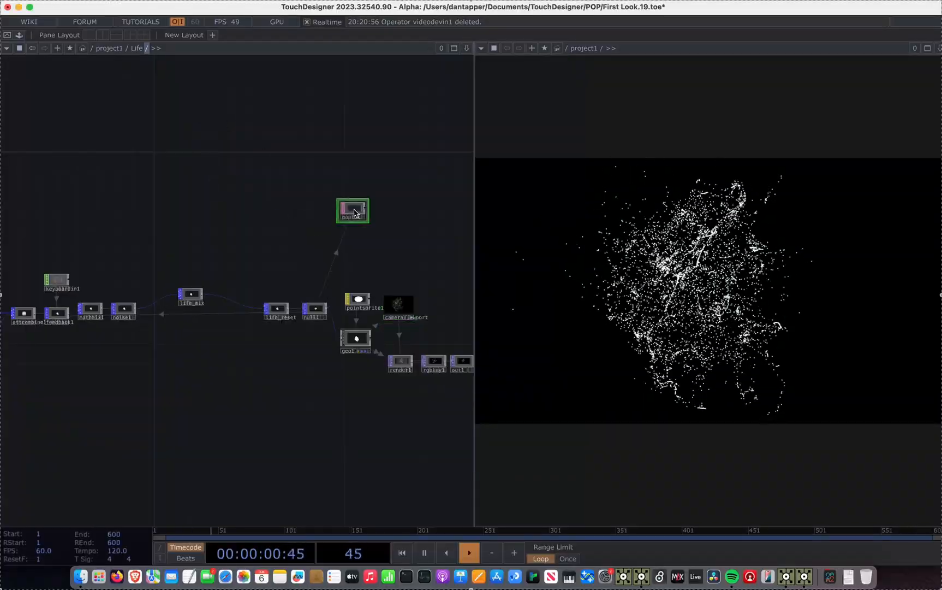
- Examine the doReset, life and lifeMax columns of popto1 in an enlarged viewer window and close it
right_click(355, 213)
click(383, 194)
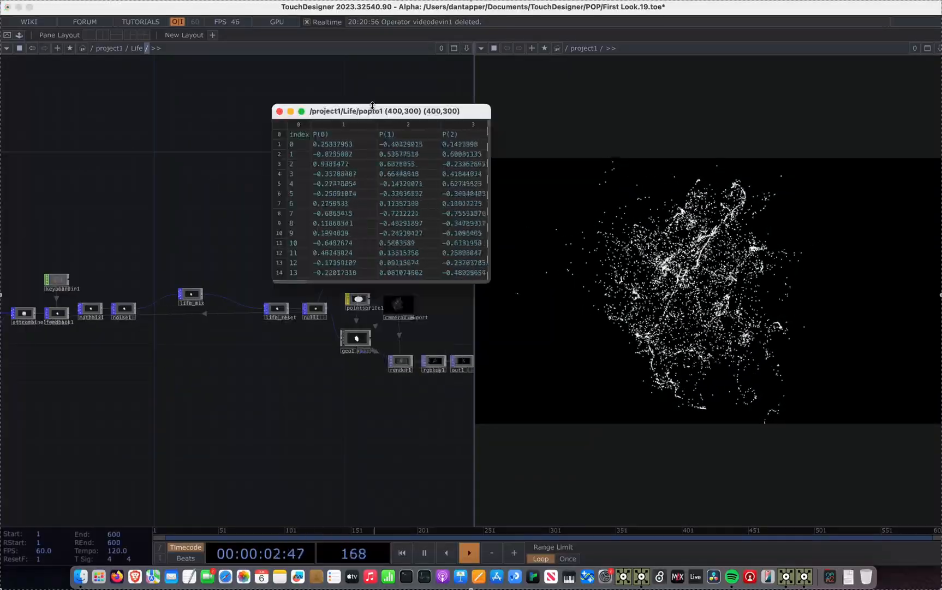
drag(373, 106, 373, 2)
double_click(469, 9)
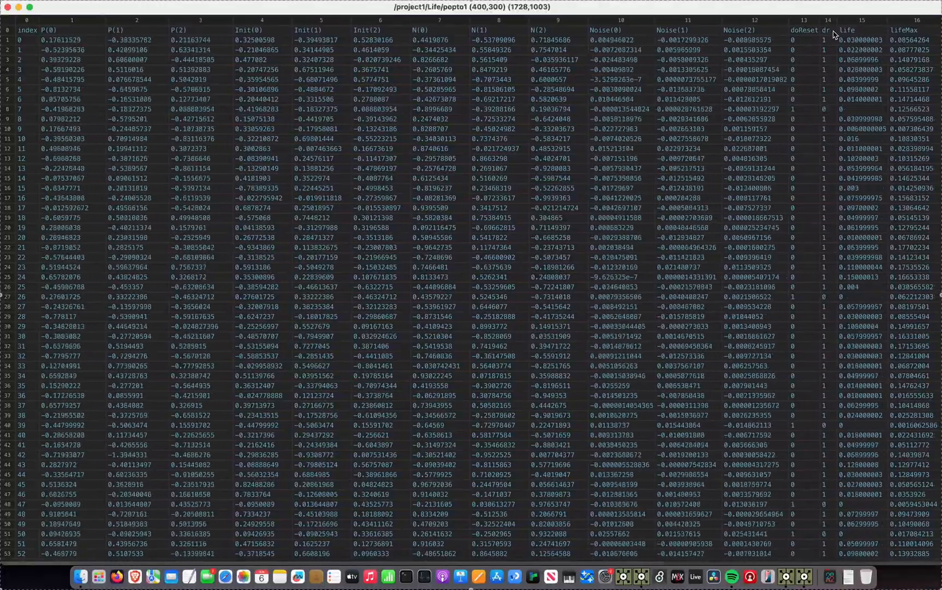
click(800, 41)
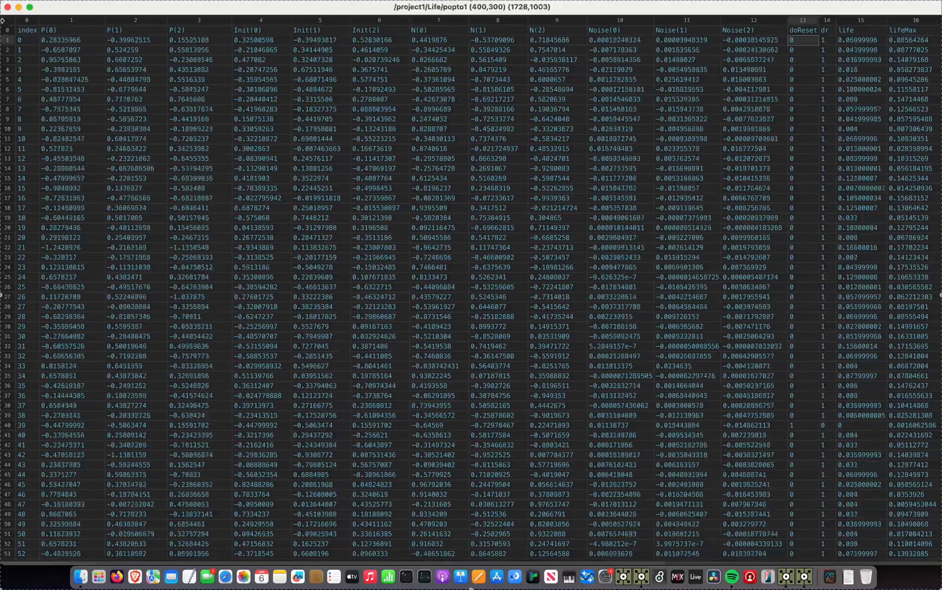
click(8, 7)
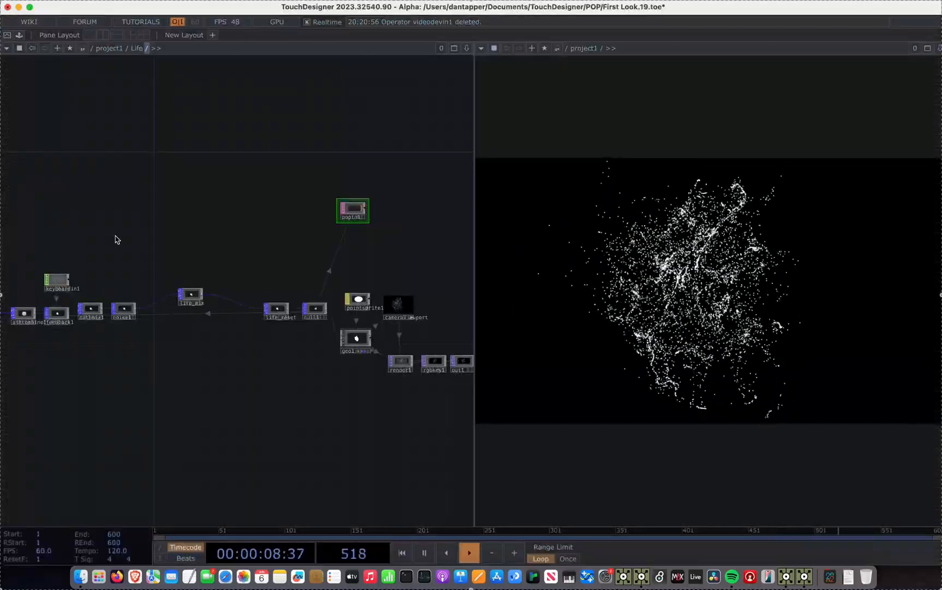
- Lower Value B of random1 to about 0.005 to shorten the lifeMax range
drag(115, 239, 263, 205)
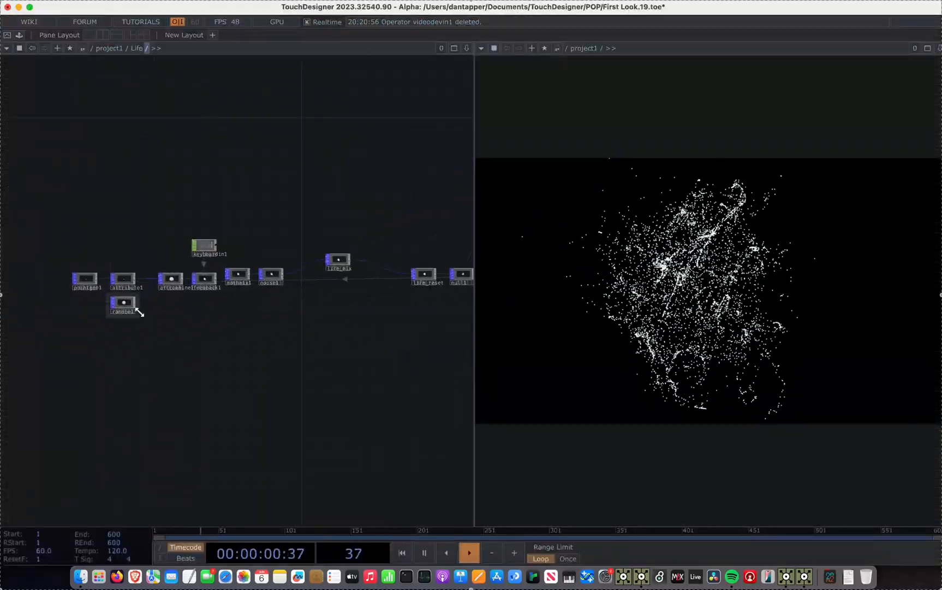
scroll(126, 306, up, 5)
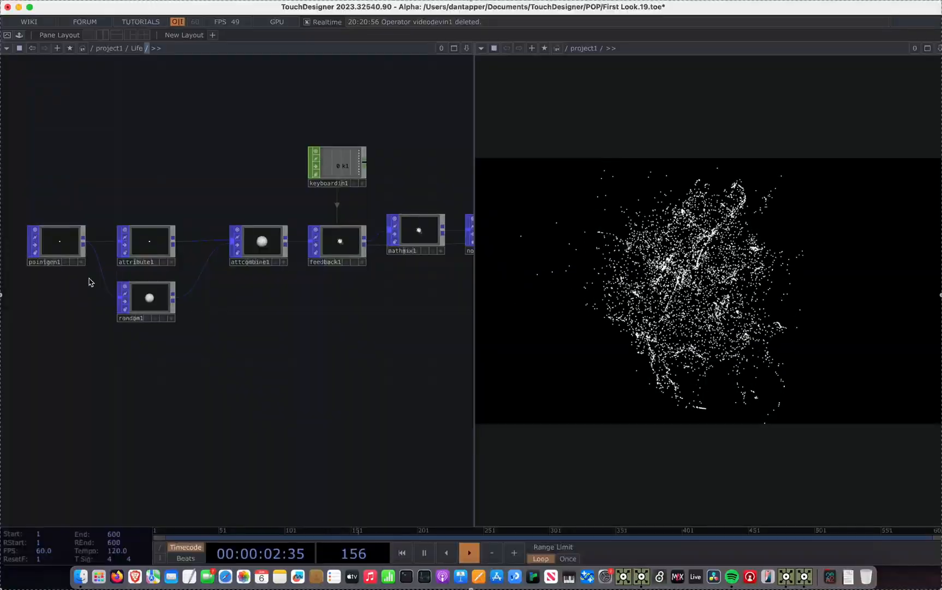
click(162, 299)
key(p)
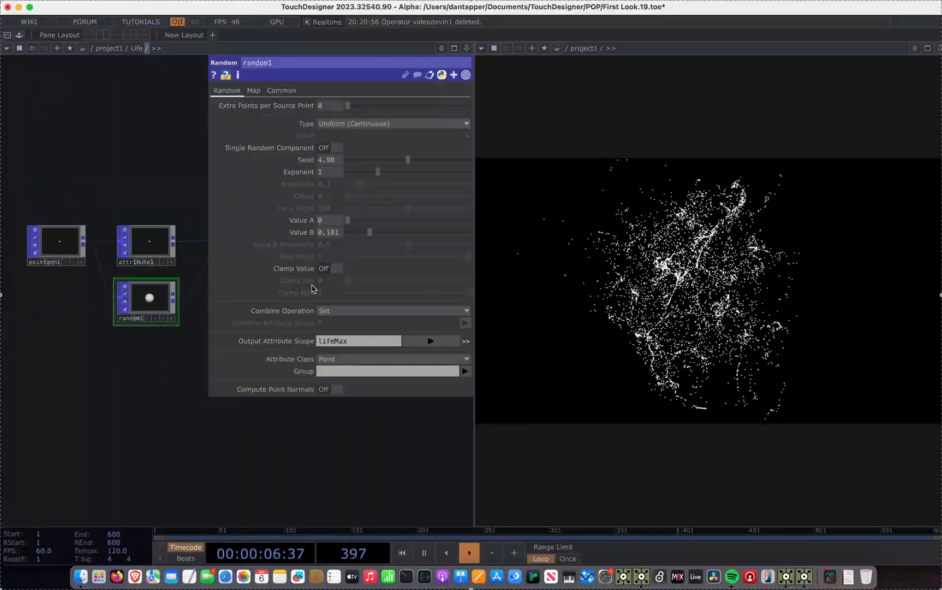
drag(370, 232, 348, 232)
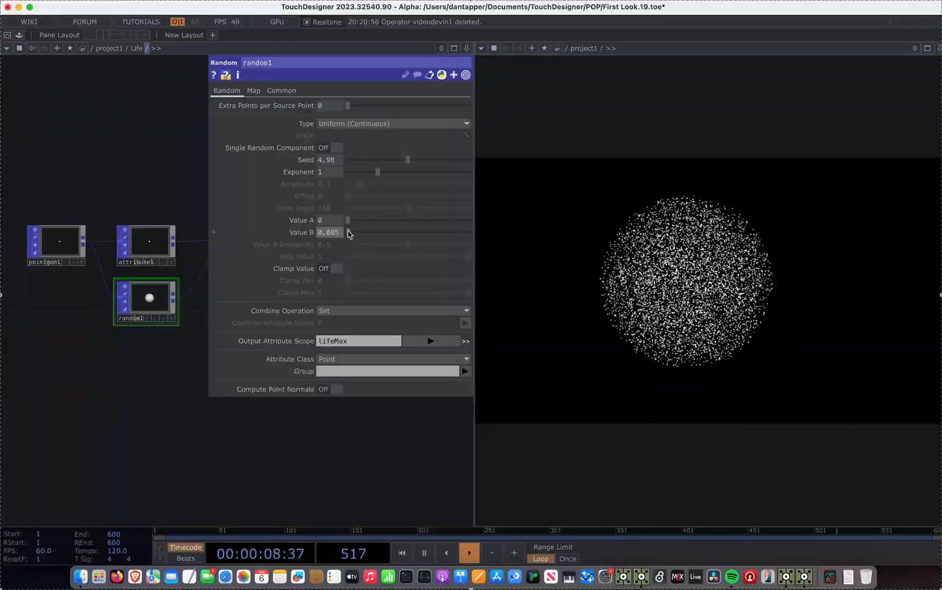
- Raise Value B of random1 to 4 to lengthen the lifeMax range
drag(349, 232, 485, 231)
click(337, 232)
text(4)
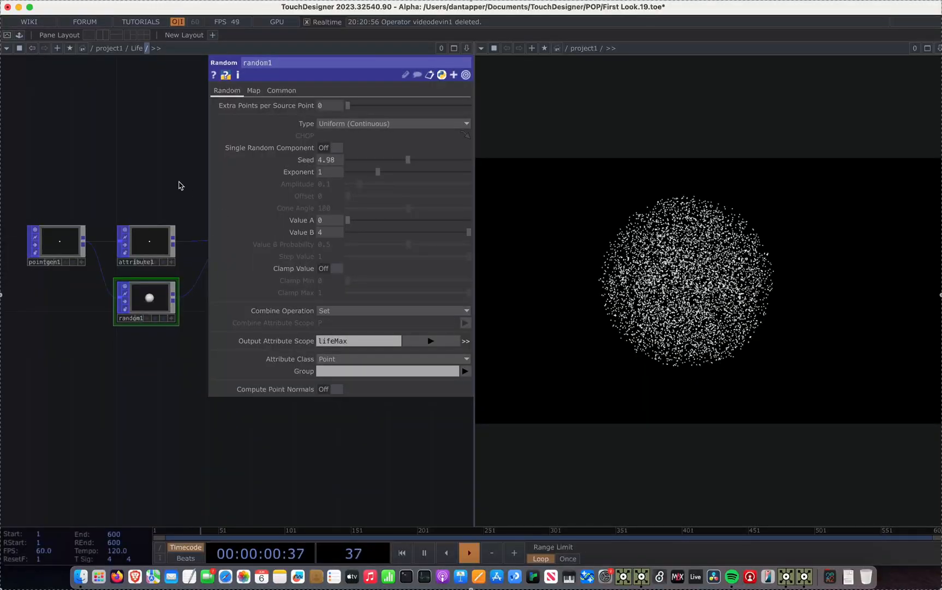
key(Return)
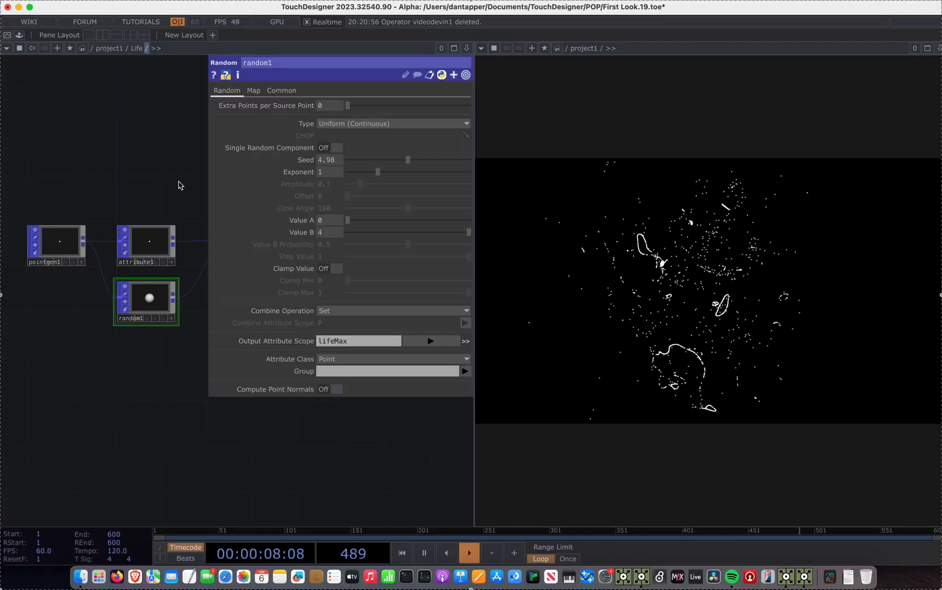
- Set Value B of random1 to 1 and close its parameters
click(330, 232)
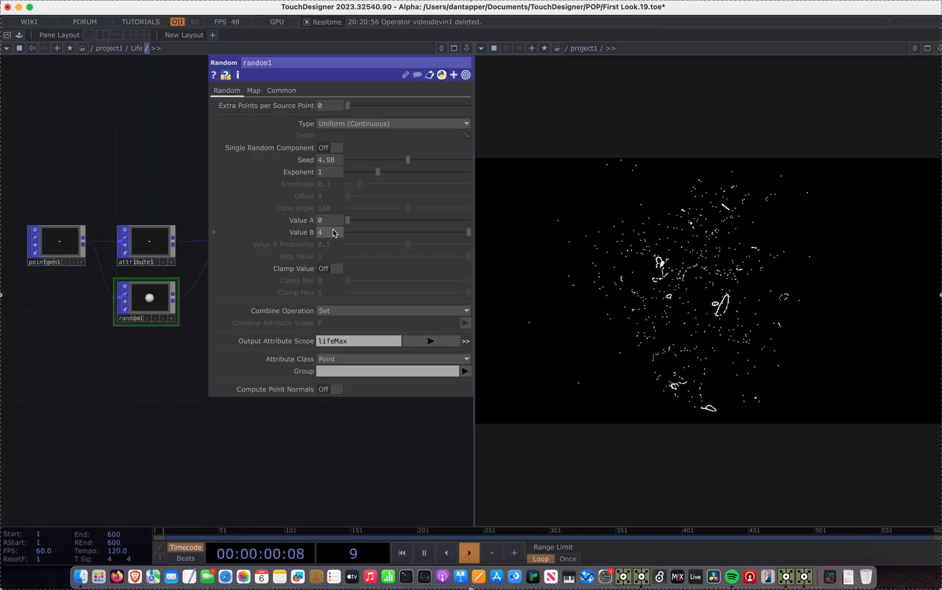
click(104, 175)
key(1)
key(p)
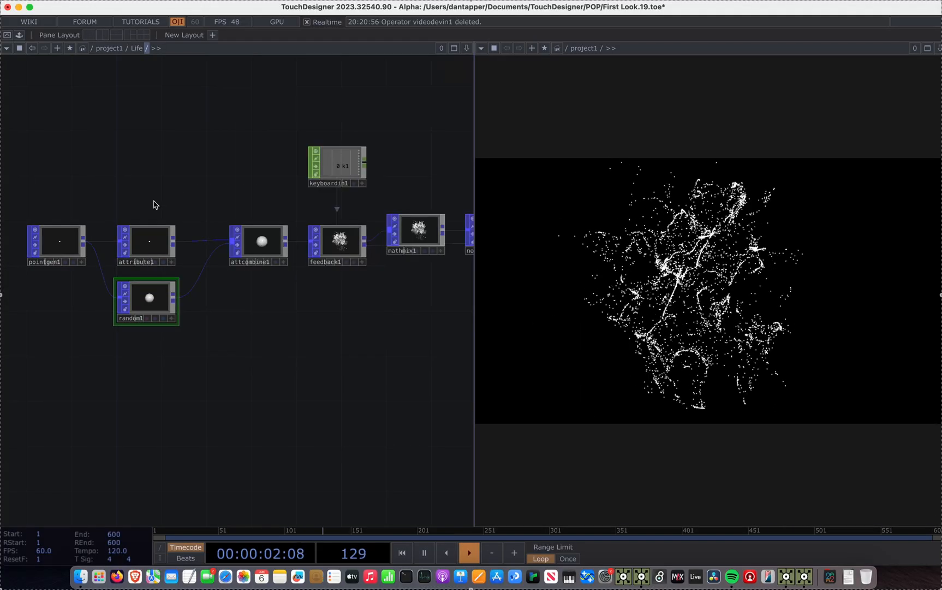
- Review how attcombine1 combines its inputs, checking the attributes available for its second input
drag(302, 326, 196, 322)
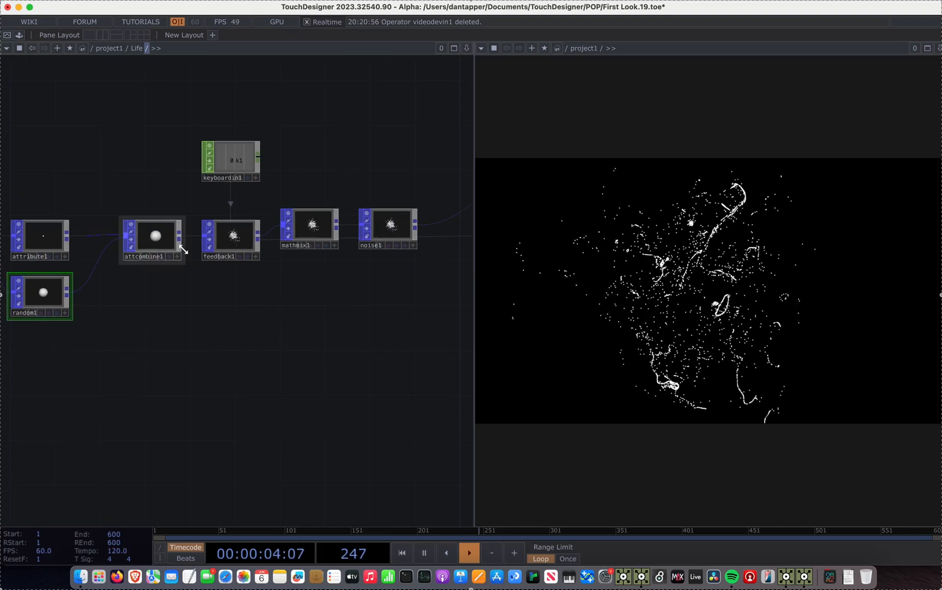
click(156, 242)
key(p)
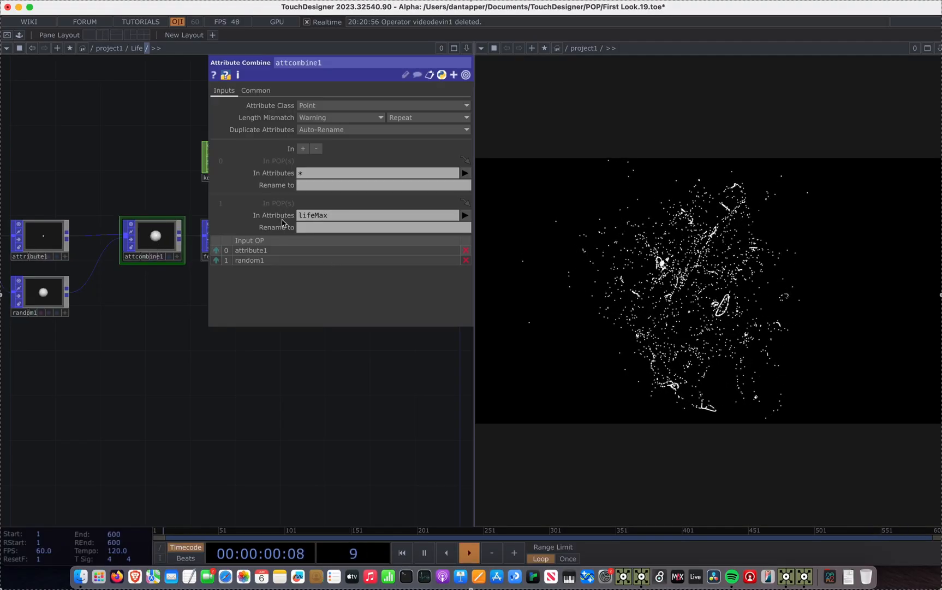
click(465, 215)
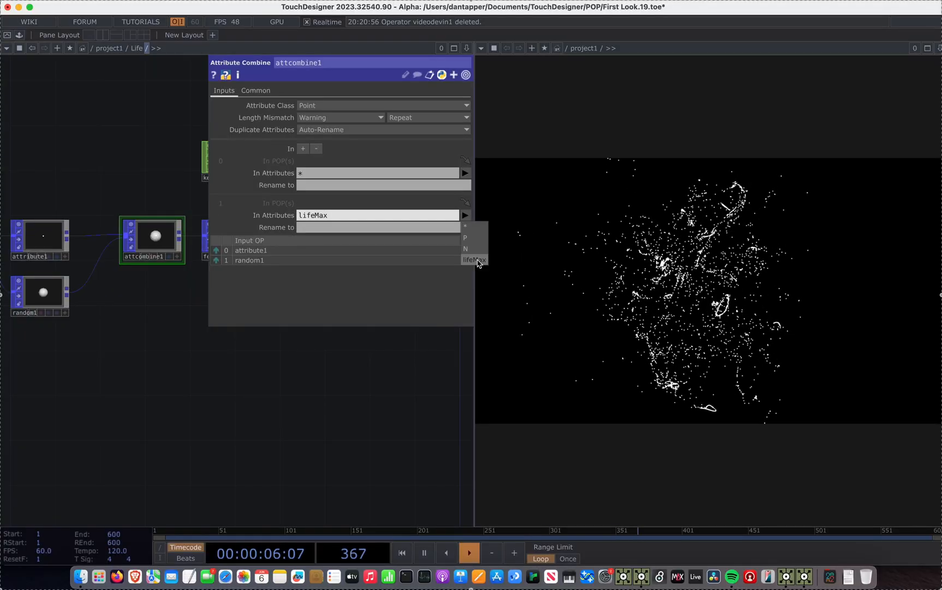
click(280, 382)
key(p)
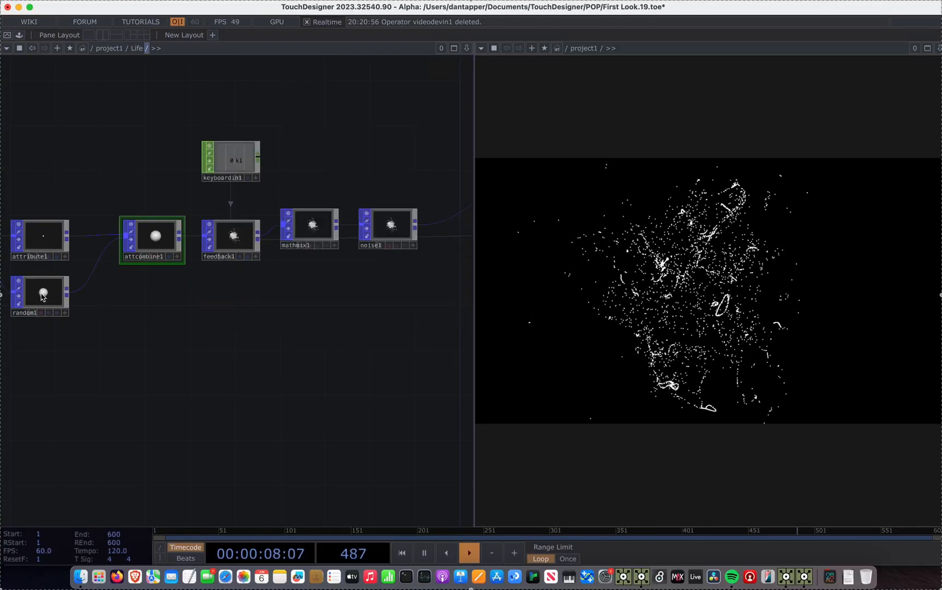
- Review the Output Attribute Scope in random1's parameters and return to the node chain
click(34, 294)
key(p)
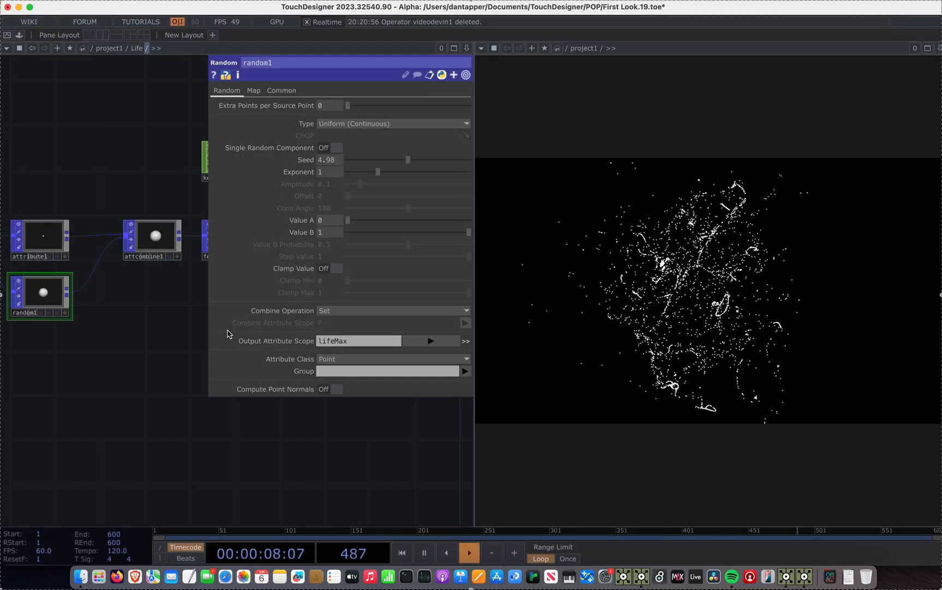
key(p)
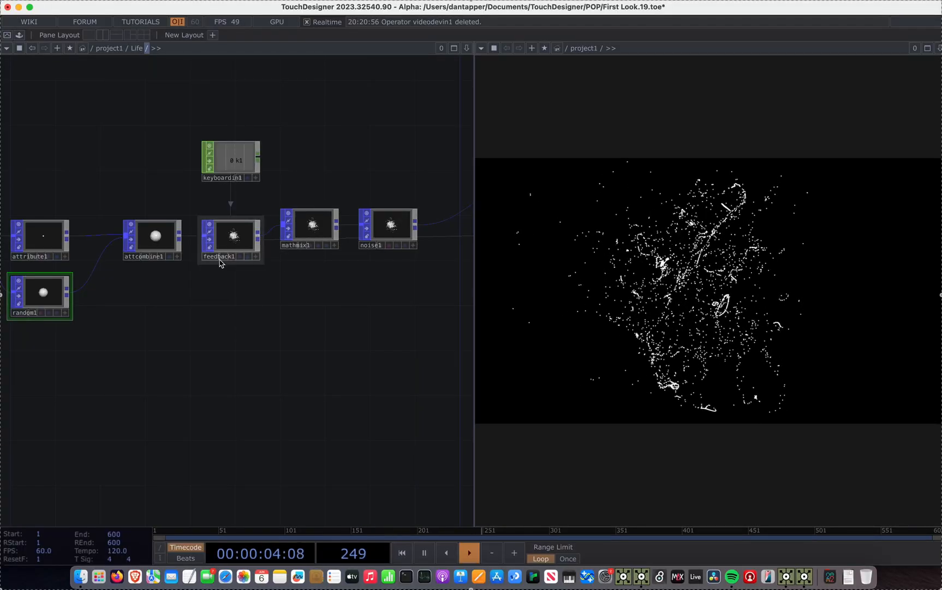
scroll(244, 320, down, 3)
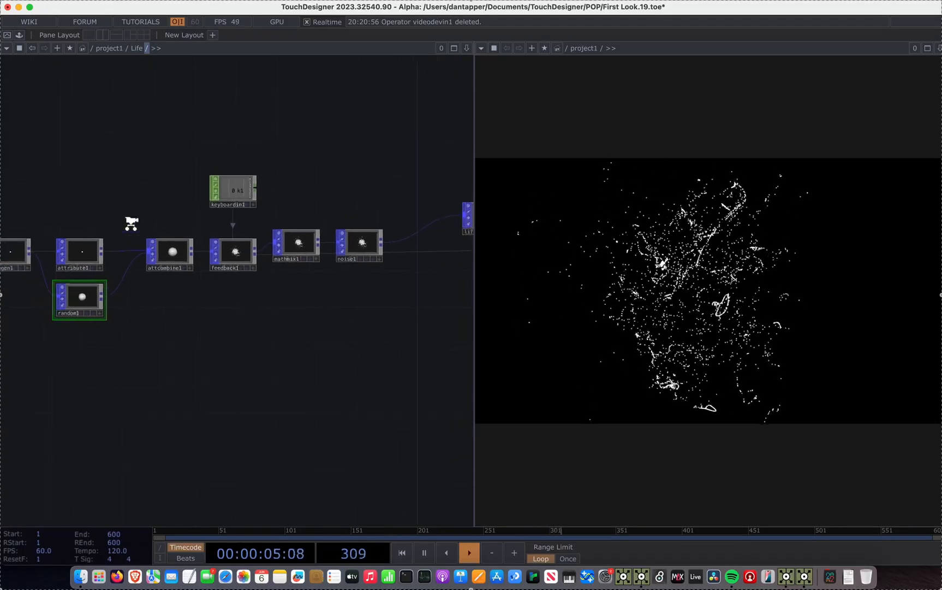
- Set the lifeinc uniform value of mathmix1 to 0.005
click(185, 260)
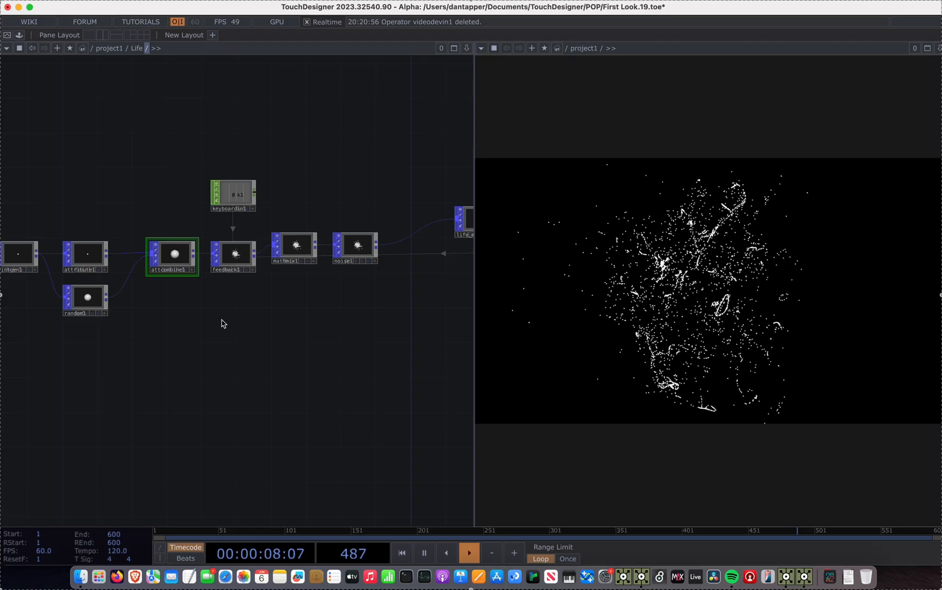
drag(231, 326, 124, 323)
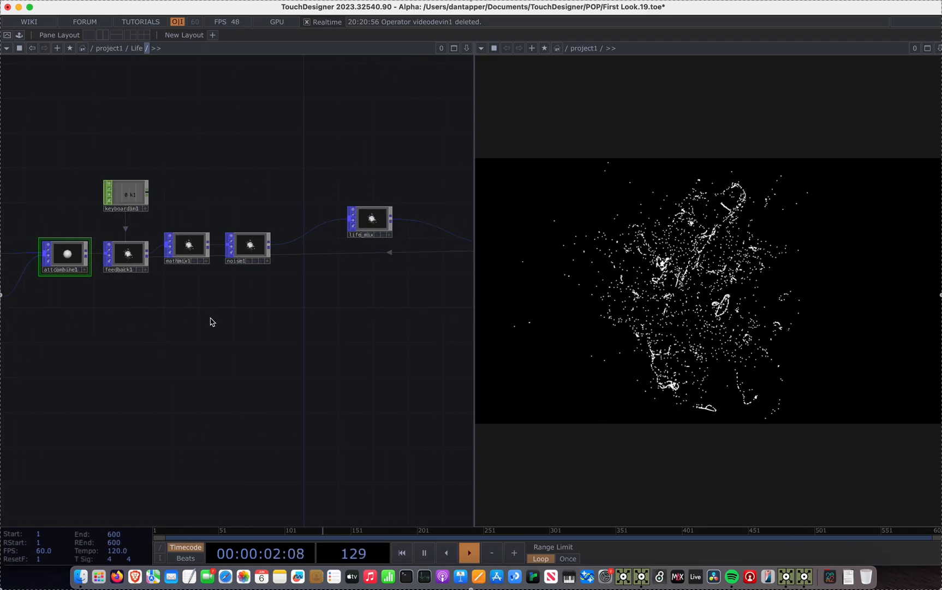
scroll(181, 317, down, 4)
drag(220, 224, 143, 215)
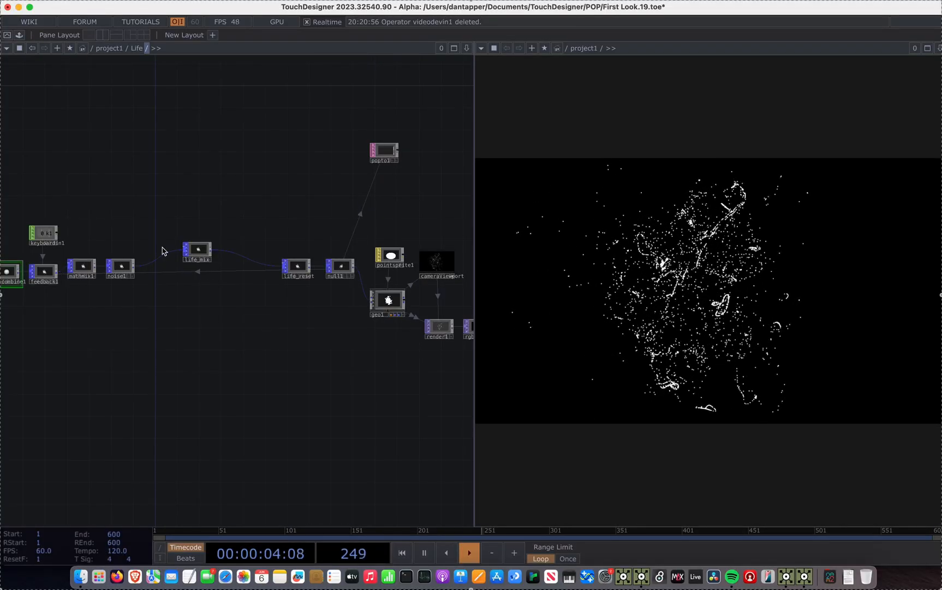
scroll(89, 274, up, 3)
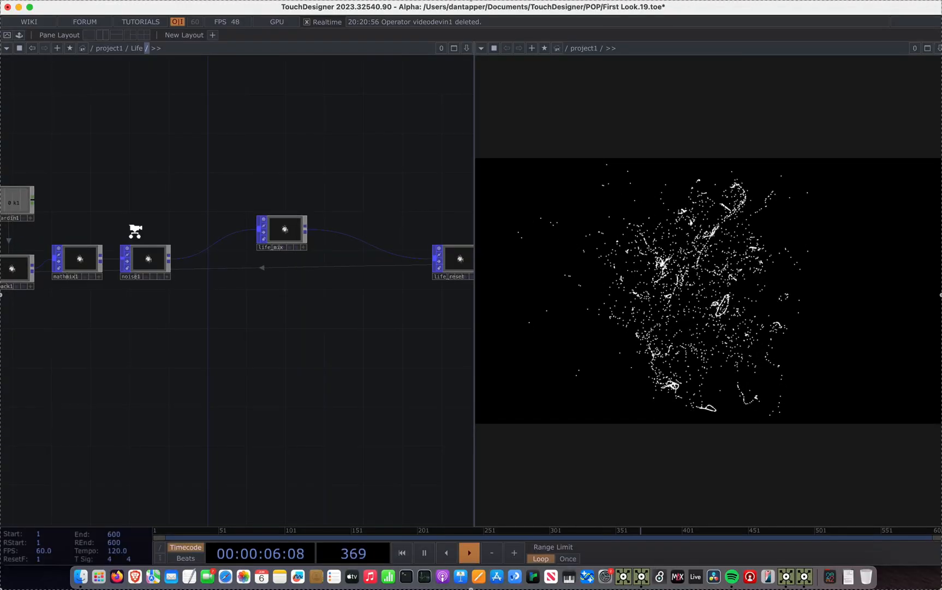
scroll(132, 234, down, 3)
click(101, 248)
key(p)
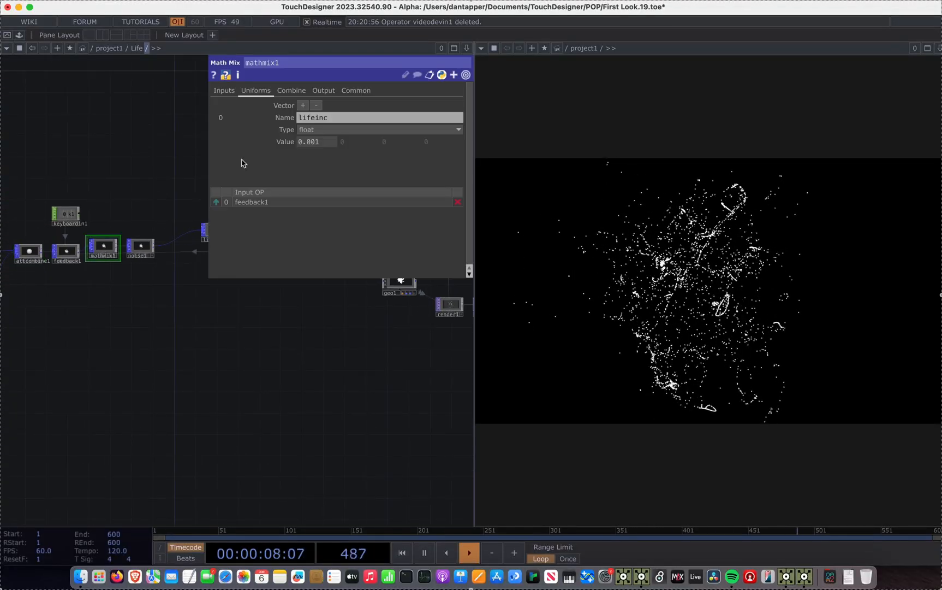
click(315, 143)
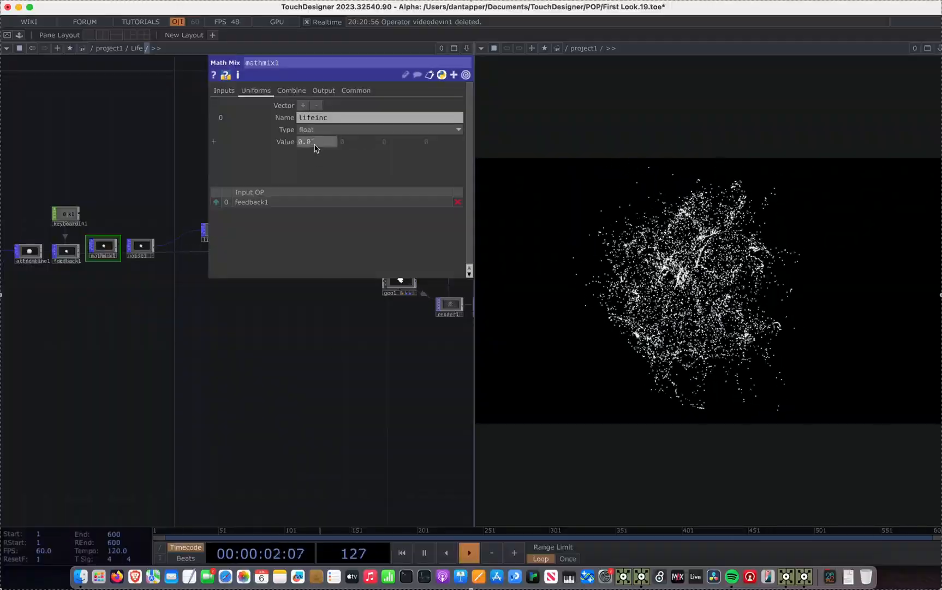
text(05)
key(Return)
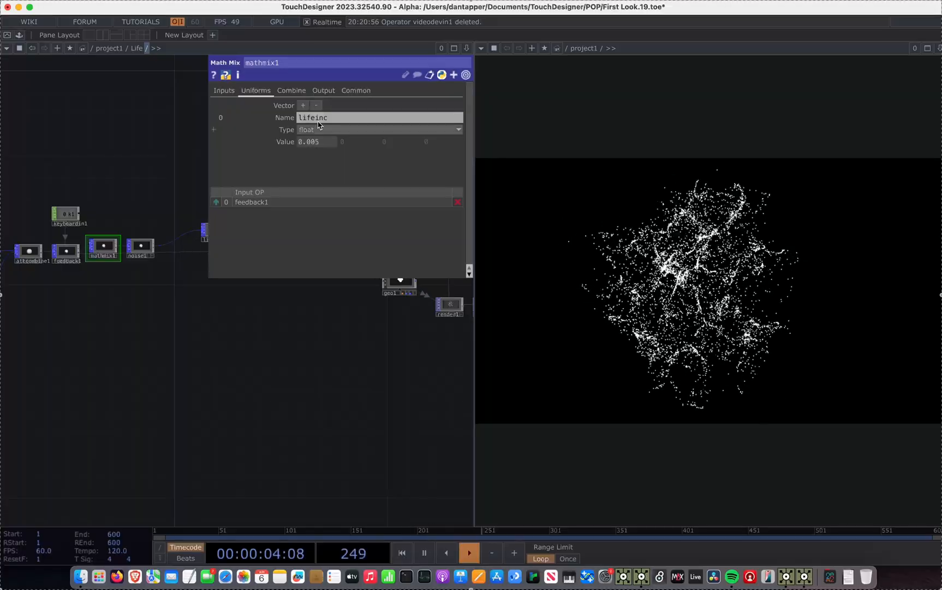
- Review how mathmix1 adds lifeinc to life, glancing at the parameters of noise1 and life_mix as well
click(292, 90)
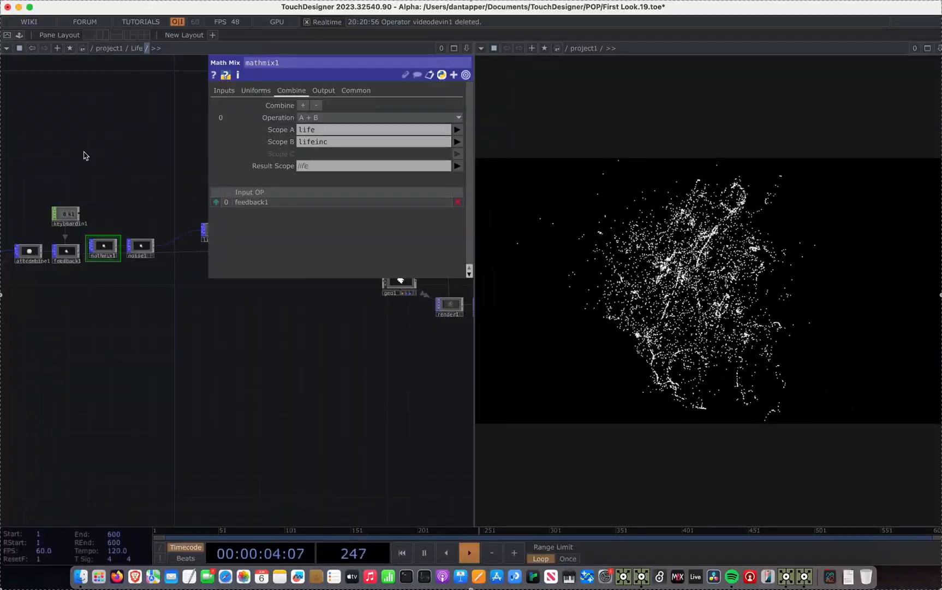
scroll(99, 189, up, 3)
scroll(99, 190, right, 1)
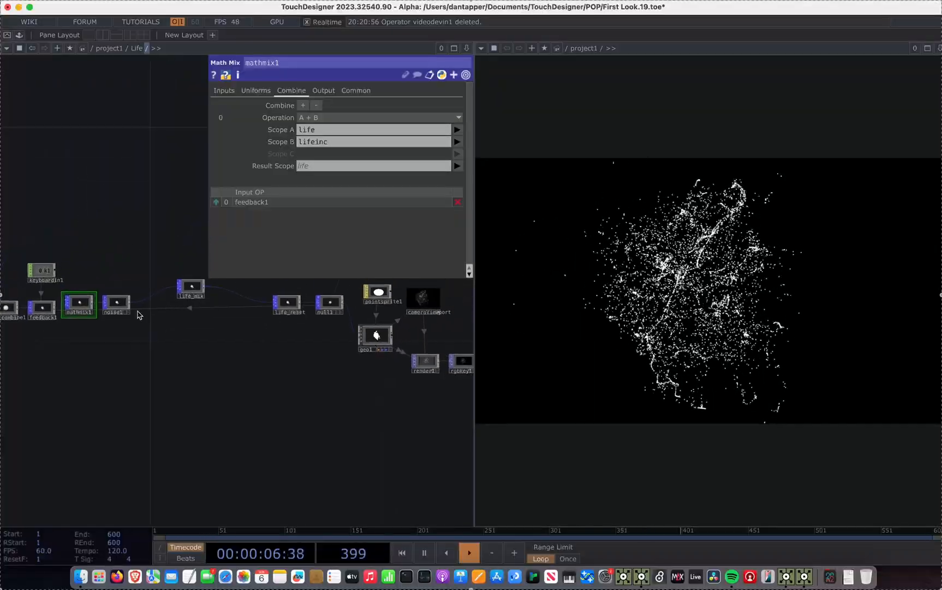
click(458, 129)
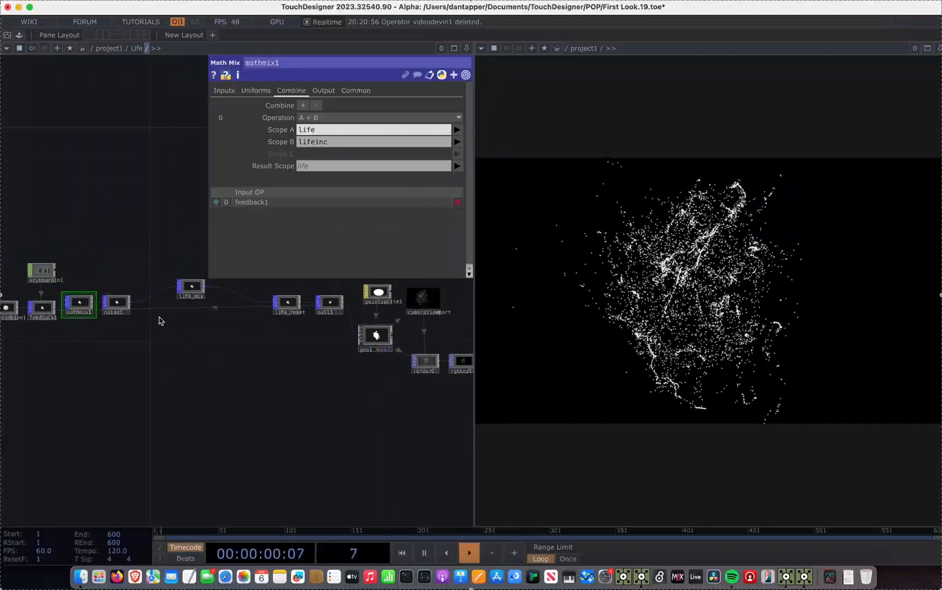
click(112, 304)
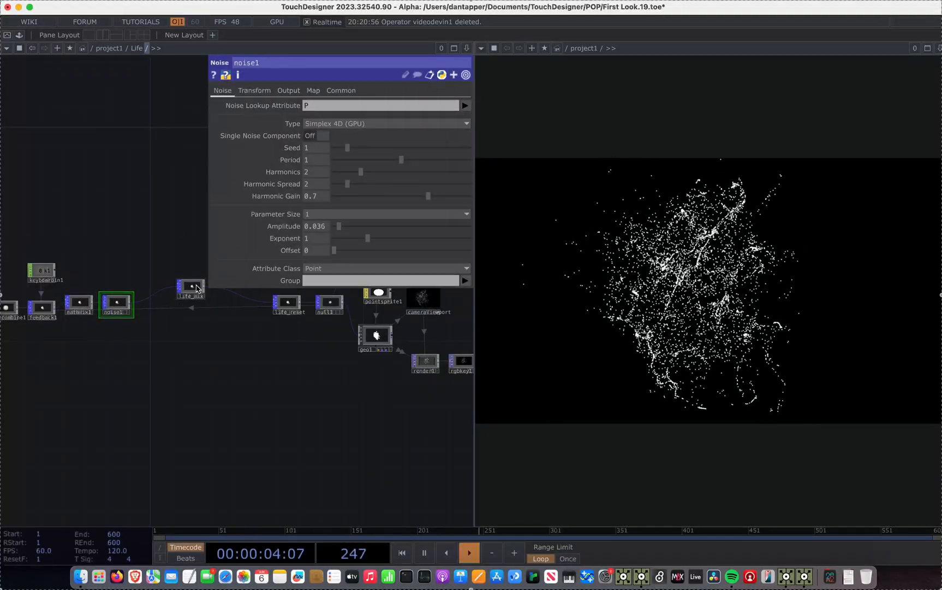
click(191, 287)
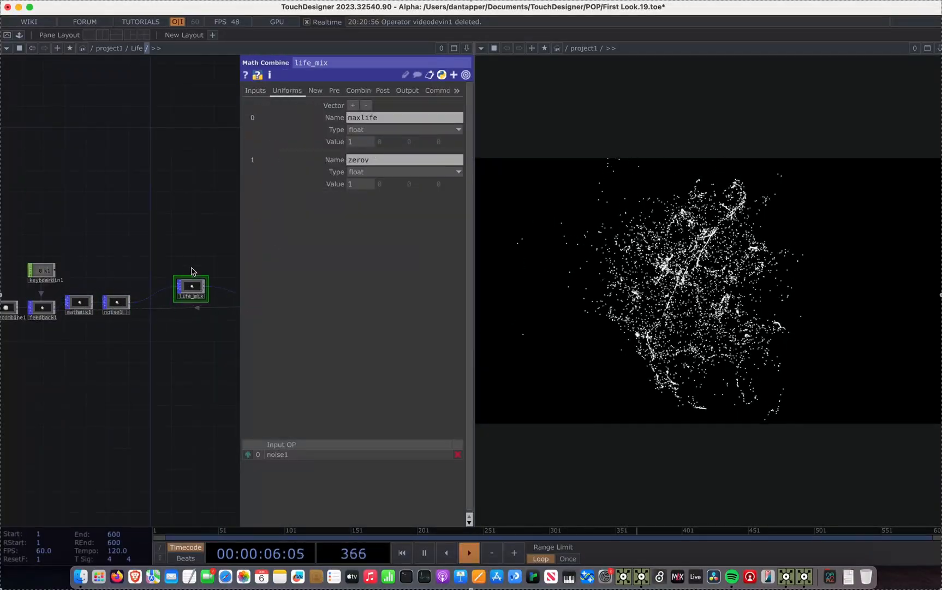
click(79, 304)
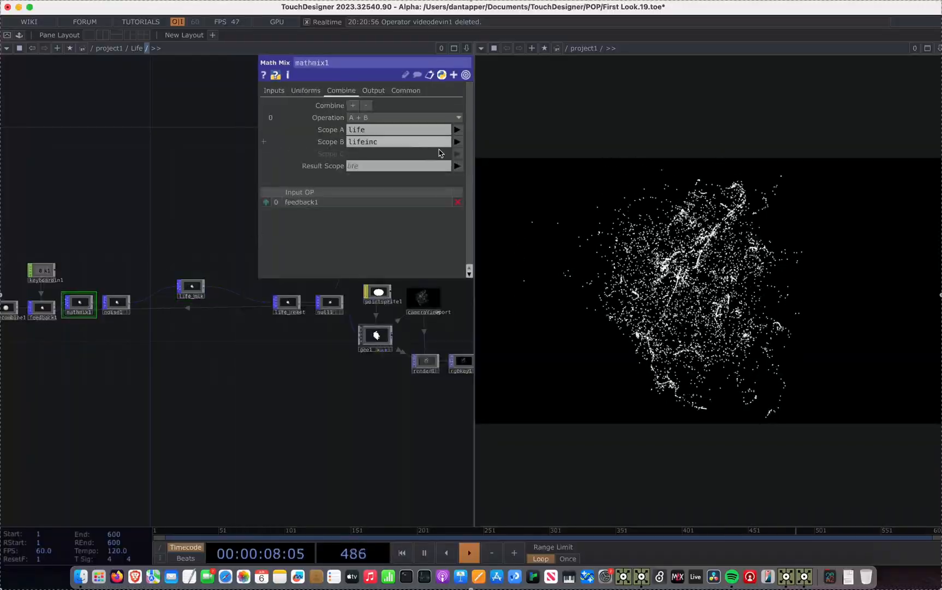
scroll(162, 298, left, 3)
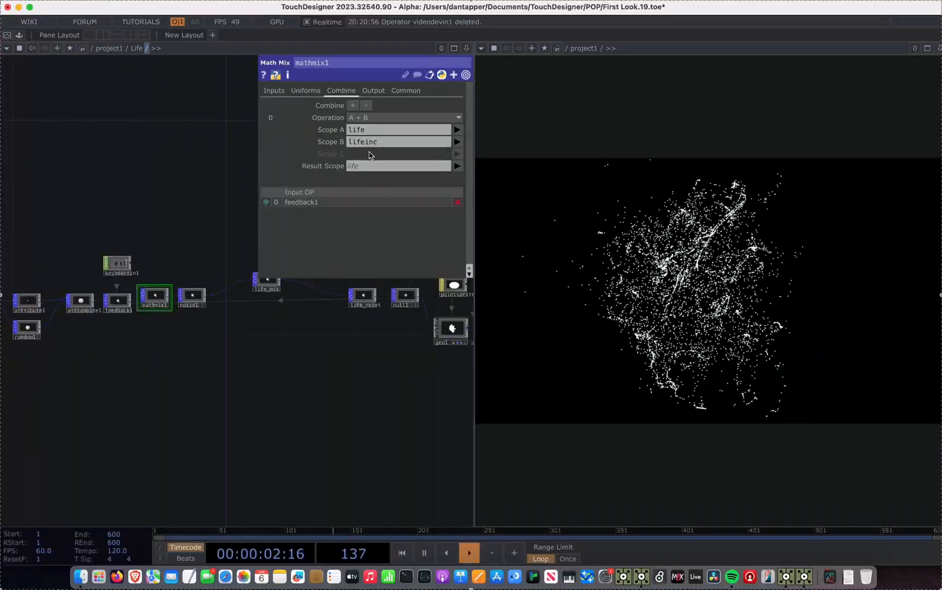
click(298, 91)
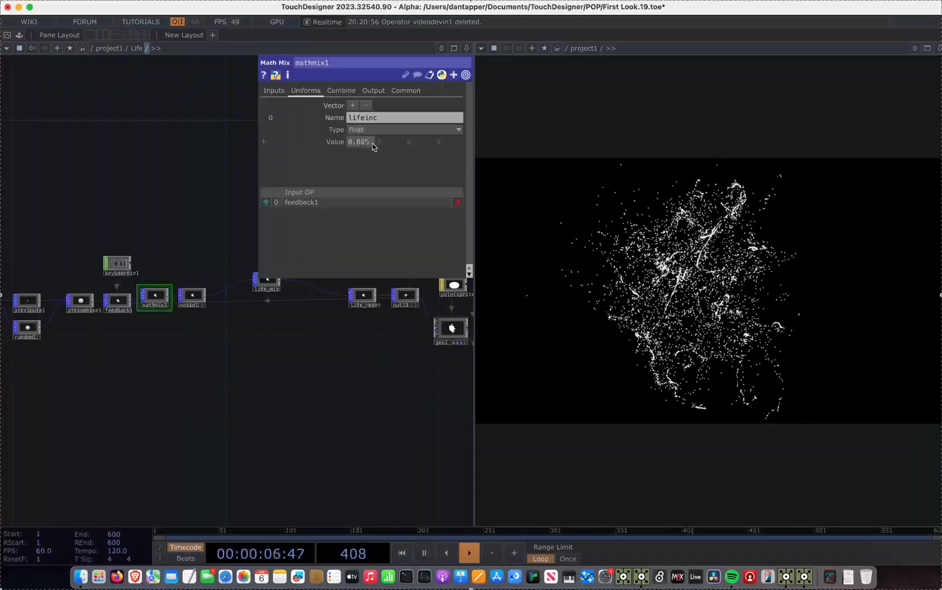
- Adjust the noise1 Amplitude to 0.041
click(194, 298)
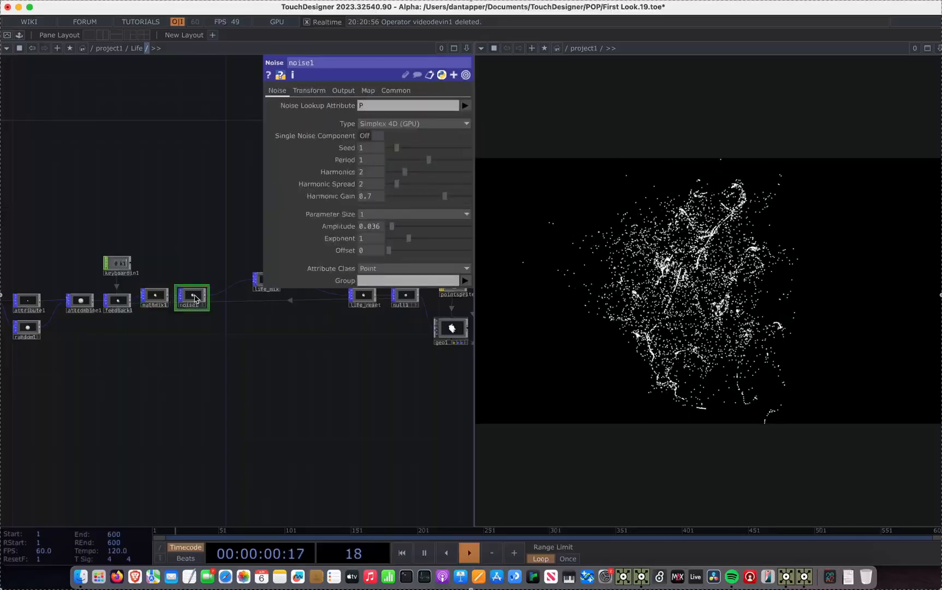
mouse_move(391, 226)
mouse_down()
mouse_move(425, 227)
mouse_move(388, 229)
mouse_up()
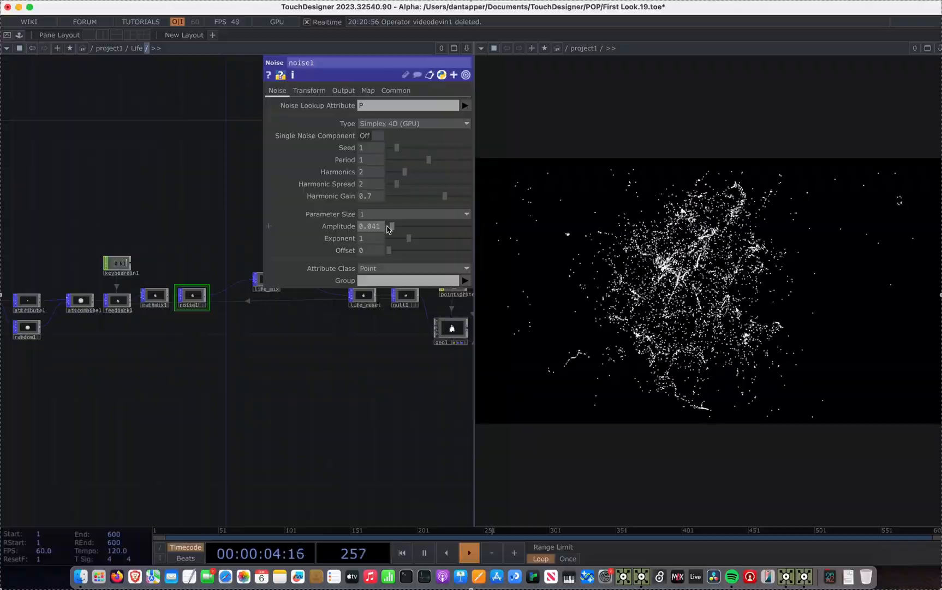
- Set the maxlife uniform value of life_mix to 4
drag(235, 241, 192, 272)
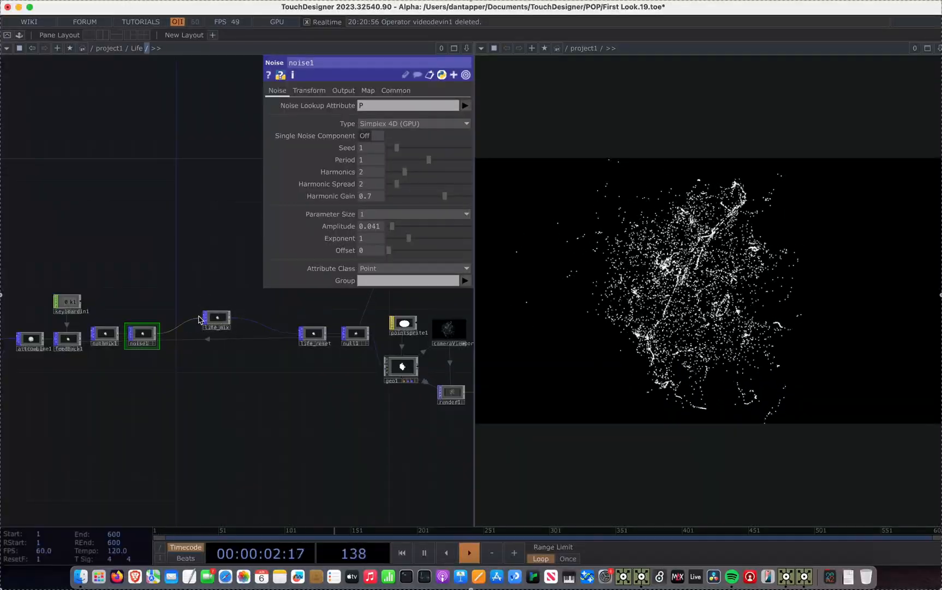
scroll(221, 311, up, 3)
click(251, 319)
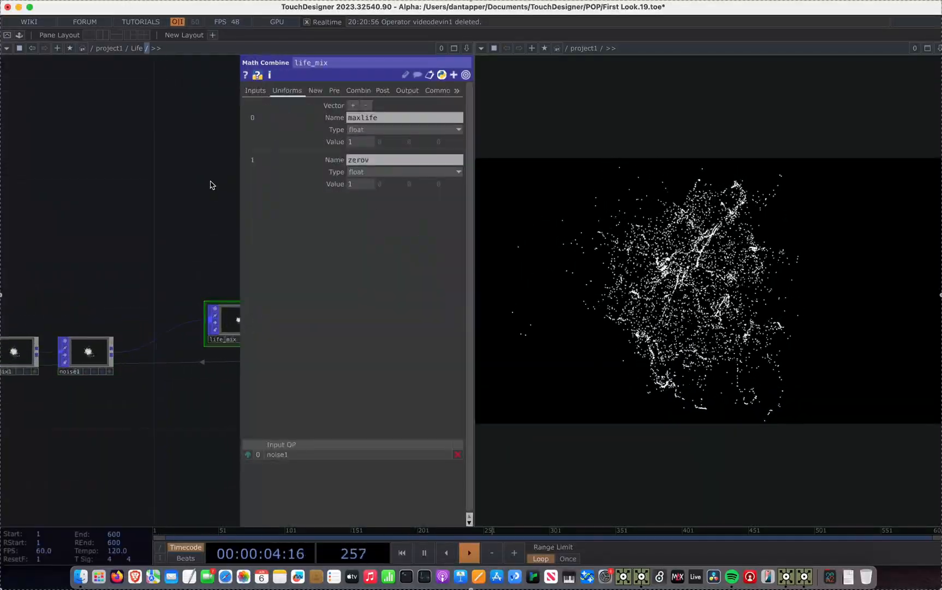
scroll(191, 180, right, 5)
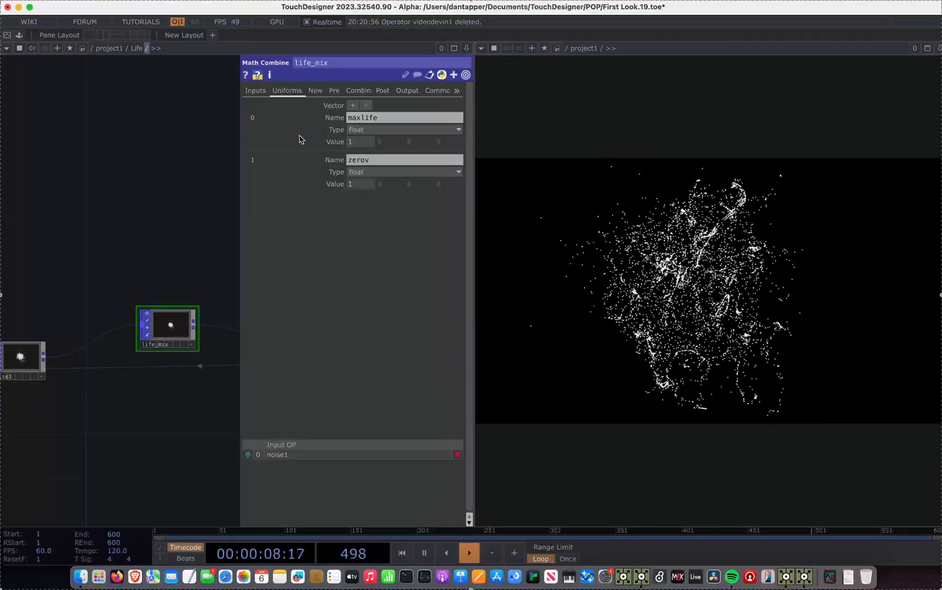
drag(368, 142, 242, 142)
text(4)
key(Return)
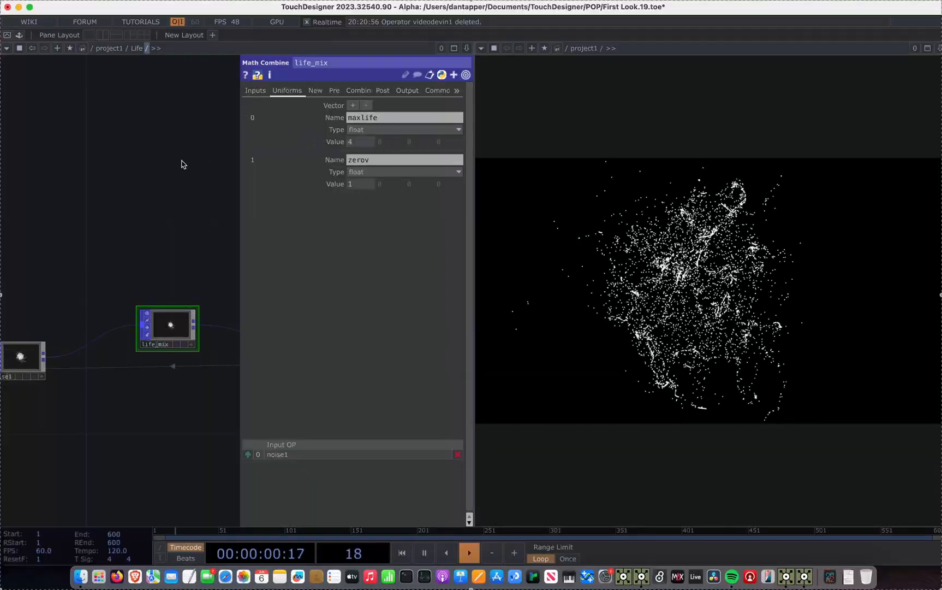
- Examine the combine operations in life_mix, from the life and lifeMax comparison through doReset, stay, pma and pmb, then close its parameters
click(357, 91)
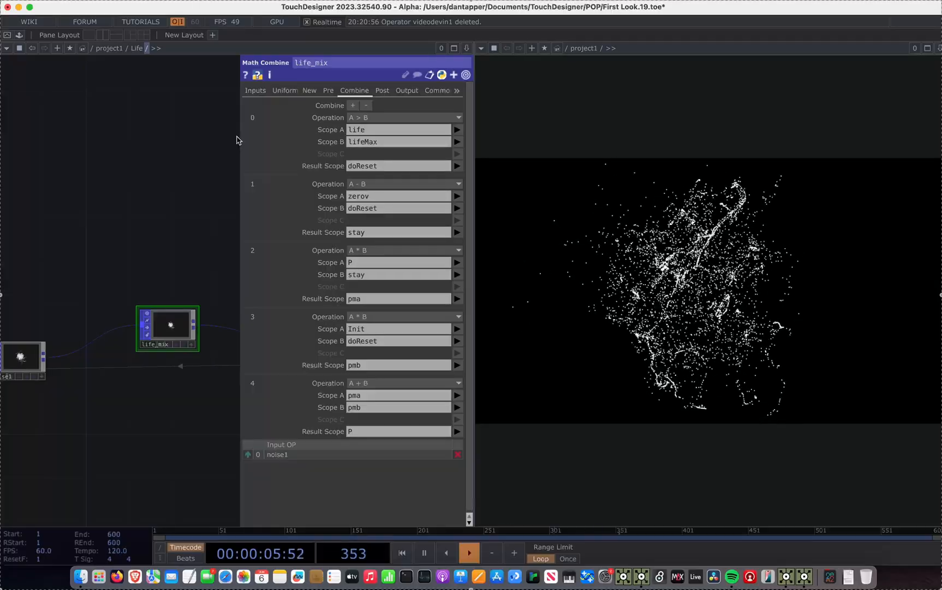
click(384, 166)
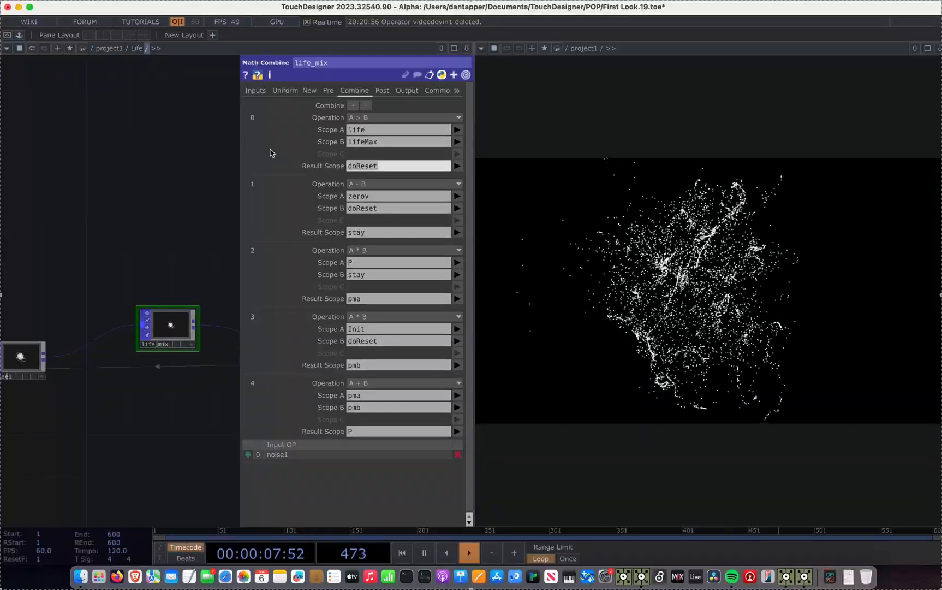
click(394, 210)
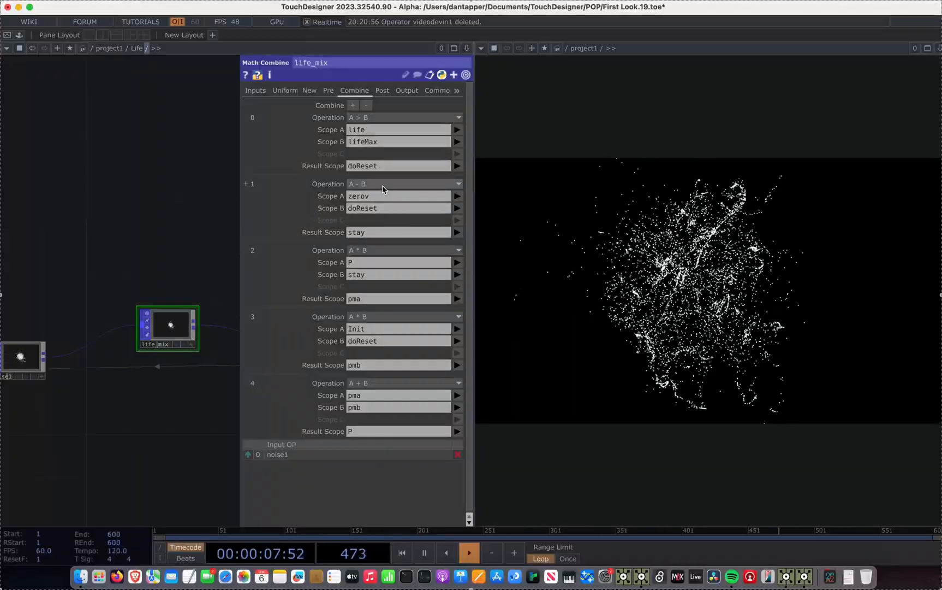
click(328, 90)
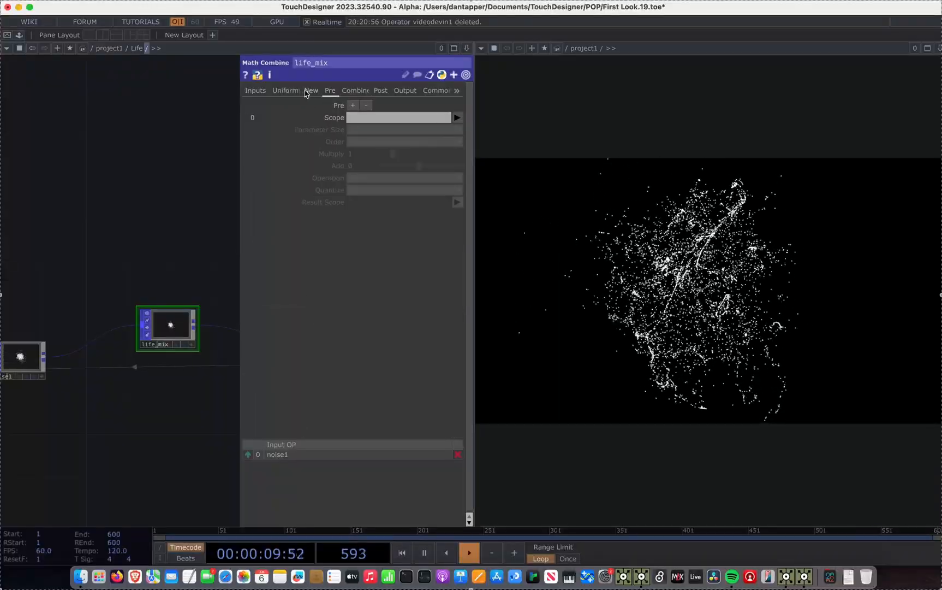
click(294, 89)
click(356, 90)
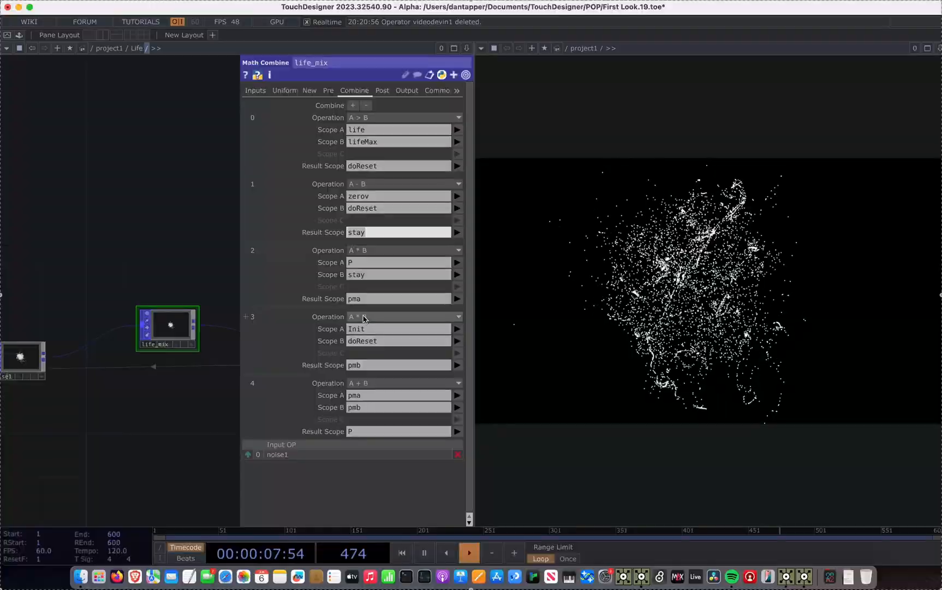
click(346, 299)
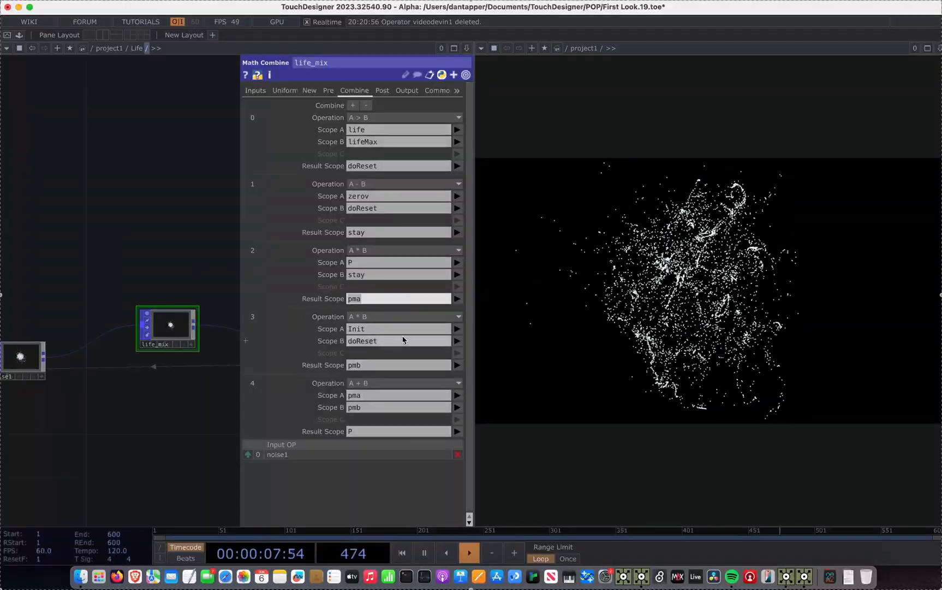
drag(383, 329, 331, 329)
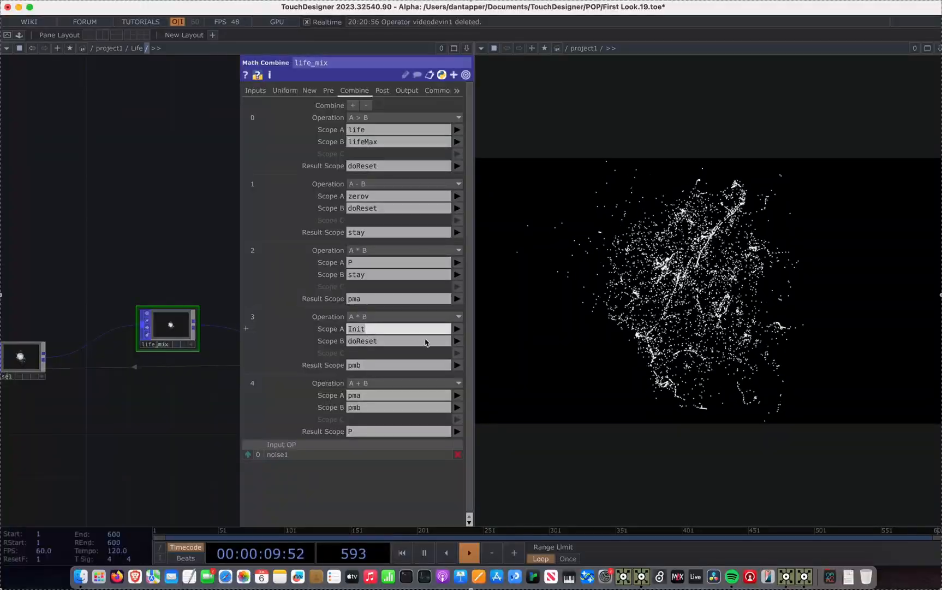
drag(371, 364, 329, 360)
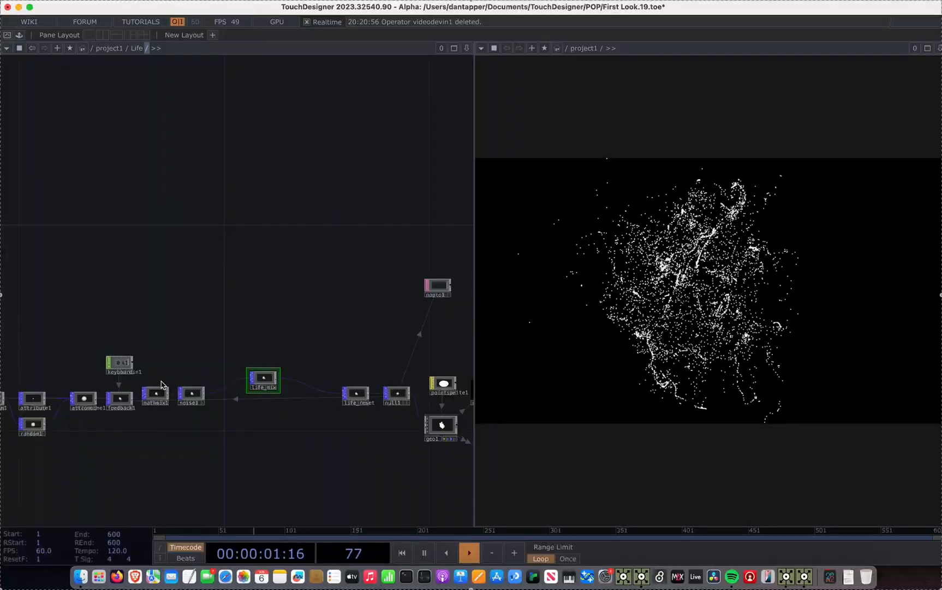
- Reopen the parameters of mathmix1 and set its lifeinc uniform value to 0.001
click(197, 396)
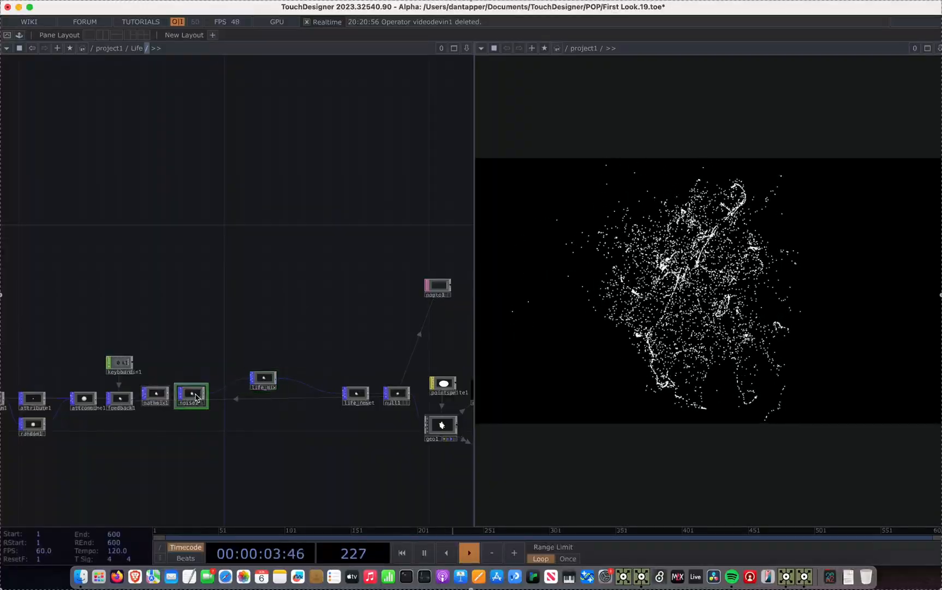
click(158, 395)
key(p)
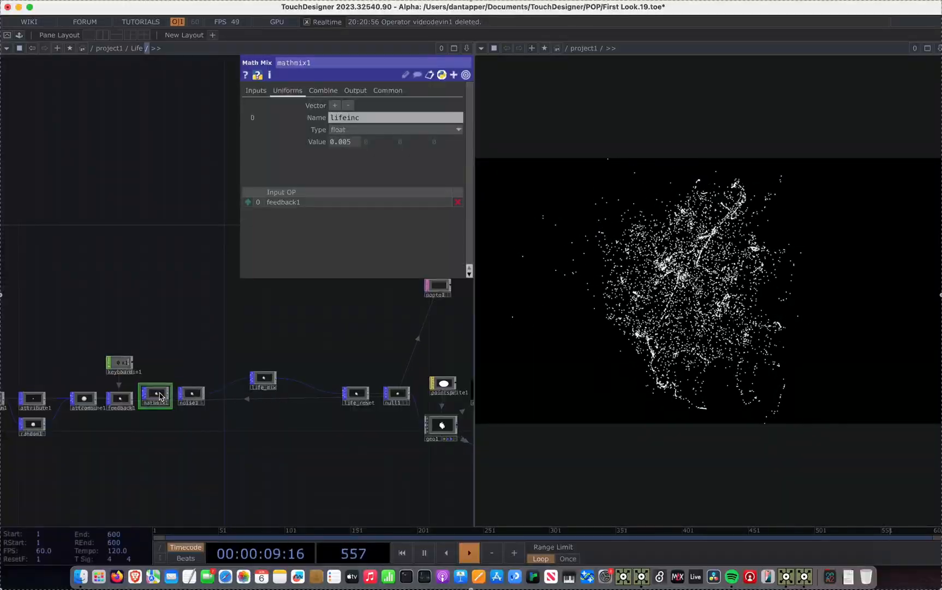
click(360, 142)
key(BackSpace)
text(1)
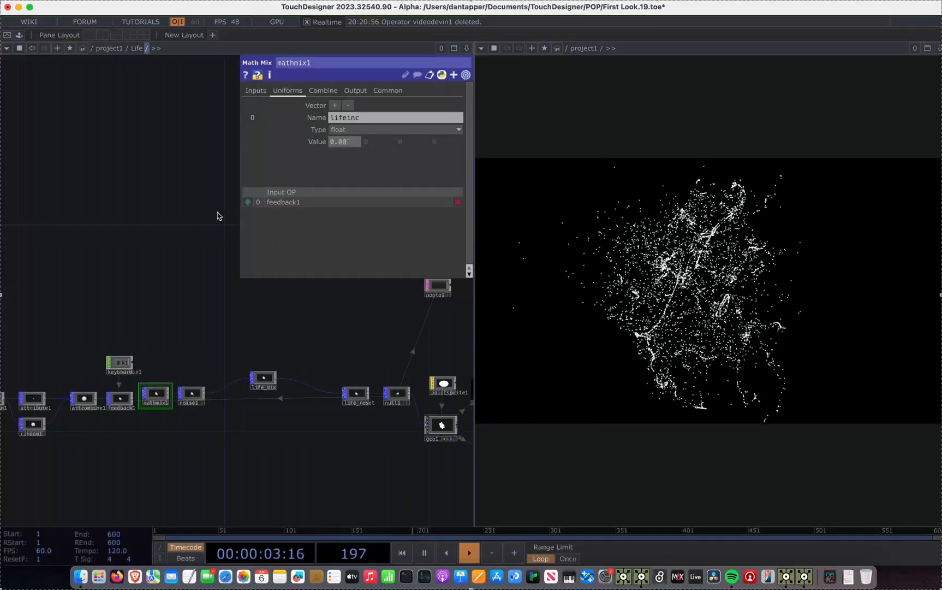
key(Return)
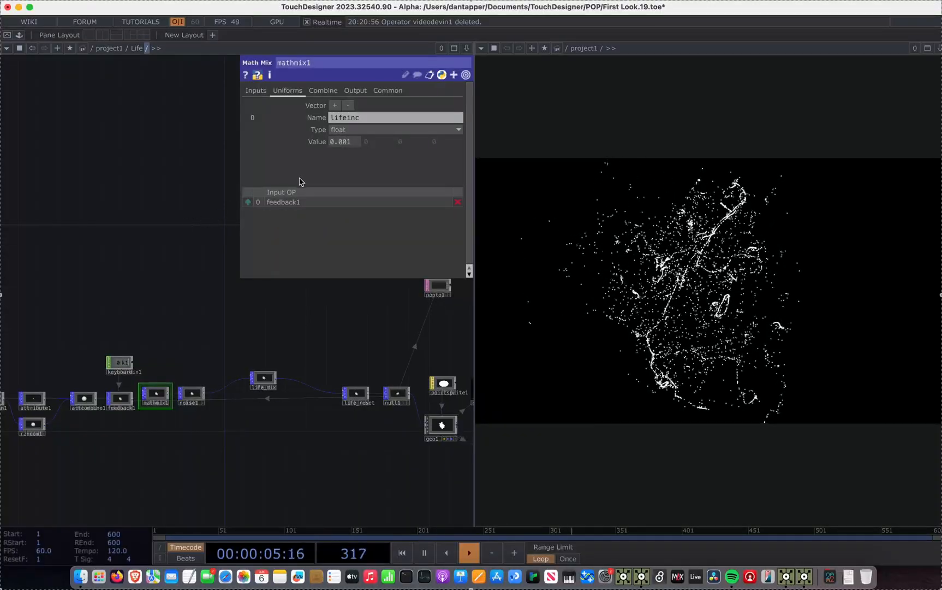
- Raise the lifeinc value of mathmix1 to 0.01 to make the particles age faster
click(343, 142)
text(0)
key(Return)
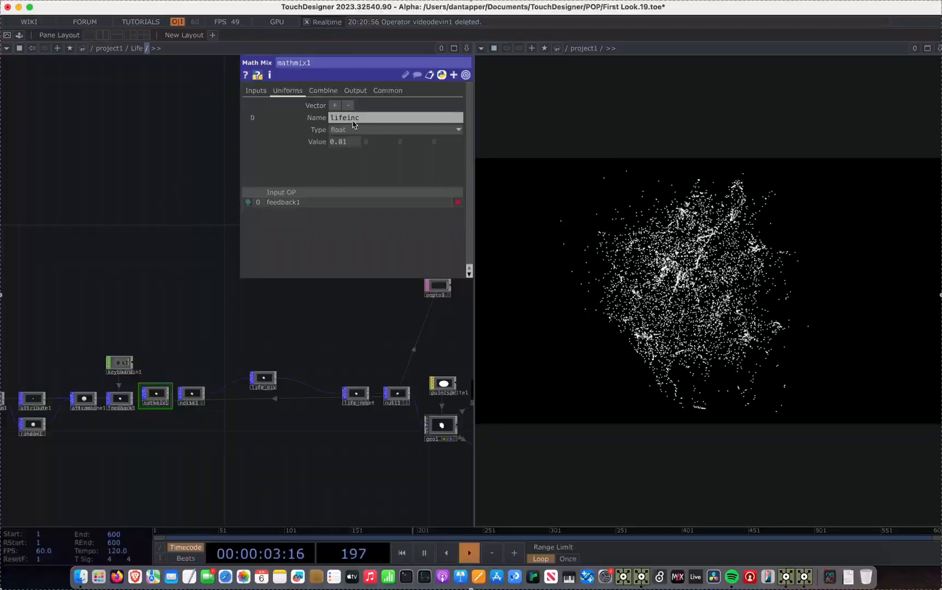
- Lower the lifeinc value of mathmix1 to 0.001 to slow the particle ageing
click(344, 142)
text(0.001)
key(Return)
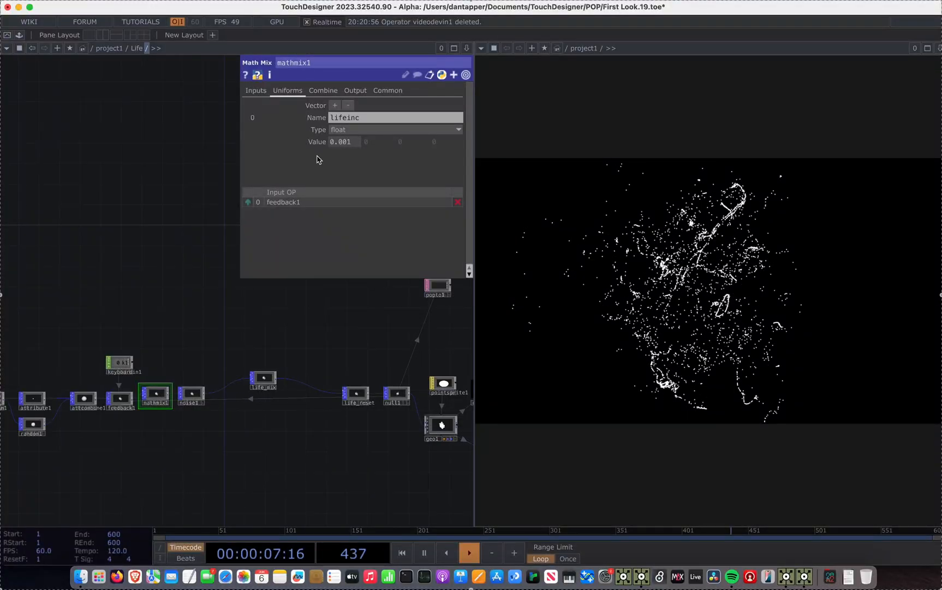
- Examine the lifeinc uniform of mathmix1 with its type options, and the combine operation adding lifeinc to life
click(324, 91)
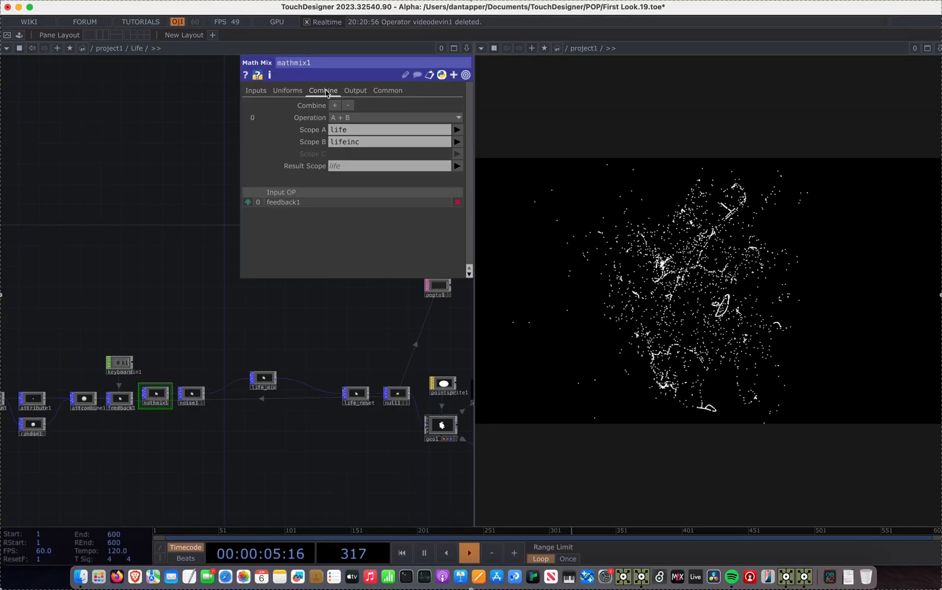
click(288, 91)
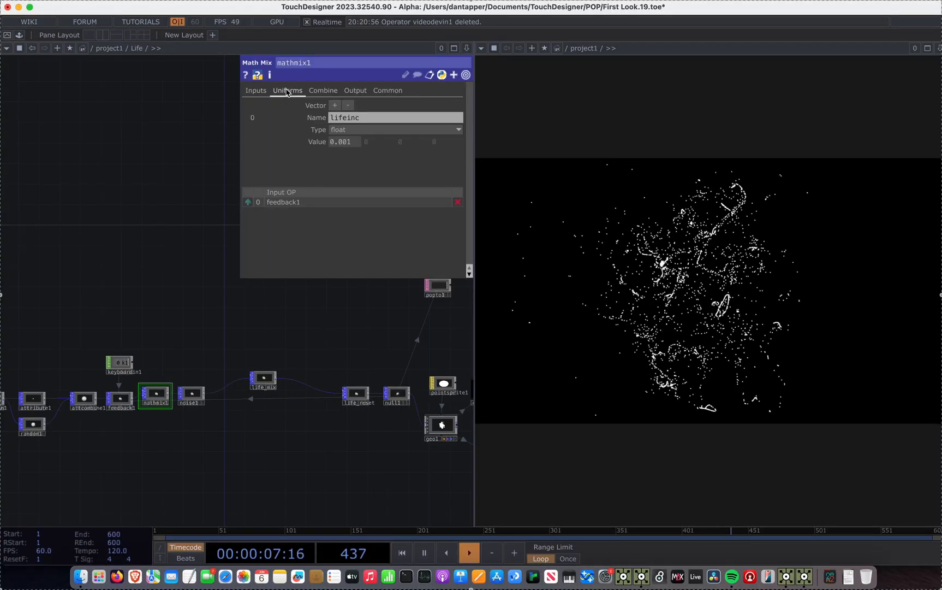
click(337, 131)
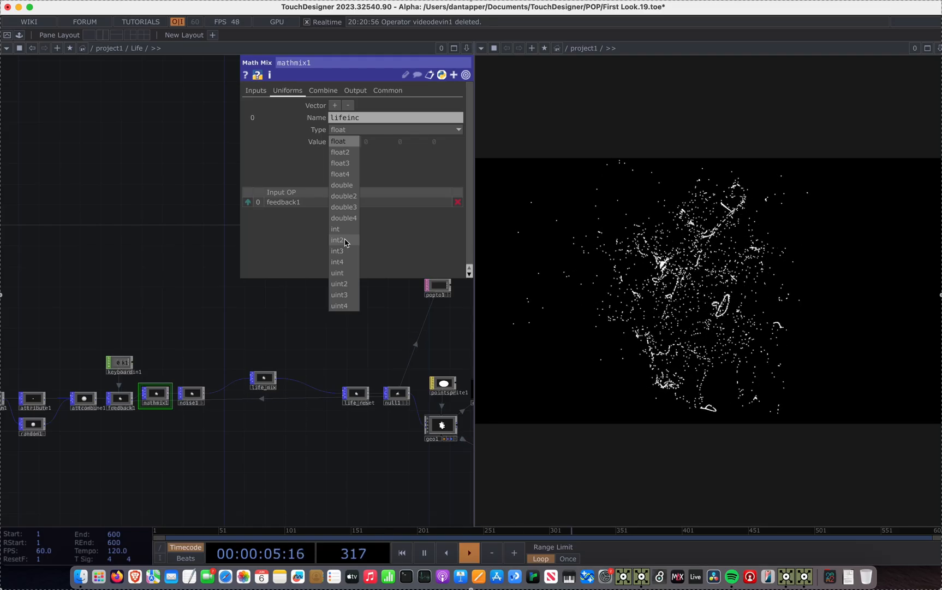
click(320, 94)
click(321, 91)
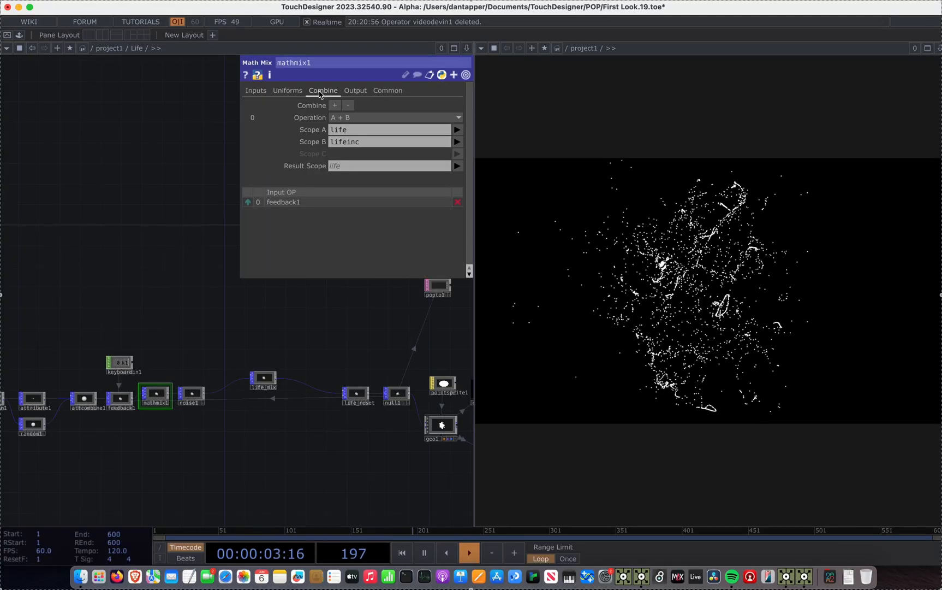
click(365, 119)
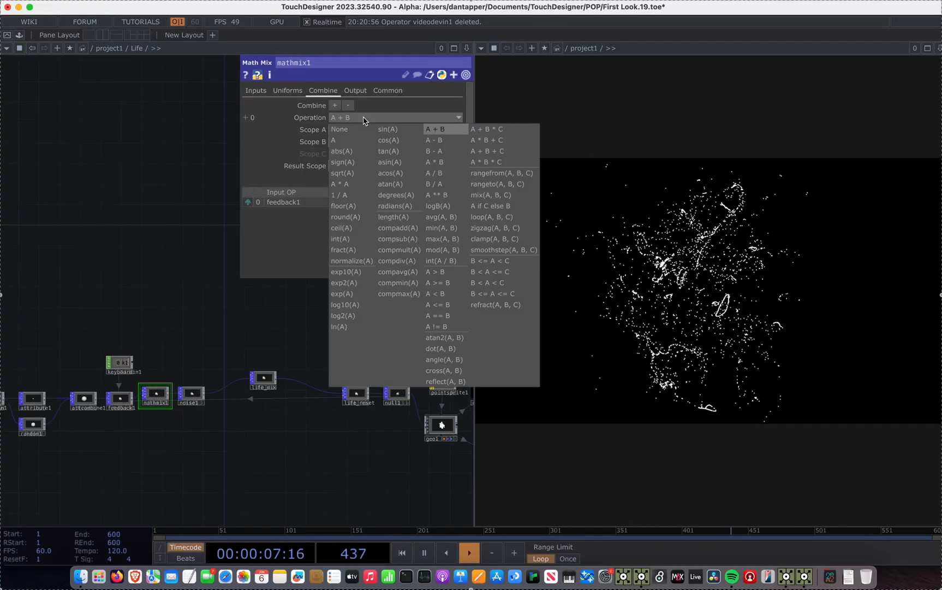
click(180, 121)
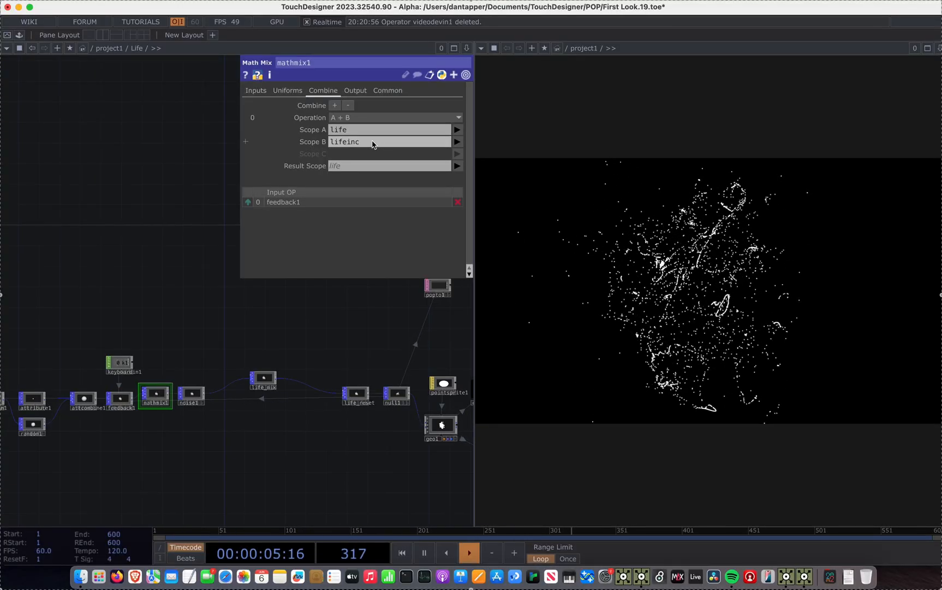
click(280, 91)
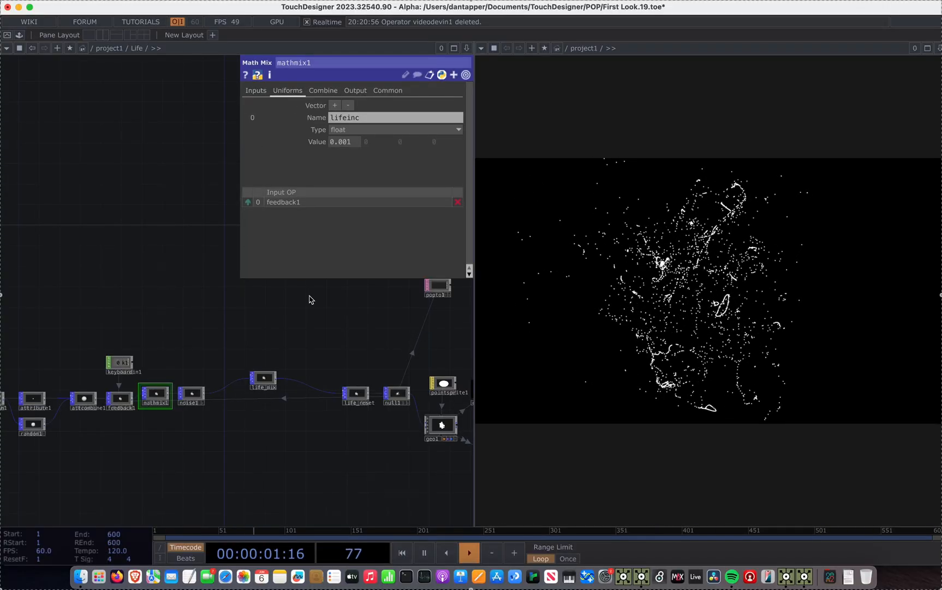
- Review the combine operations of life_reset and life_mix
click(355, 393)
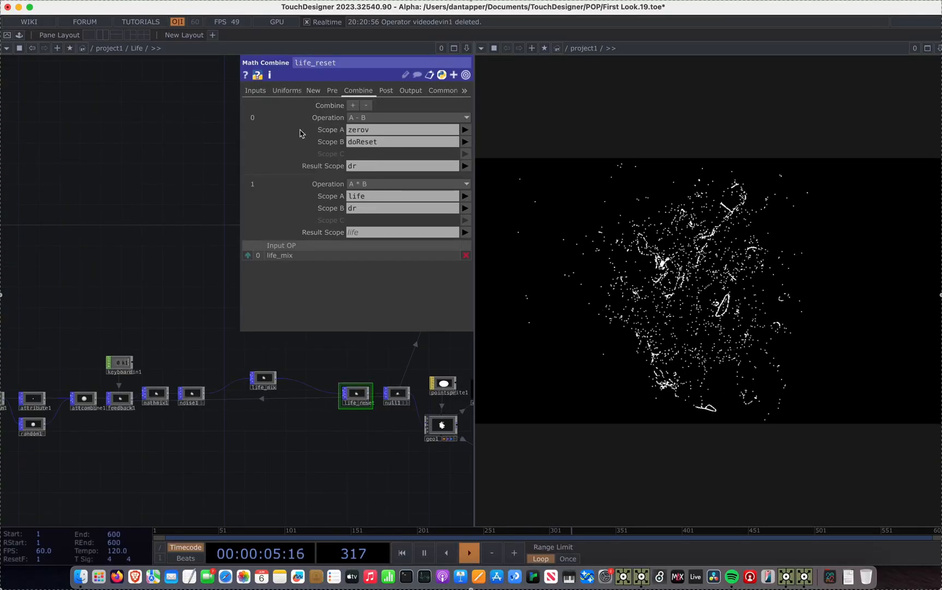
click(262, 378)
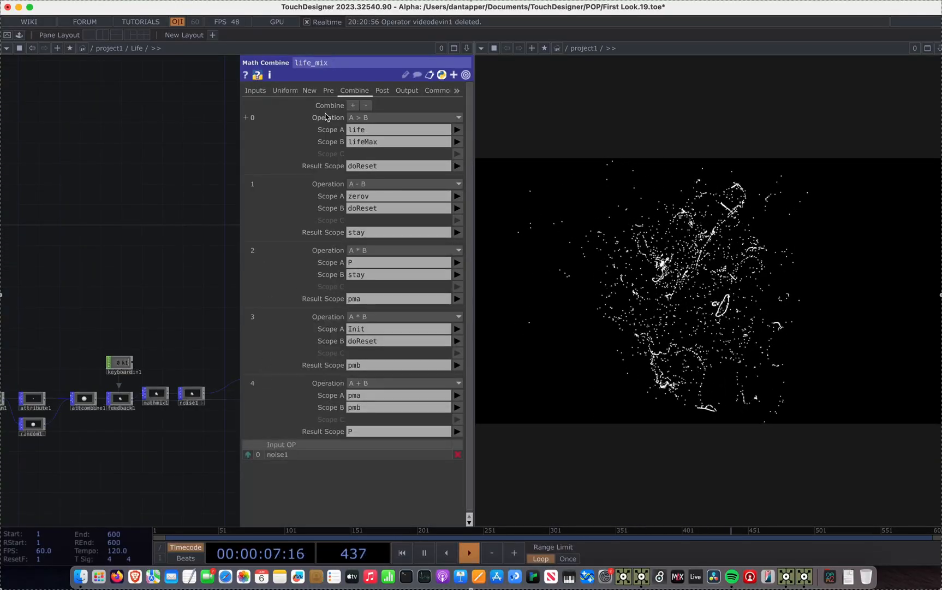
drag(216, 277, 109, 279)
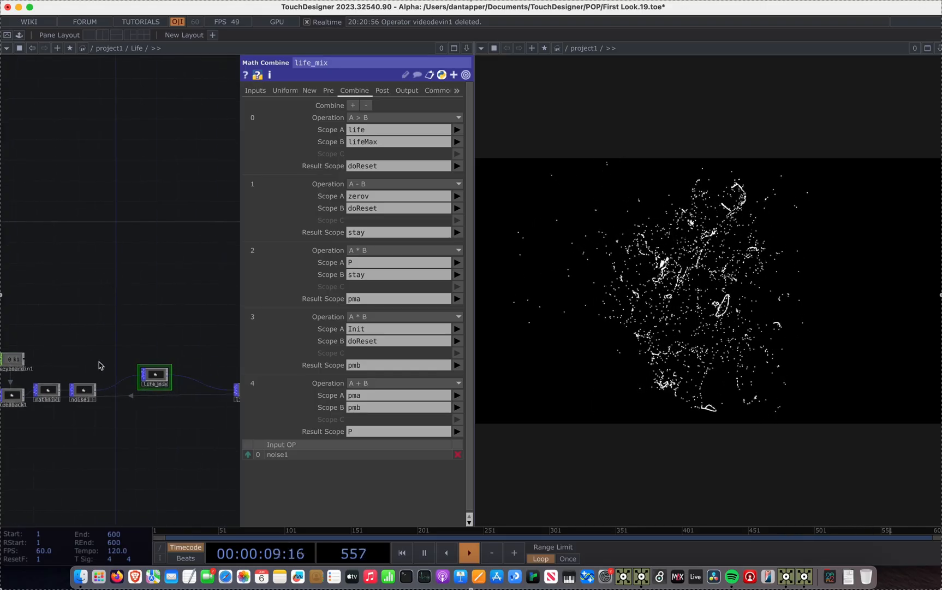
- Try raising the amplitude of noise1 to about 0.432, and undo the change
click(83, 390)
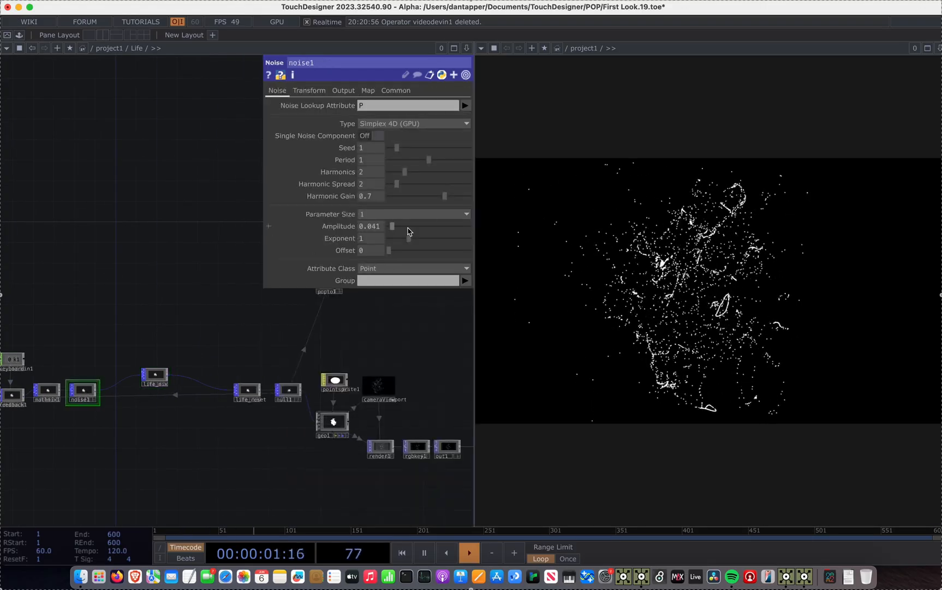
drag(397, 228, 431, 230)
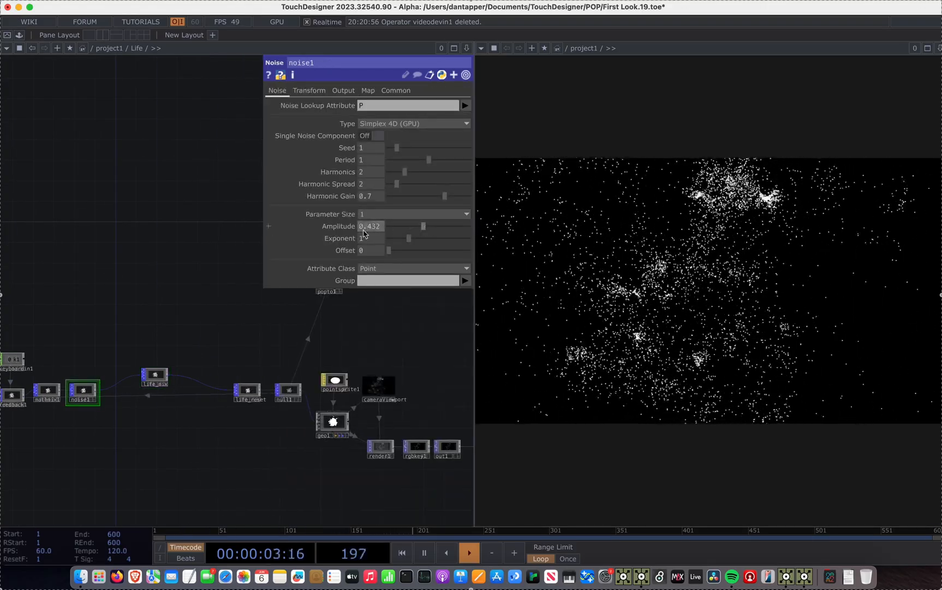
key(super+z)
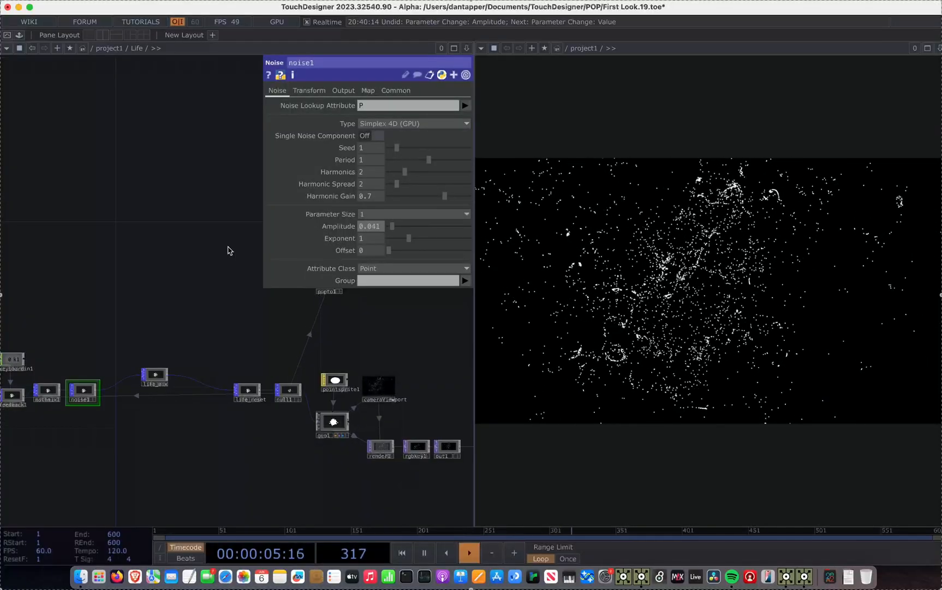
- Inspect the maxlife and zerov uniforms of life_mix and its combine operations, then close its parameters
click(155, 376)
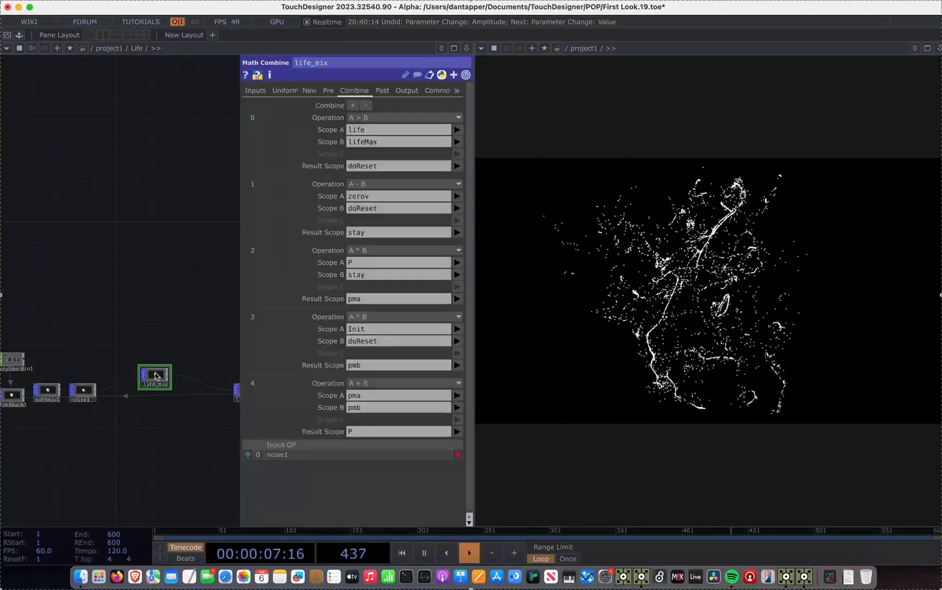
click(287, 90)
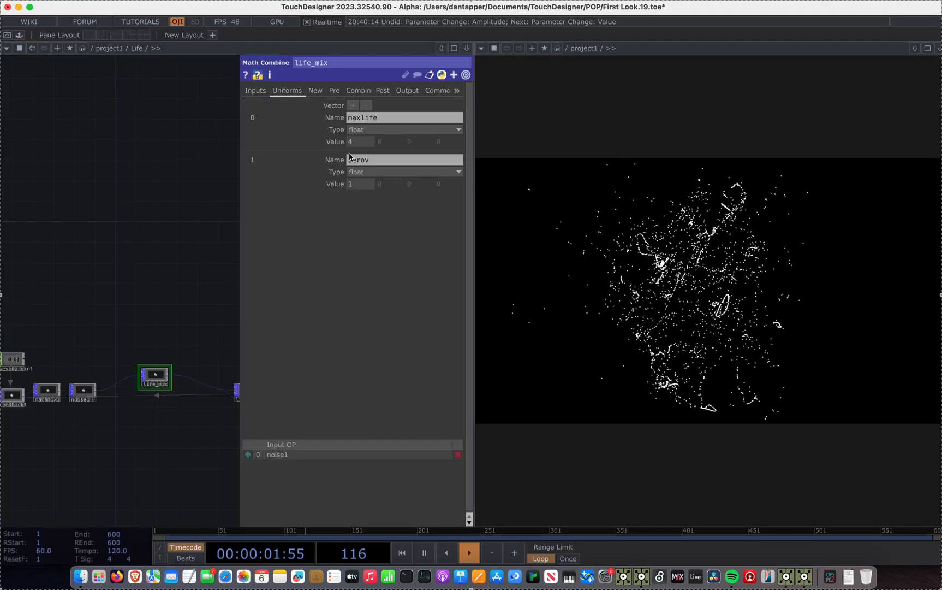
click(358, 92)
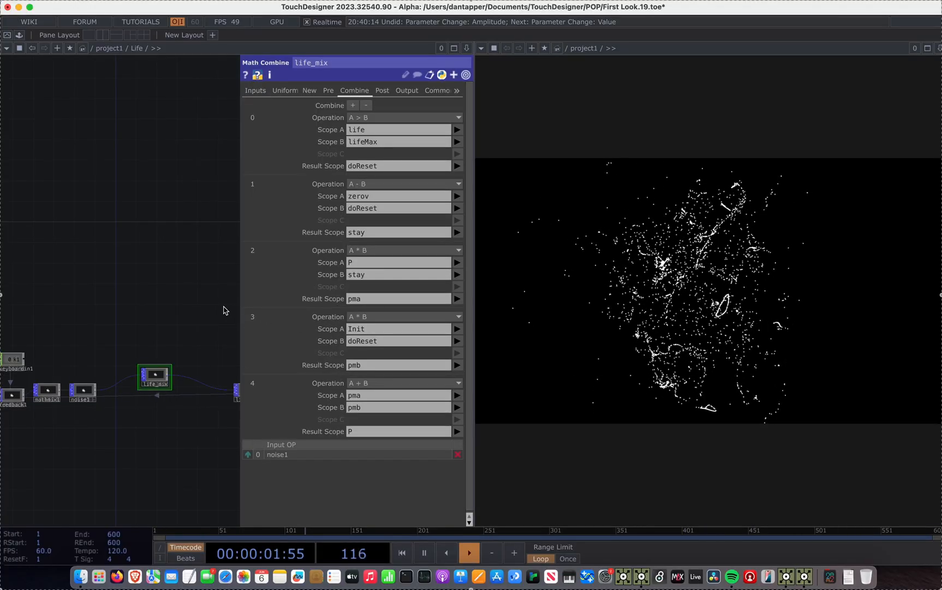
key(p)
- Undo the last connection change and examine the zerov uniform and combine operations of life_reset
click(247, 390)
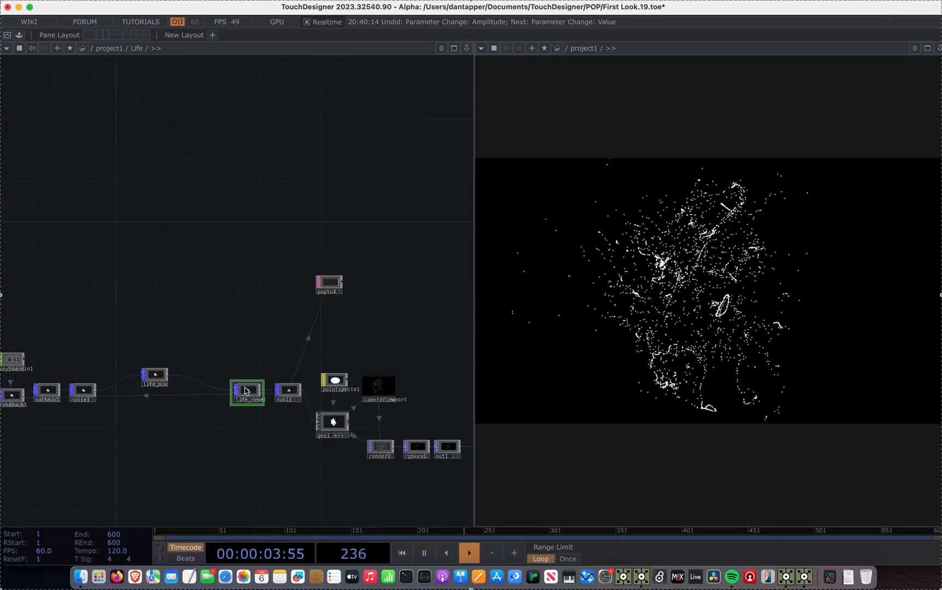
key(p)
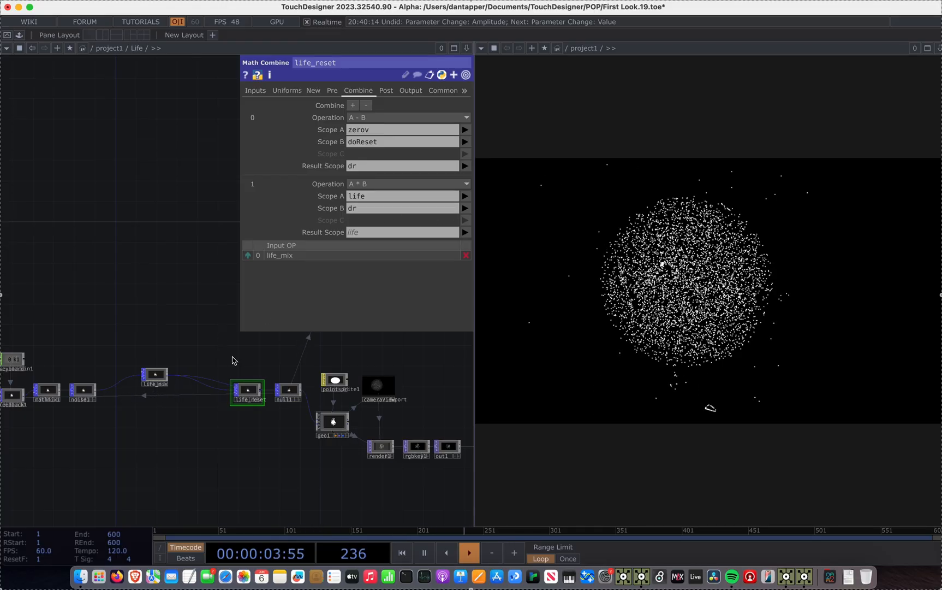
key(super+z)
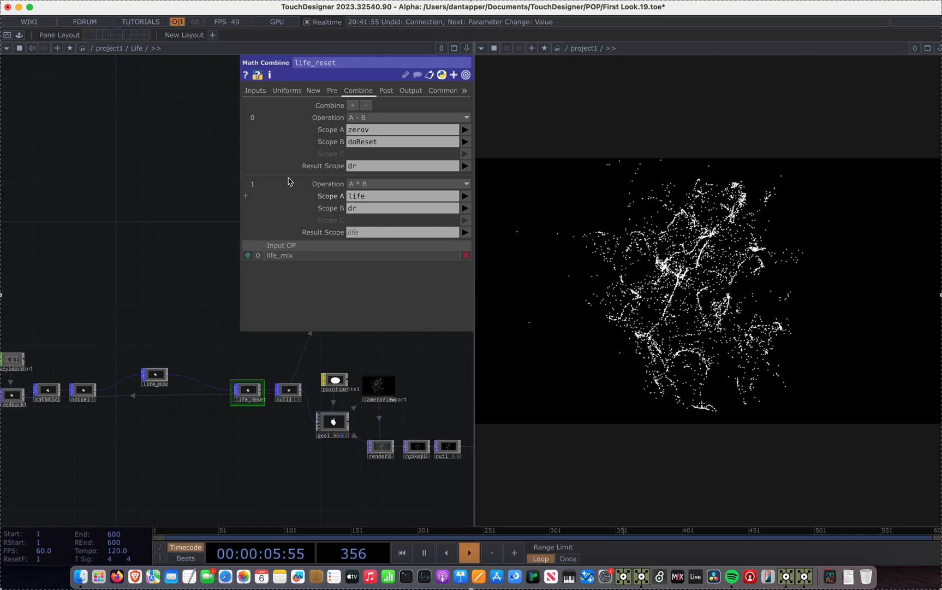
click(293, 91)
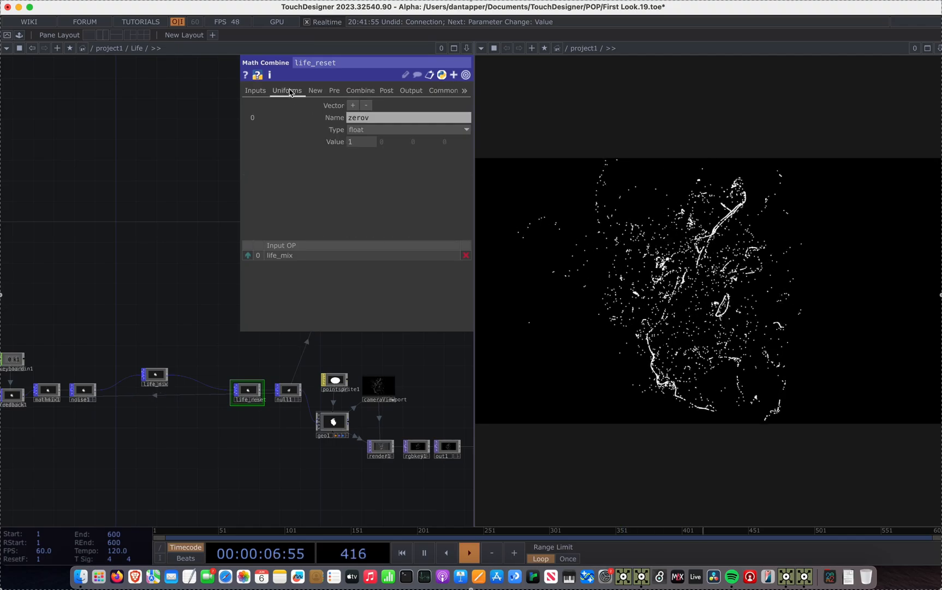
click(356, 91)
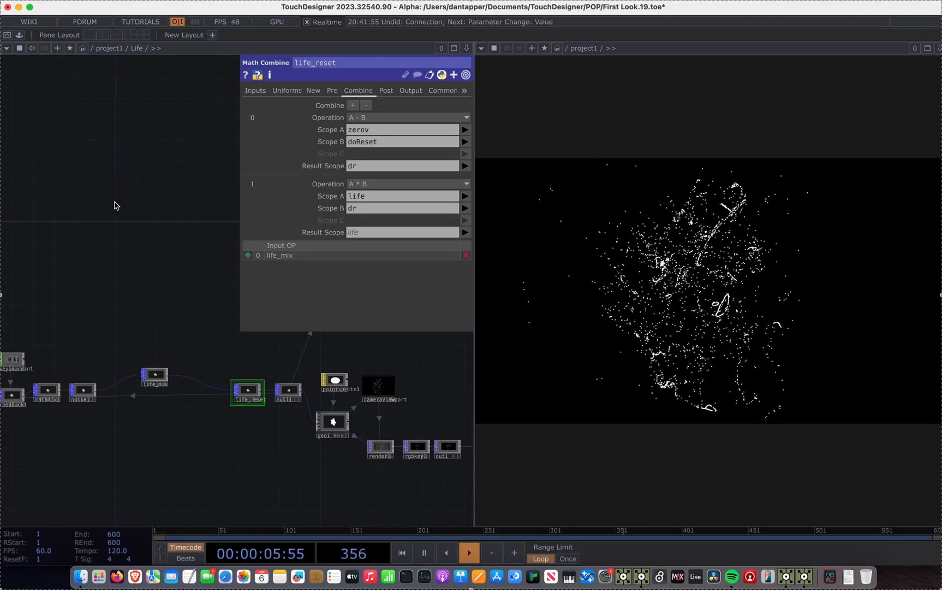
scroll(112, 358, left, 3)
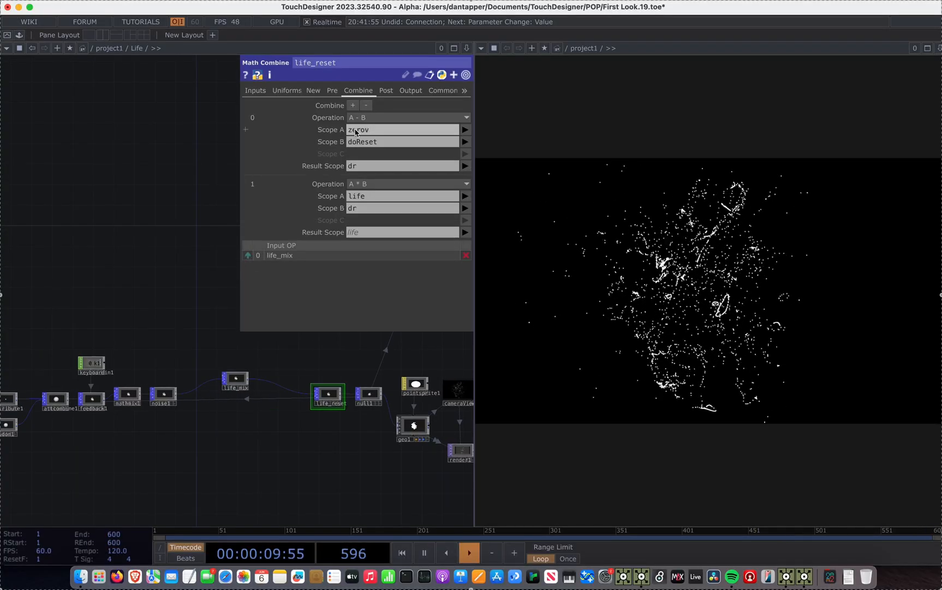
- Add four empty combine operations to life_reset and remove them again
click(353, 106)
click(353, 107)
click(353, 107)
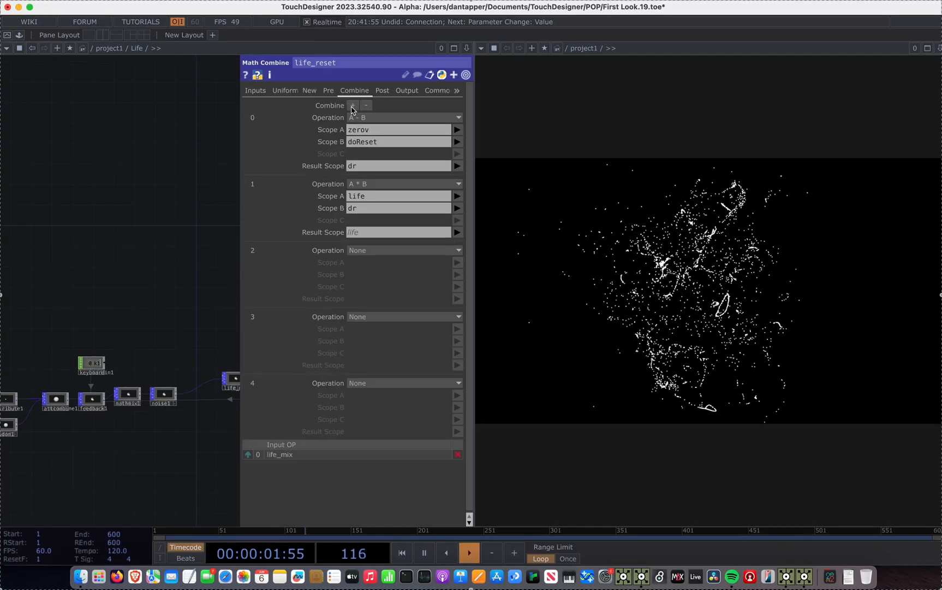
click(353, 107)
click(368, 106)
click(368, 106)
click(367, 106)
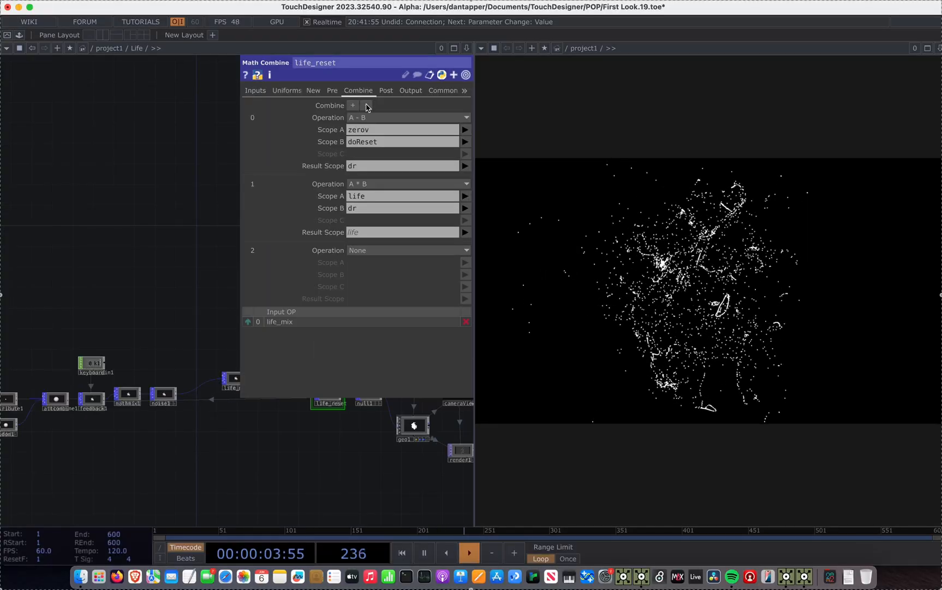
click(368, 106)
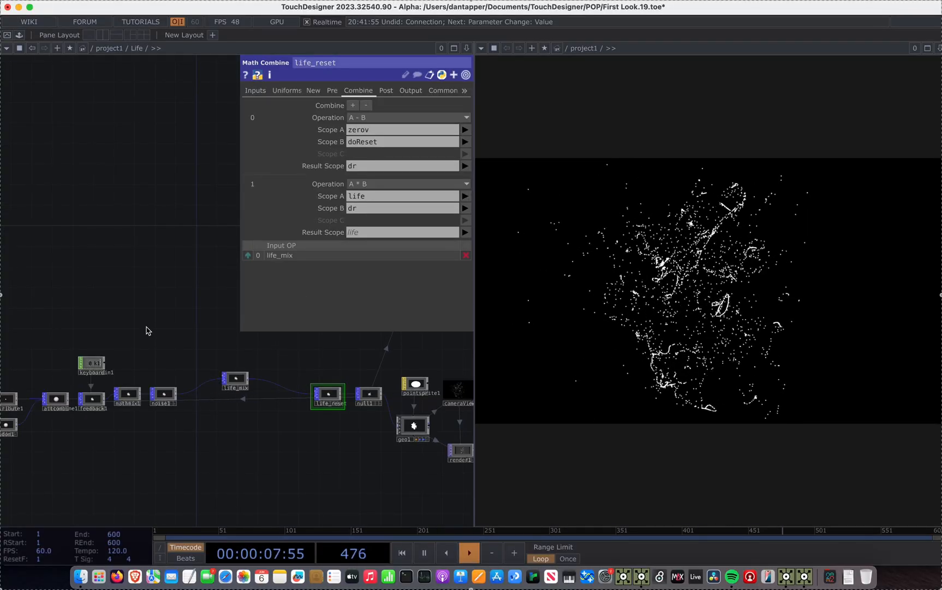
- Compare the combine settings of mathmix1 with those of life_mix, then close the parameters
click(127, 394)
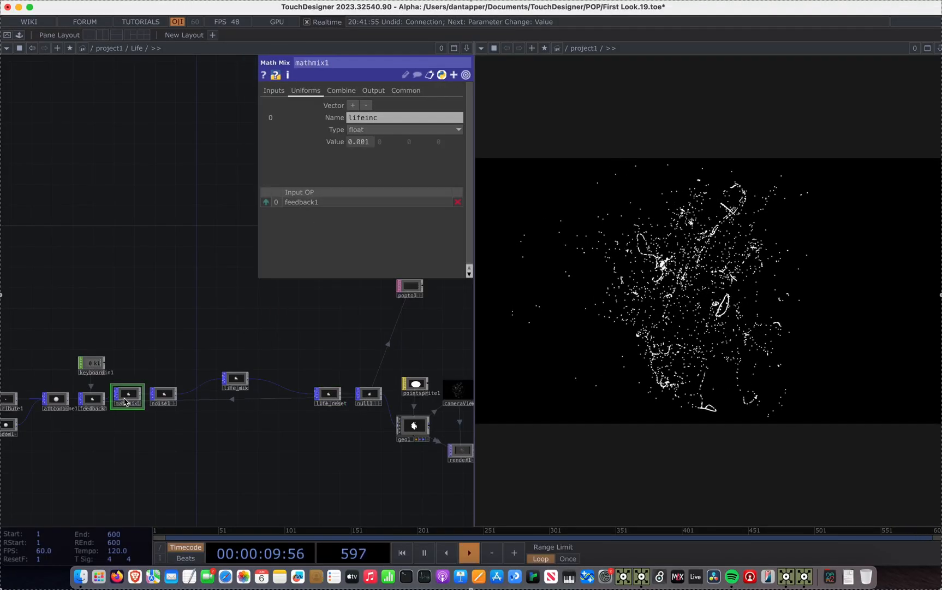
click(342, 93)
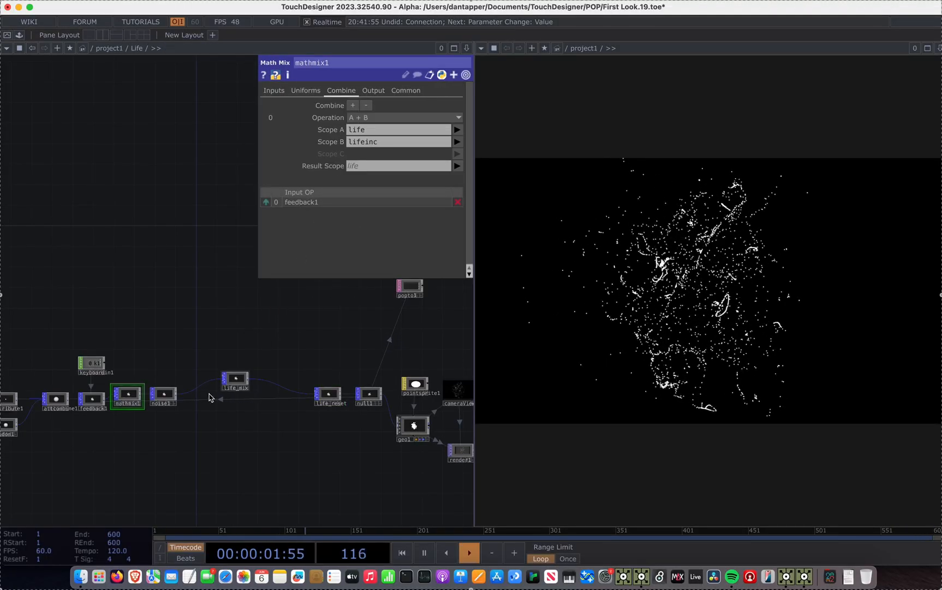
click(235, 378)
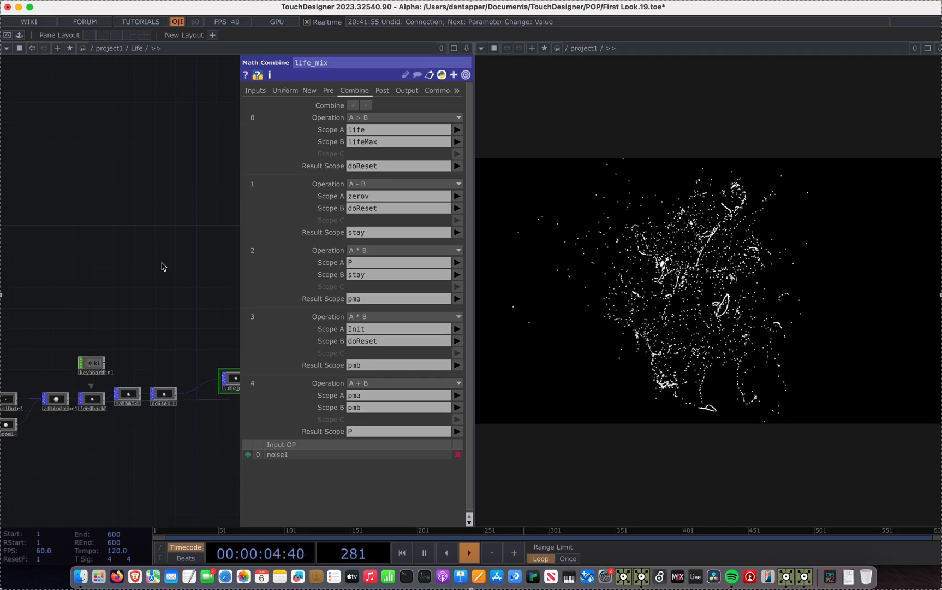
key(p)
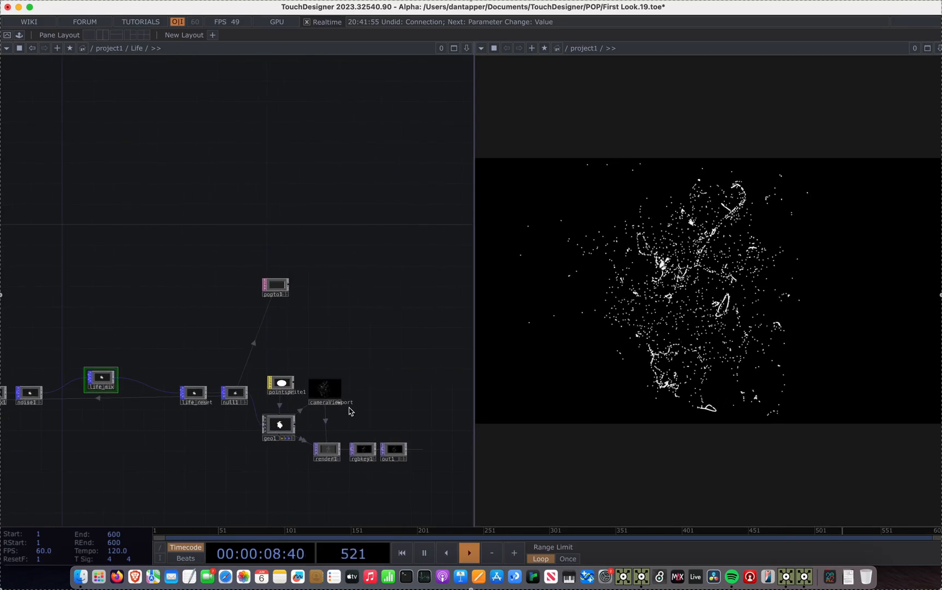
- Rotate the particle view in cameraViewport and go up from the Life network to the project1 overview
scroll(365, 407, up, 5)
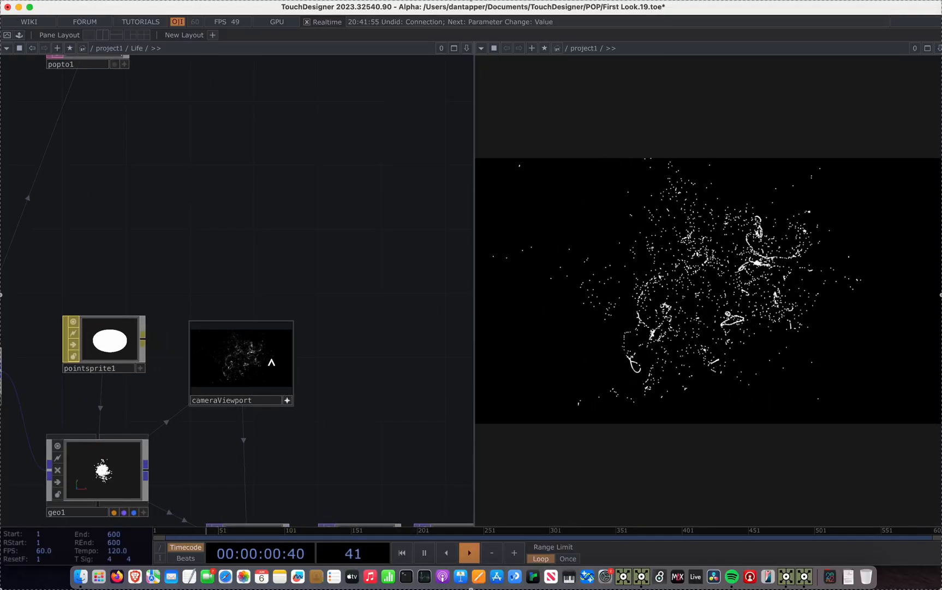
scroll(366, 429, down, 8)
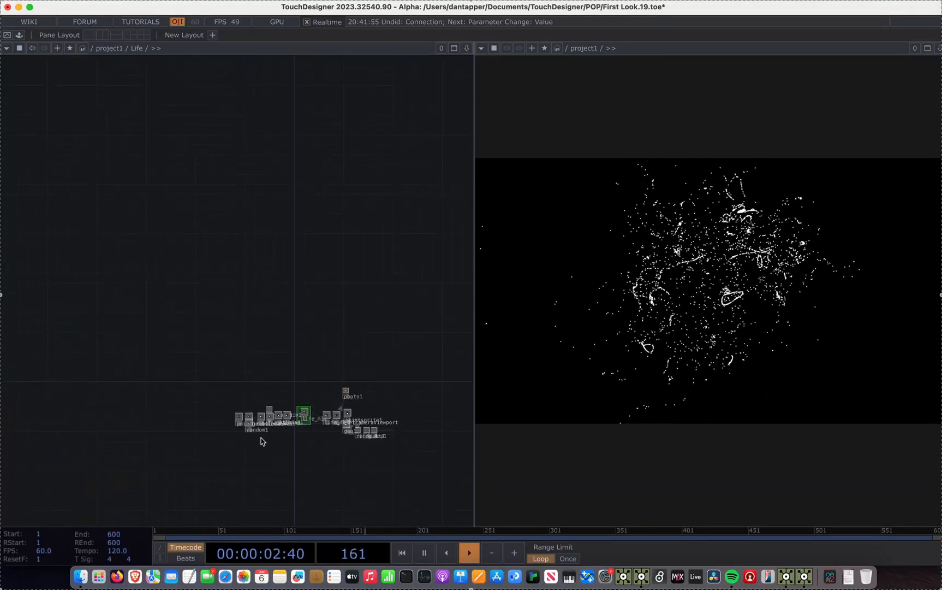
scroll(329, 444, up, 2)
drag(329, 445, 231, 444)
scroll(232, 443, down, 2)
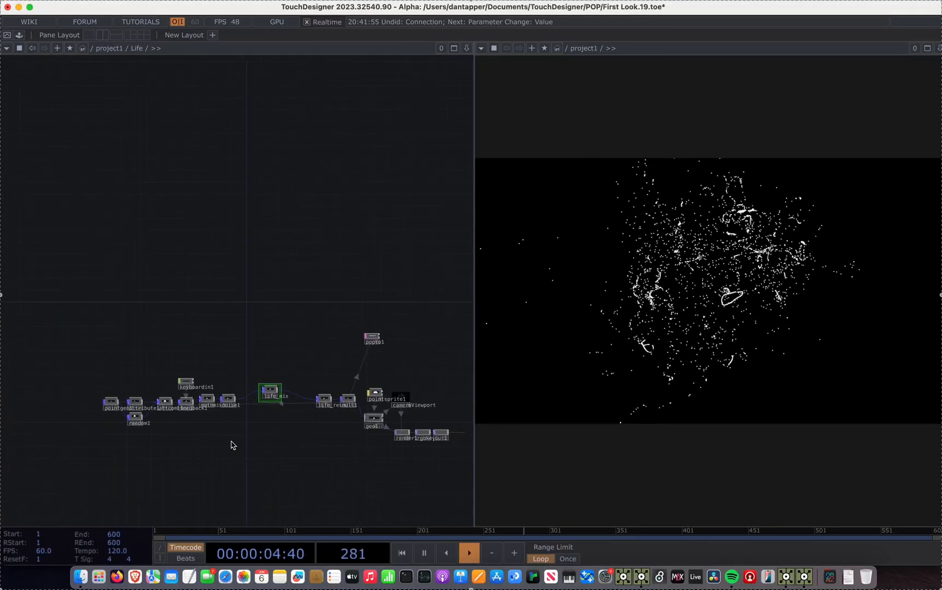
scroll(232, 445, down, 10)
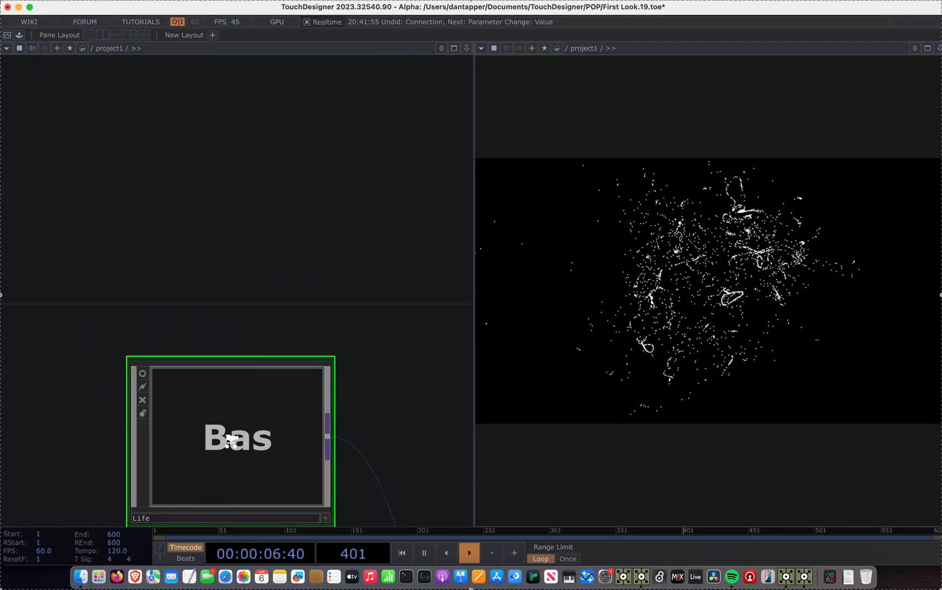
scroll(241, 399, up, 6)
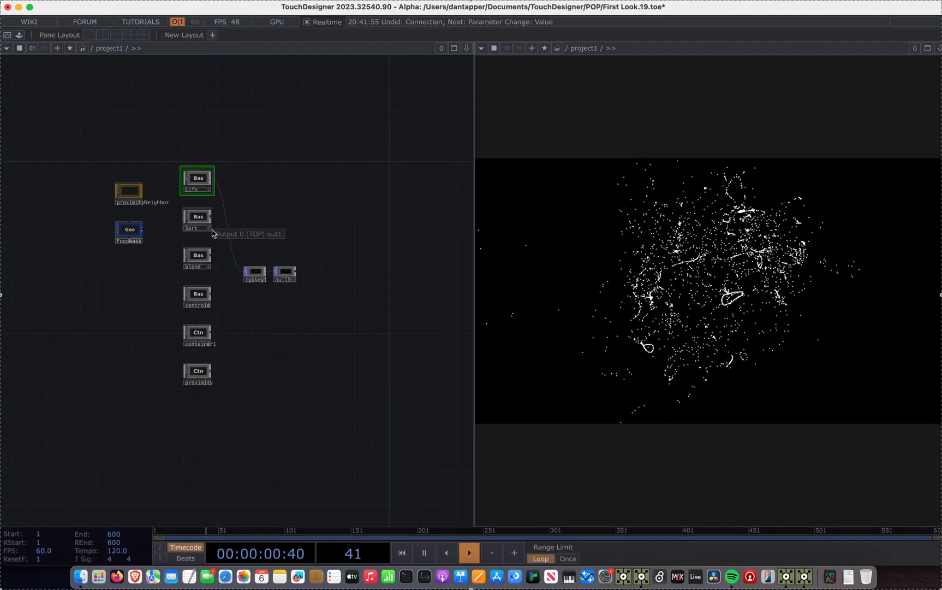
scroll(216, 280, up, 2)
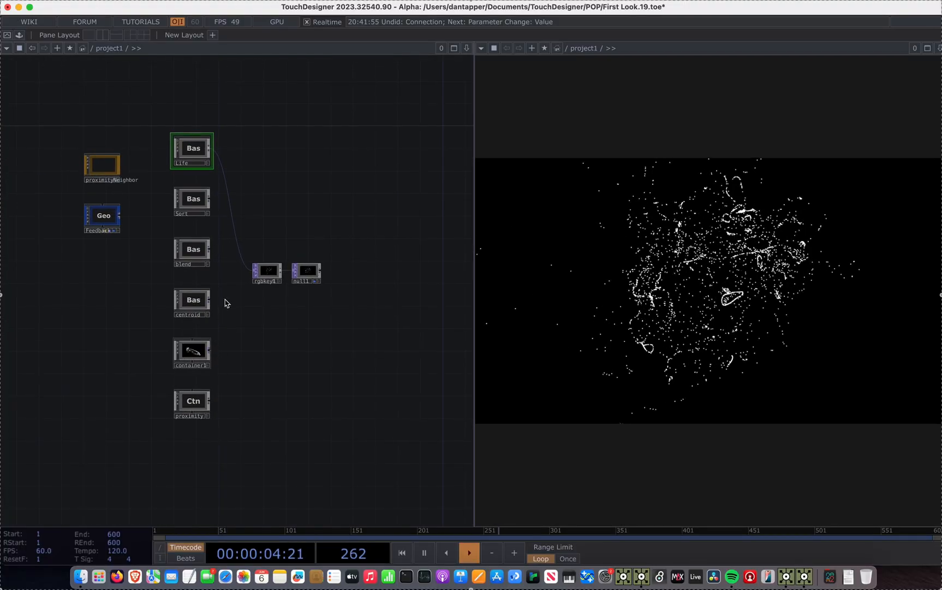
- Connect container1's output to rgbkey1 in place of Life and go inside the container1 network
drag(241, 259, 252, 269)
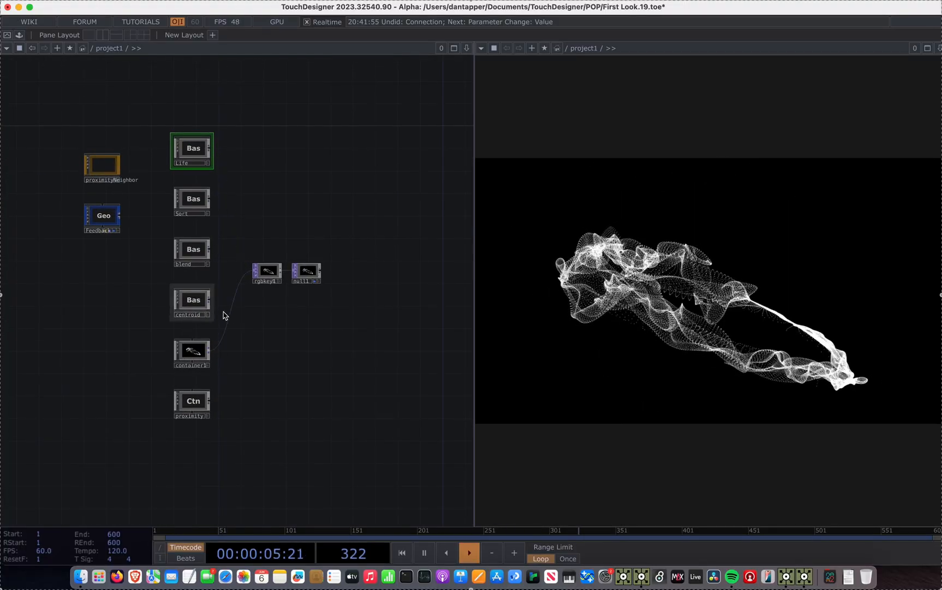
double_click(191, 351)
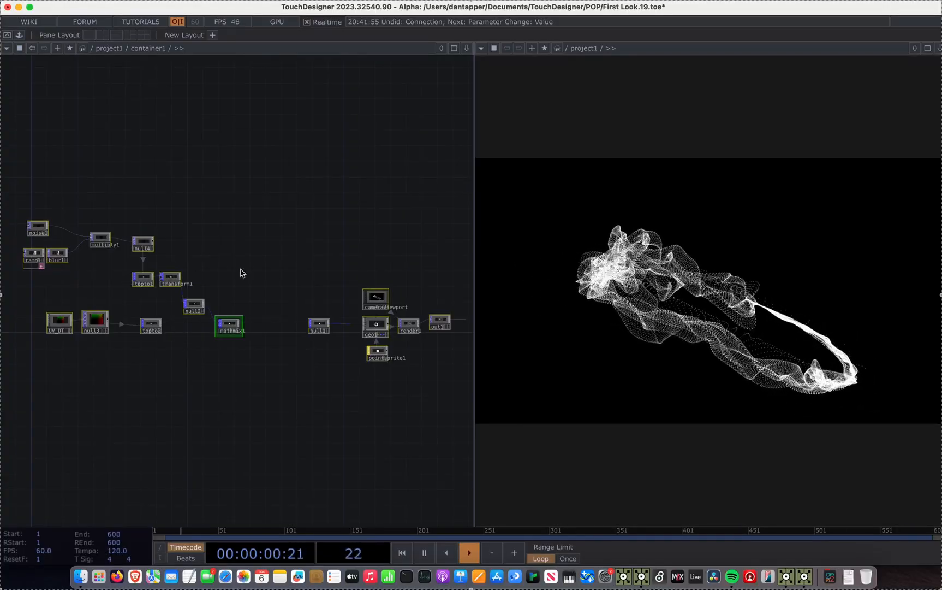
scroll(206, 224, up, 10)
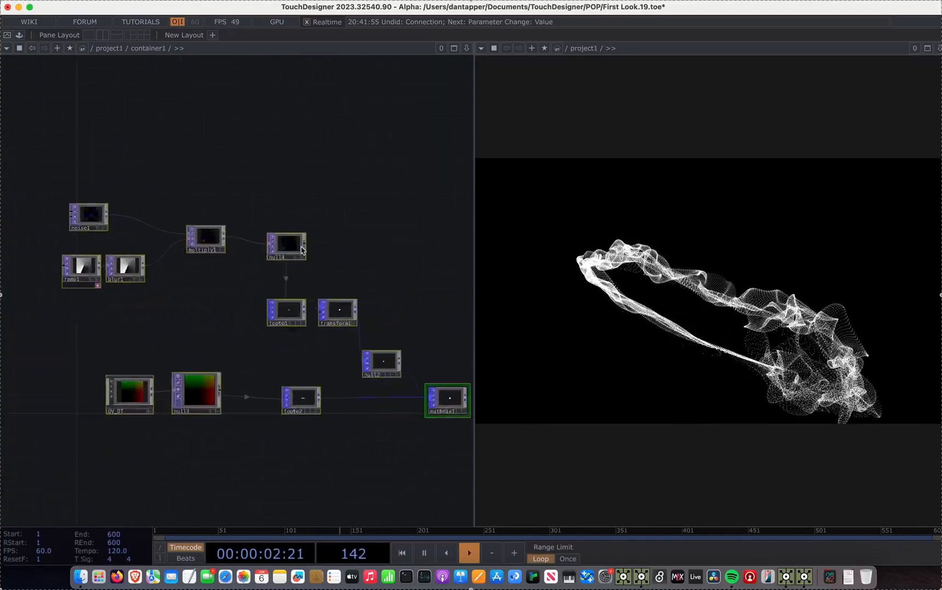
- Examine the noise, ramp and multiply chain into null4 and its conversion to points through topto1 and transform1
drag(255, 163, 412, 161)
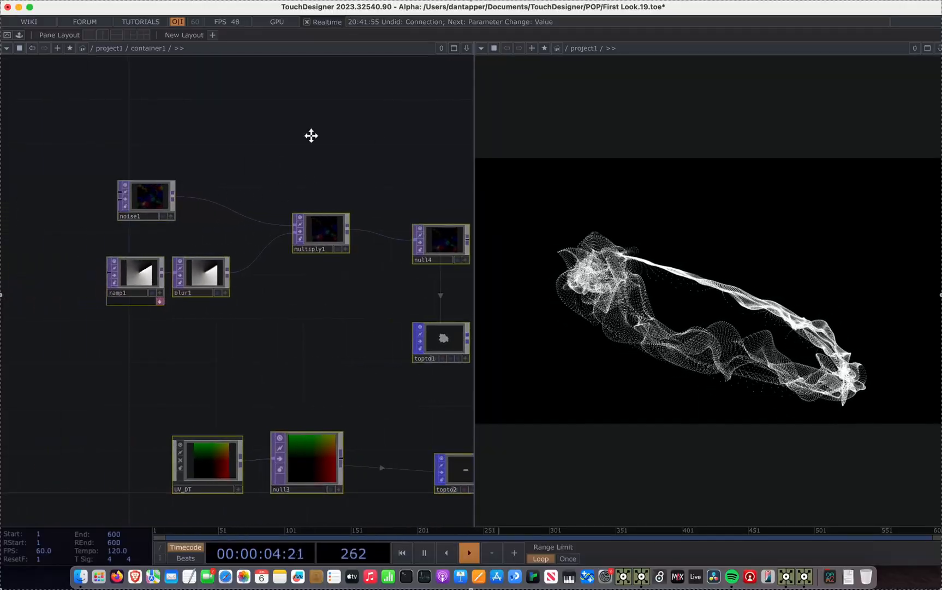
drag(311, 134, 140, 135)
scroll(385, 338, up, 9)
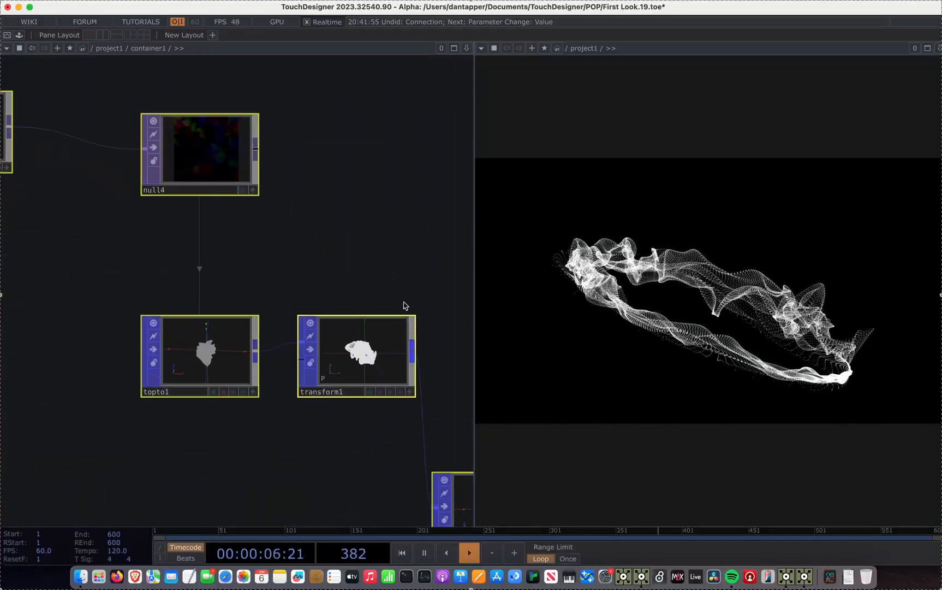
scroll(252, 334, up, 3)
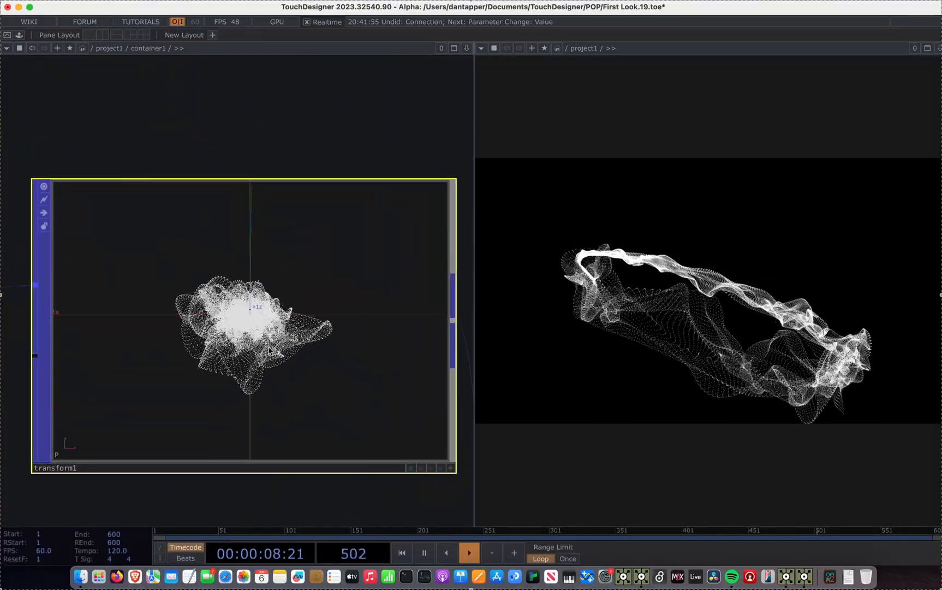
scroll(237, 266, down, 8)
drag(236, 266, 358, 276)
scroll(358, 274, down, 5)
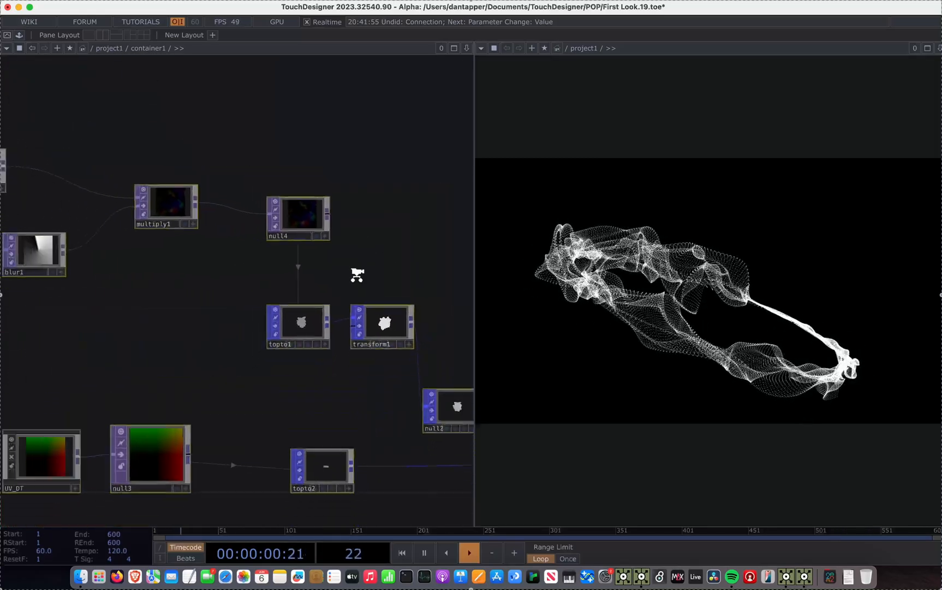
right_drag(68, 142, 403, 332)
scroll(382, 319, up, 10)
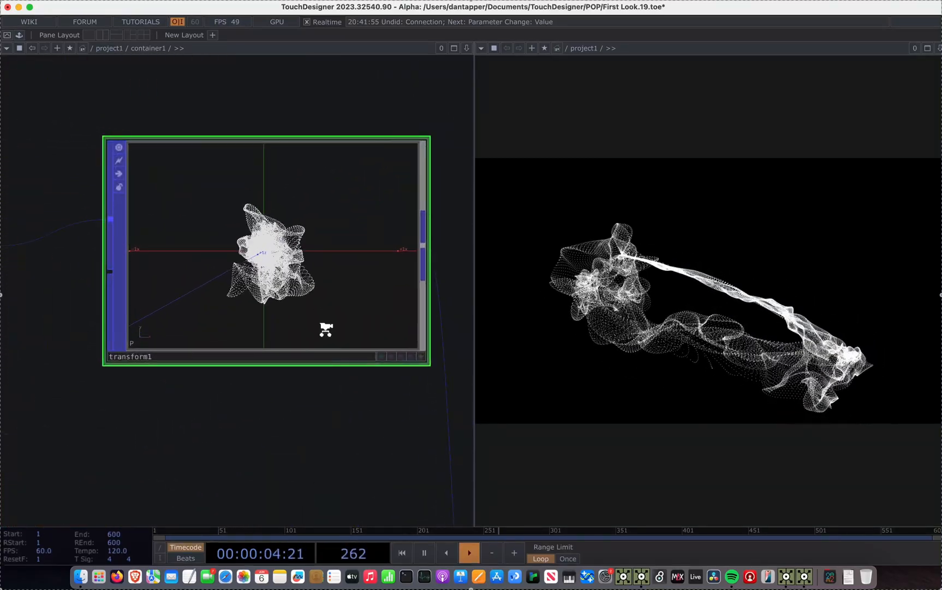
scroll(326, 328, down, 10)
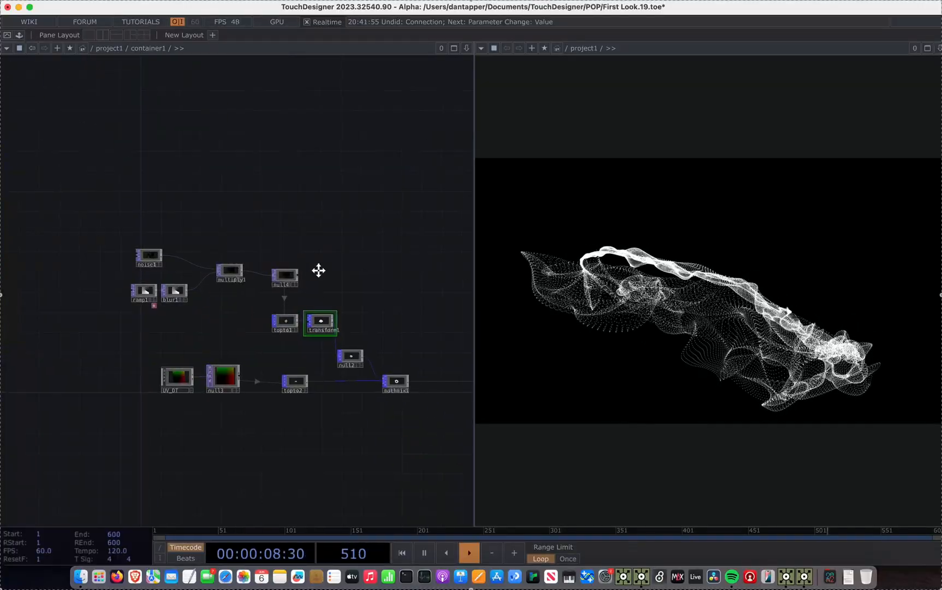
- Follow the null2 and topto2 branches to mathmix1 and display its parameters
drag(319, 270, 272, 259)
scroll(182, 377, up, 4)
drag(250, 434, 148, 435)
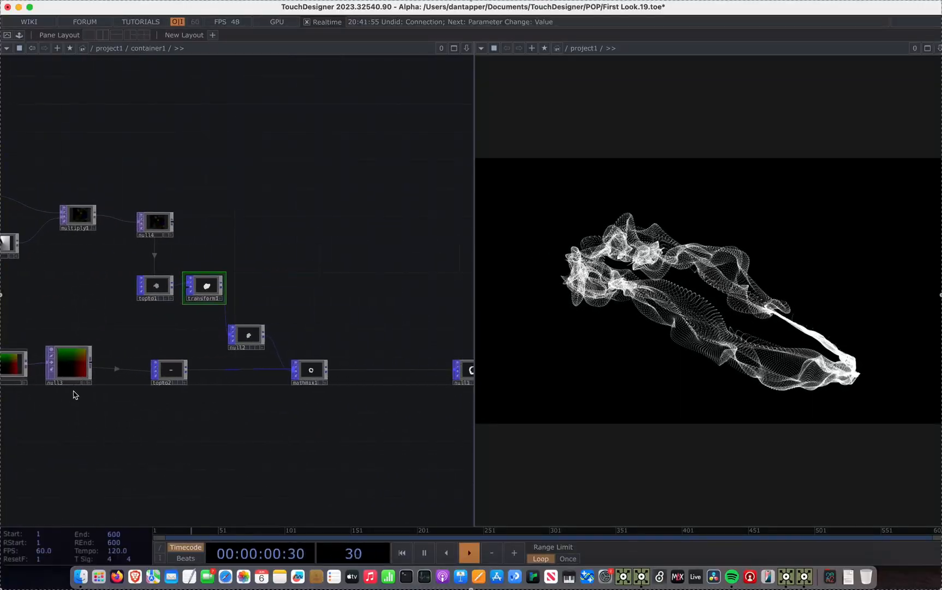
drag(333, 403, 283, 398)
scroll(269, 367, up, 8)
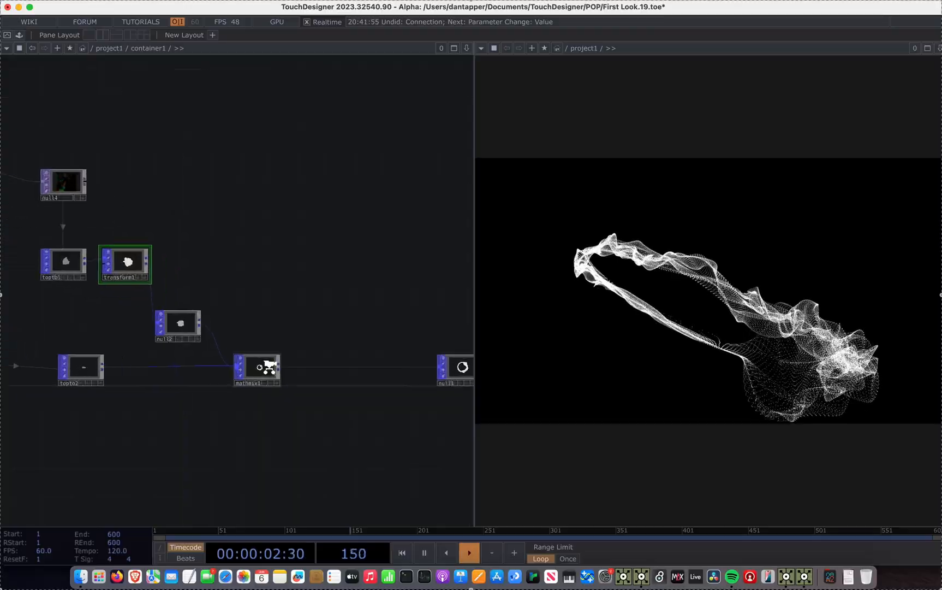
click(267, 365)
scroll(268, 370, down, 5)
key(p)
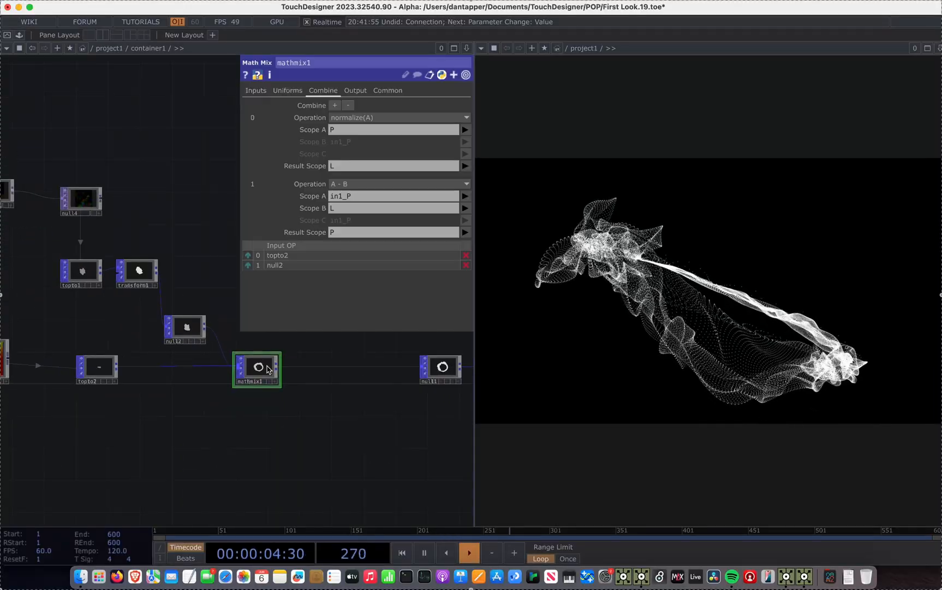
- Examine mathmix1's uniforms and combine operations, including the attributes offered for Scope A of the normalize(A) operation
click(287, 90)
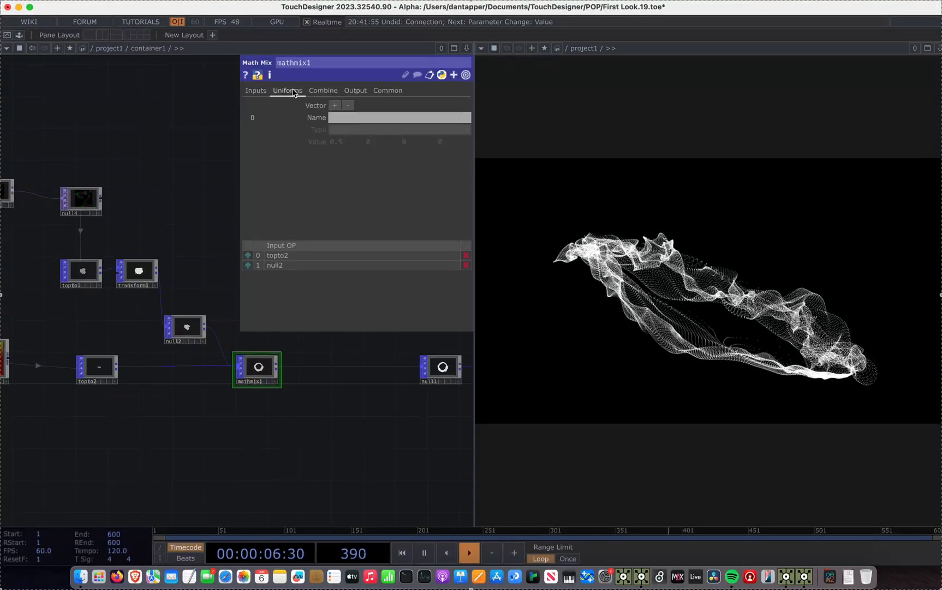
click(324, 91)
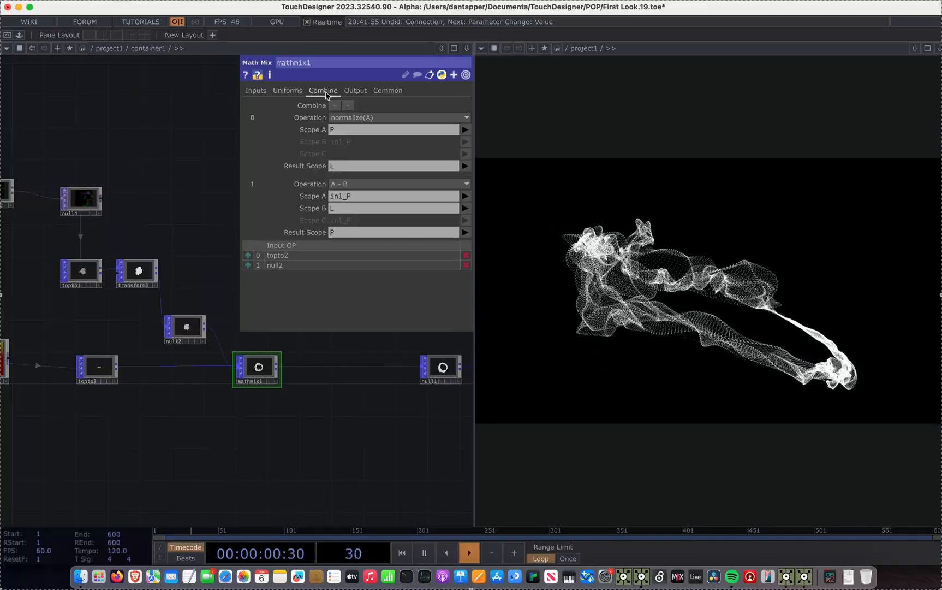
click(466, 130)
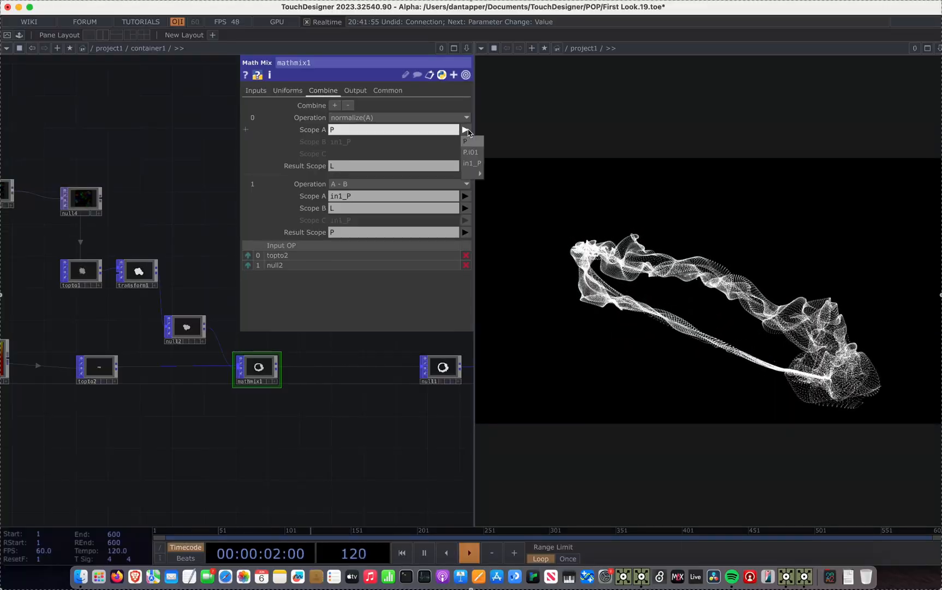
click(72, 331)
scroll(87, 365, left, 5)
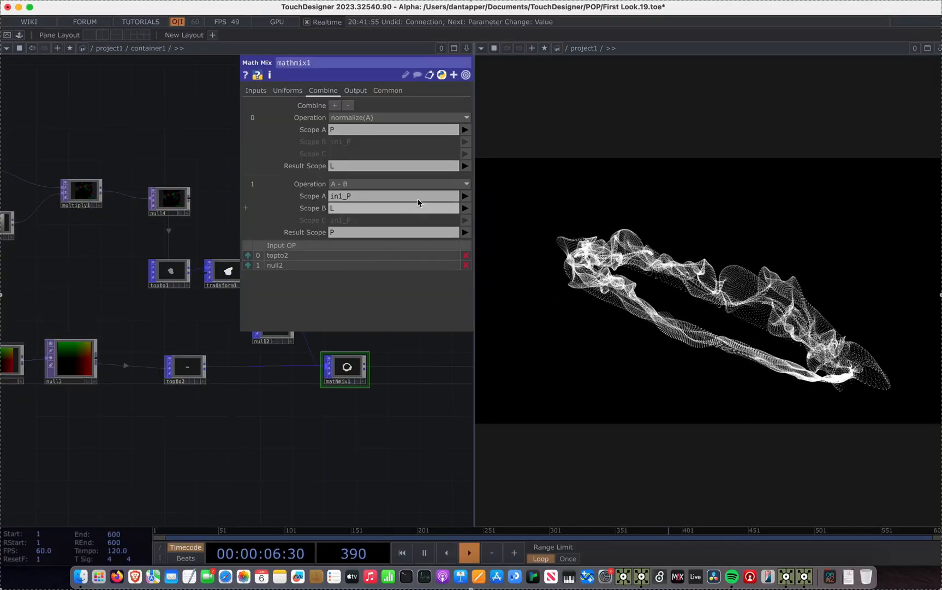
scroll(325, 358, right, 5)
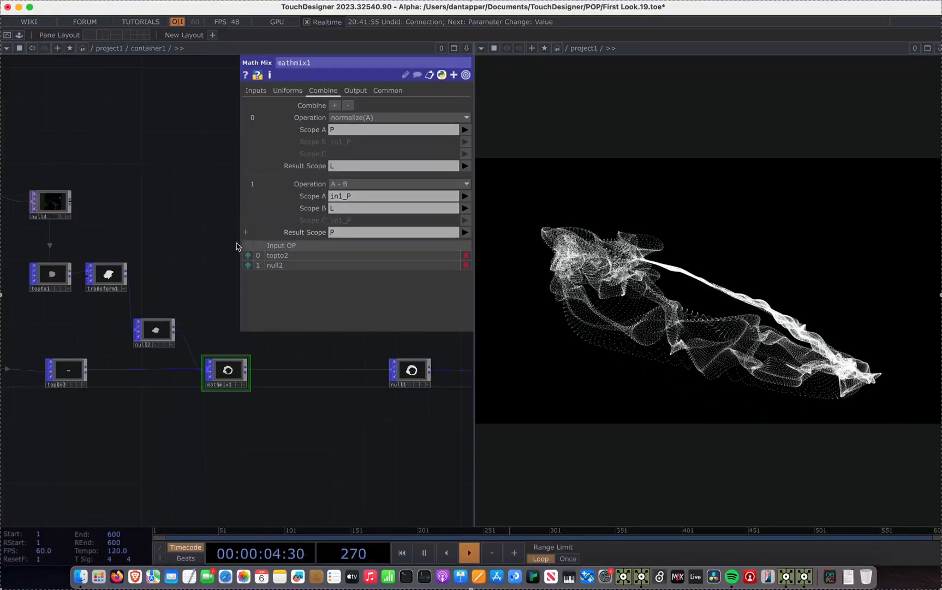
- Try P as Scope B of mathmix1's second combine operation, then restore it to L
scroll(153, 336, up, 5)
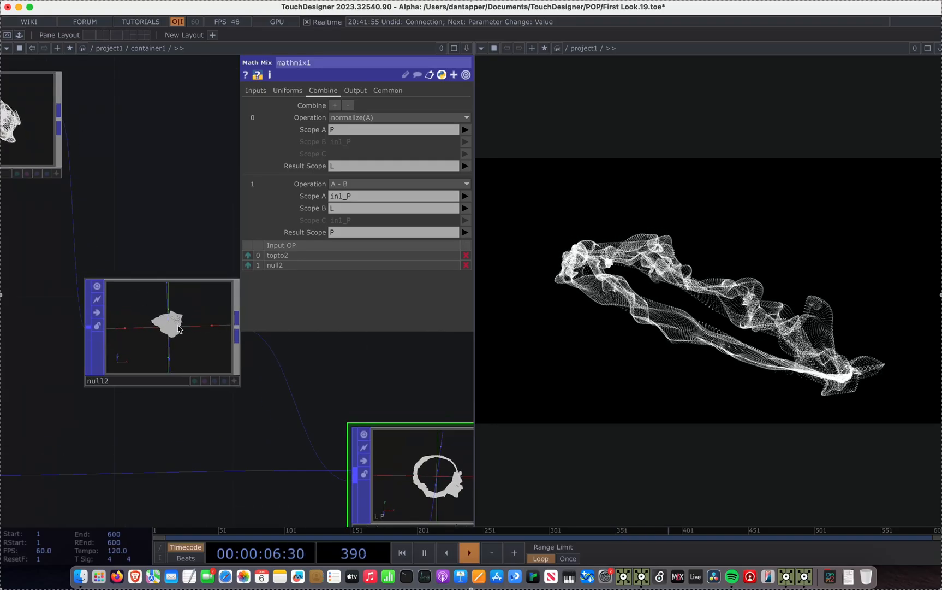
scroll(322, 355, down, 2)
scroll(322, 354, down, 2)
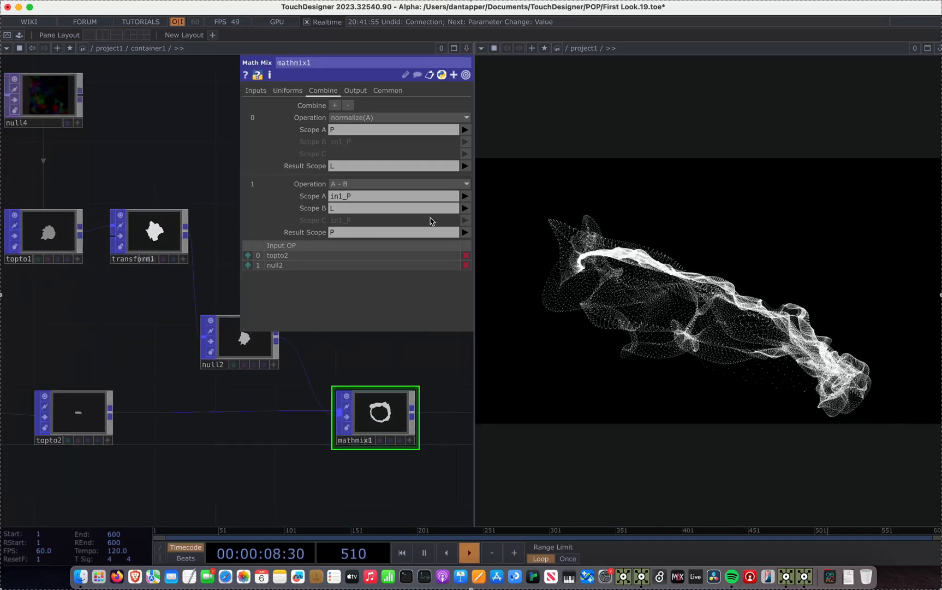
click(465, 208)
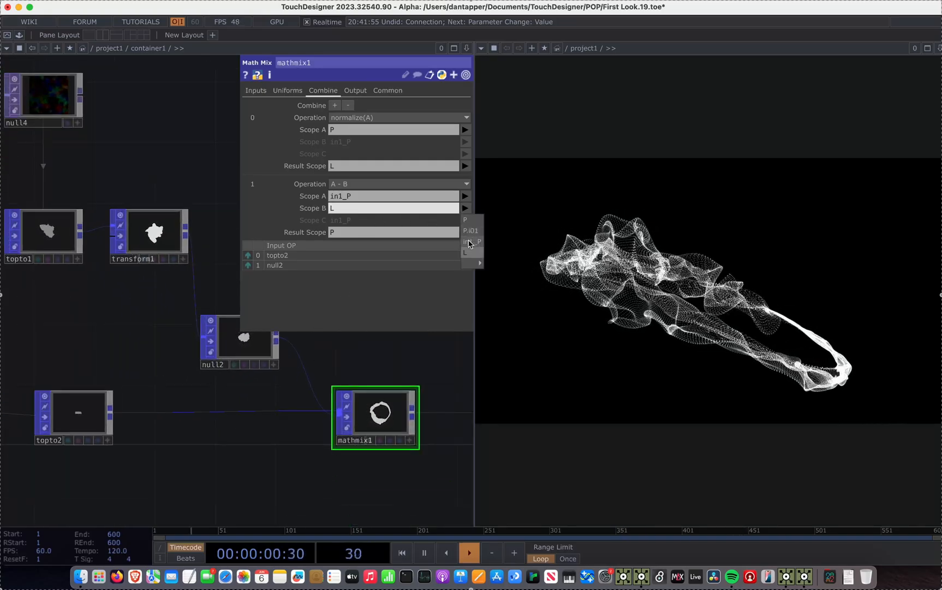
click(469, 223)
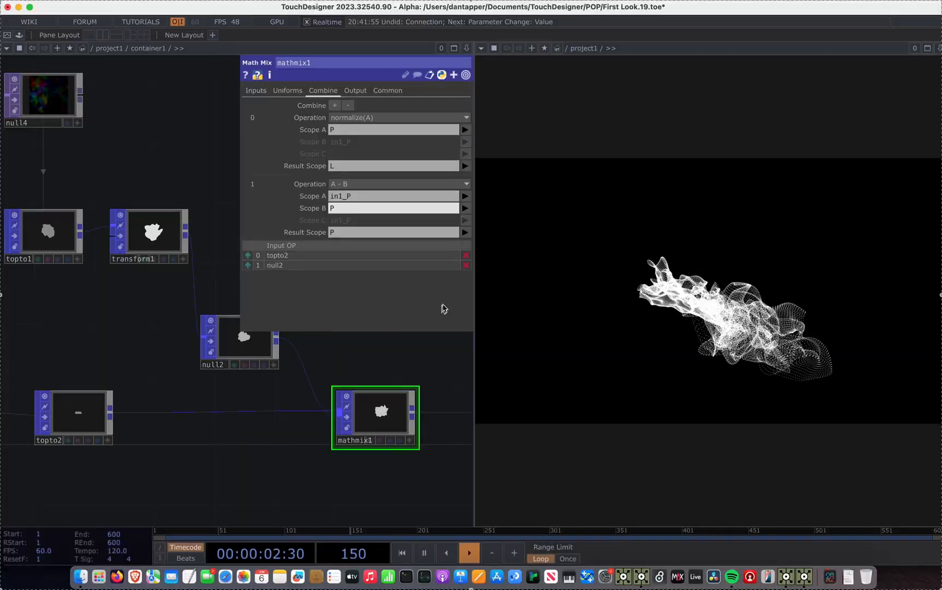
click(465, 208)
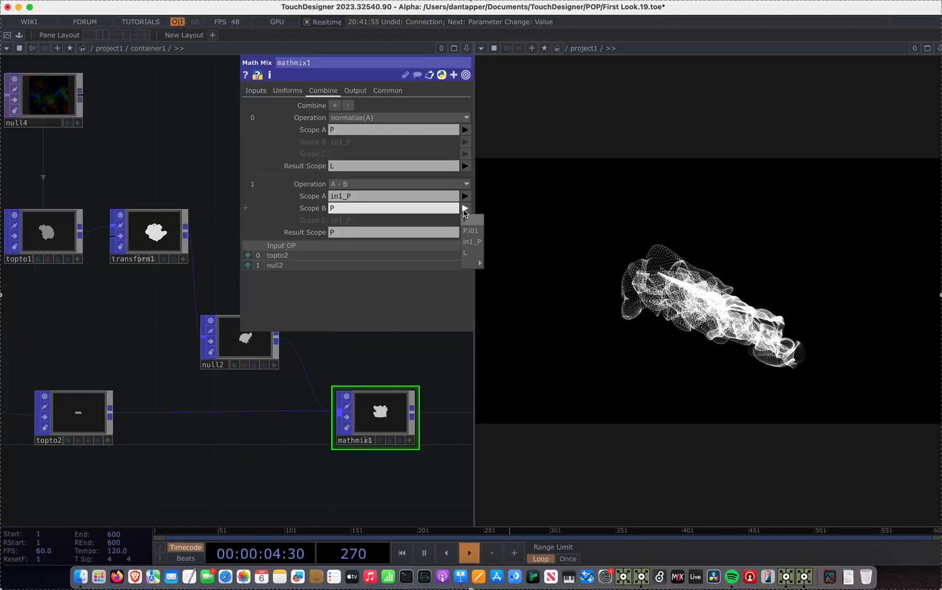
- Set mathmix1's second combine operation to A * B and inspect the rendered shape
click(426, 184)
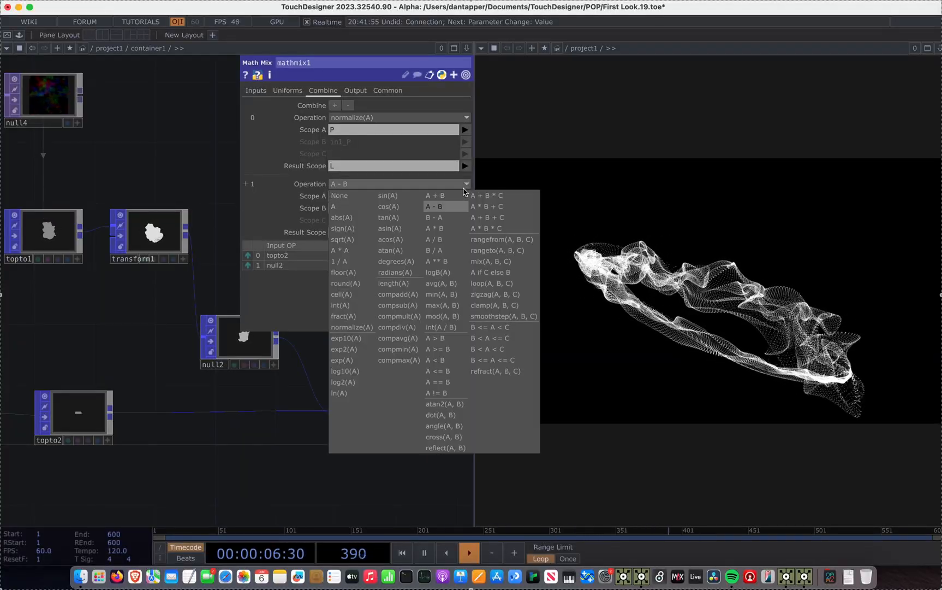
click(439, 229)
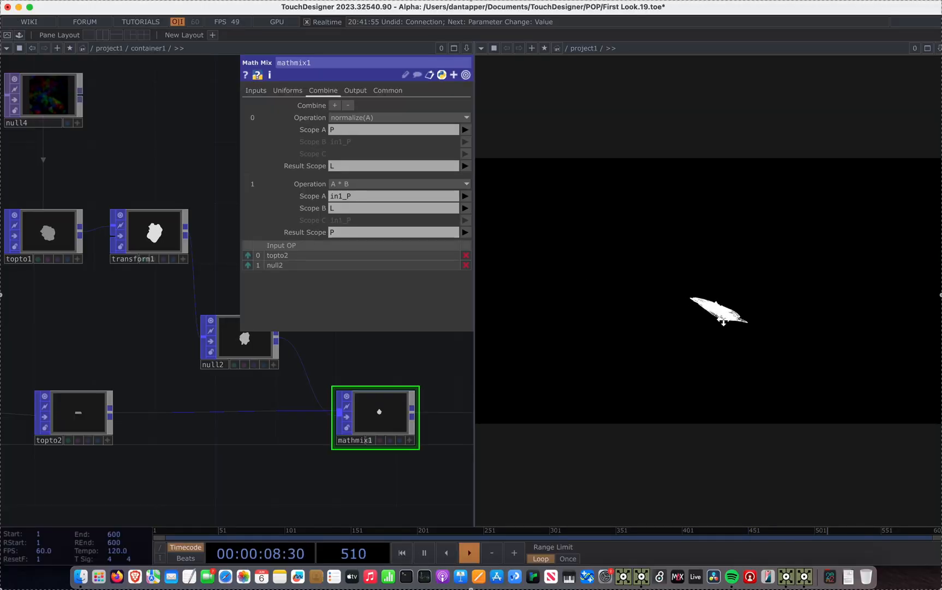
drag(723, 322, 704, 284)
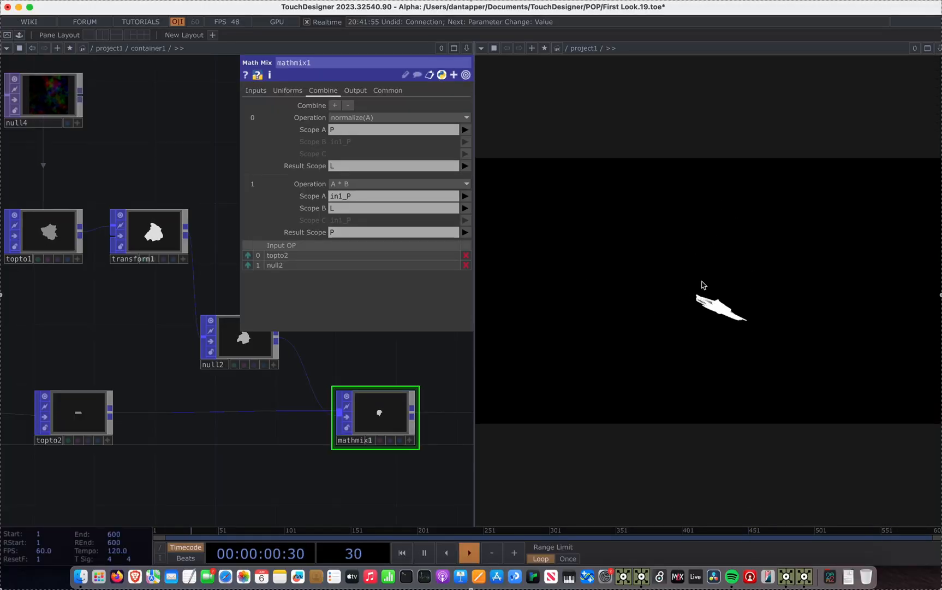
drag(362, 352, 272, 353)
- Switch the viewer pane to a Panel view showing container1, then return to mathmix1 inside container1
click(481, 49)
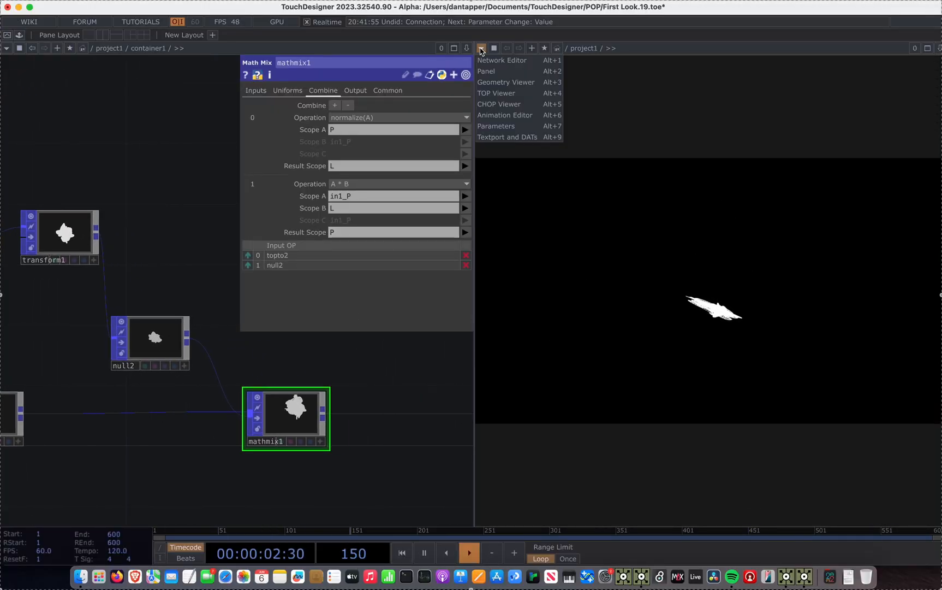
click(494, 81)
scroll(346, 411, down, 10)
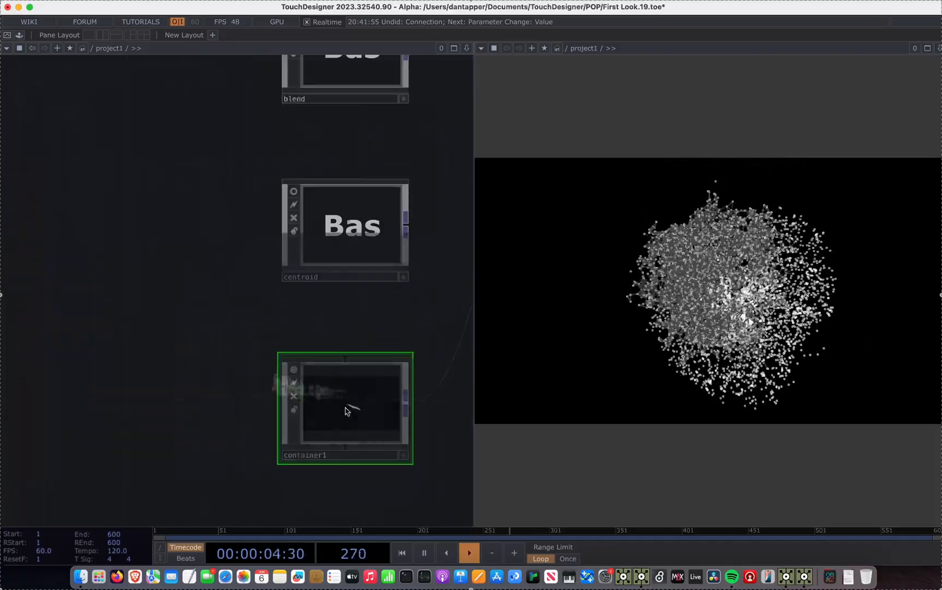
drag(340, 456, 153, 456)
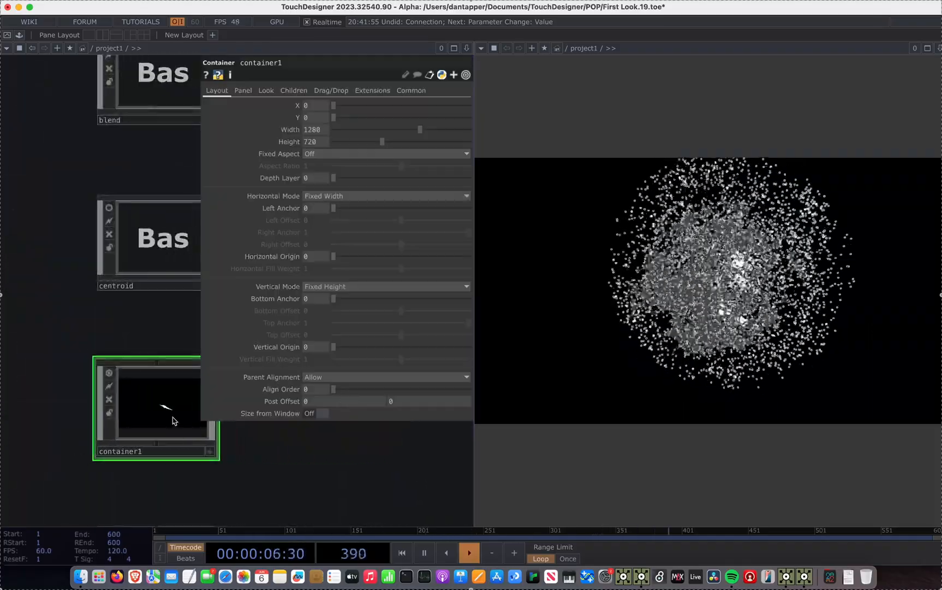
drag(174, 420, 623, 50)
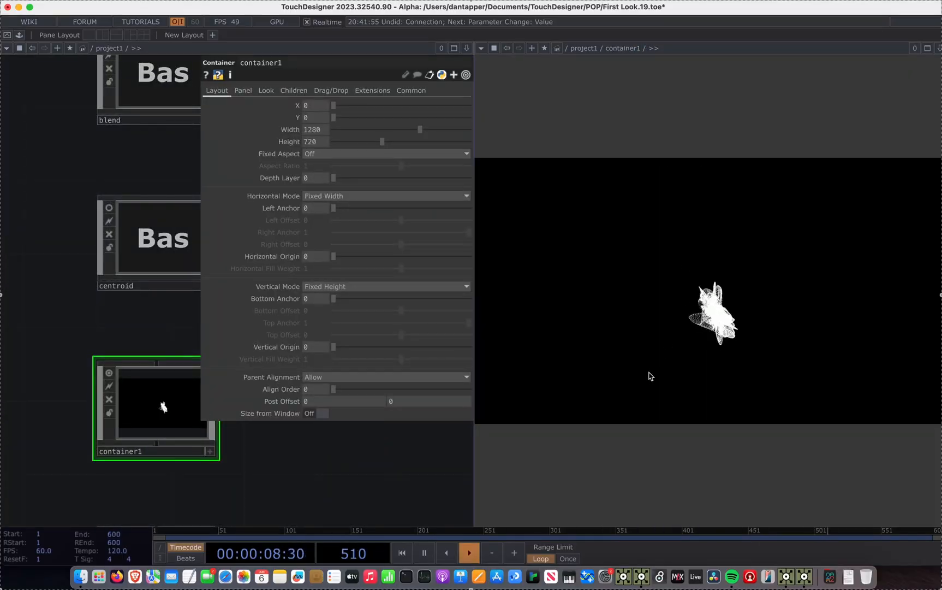
scroll(135, 409, up, 5)
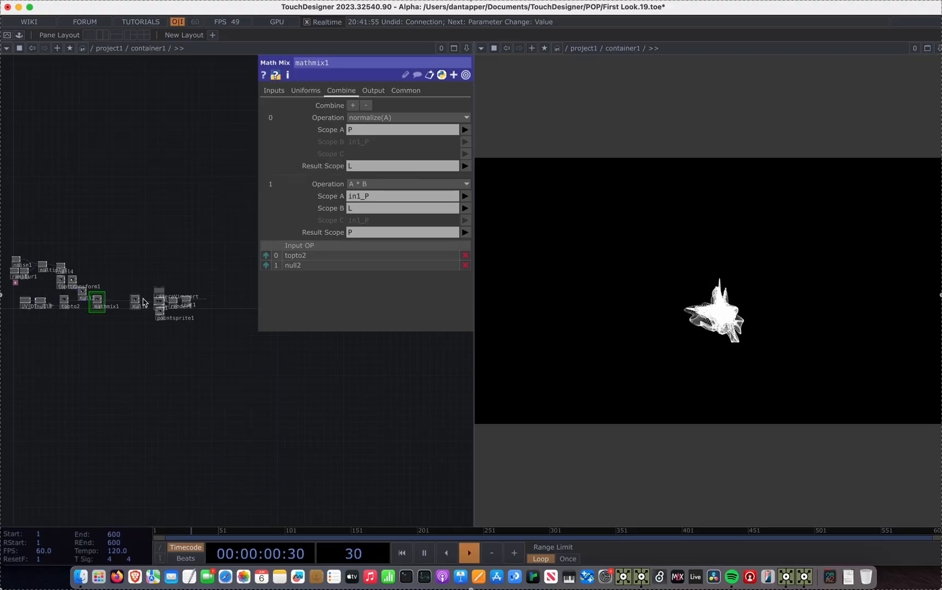
scroll(143, 299, up, 8)
drag(30, 286, 204, 316)
scroll(203, 312, up, 5)
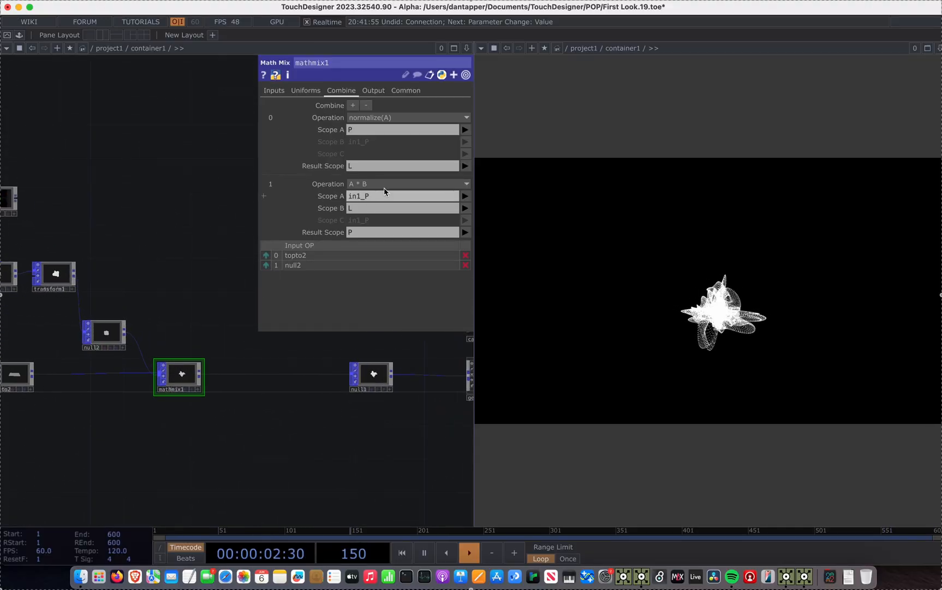
- Try B - A for mathmix1's second combine operation, then set it back to A - B
click(385, 188)
click(450, 217)
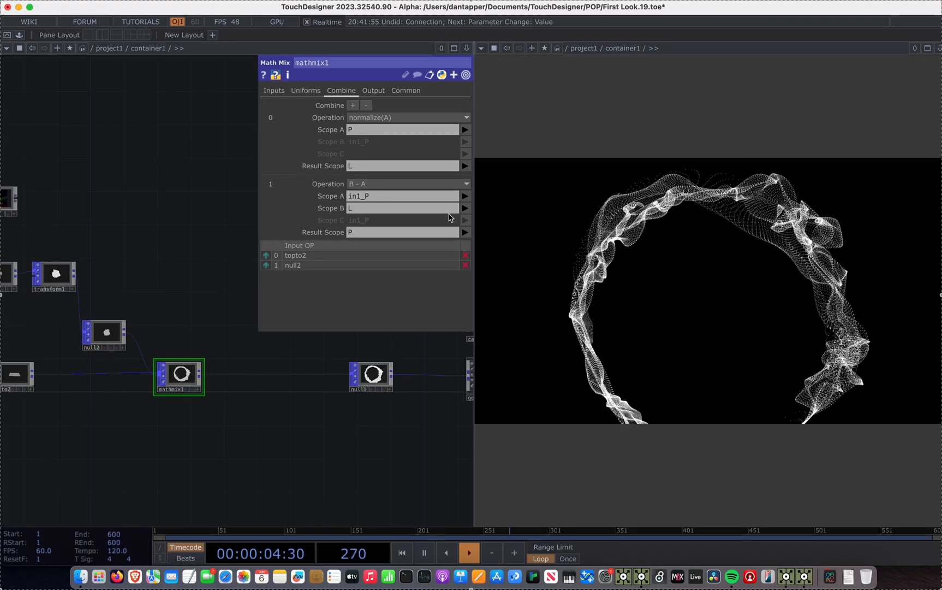
click(445, 184)
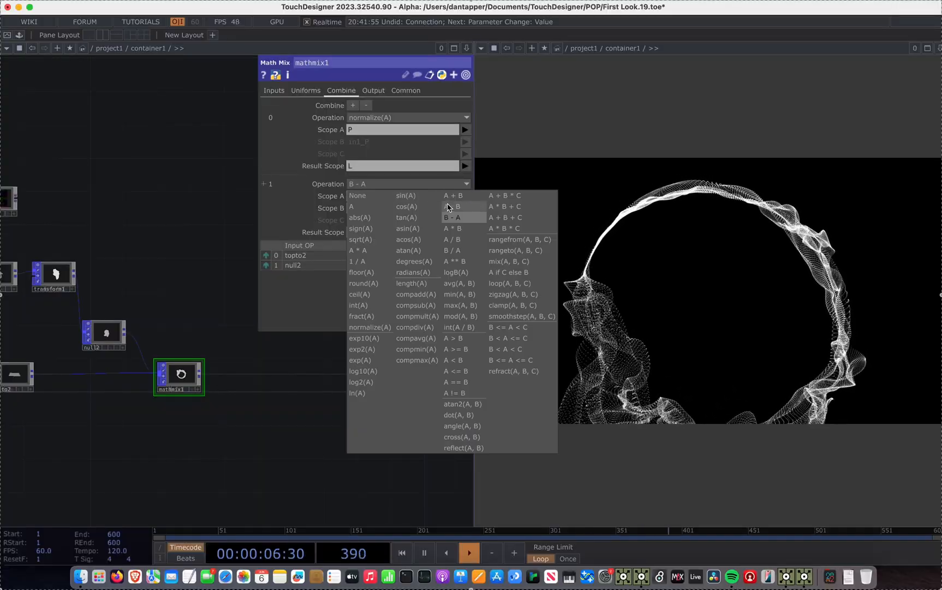
click(449, 206)
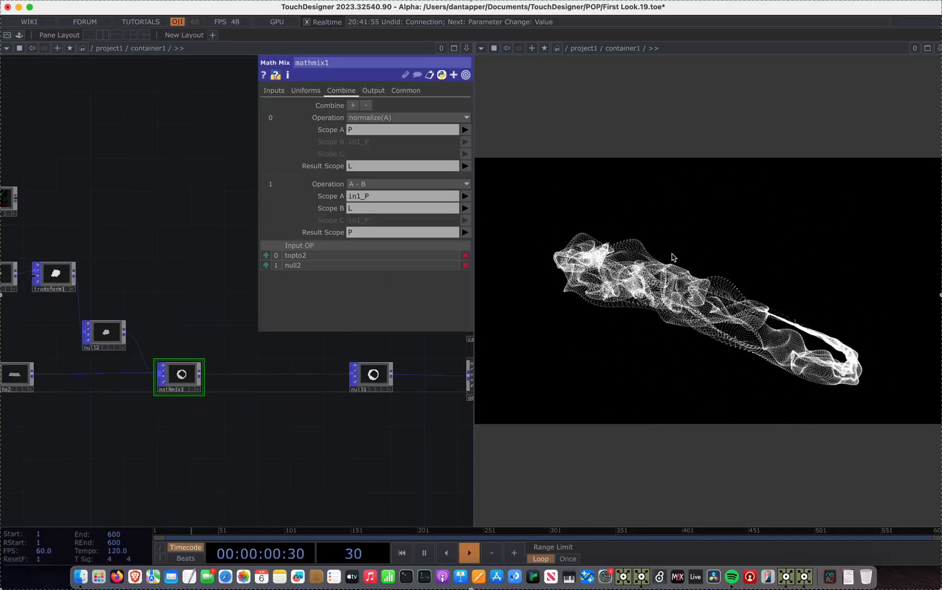
scroll(326, 361, right, 2)
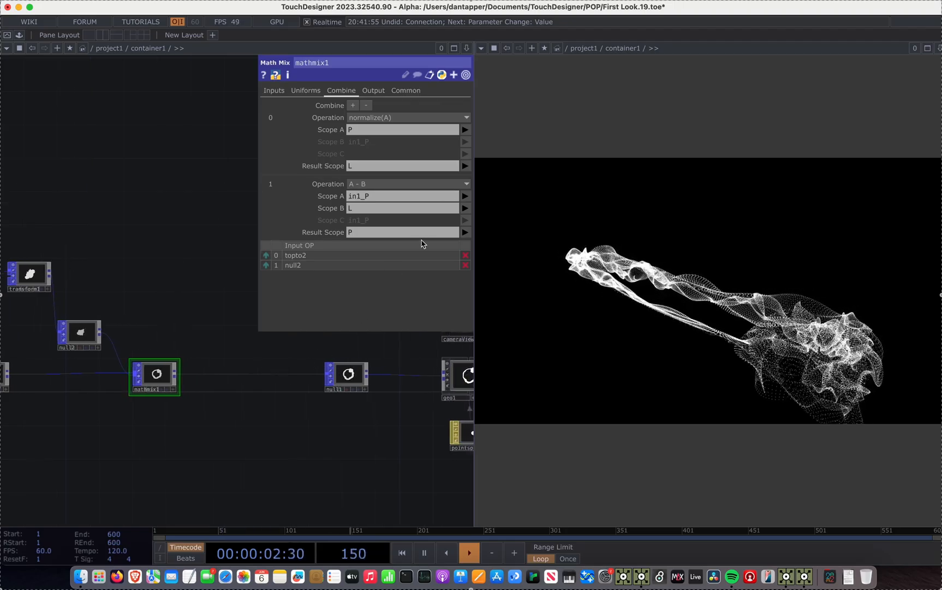
- Try P and P.i01 as Scope A of mathmix1's second combine operation, then restore it to in1_P
click(465, 195)
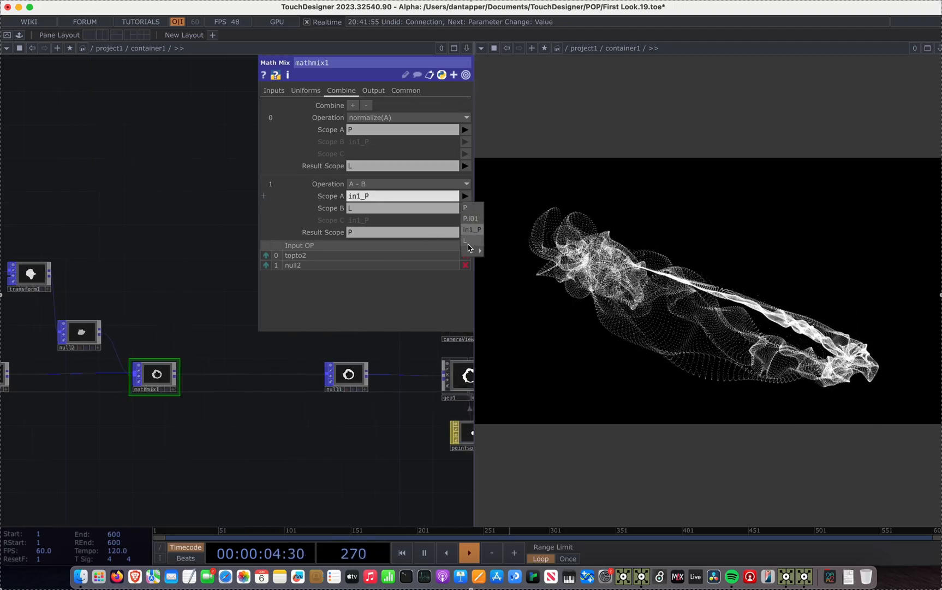
click(466, 207)
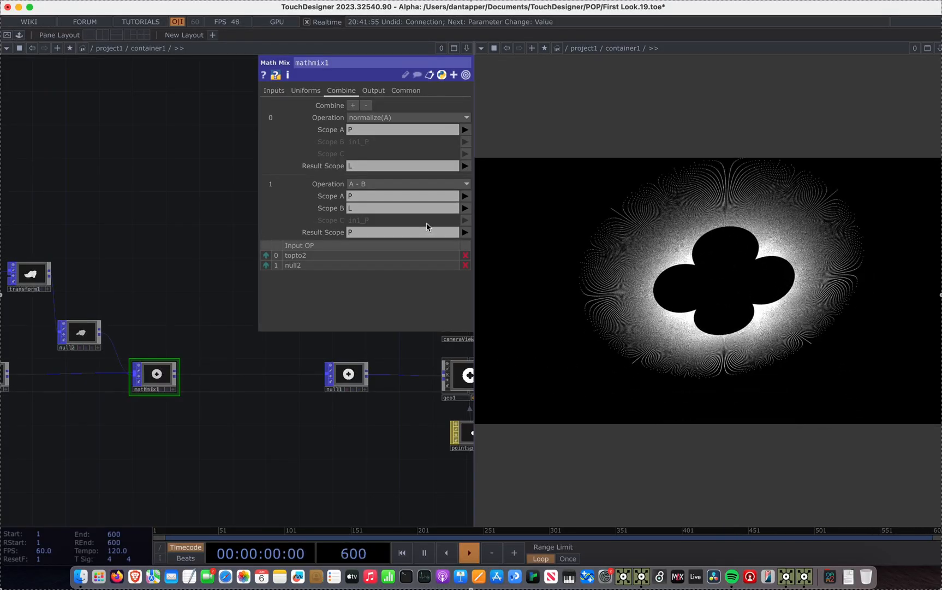
click(465, 197)
click(468, 218)
click(466, 209)
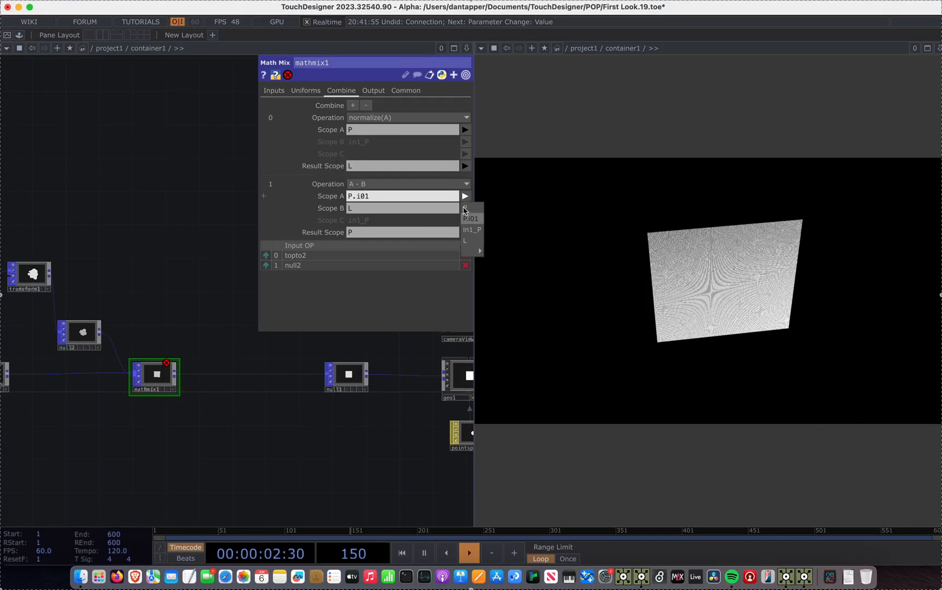
click(469, 230)
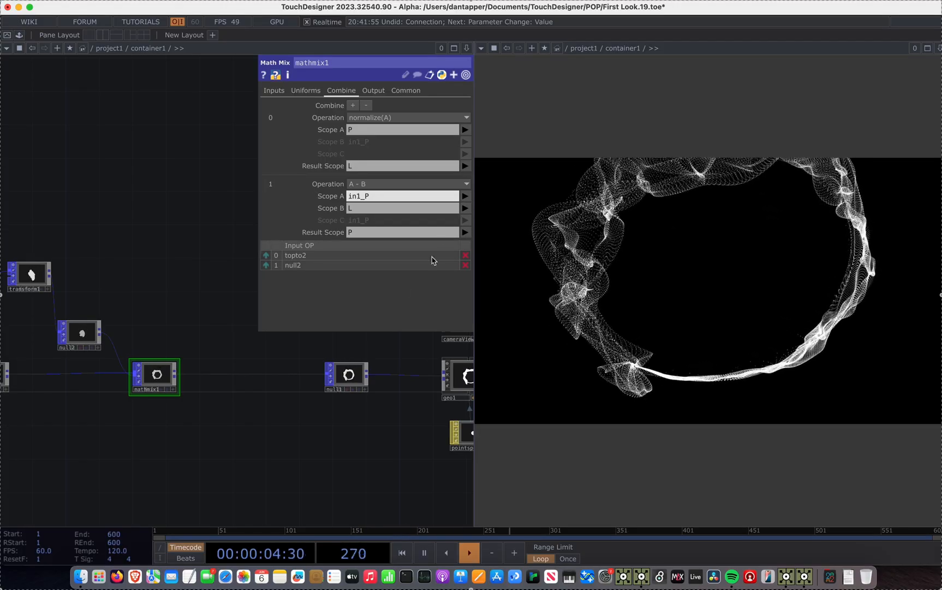
- Examine the network from transform1 and mathmix1 through null1 to the geo1, pointsprite1, cameraViewport and render1 rendering setup
drag(365, 431, 193, 446)
scroll(193, 447, down, 5)
drag(104, 371, 325, 372)
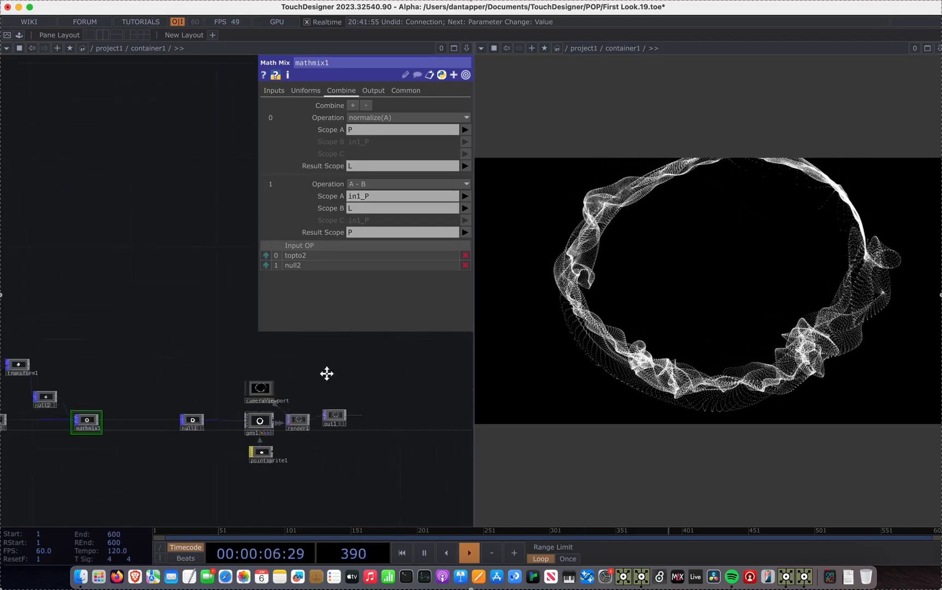
drag(39, 272, 204, 461)
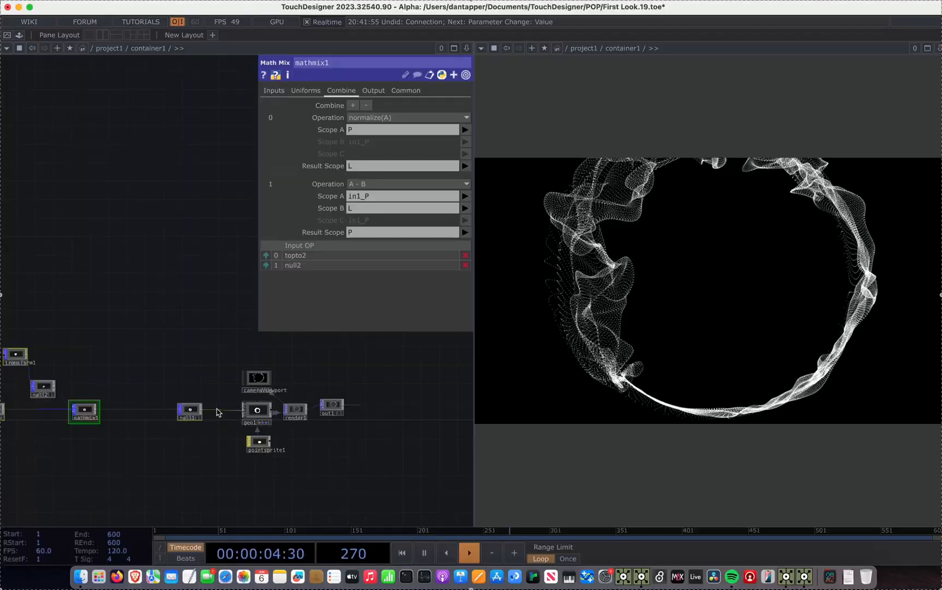
scroll(217, 408, up, 5)
drag(218, 408, 89, 357)
scroll(89, 358, down, 2)
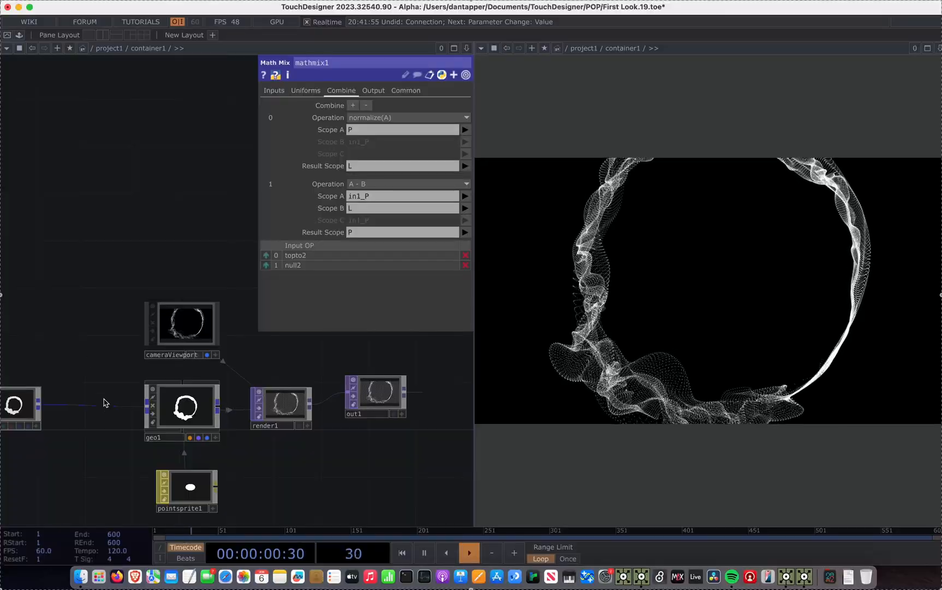
drag(275, 504, 196, 423)
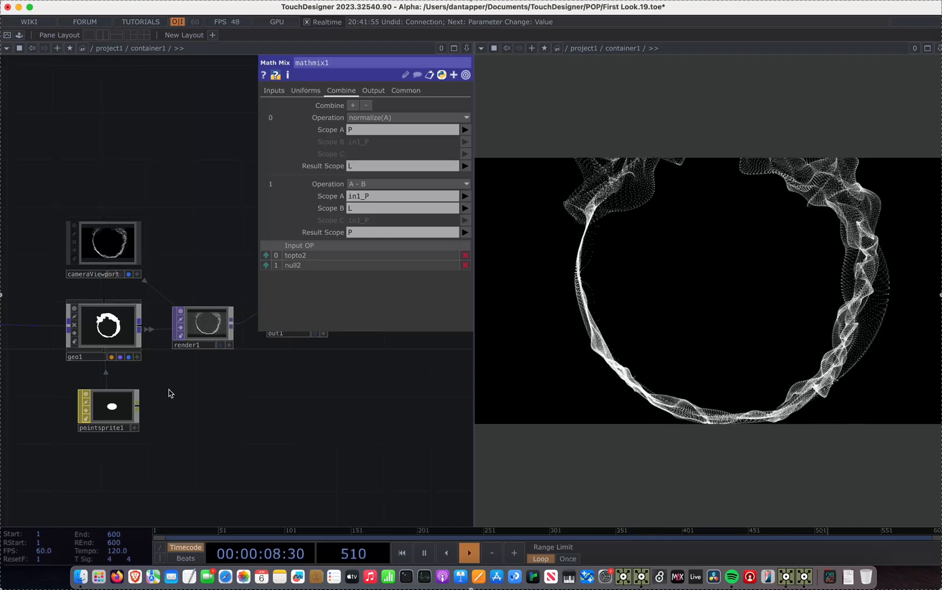
scroll(169, 393, down, 2)
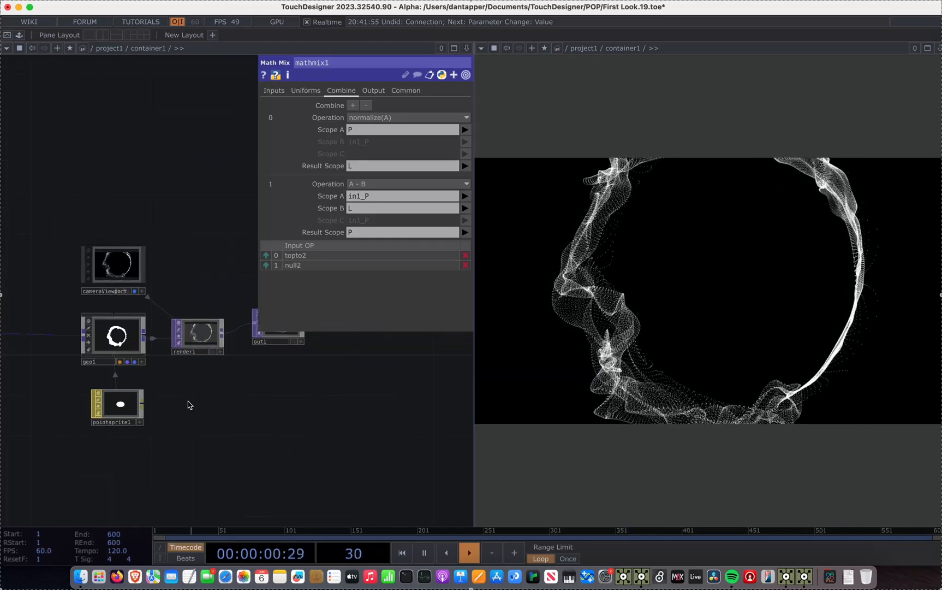
drag(189, 402, 190, 359)
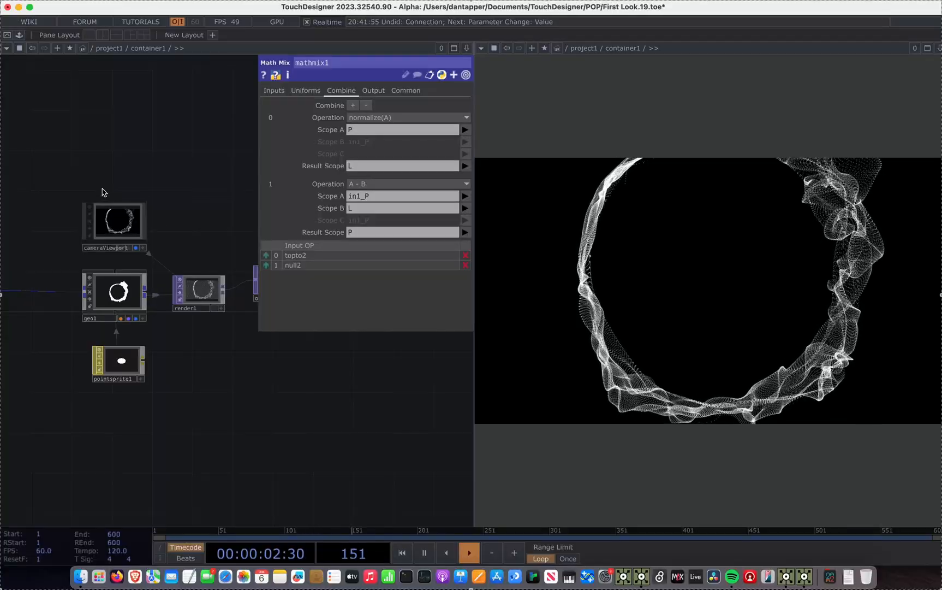
drag(74, 157, 304, 421)
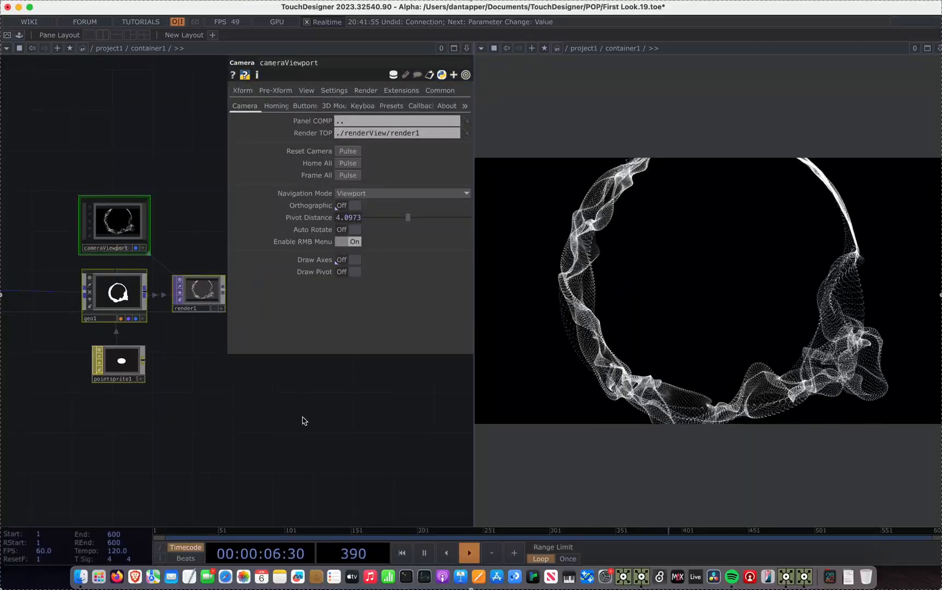
scroll(188, 298, up, 5)
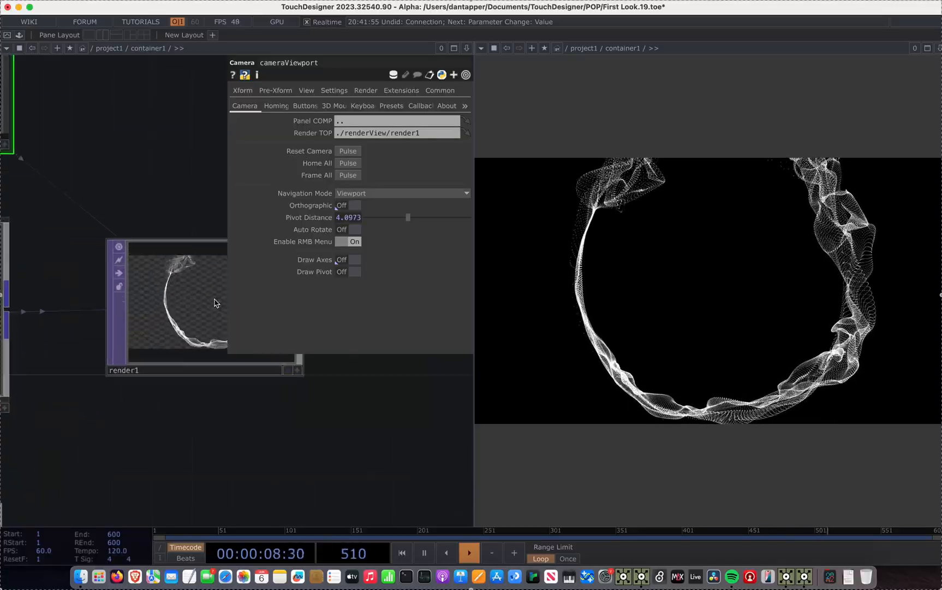
scroll(158, 415, down, 5)
scroll(161, 393, up, 5)
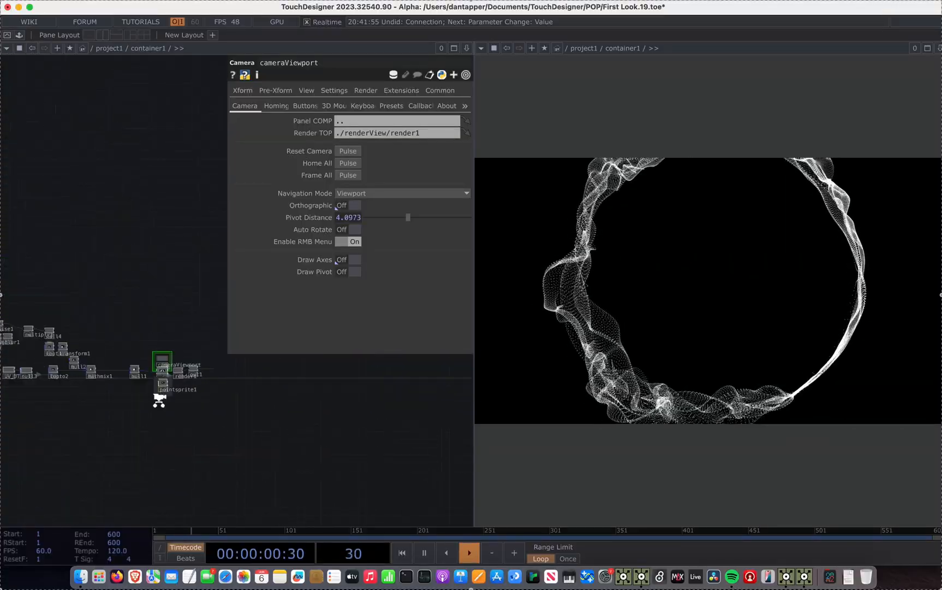
- Set pointsprite1's Constant Point Size to 2.14 and close its parameters
click(174, 376)
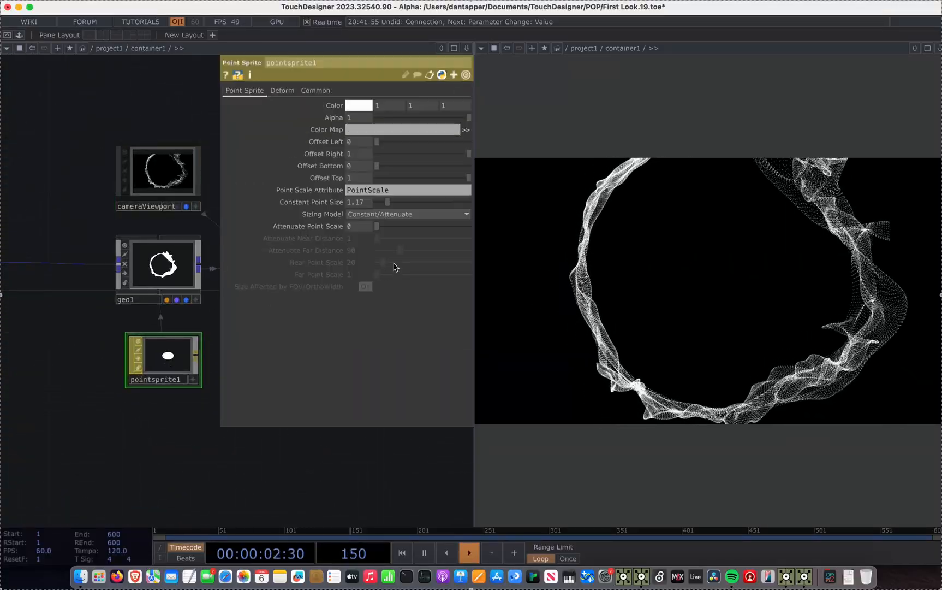
mouse_move(390, 205)
mouse_down()
mouse_move(484, 204)
mouse_move(399, 203)
mouse_move(406, 202)
mouse_up()
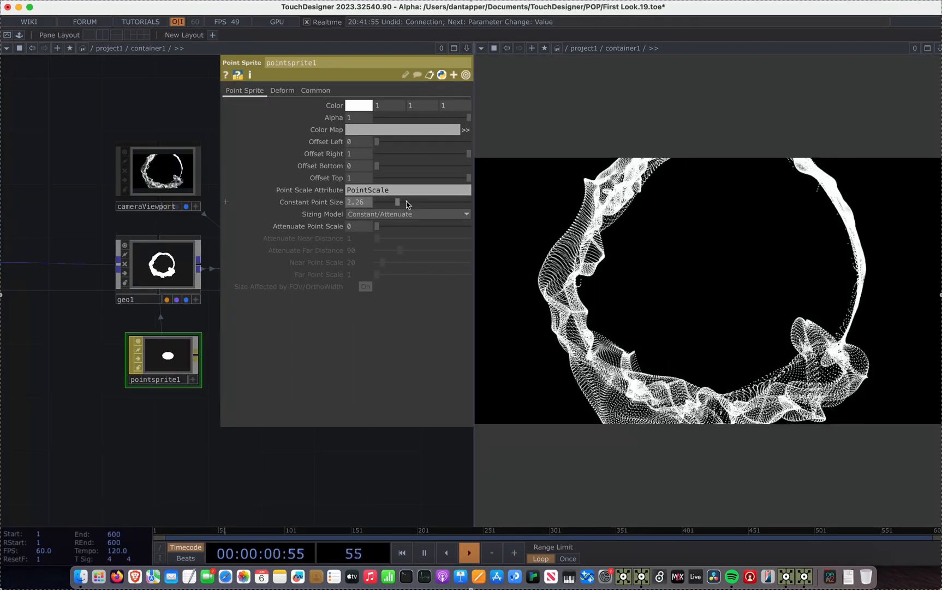
drag(405, 203, 397, 203)
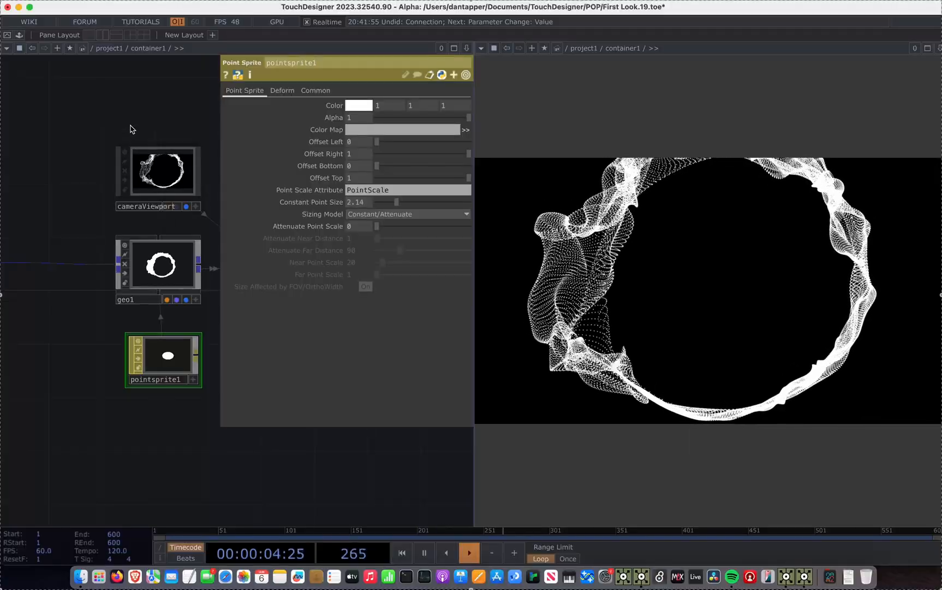
key(p)
- Add a Delete POP fed from null1 and place it below the rendering network
scroll(171, 437, down, 6)
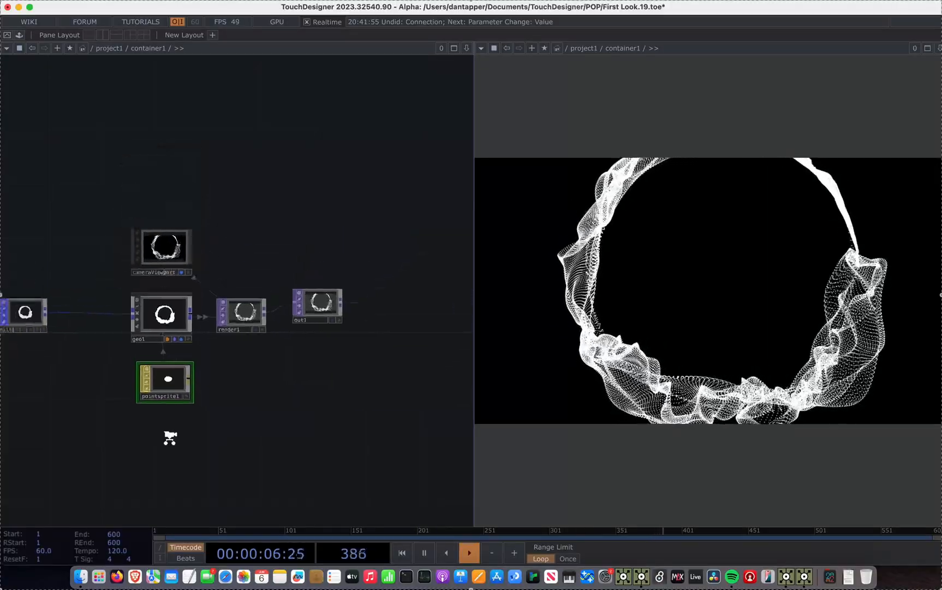
drag(274, 422, 446, 393)
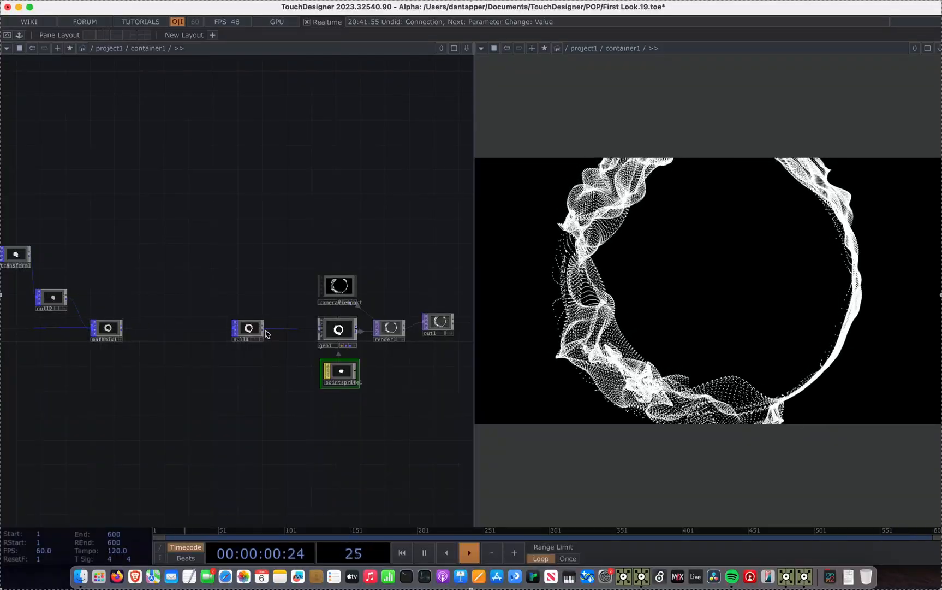
click(289, 427)
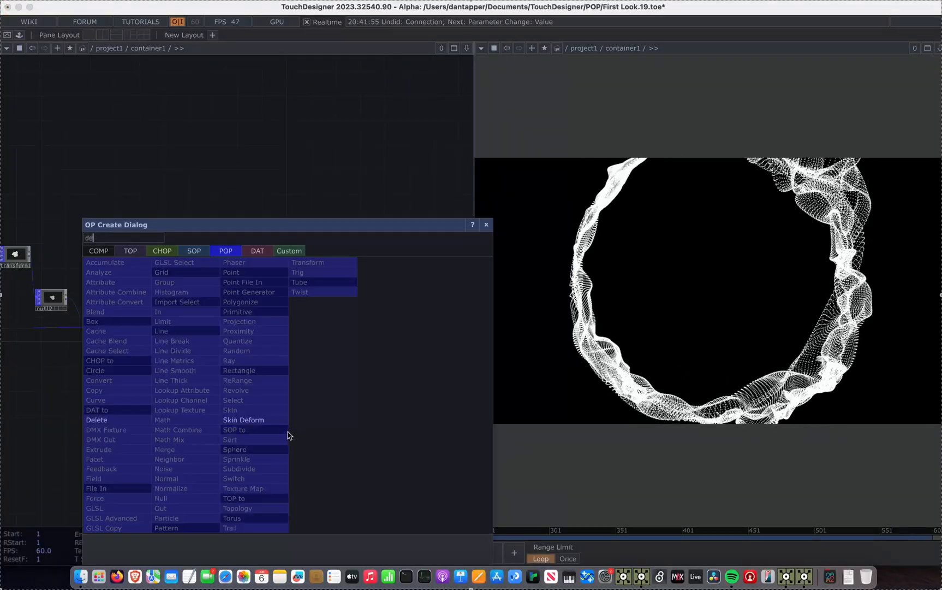
click(115, 427)
click(279, 405)
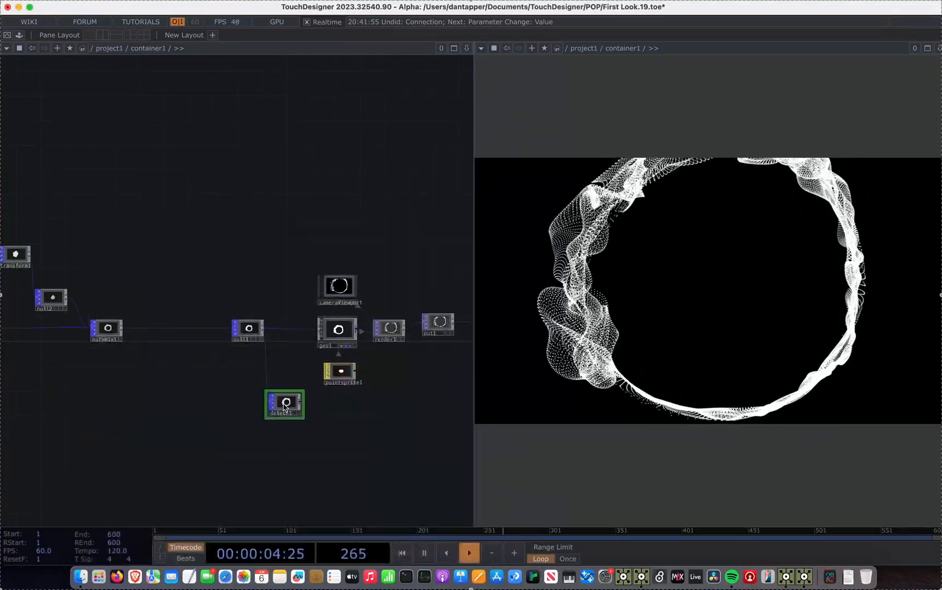
drag(283, 405, 285, 456)
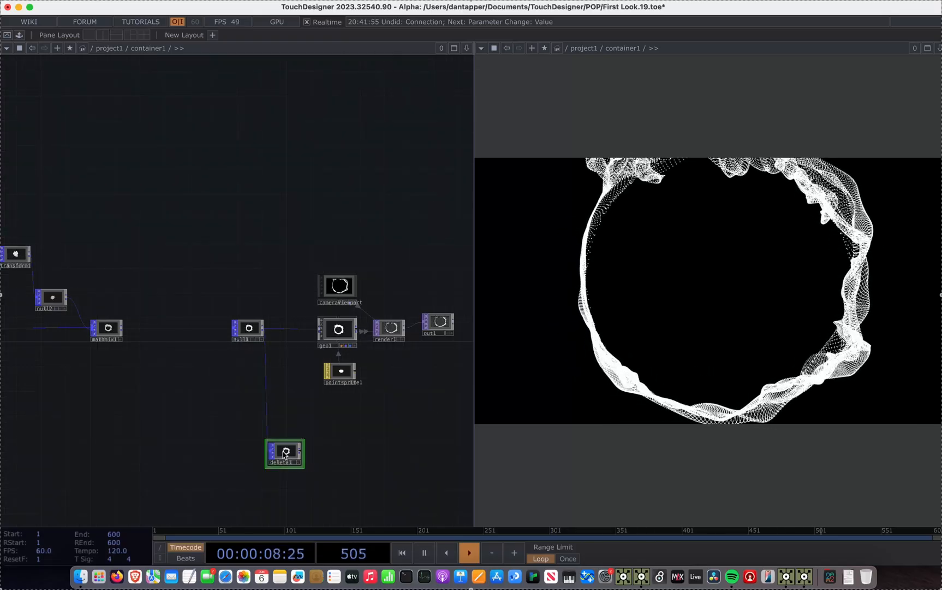
- Enable thinning on delete1 with a Thin Step of 18 and inspect the remaining points in its viewer
scroll(355, 440, up, 3)
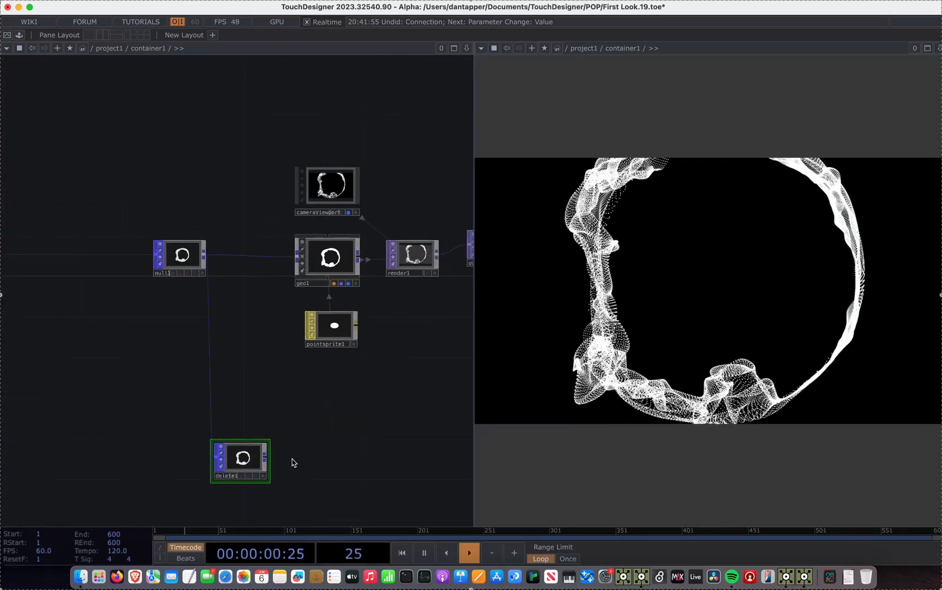
key(p)
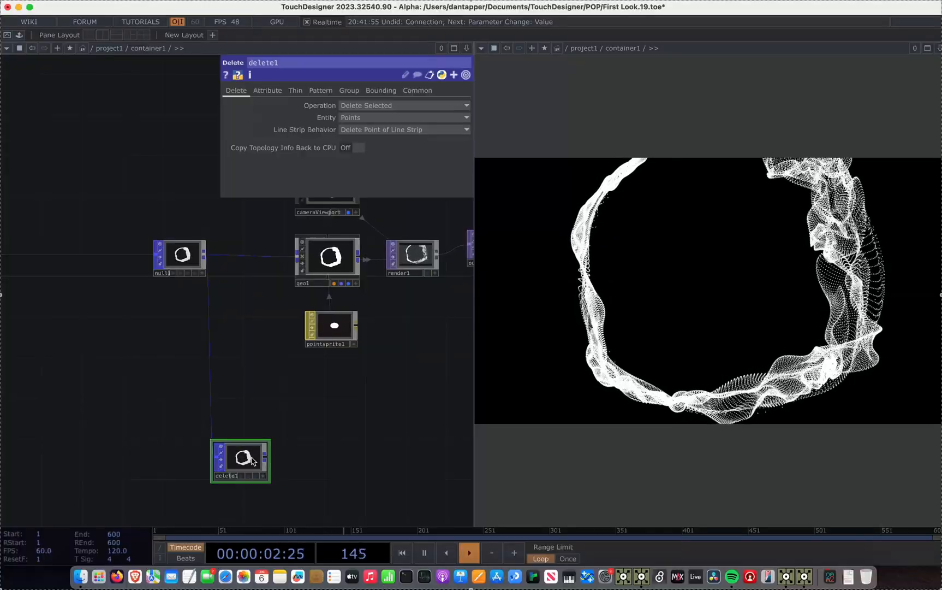
scroll(252, 457, up, 5)
drag(236, 300, 211, 196)
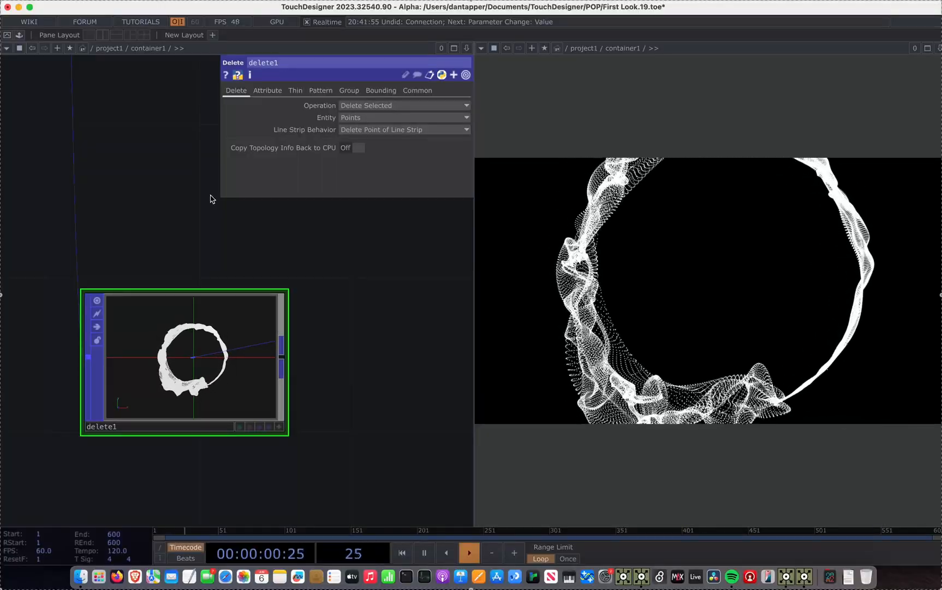
click(295, 91)
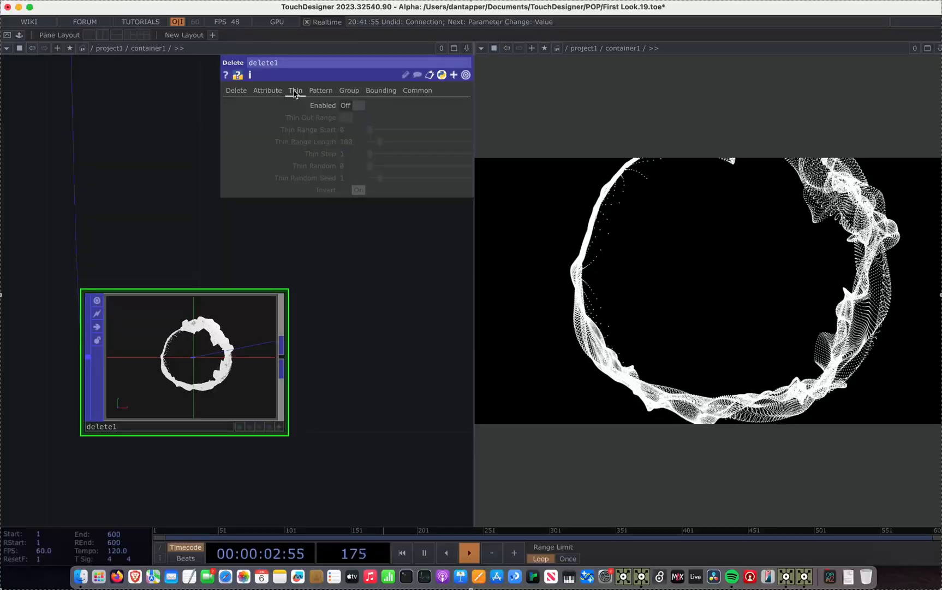
click(361, 107)
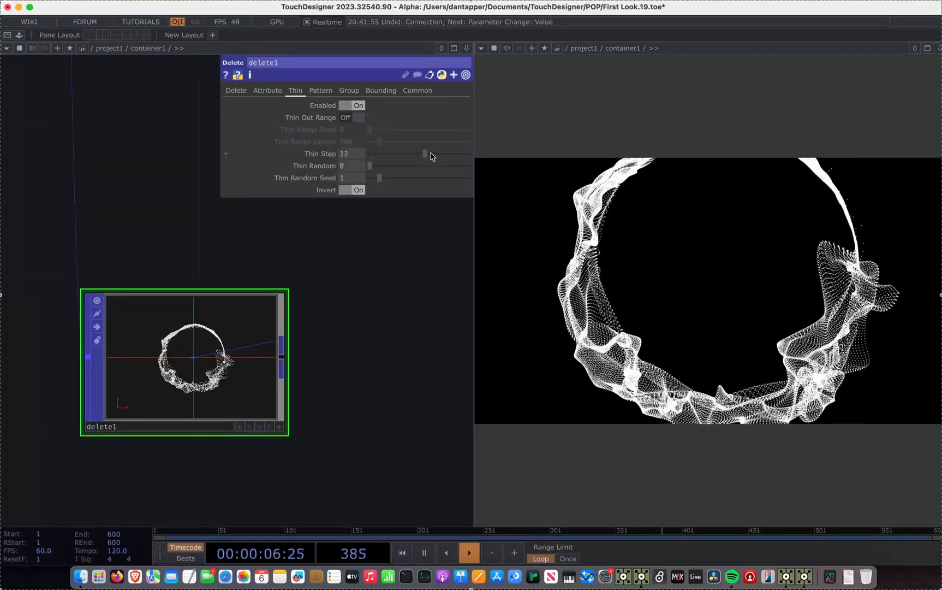
drag(466, 157, 459, 157)
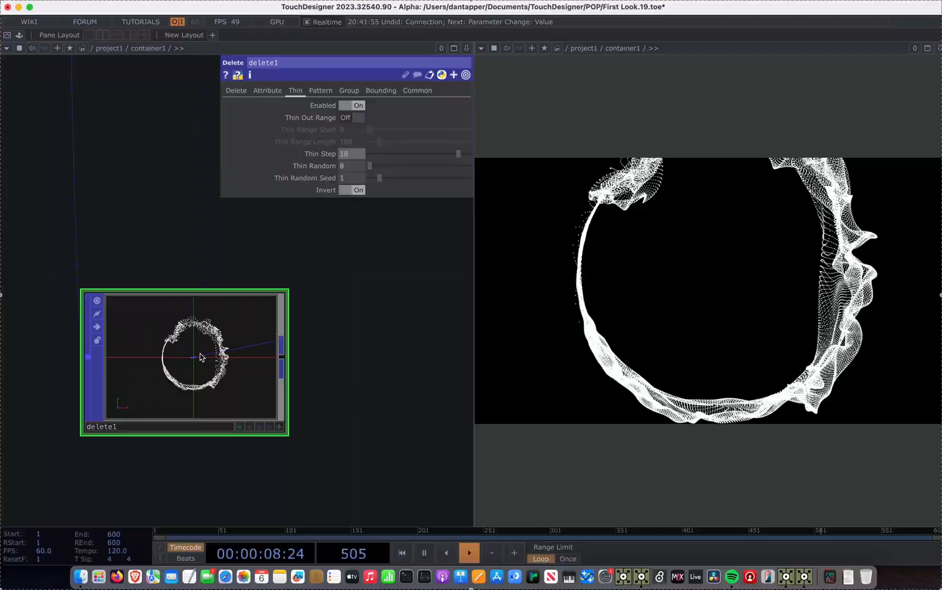
scroll(202, 352, up, 10)
scroll(202, 353, down, 4)
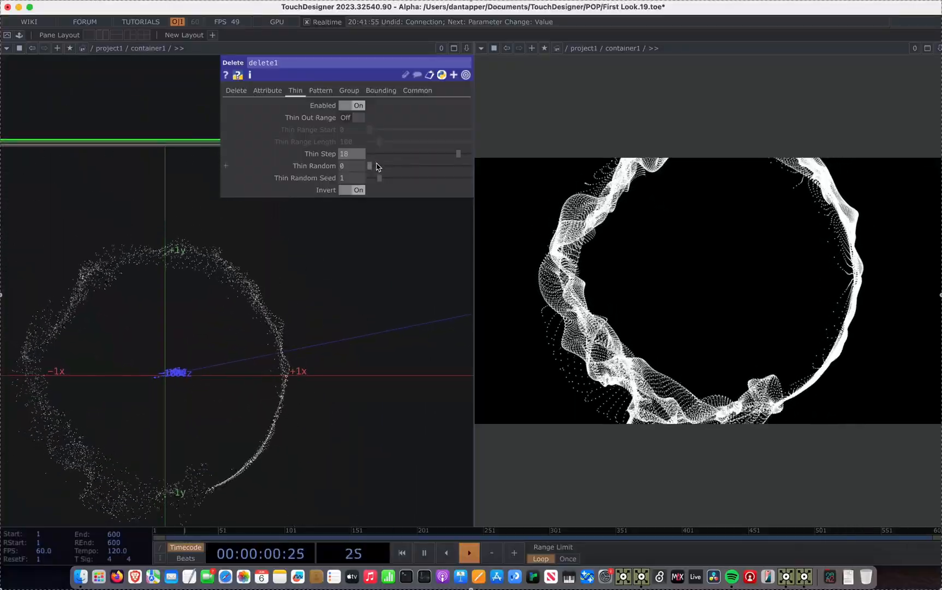
- Set delete1's Thin Step to 1 and Thin Random to 0.895, then close its parameters
drag(458, 154, 309, 161)
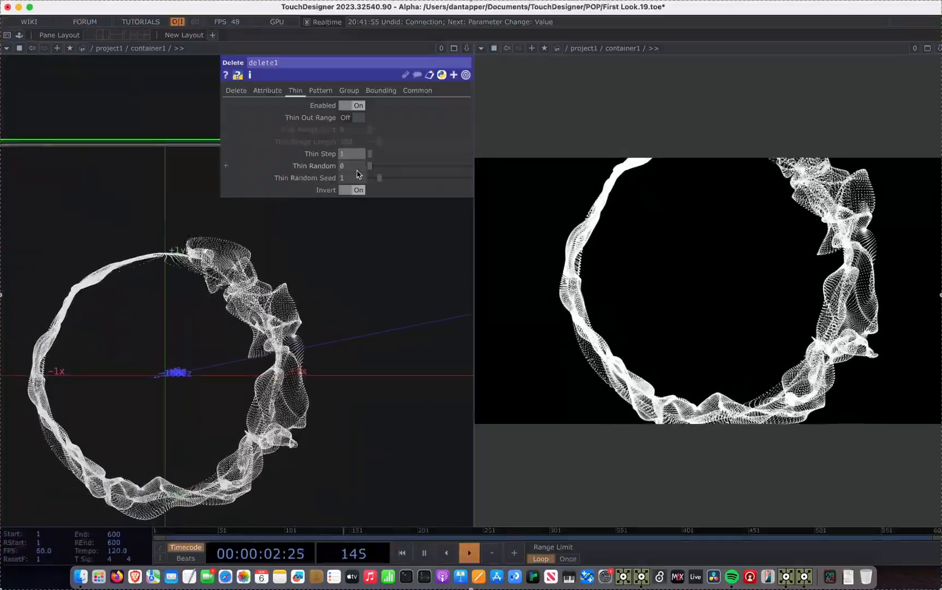
drag(373, 167, 394, 170)
drag(471, 173, 461, 170)
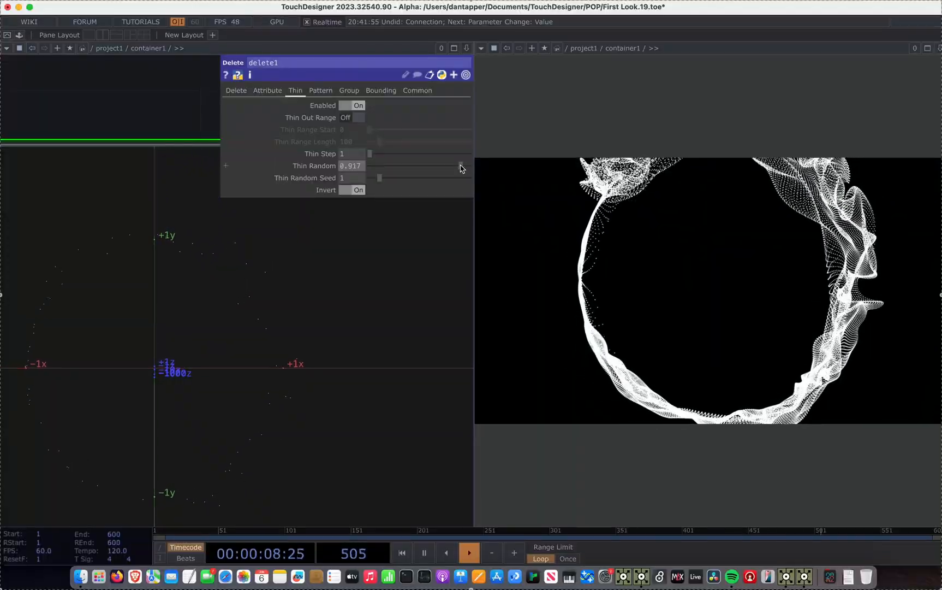
scroll(213, 326, down, 5)
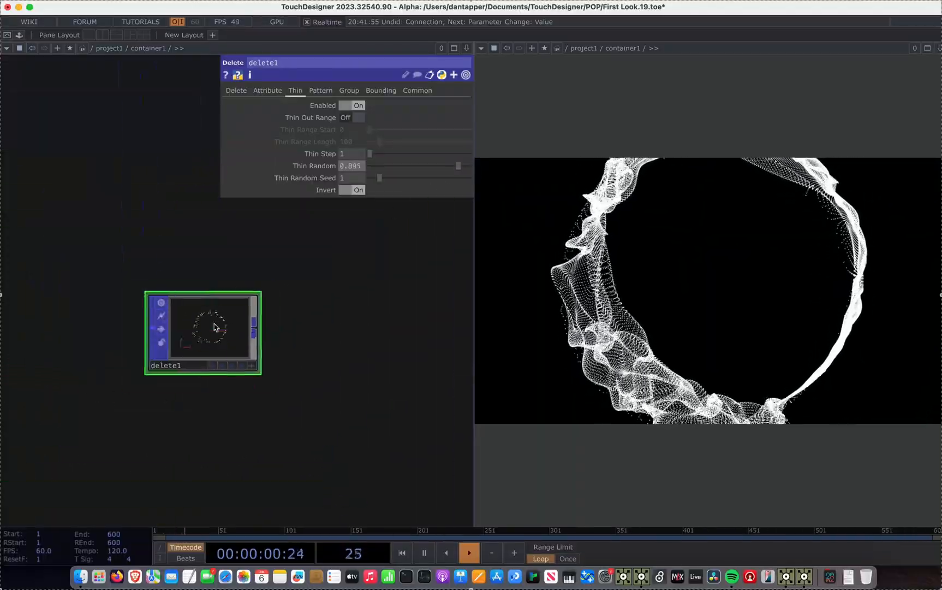
key(p)
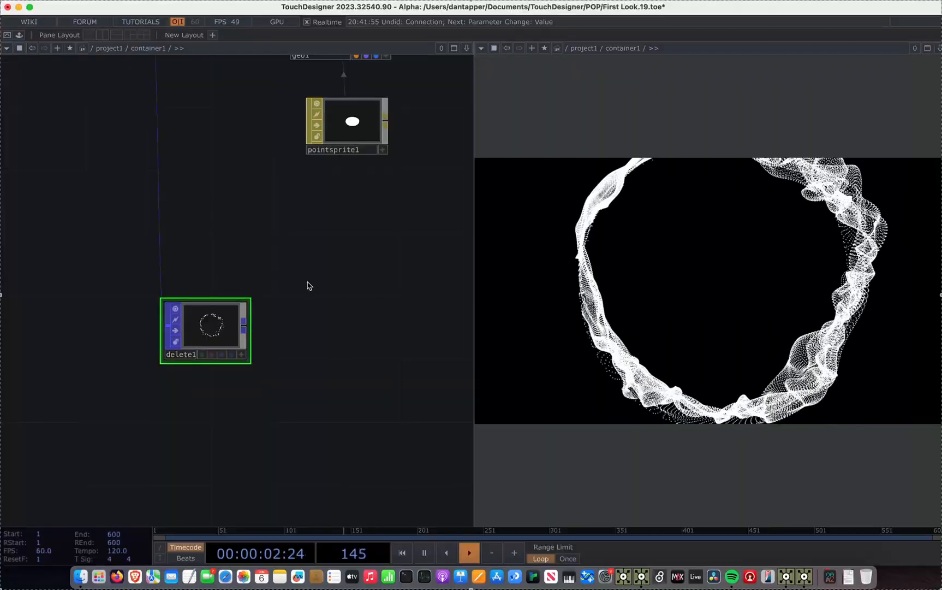
- Add a Geometry COMP fed from delete1, place it below pointsprite1, and space delete1 away from it
scroll(309, 284, down, 1)
drag(294, 290, 214, 298)
scroll(211, 297, down, 6)
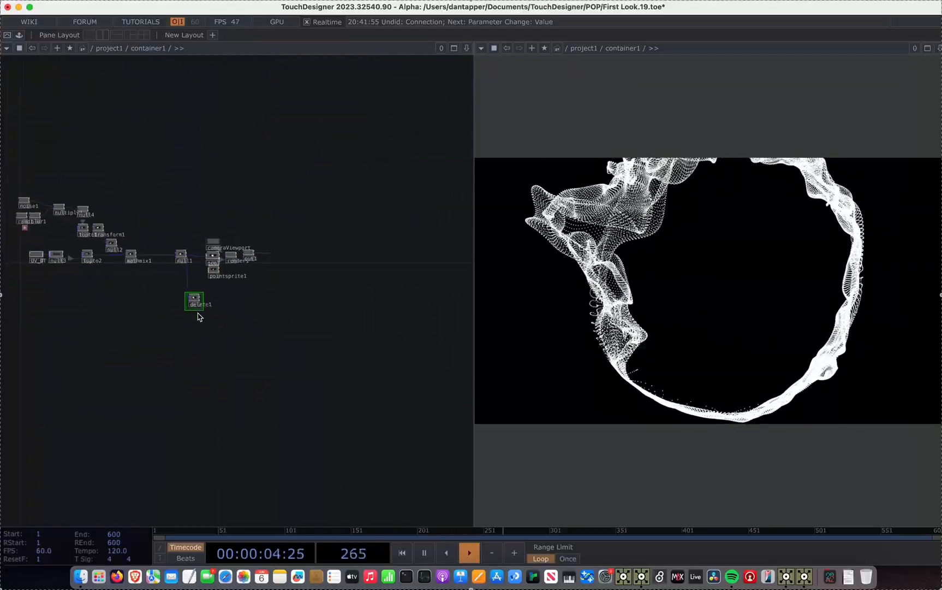
scroll(204, 309, up, 2)
click(208, 288)
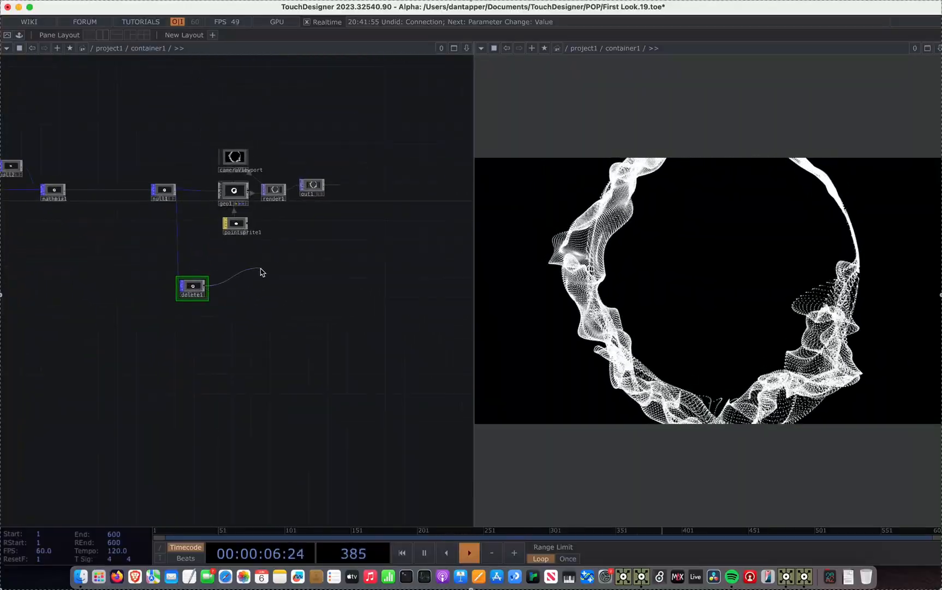
click(262, 272)
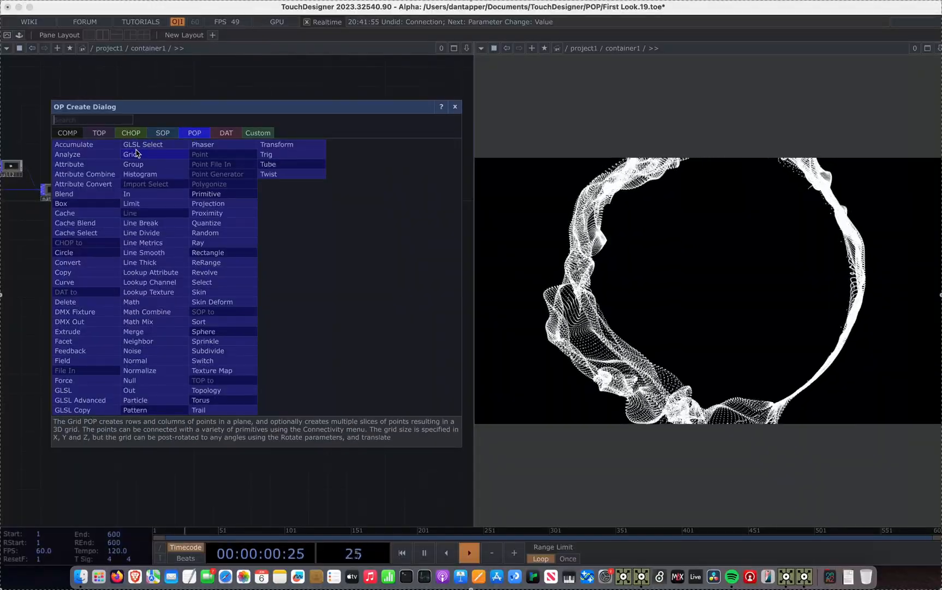
text(ge)
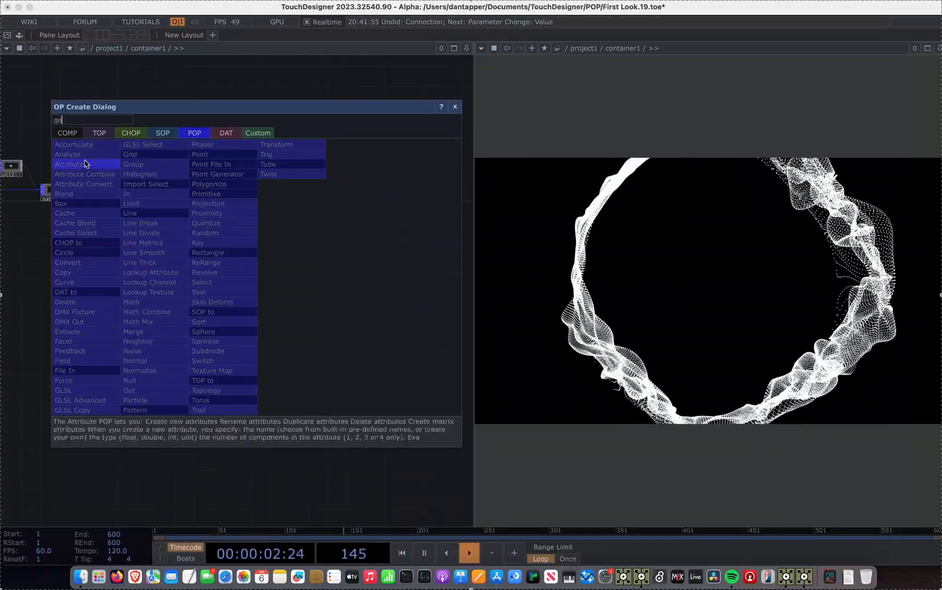
text(l)
click(81, 218)
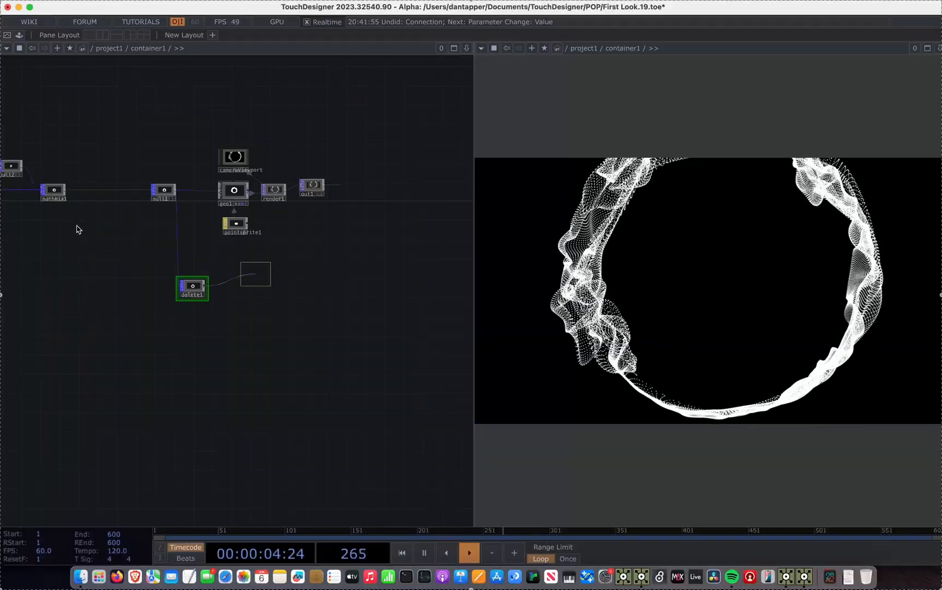
click(257, 273)
scroll(248, 275, up, 5)
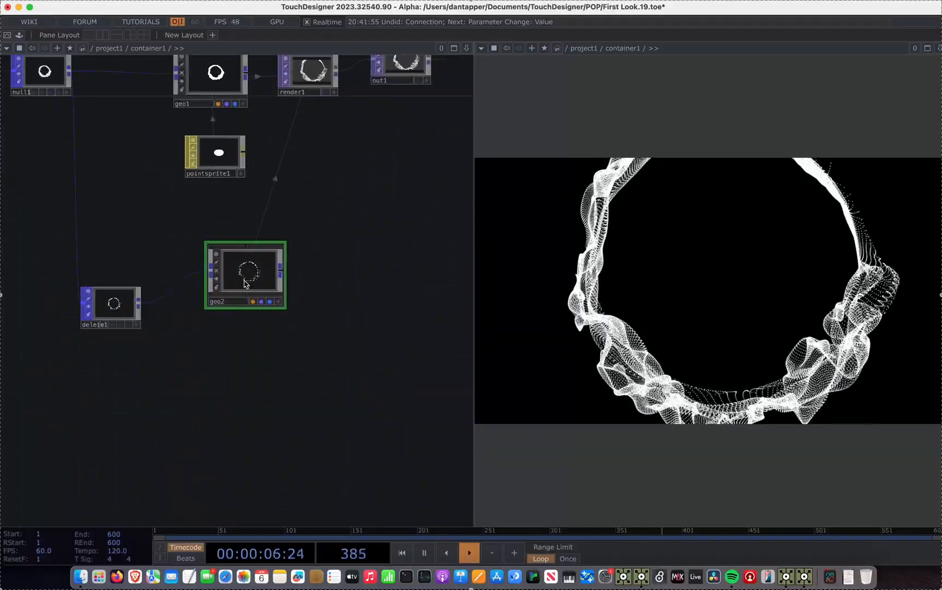
drag(99, 307, 75, 307)
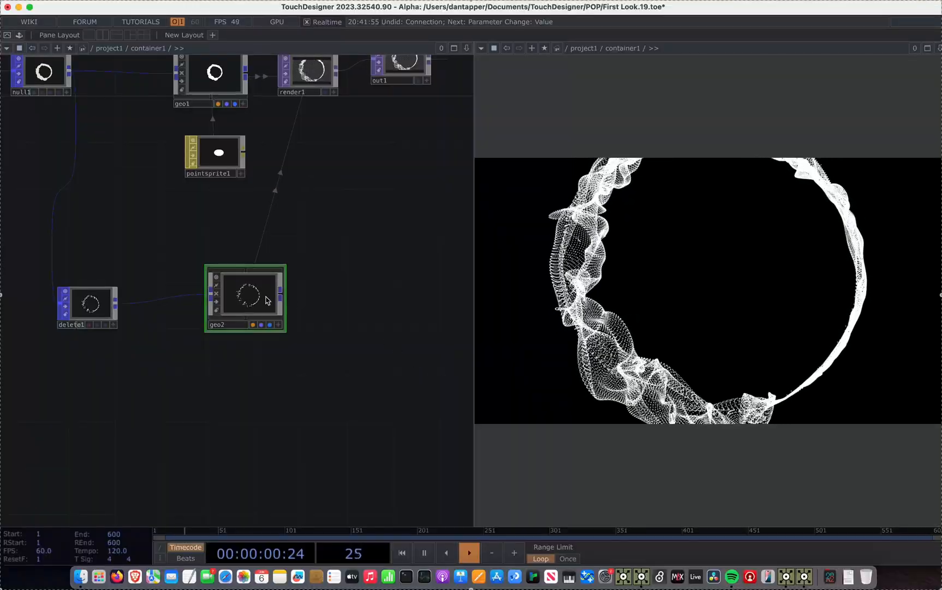
- Inside geo2, delete in1 and add a Box POP connected to out1 in its place
double_click(272, 301)
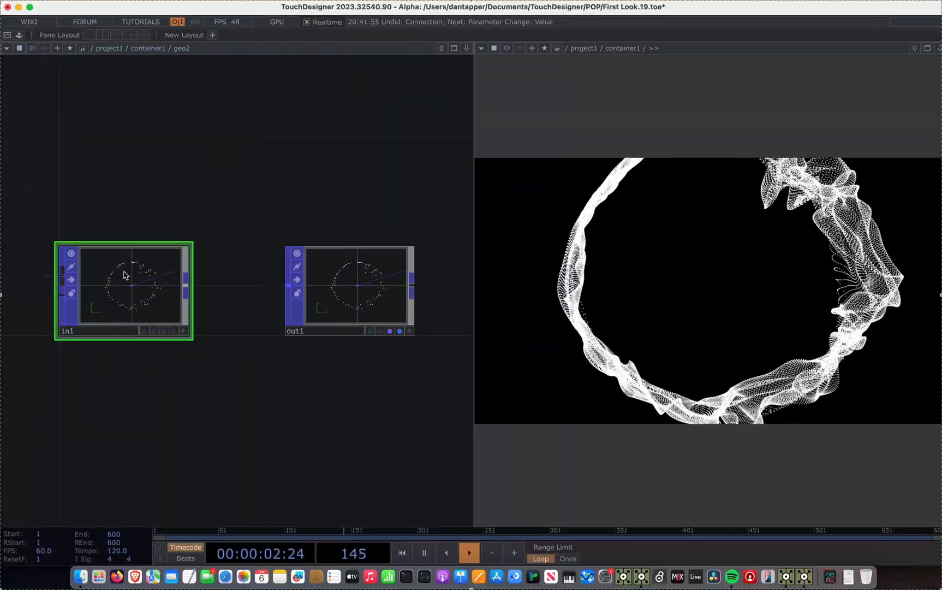
key(Delete)
key(Tab)
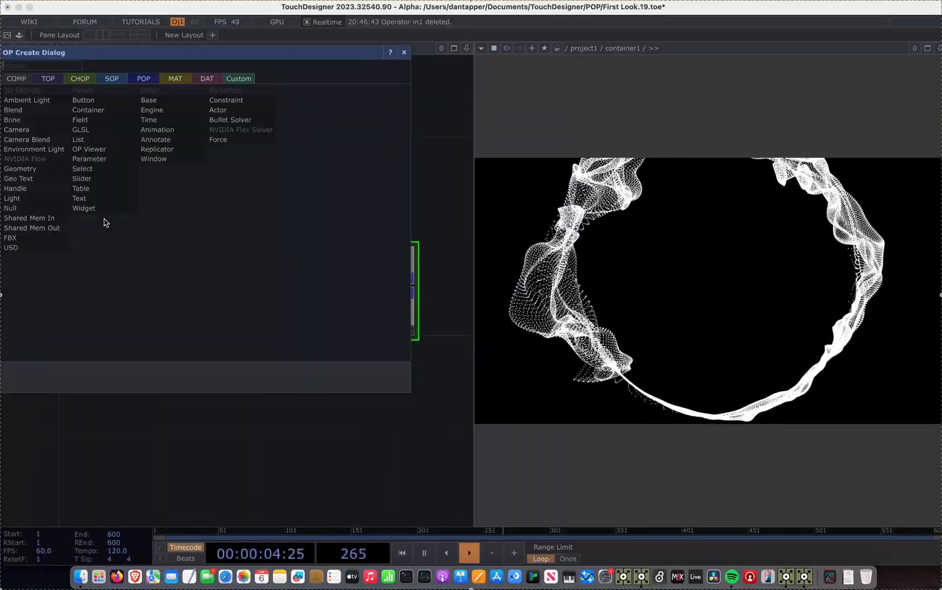
click(150, 79)
text(bo)
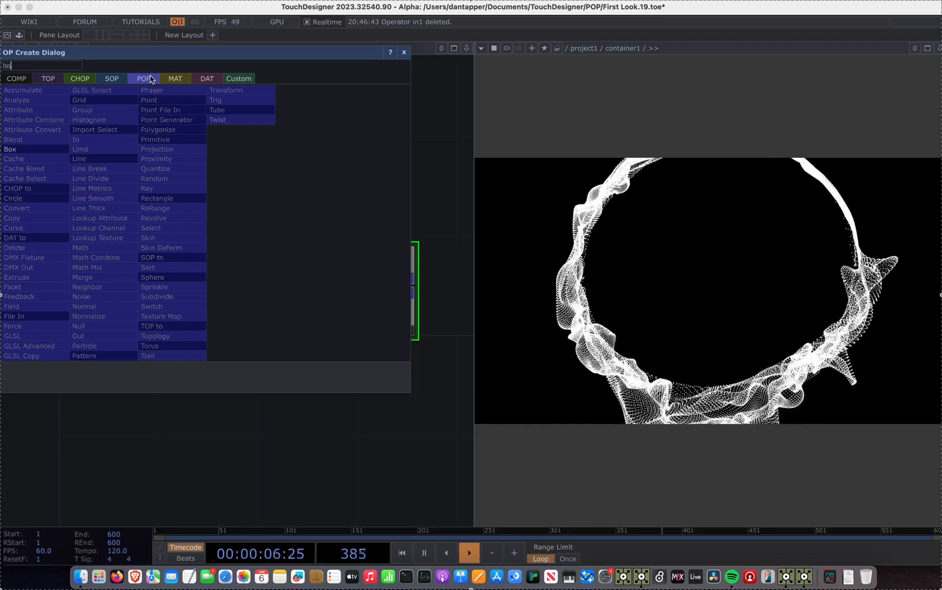
click(55, 149)
click(98, 240)
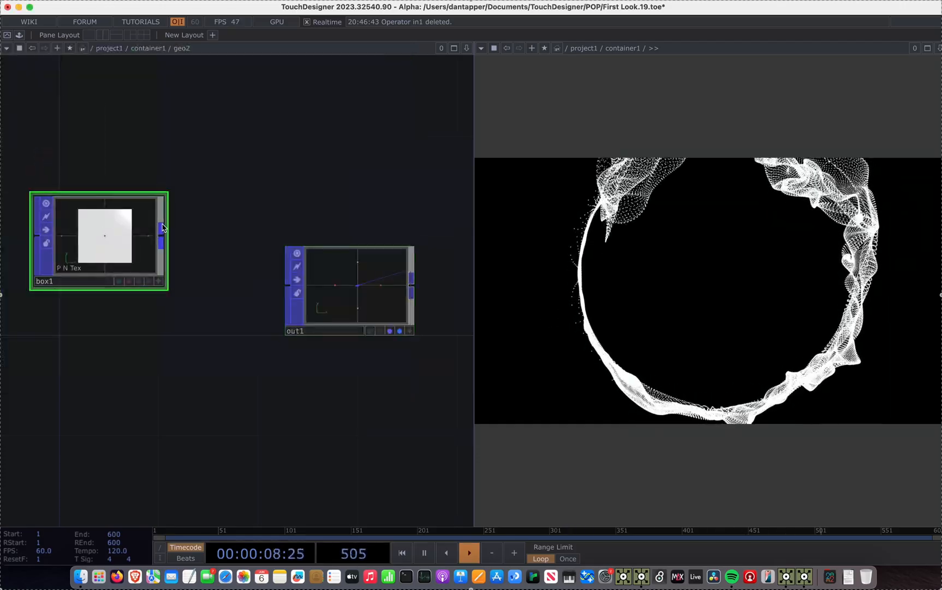
drag(162, 236, 288, 285)
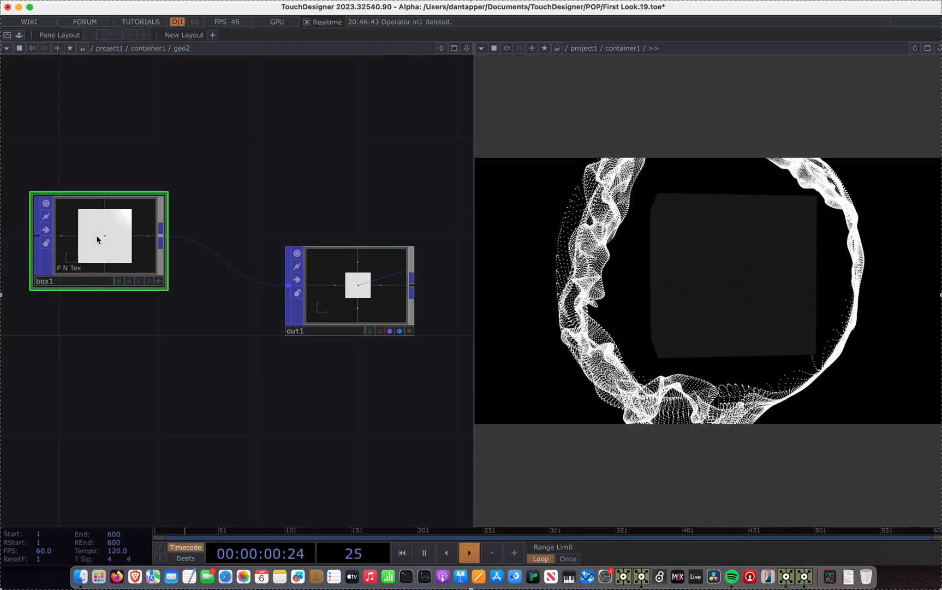
- Set box1's Uniform Scale to 0.05
key(p)
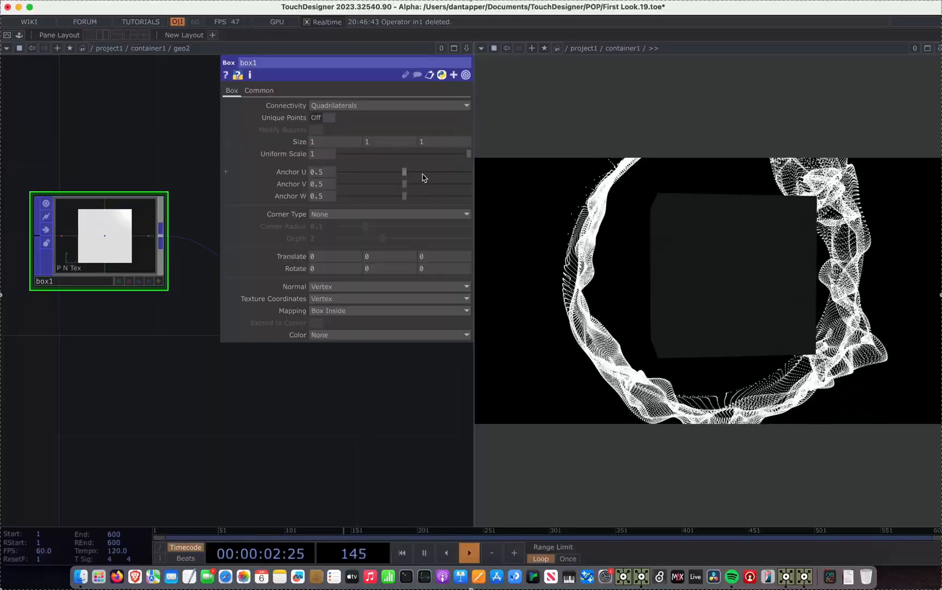
drag(469, 152, 374, 172)
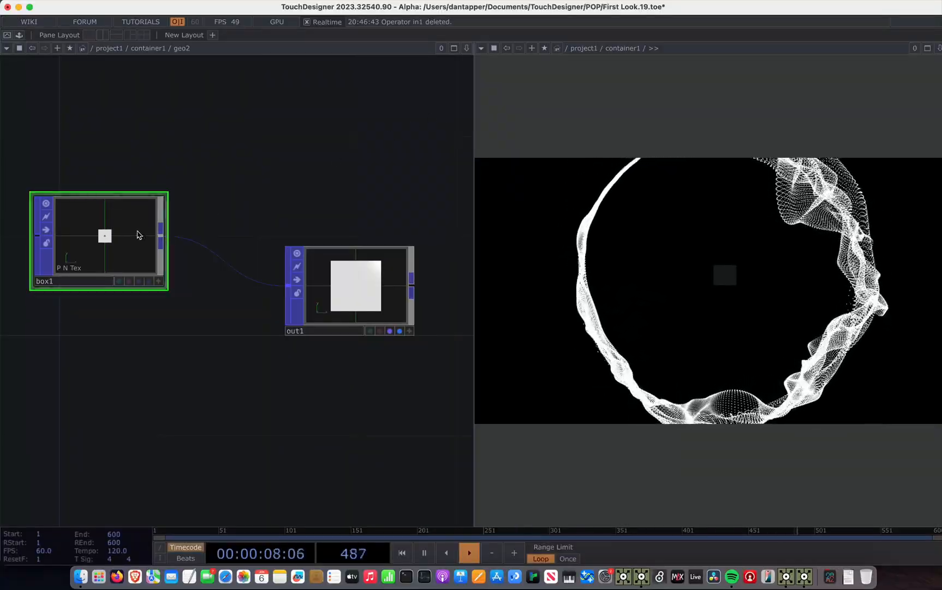
key(p)
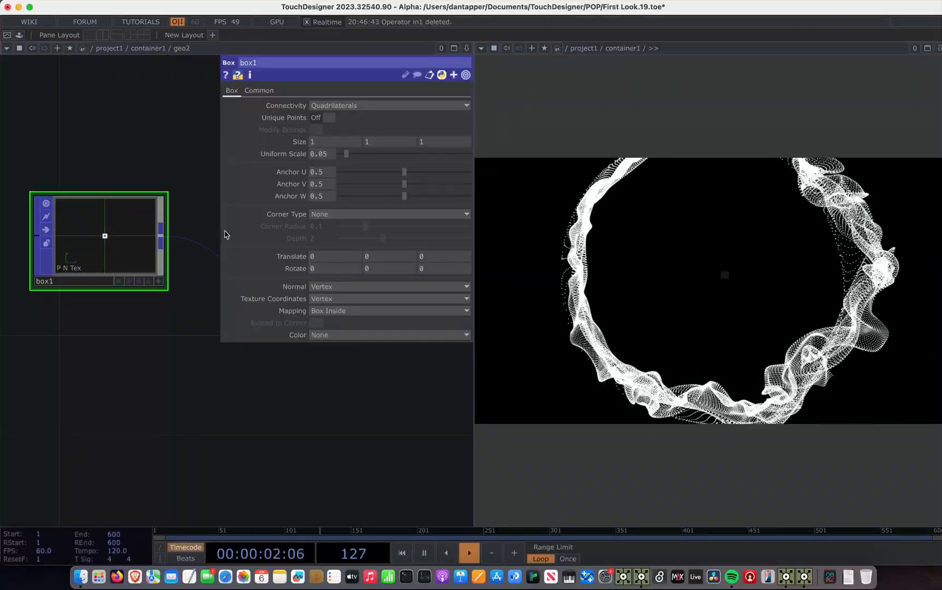
- Return to container1, turn on instancing for geo2, and assign delete1 as its Default Instance OP
scroll(280, 422, down, 5)
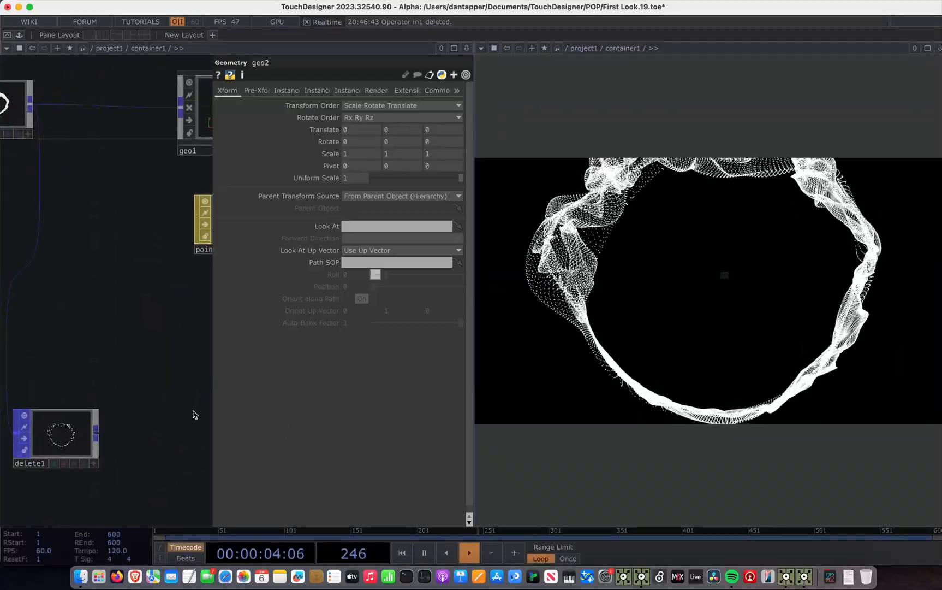
key(p)
key(p)
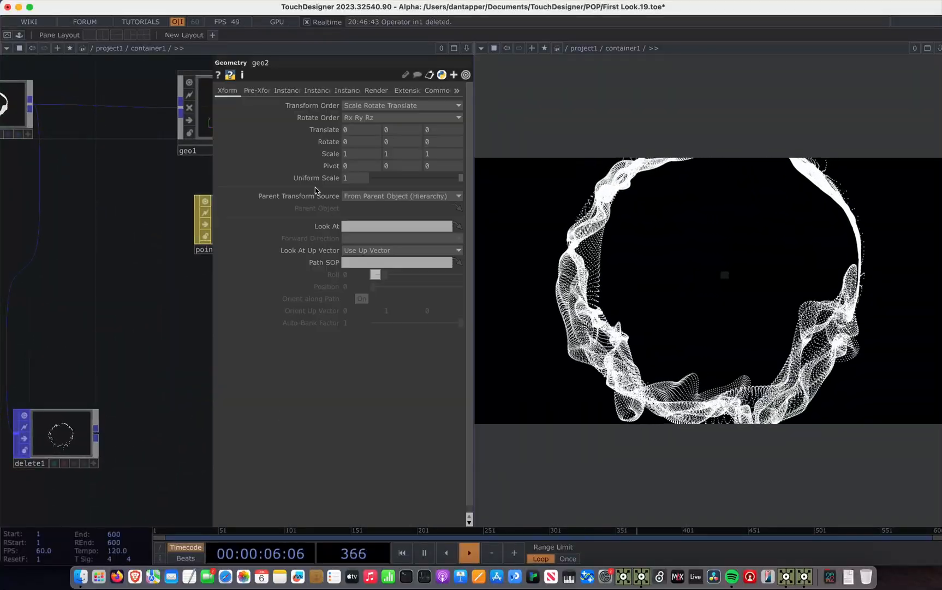
click(287, 90)
click(364, 106)
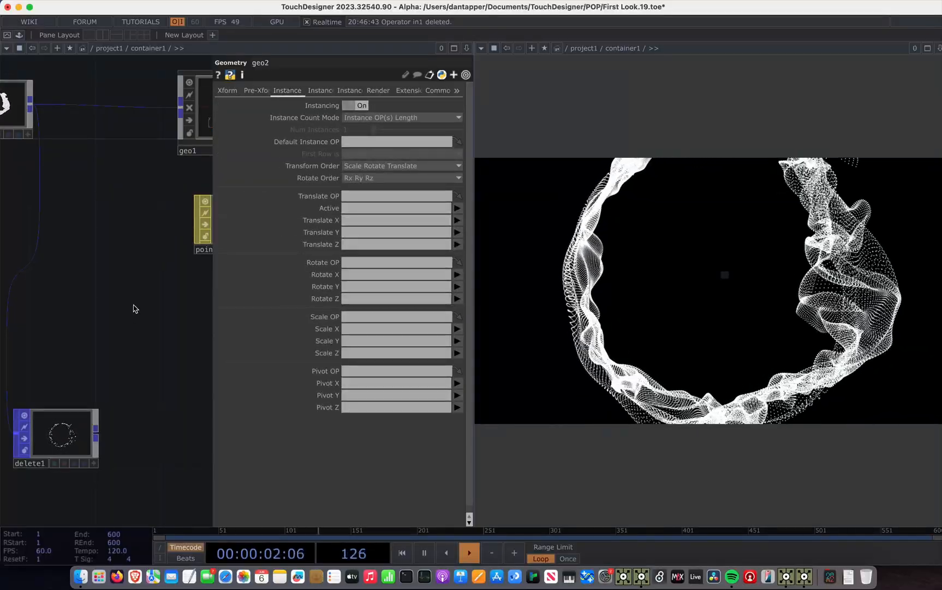
drag(65, 439, 373, 144)
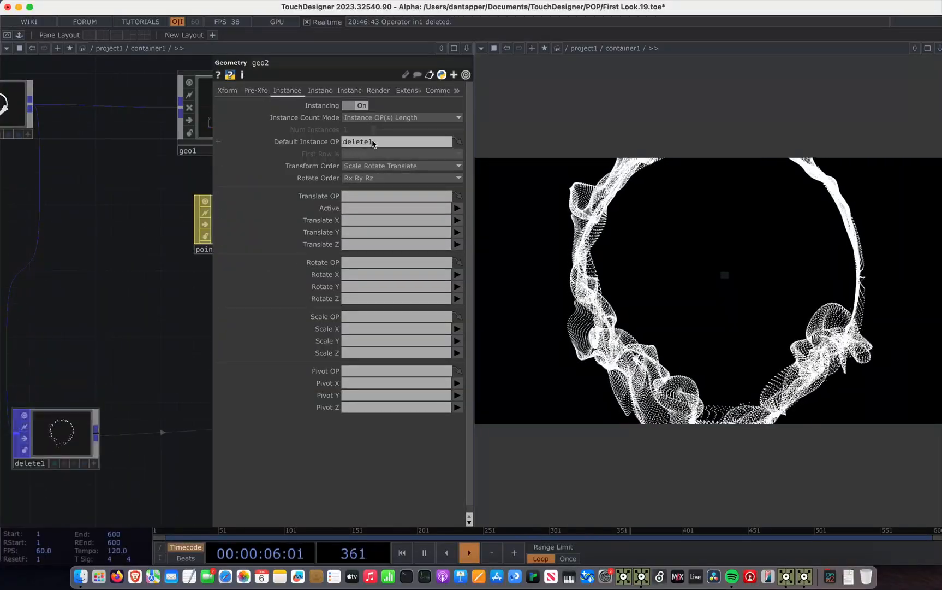
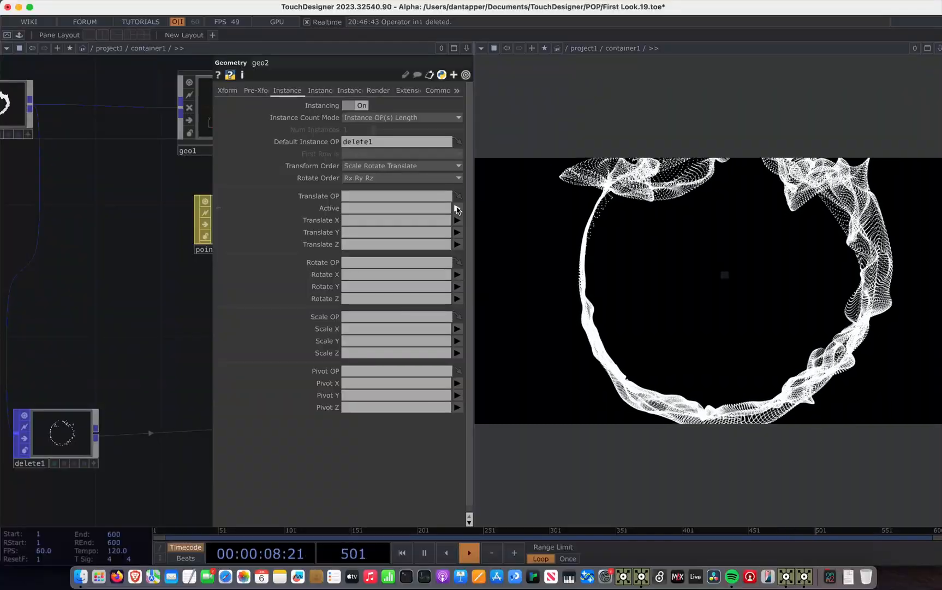
- Map geo2's instance Translate X, Y and Z to P(0), P(1) and P(2)
click(457, 208)
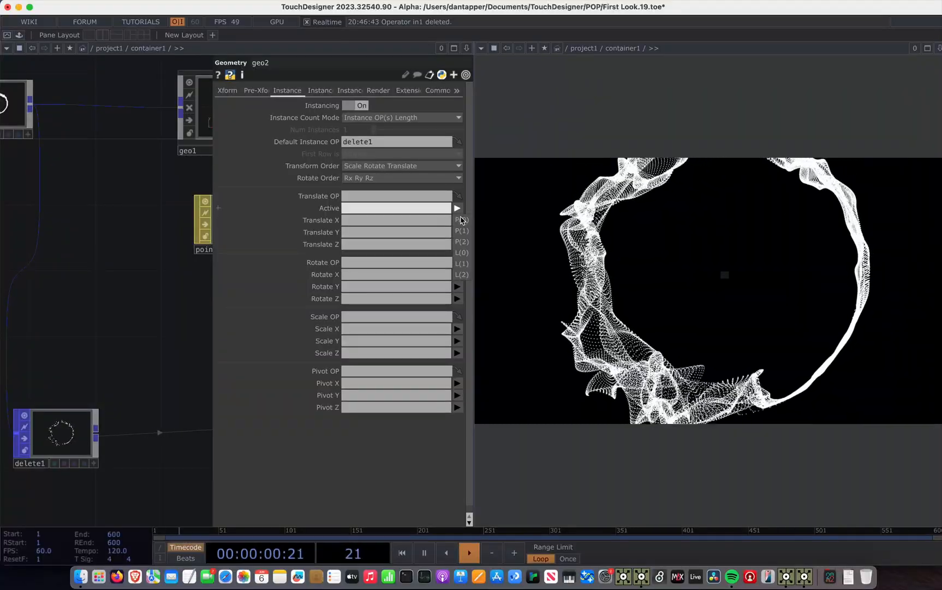
click(457, 220)
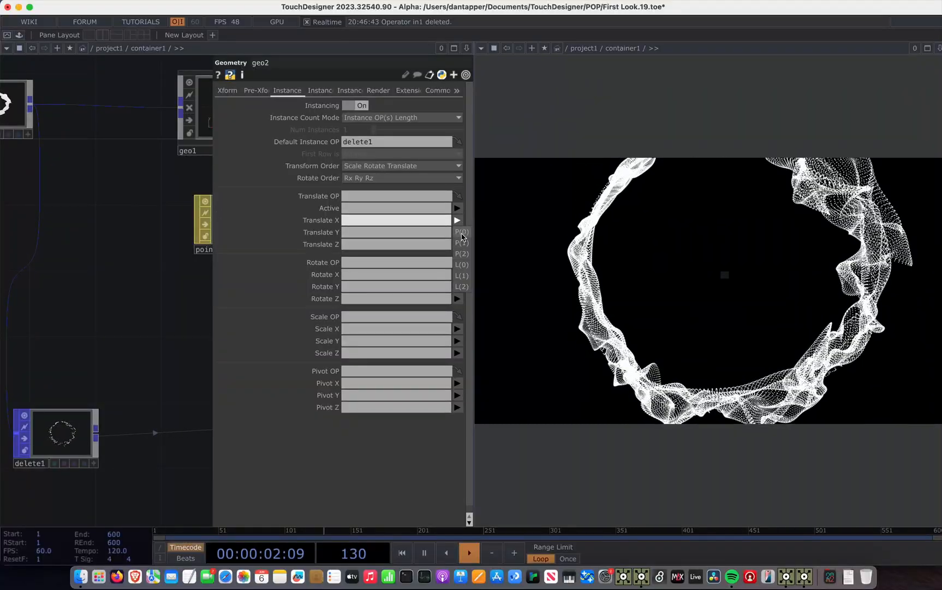
click(461, 232)
click(458, 232)
click(462, 254)
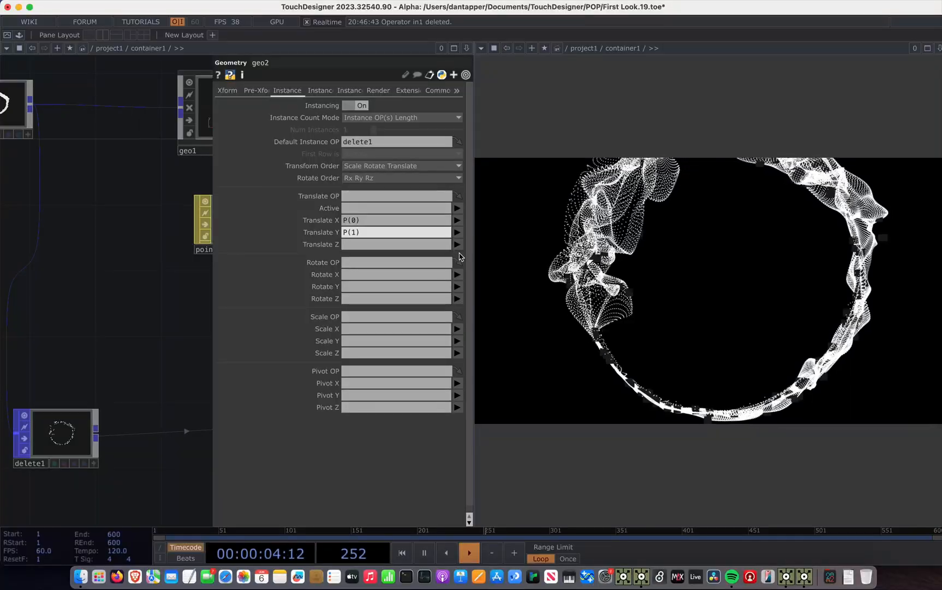
click(458, 244)
click(458, 278)
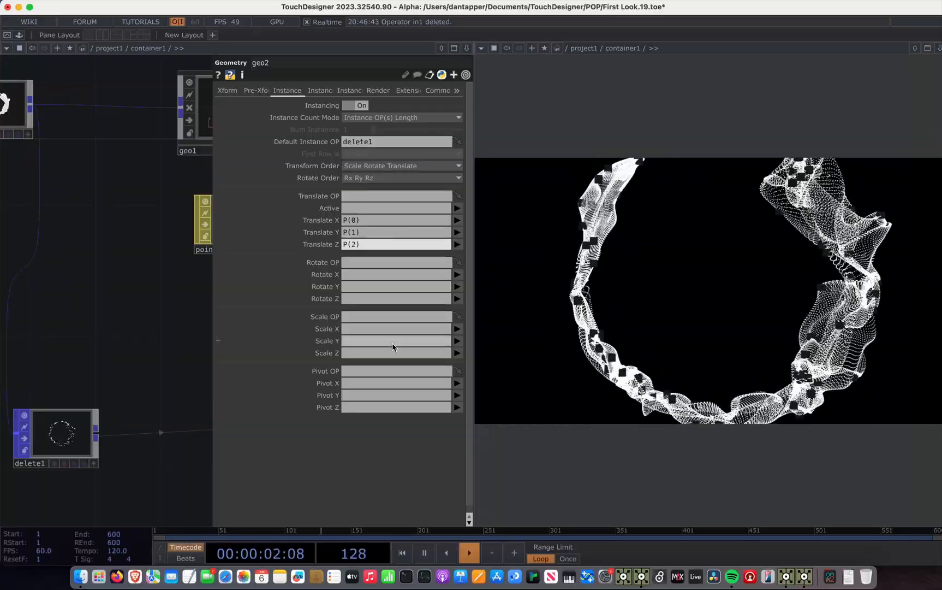
- Add a Constant MAT above delete1 and assign it as geo2's material
key(Tab)
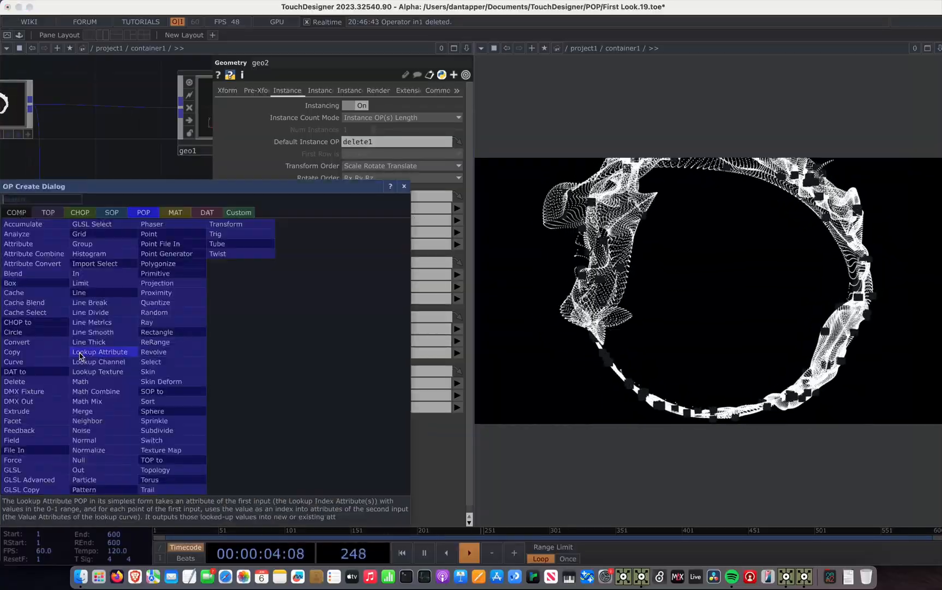
click(175, 212)
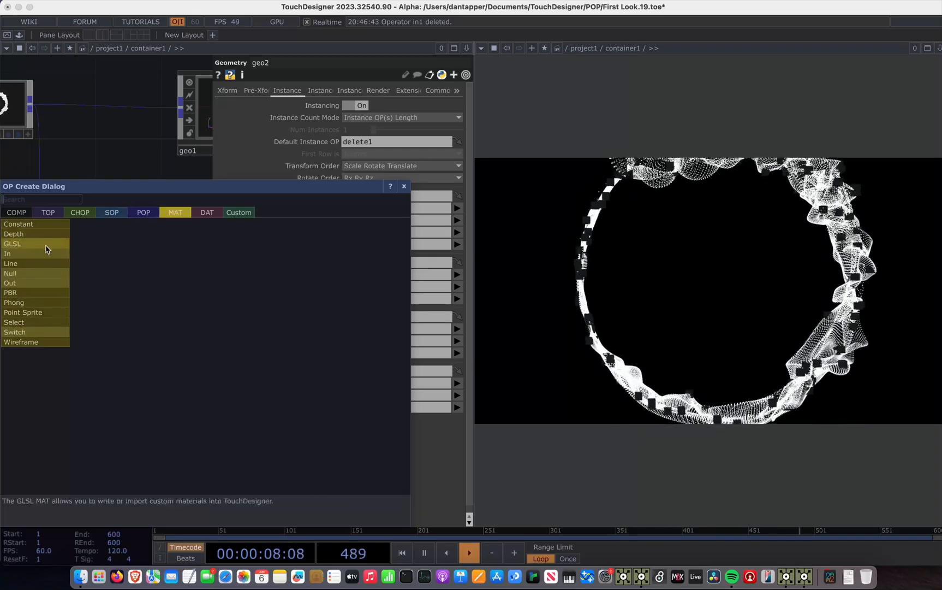
click(37, 224)
click(102, 360)
drag(88, 374, 51, 426)
drag(88, 363, 268, 456)
click(258, 441)
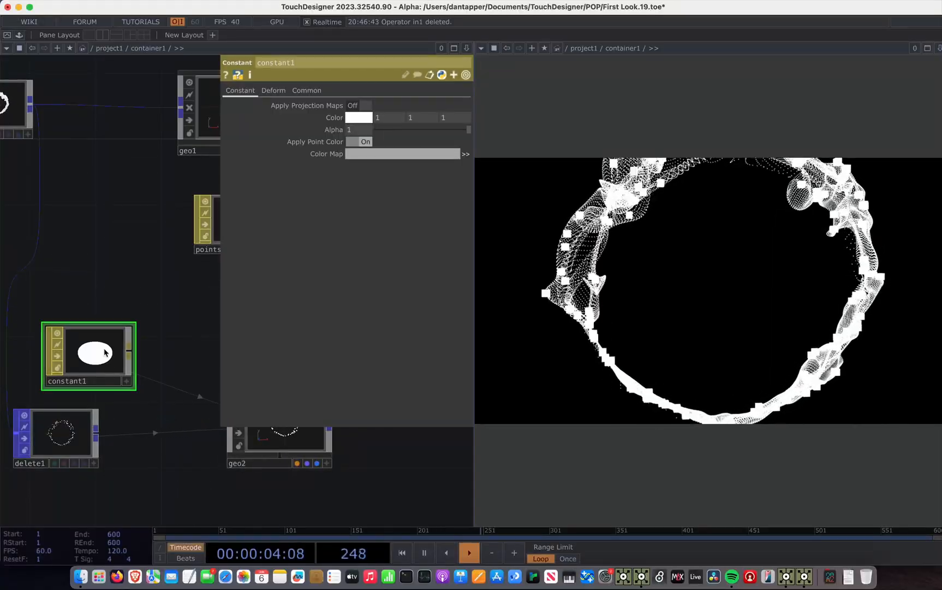
- Set constant1's Color to magenta and close the color picker
click(359, 117)
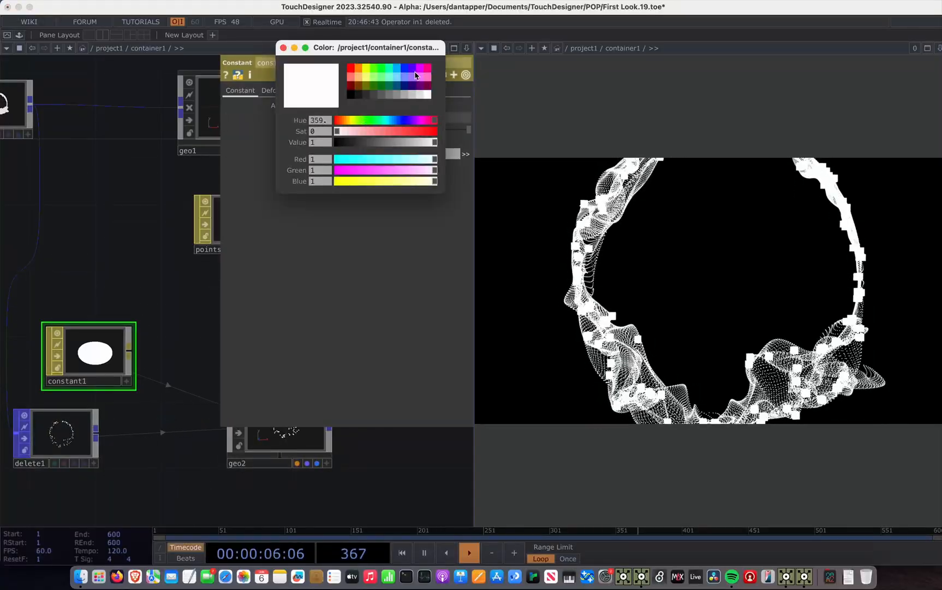
click(419, 72)
click(283, 48)
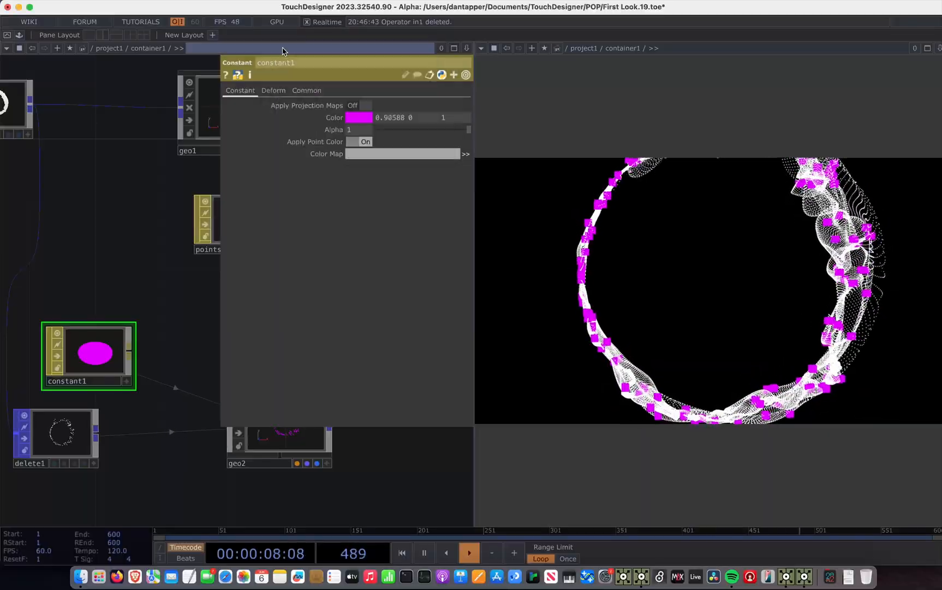
- Try mapping geo2's instance Rotate X to L(0), remove the mapping, and close the parameters
click(276, 444)
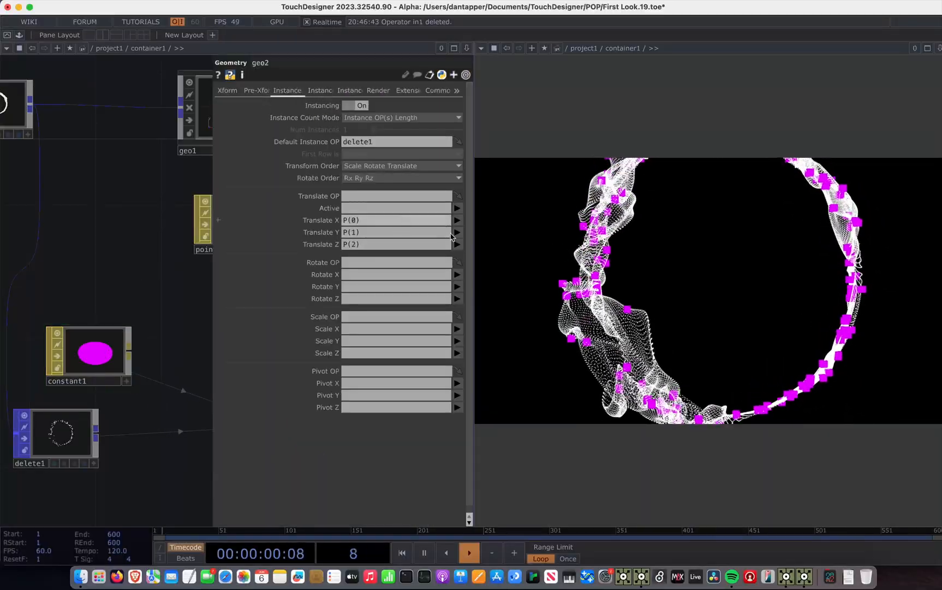
click(457, 274)
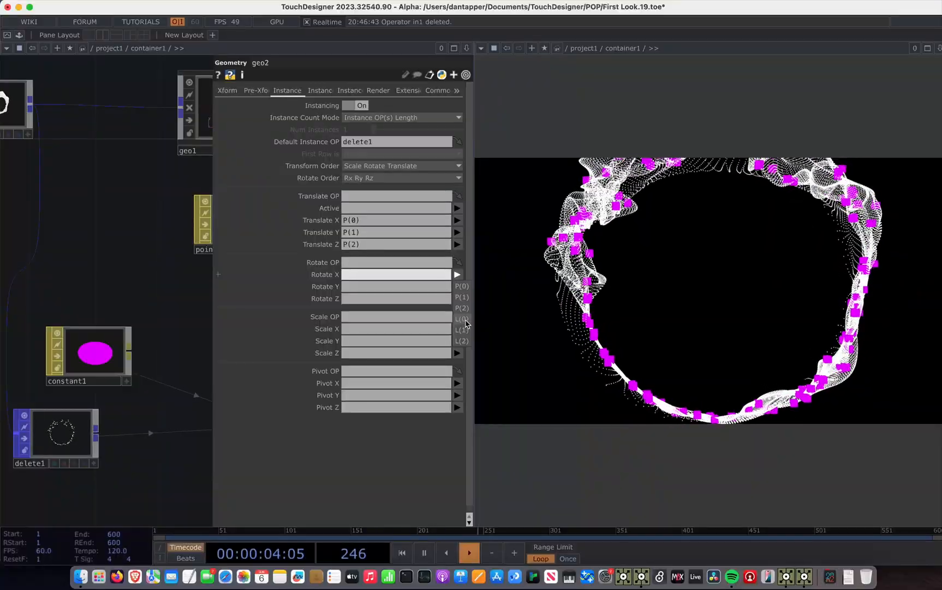
click(463, 320)
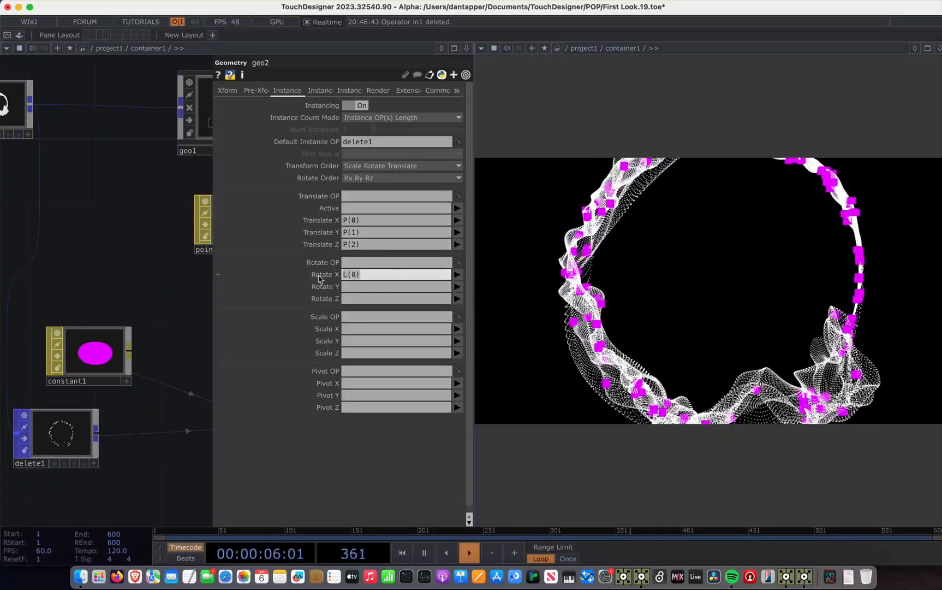
scroll(109, 328, down, 5)
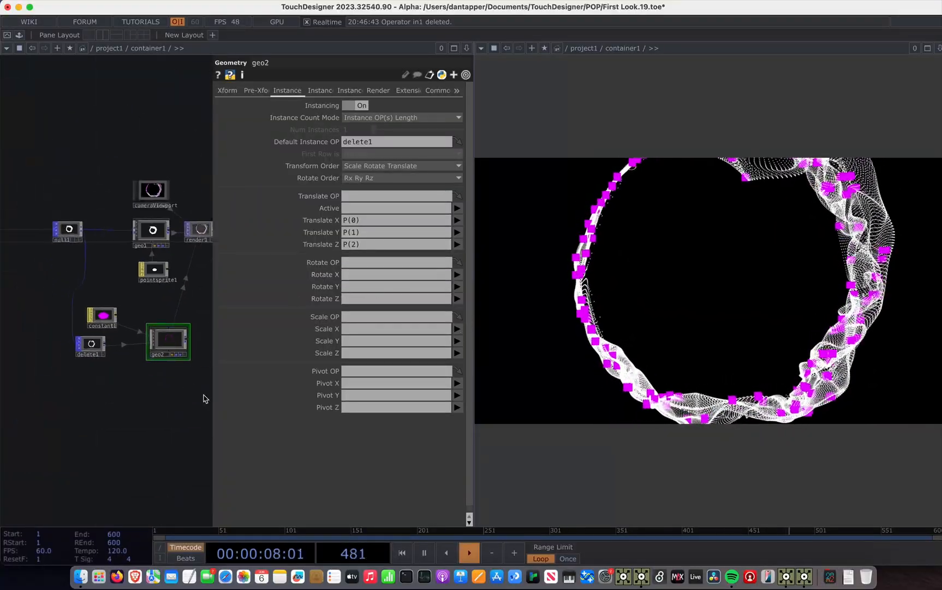
scroll(148, 358, down, 5)
key(p)
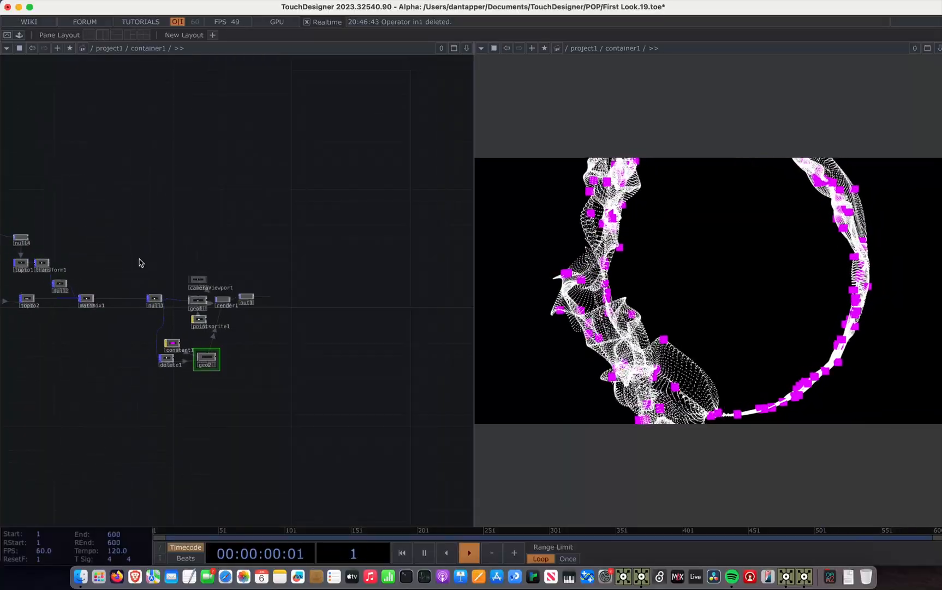
scroll(210, 297, up, 5)
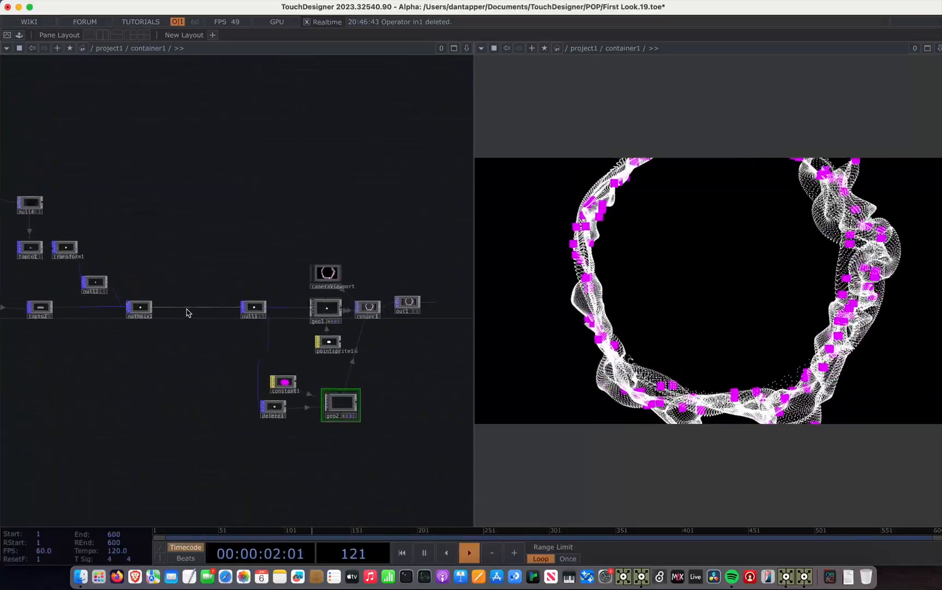
- Branch a Math POP off mathmix1's output and place it just below mathmix1
right_click(186, 312)
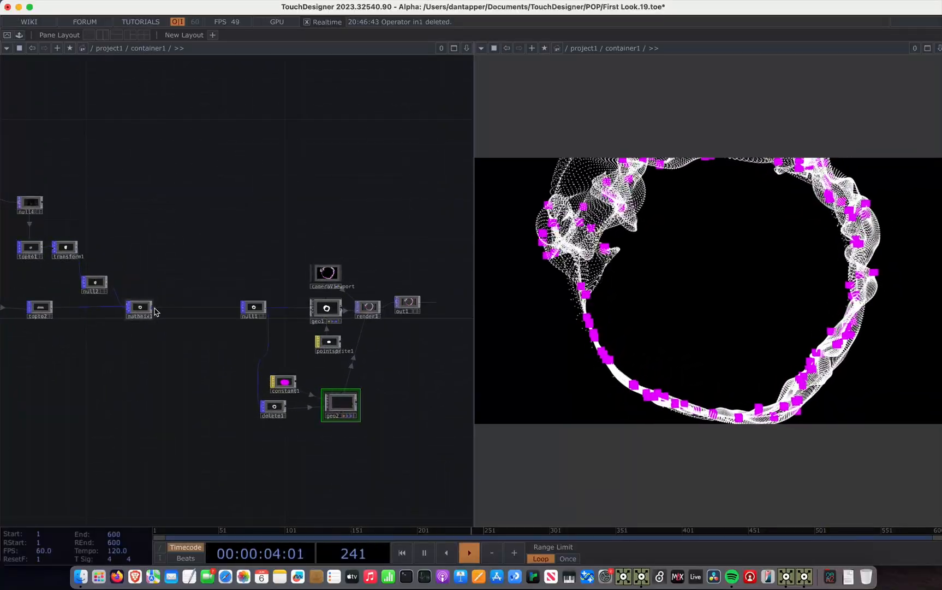
drag(154, 315, 152, 390)
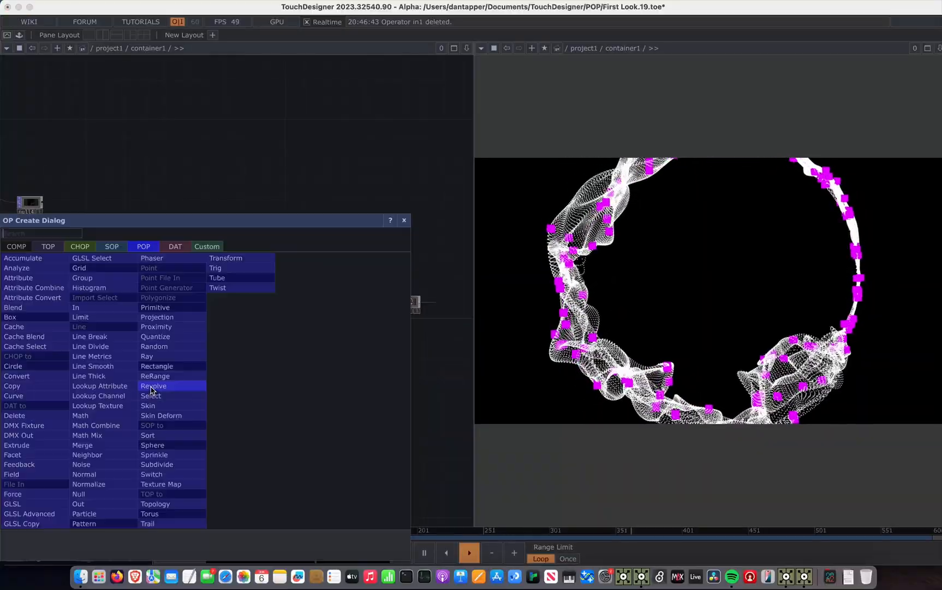
click(151, 389)
click(158, 349)
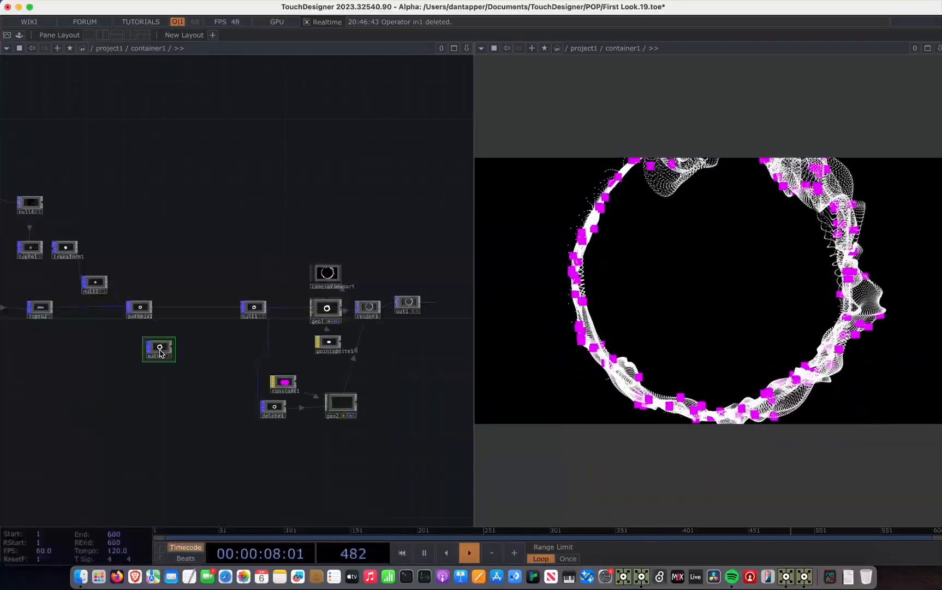
- Add an Attribute Combine POP fed by math1 and insert it into the wire between mathmix1 and null1
drag(176, 348, 204, 345)
text(at)
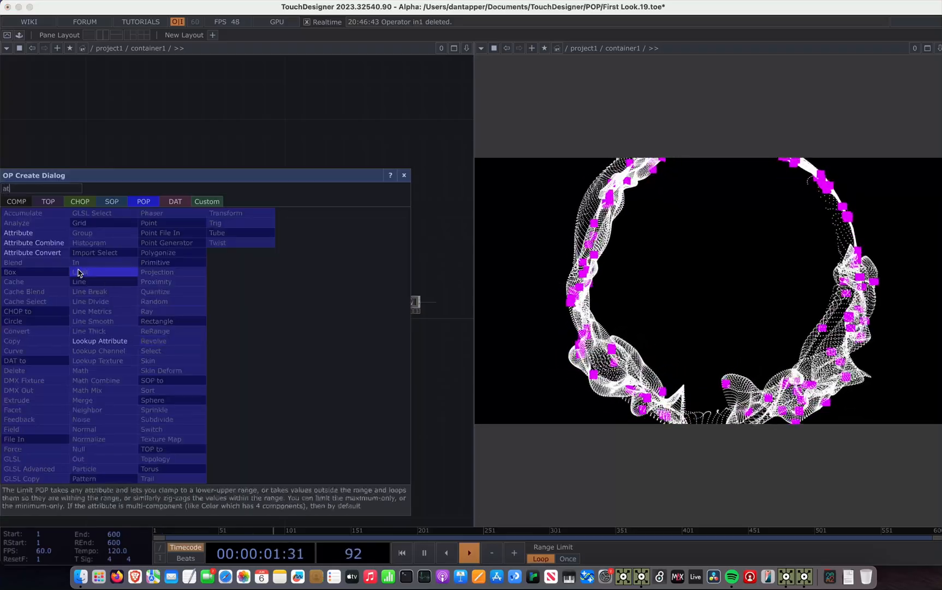
click(62, 244)
click(198, 244)
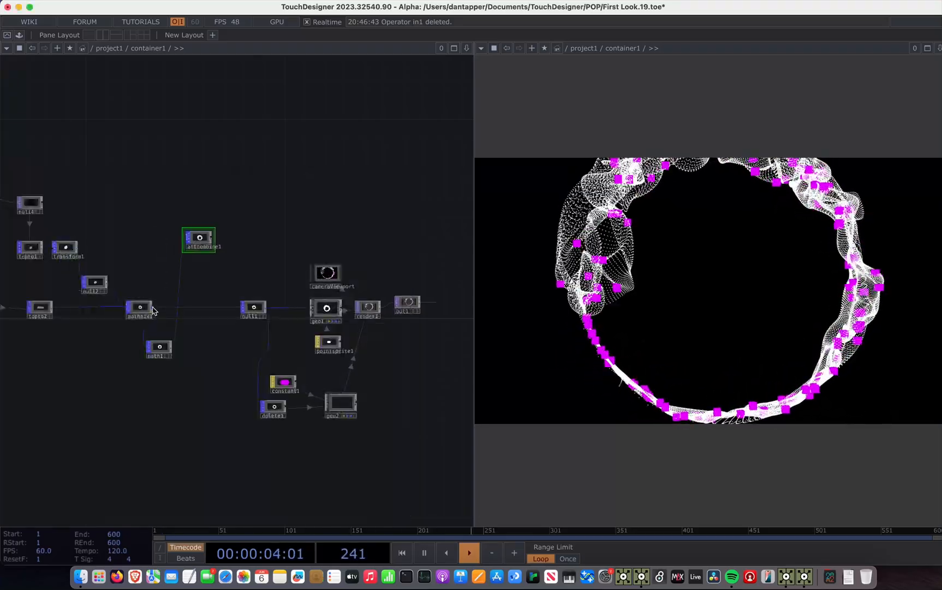
drag(216, 240, 202, 300)
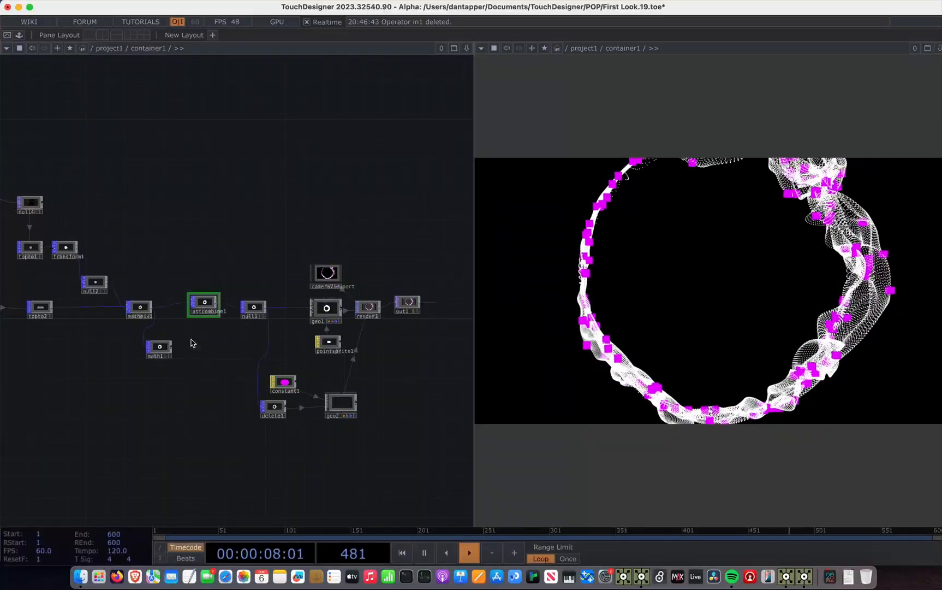
- Open attcombine1's parameters, disconnect math1 from it and rewire math1 as its second input
scroll(187, 329, up, 4)
scroll(189, 329, up, 3)
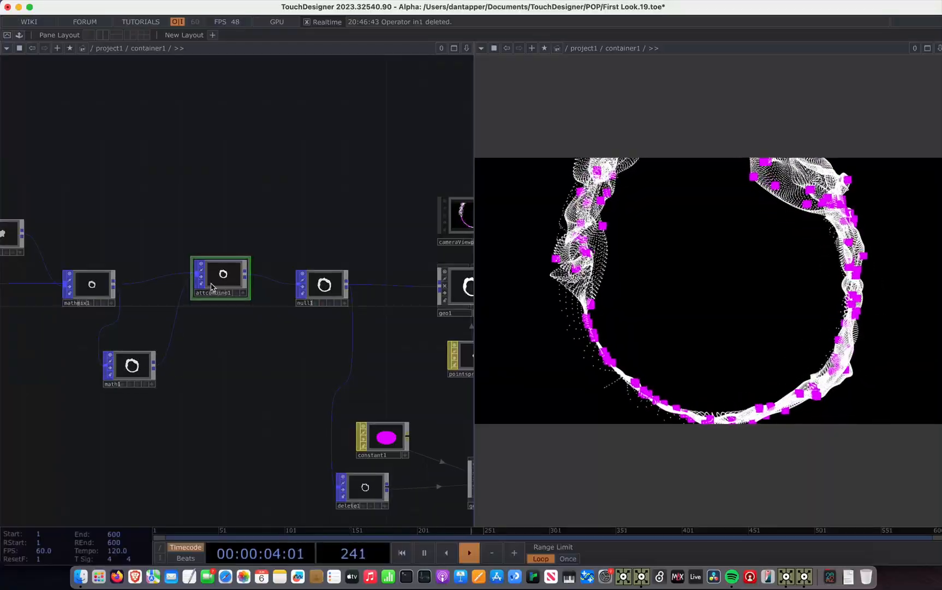
key(p)
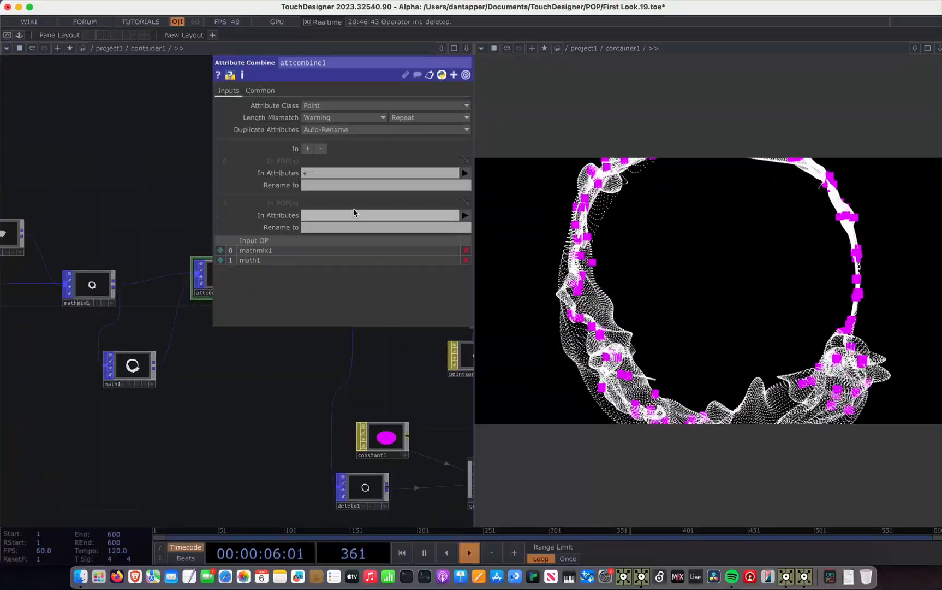
right_click(174, 326)
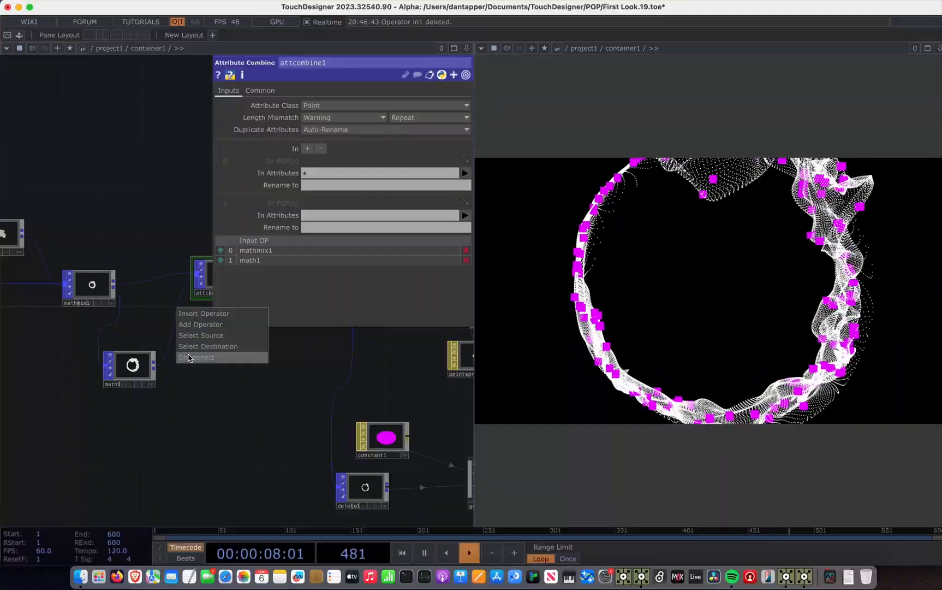
click(191, 357)
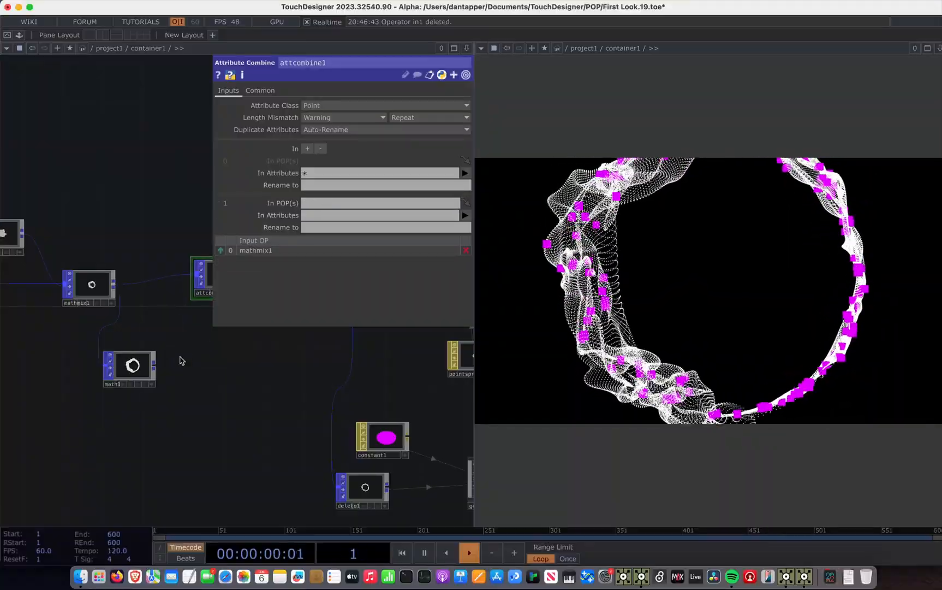
drag(154, 364, 199, 281)
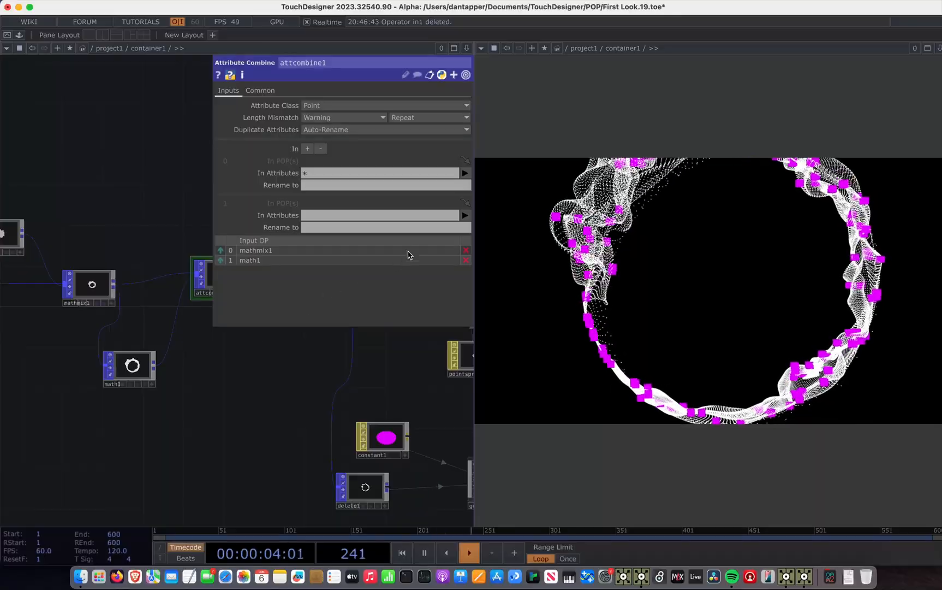
- Set attcombine1's second input to take attribute L and rename it to Rotate
click(465, 215)
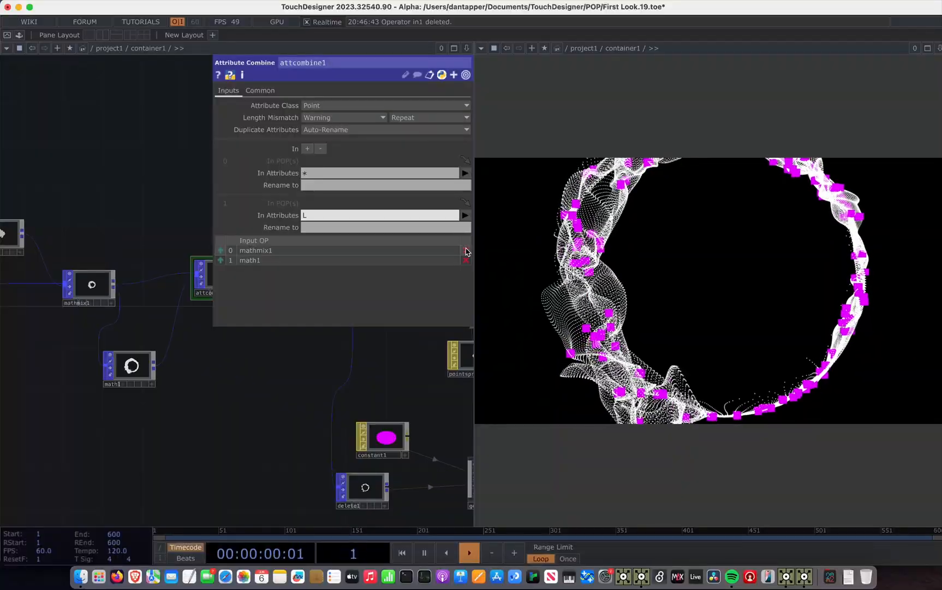
click(365, 228)
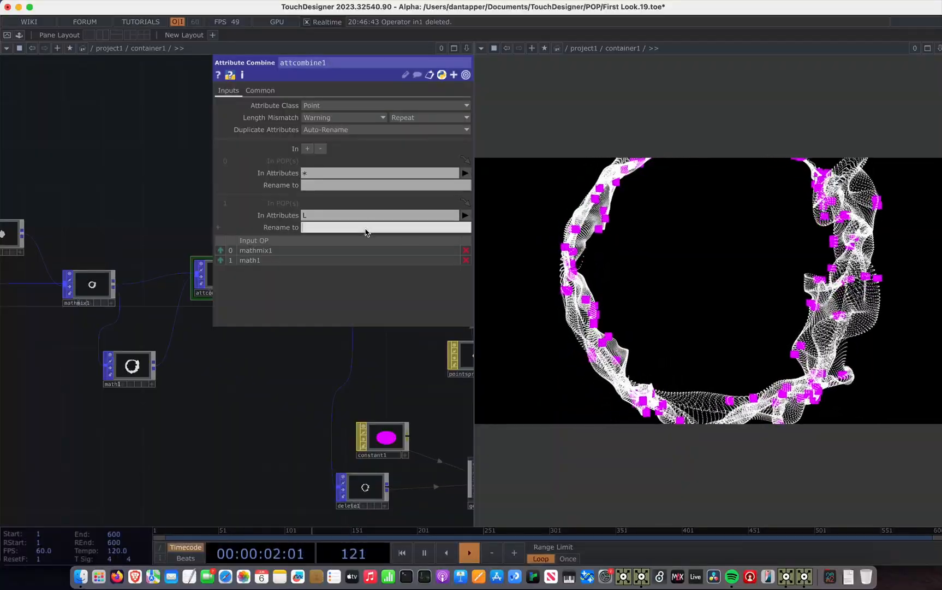
click(266, 407)
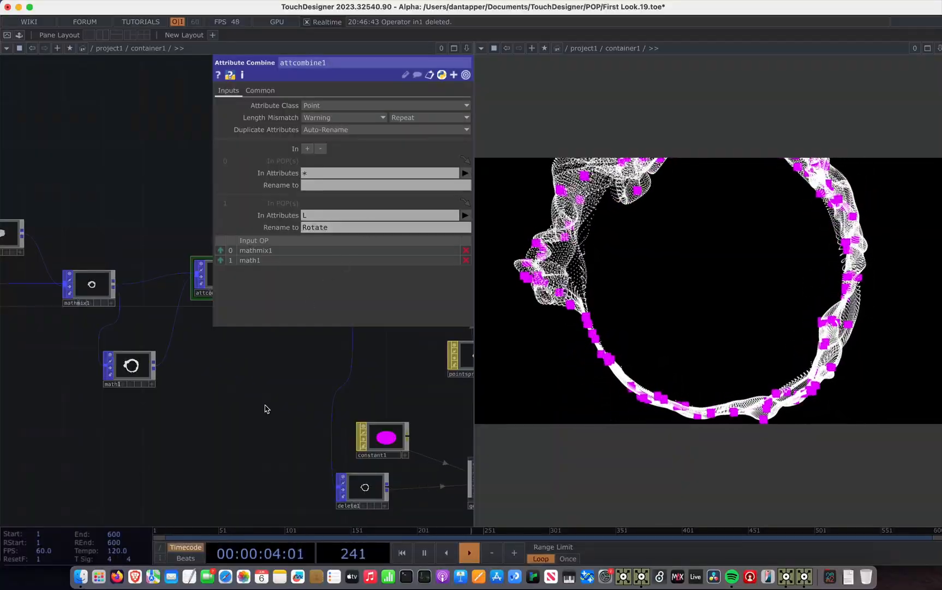
- Map geo2's instance Rotate X, Y and Z to Rotate(0), Rotate(1) and Rotate(2)
drag(266, 408, 156, 383)
click(388, 455)
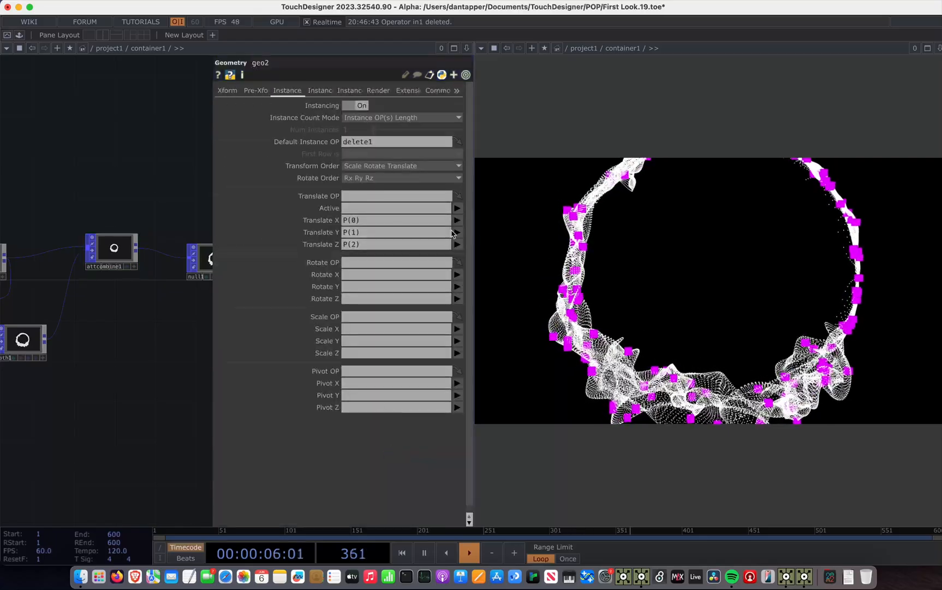
click(457, 286)
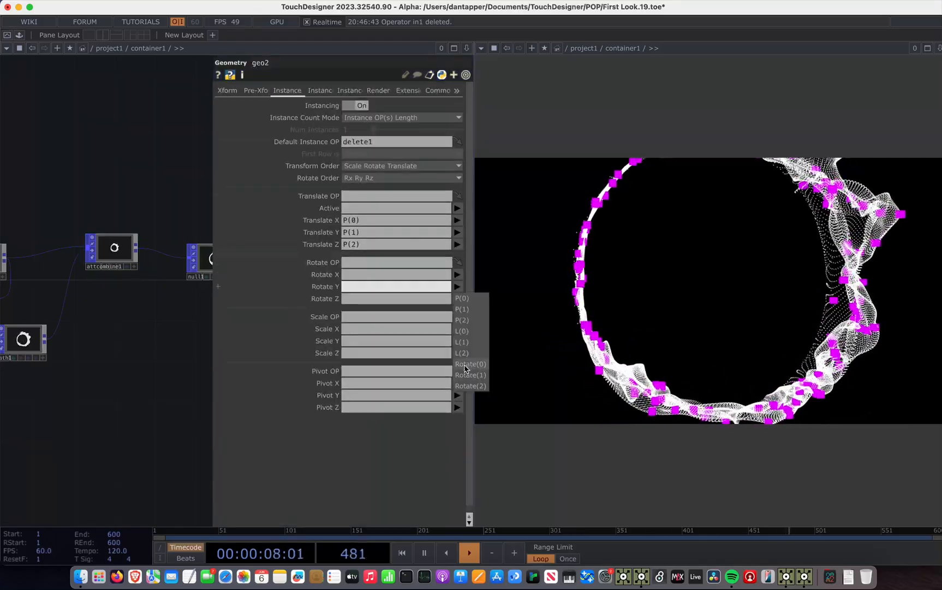
click(407, 277)
click(457, 274)
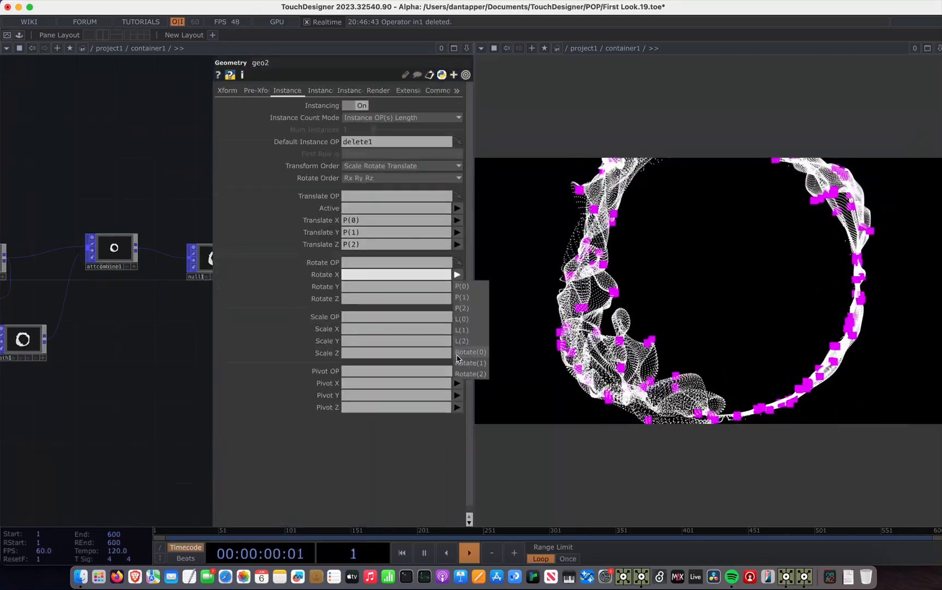
click(458, 352)
click(457, 286)
click(460, 365)
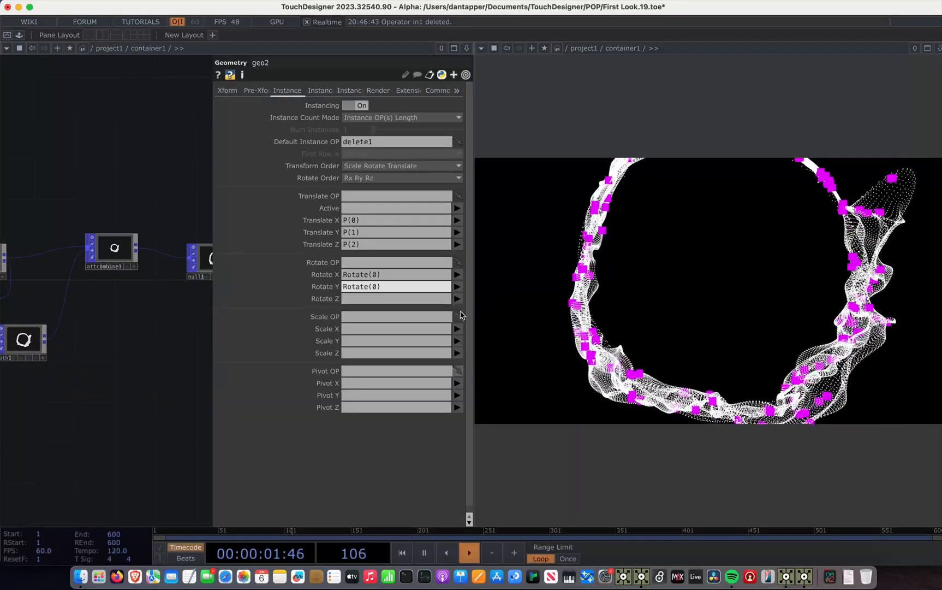
click(457, 286)
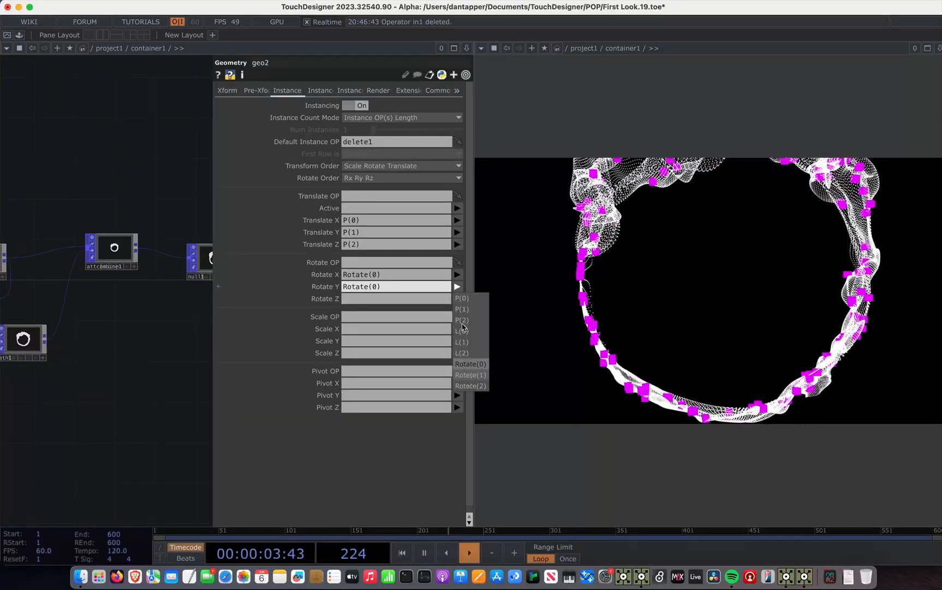
click(469, 374)
click(457, 298)
click(468, 397)
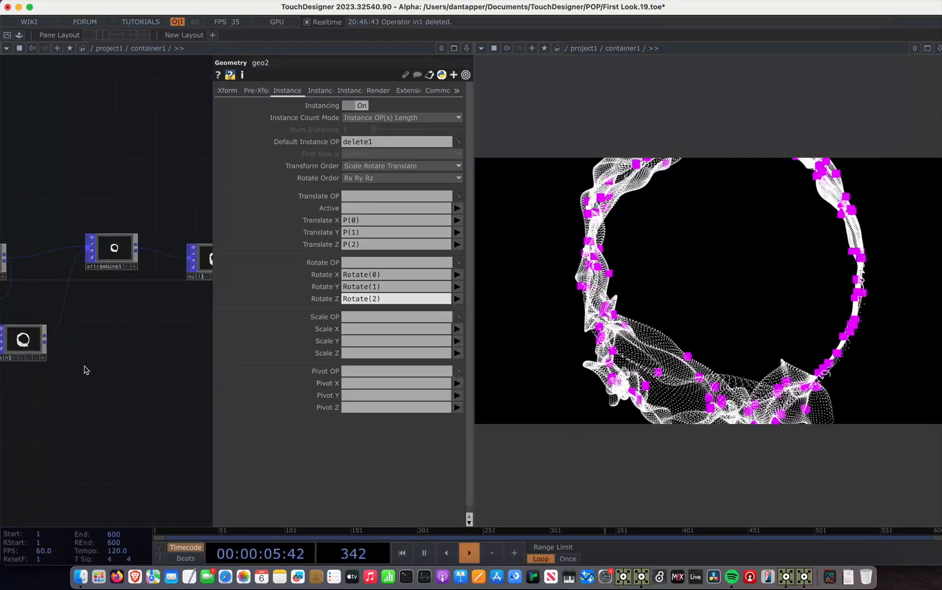
- Open math1's parameters and set Multiply to 100
click(23, 339)
key(p)
key(p)
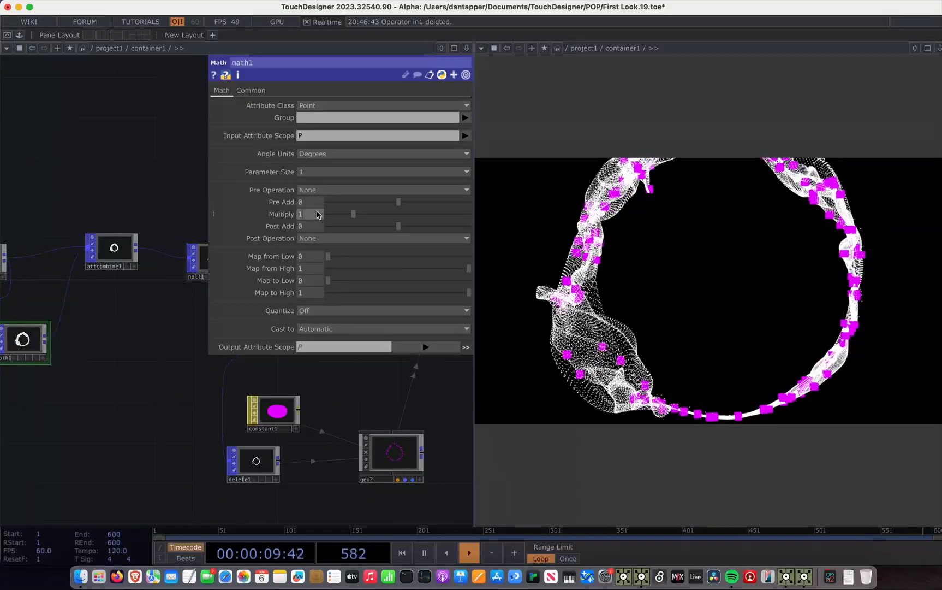
key(Return)
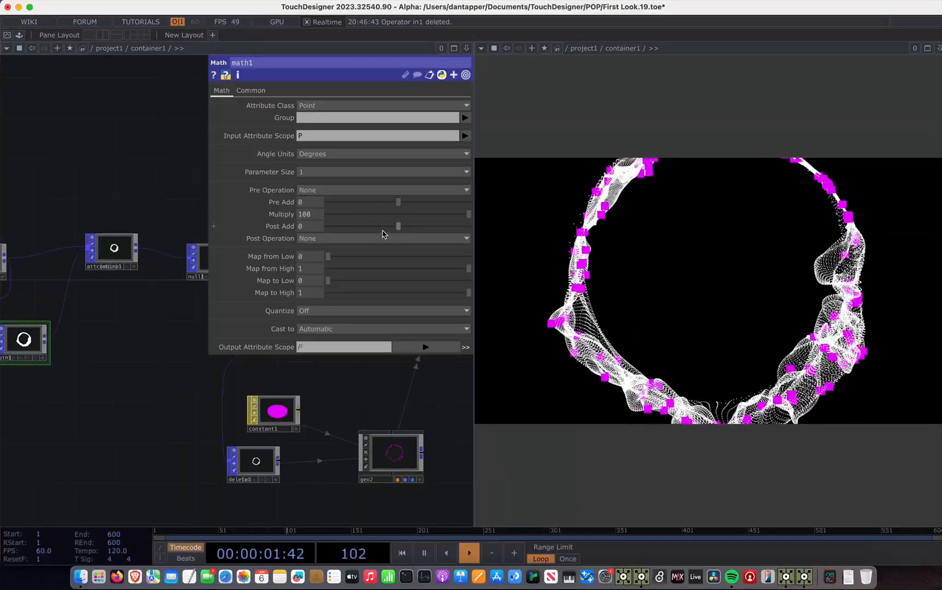
- Try several lower Multiply values on math1, ending at 9.27
drag(392, 218, 371, 218)
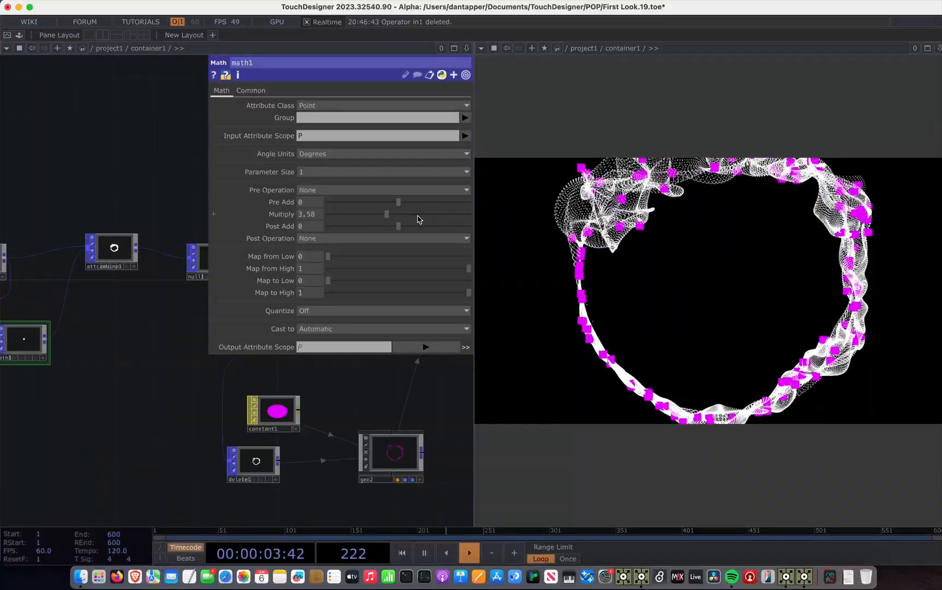
drag(482, 211, 457, 205)
drag(514, 195, 531, 193)
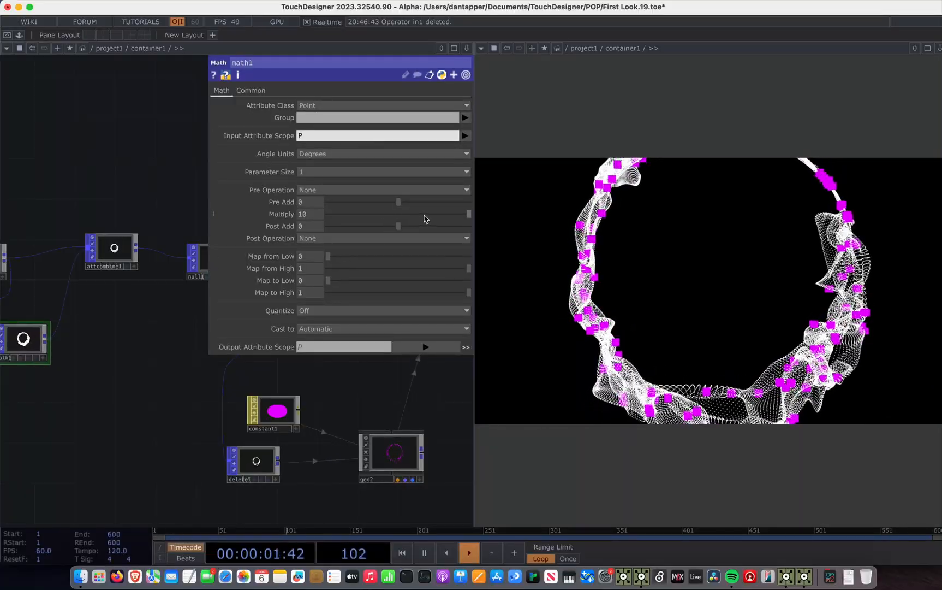
click(355, 213)
click(459, 214)
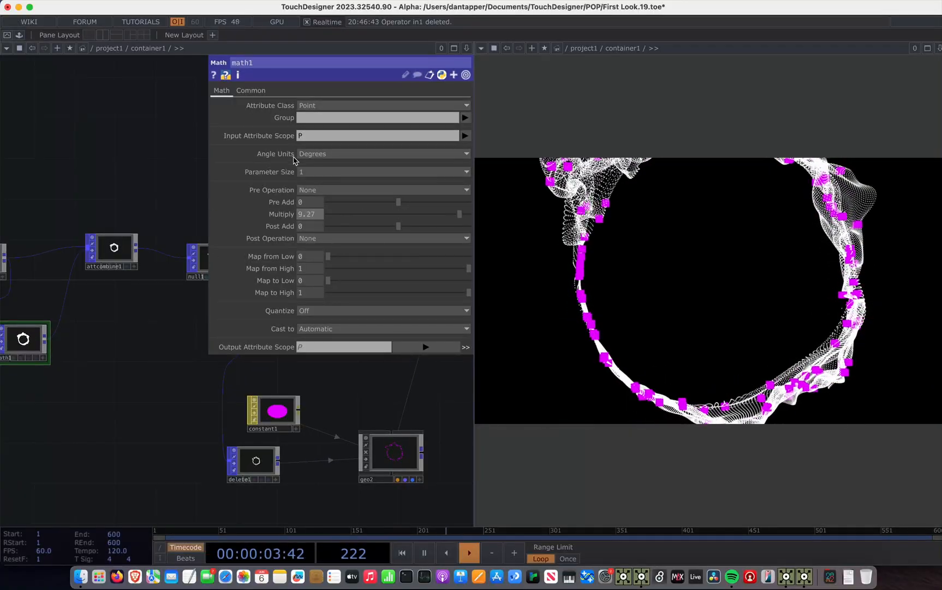
- Change math1's Input Attribute Scope to L and set Multiply to 180
click(465, 136)
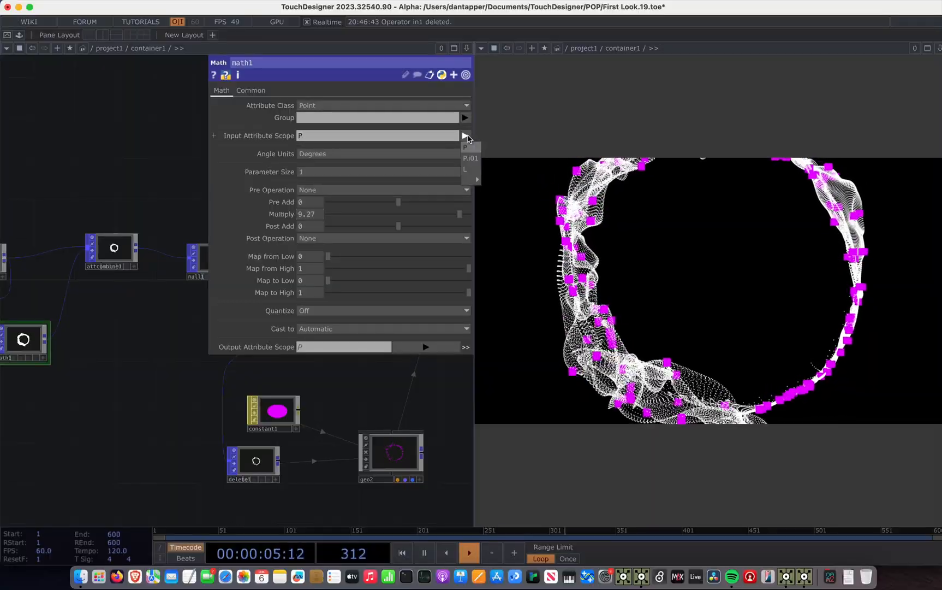
click(465, 168)
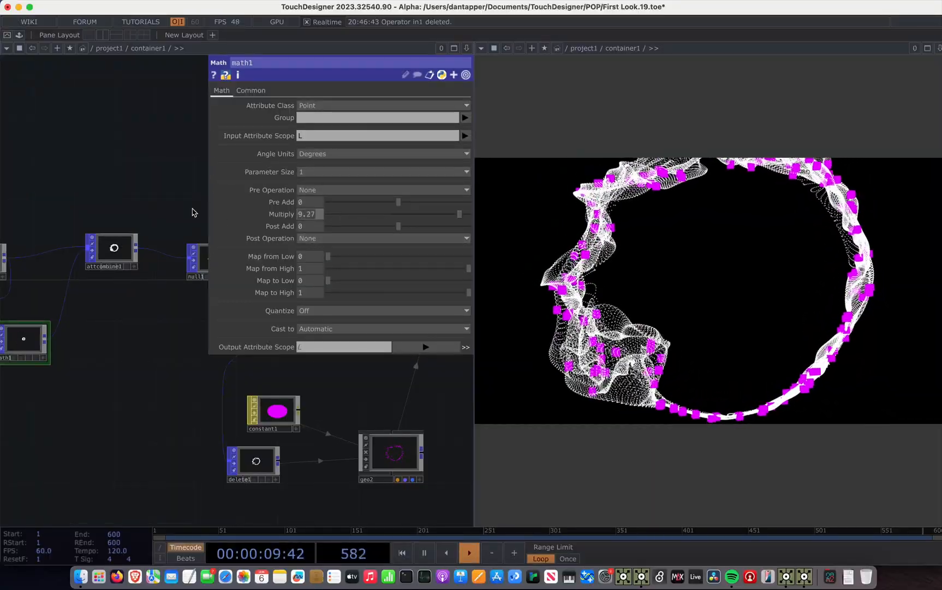
text(180)
key(Return)
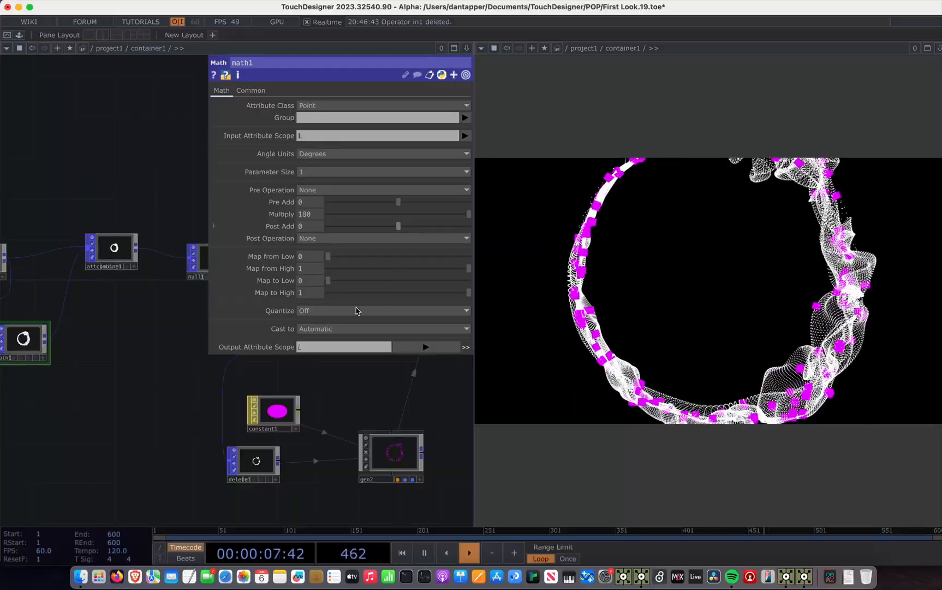
- Set math1's Pre Operation to degrees(A)
click(358, 190)
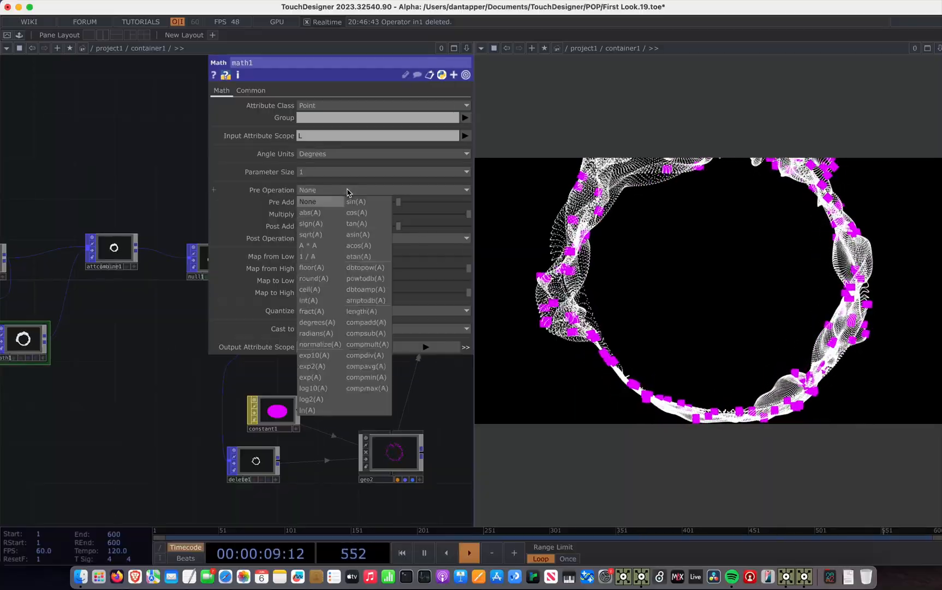
click(320, 322)
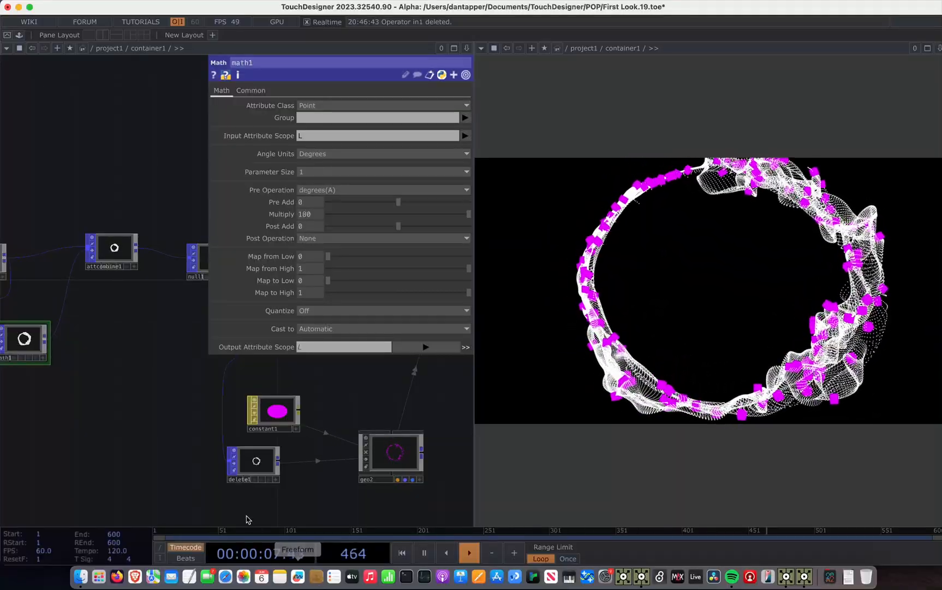
drag(343, 498, 281, 464)
drag(379, 479, 392, 417)
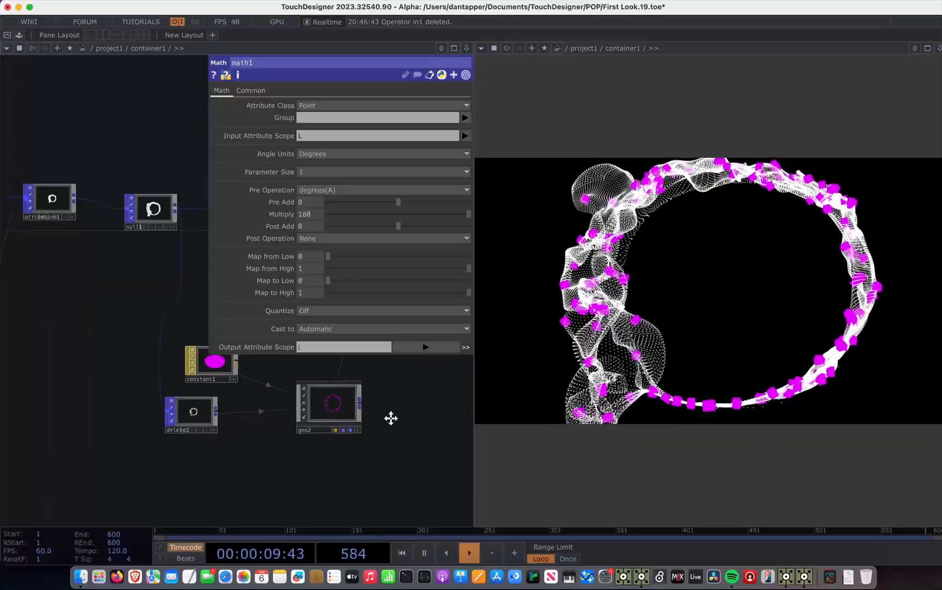
- Add a Proximity POP fed by delete1, place it below geo2, and show its parameters
drag(334, 359, 365, 374)
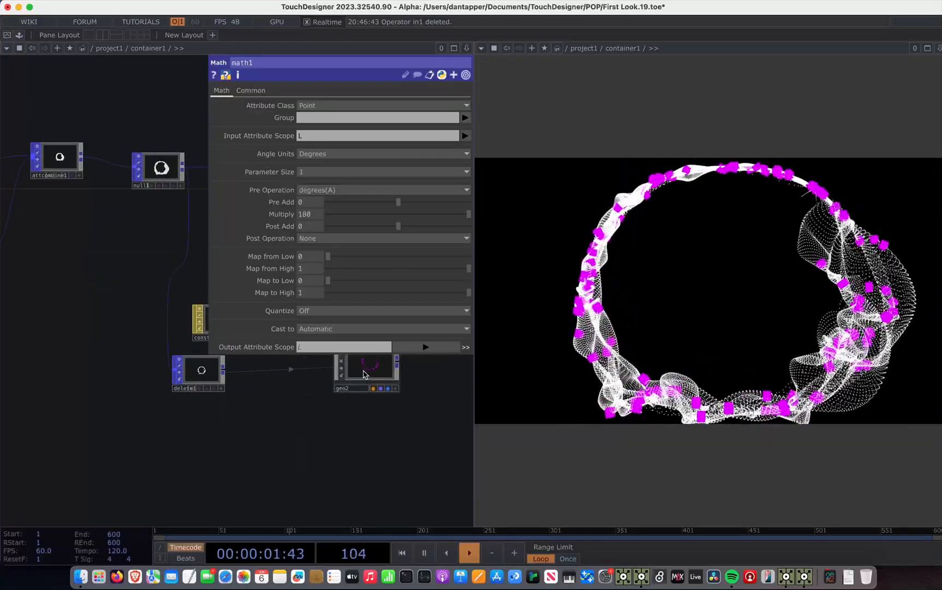
key(p)
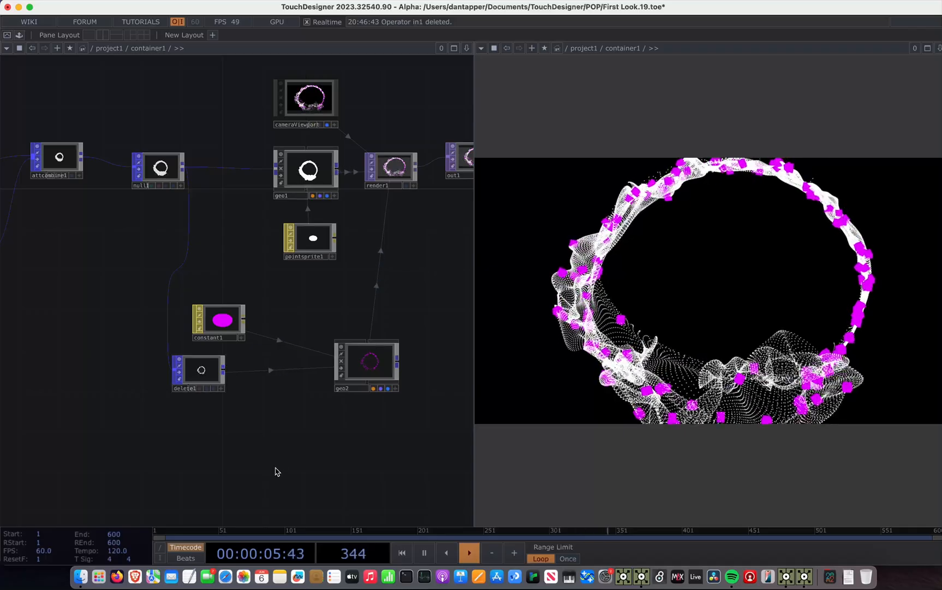
click(228, 371)
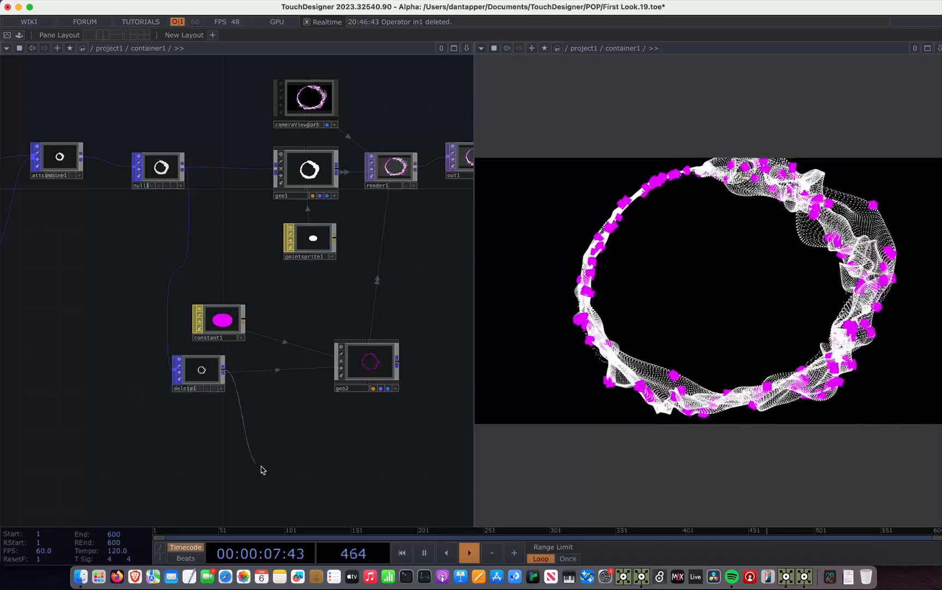
click(260, 476)
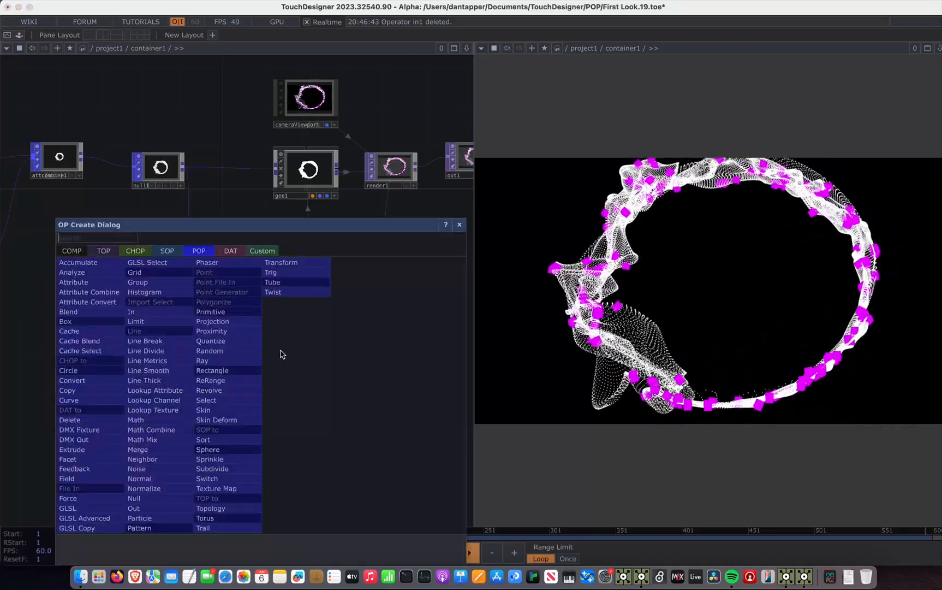
click(218, 330)
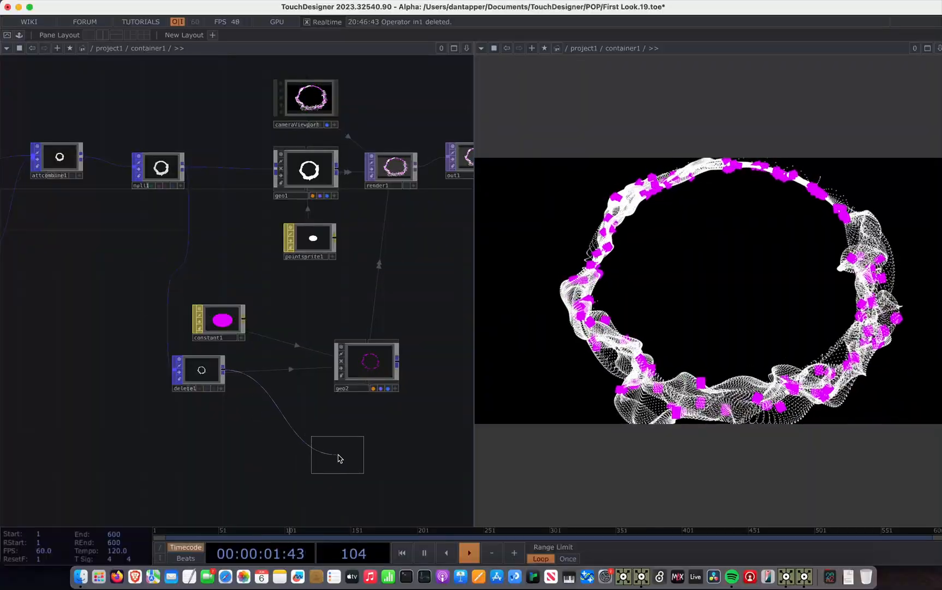
click(345, 461)
scroll(344, 460, up, 10)
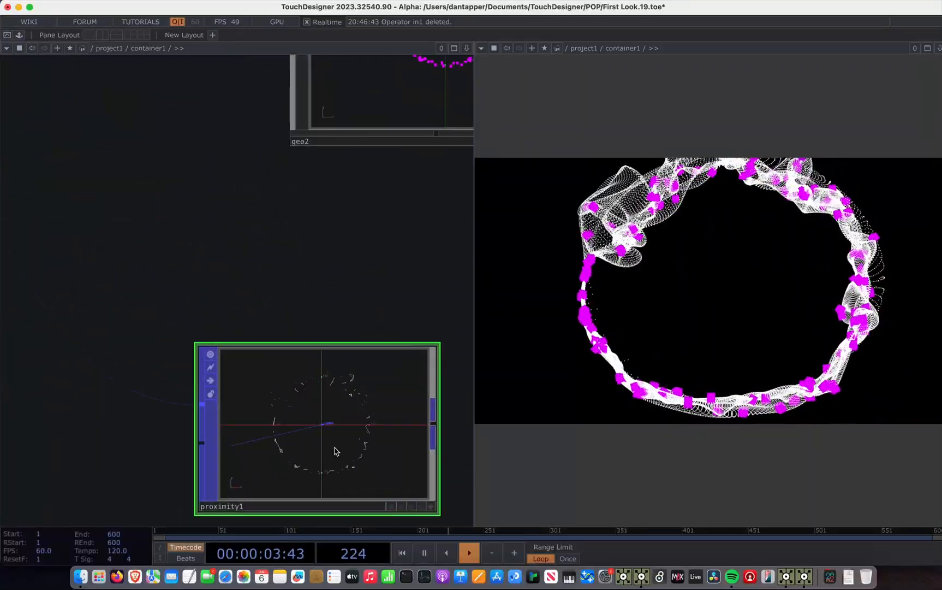
scroll(335, 448, down, 10)
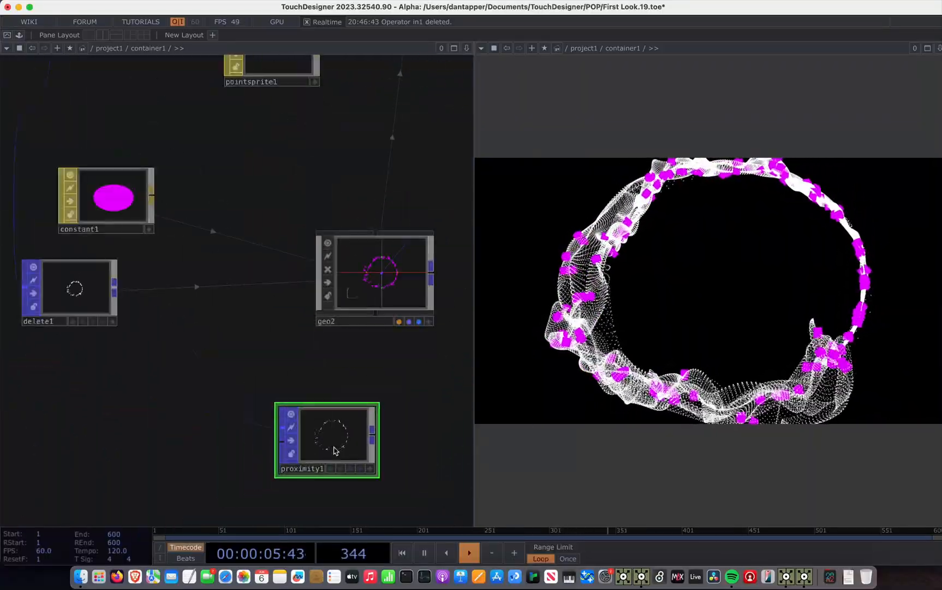
key(p)
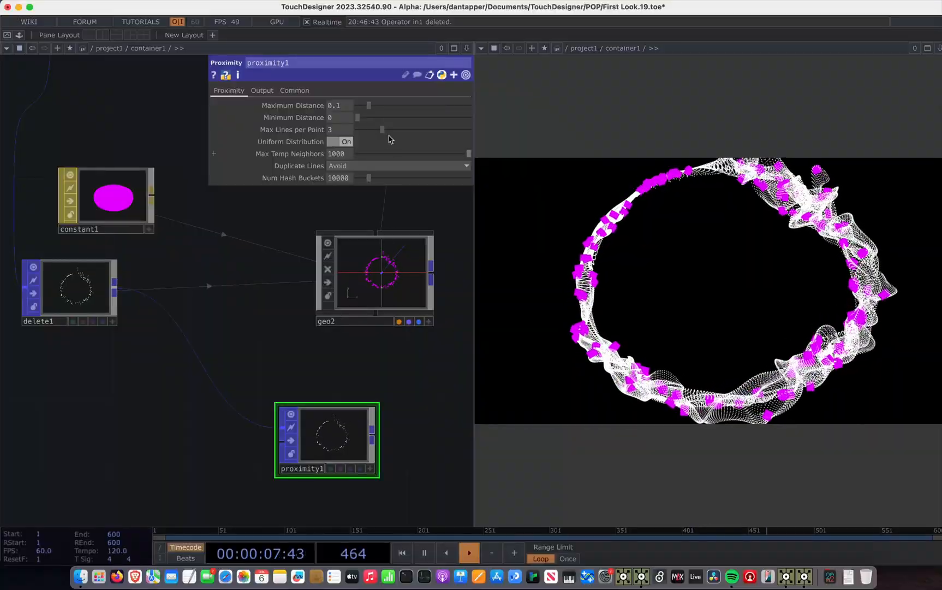
- Add a Geometry component beside proximity1, connected to its output, and hide the parameters
drag(408, 425, 288, 387)
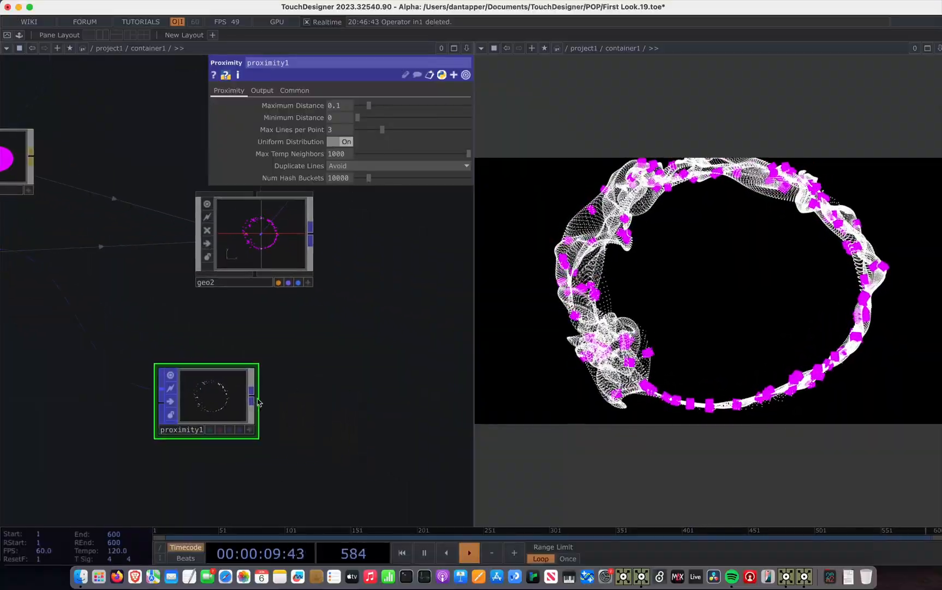
click(336, 381)
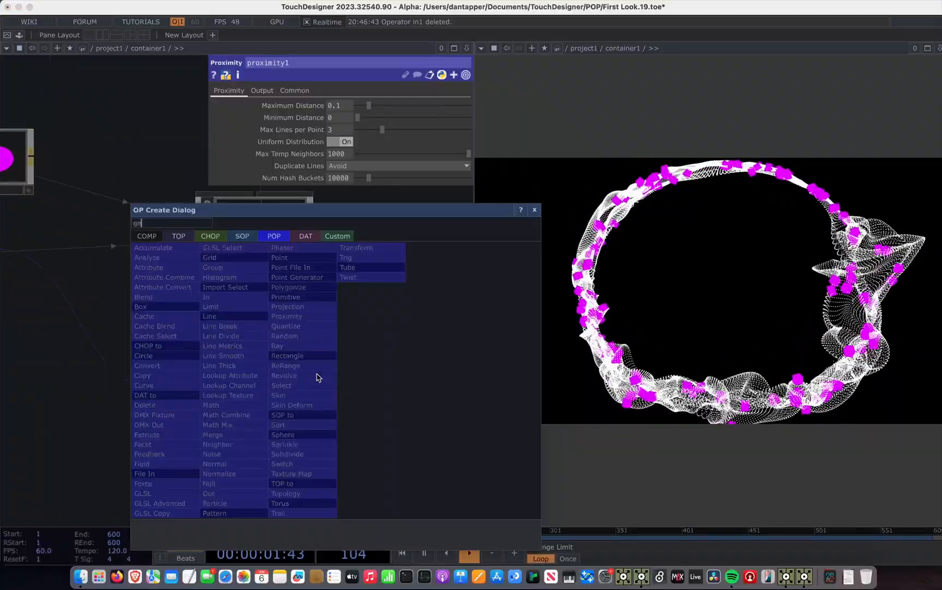
text(ge)
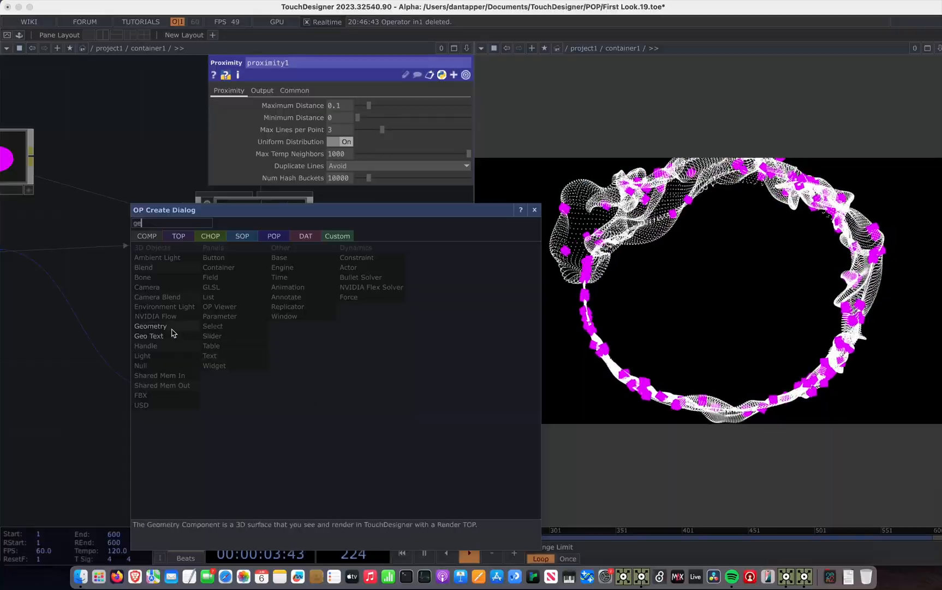
click(163, 327)
click(364, 388)
click(185, 338)
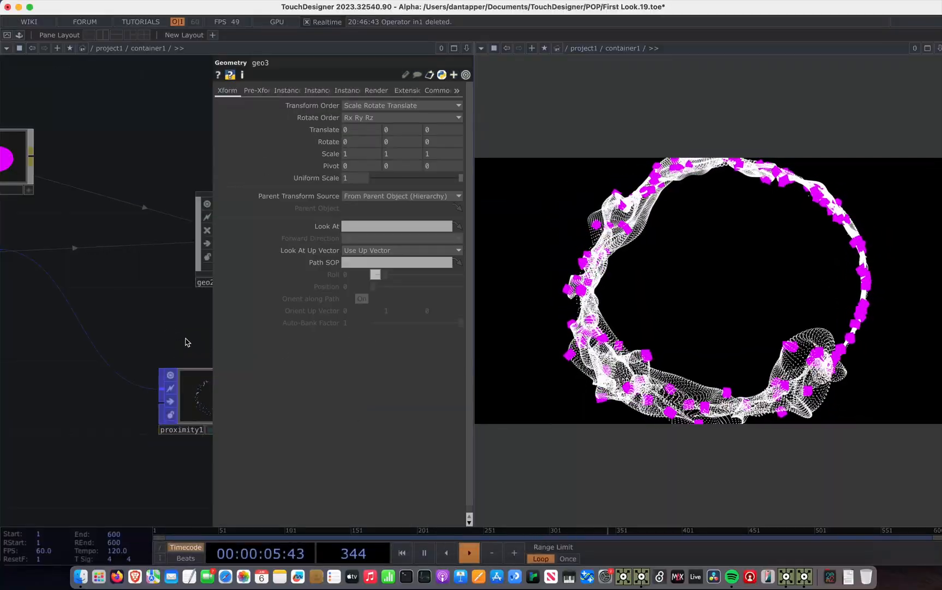
key(p)
- Add a Constant material between geo2 and geo3 and assign it to geo3
drag(457, 248, 343, 249)
key(Tab)
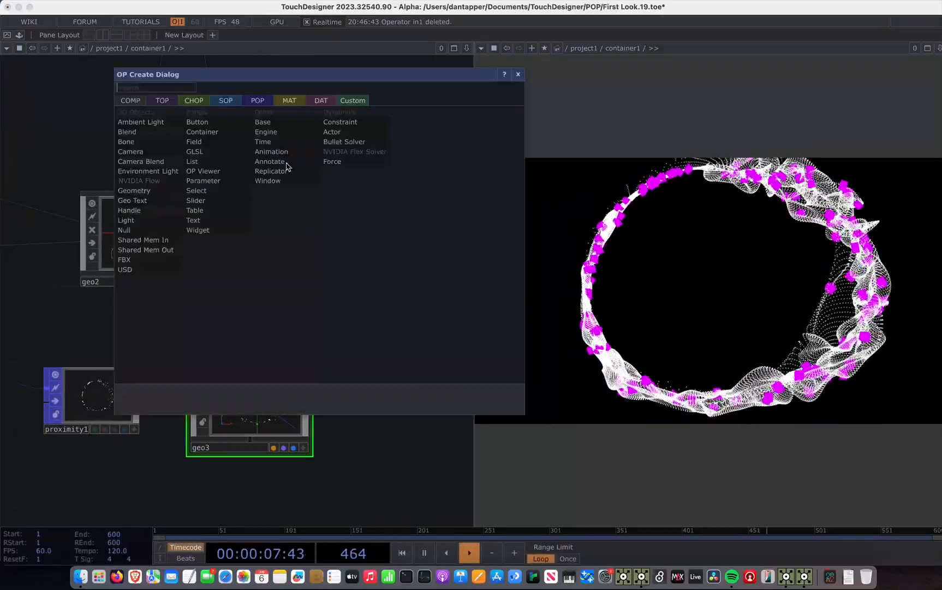
click(289, 100)
click(133, 112)
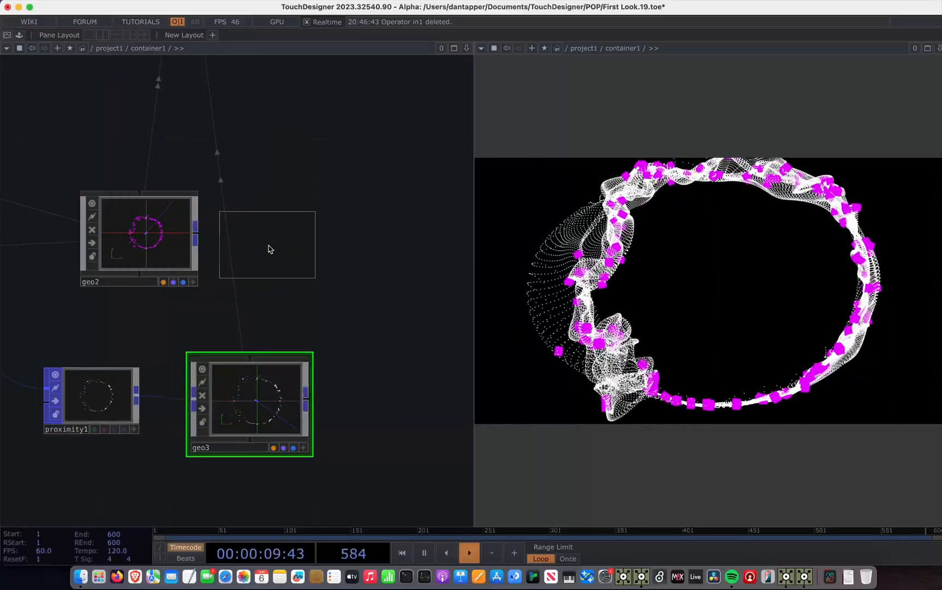
click(273, 251)
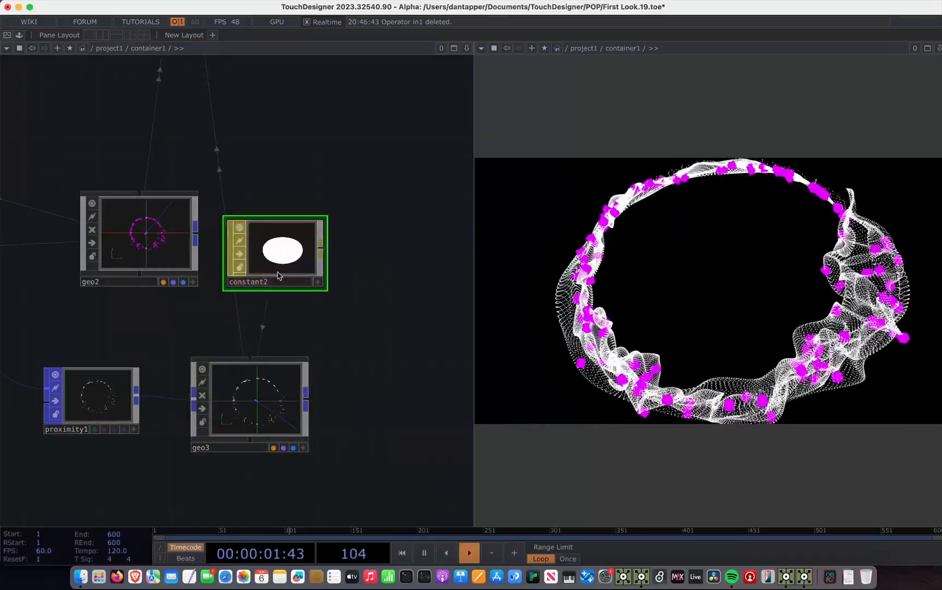
- Set the constant2 material's color to yellow (red 0.91, green 1, blue 0)
key(p)
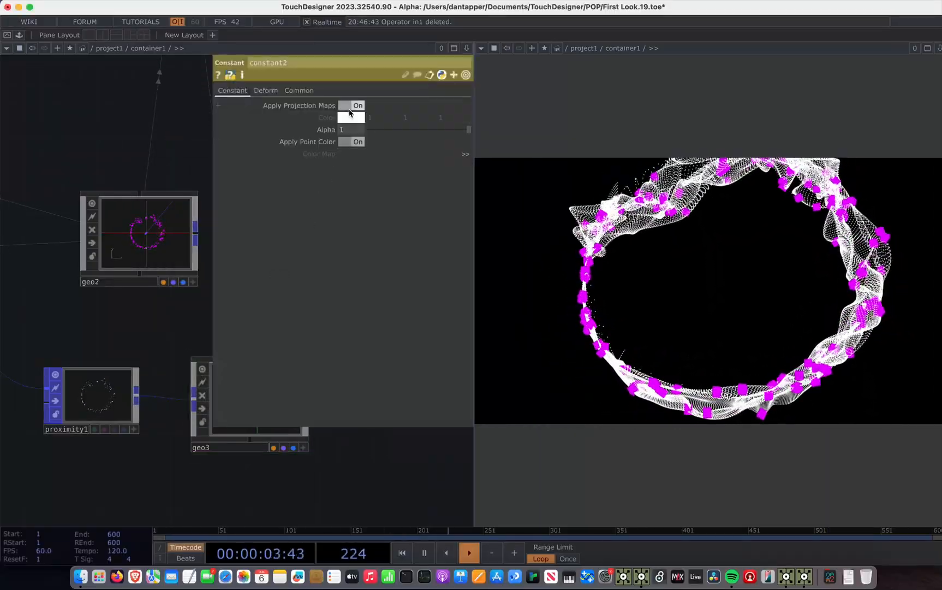
click(352, 118)
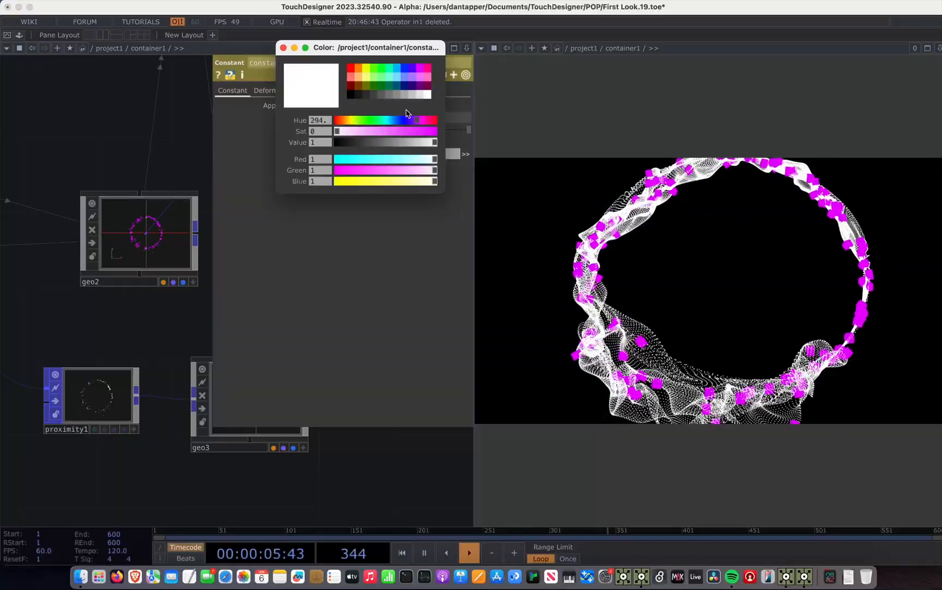
click(365, 73)
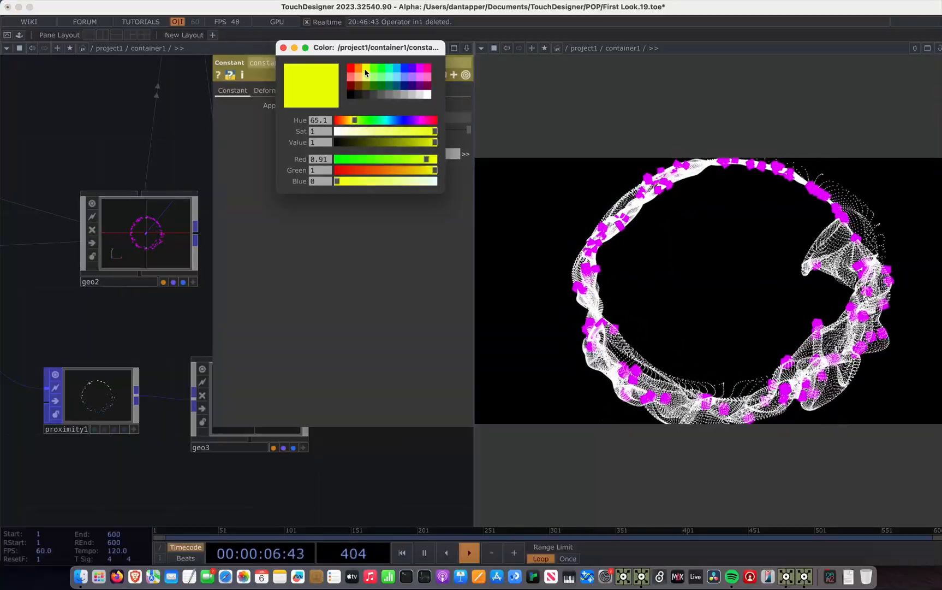
click(283, 47)
click(179, 120)
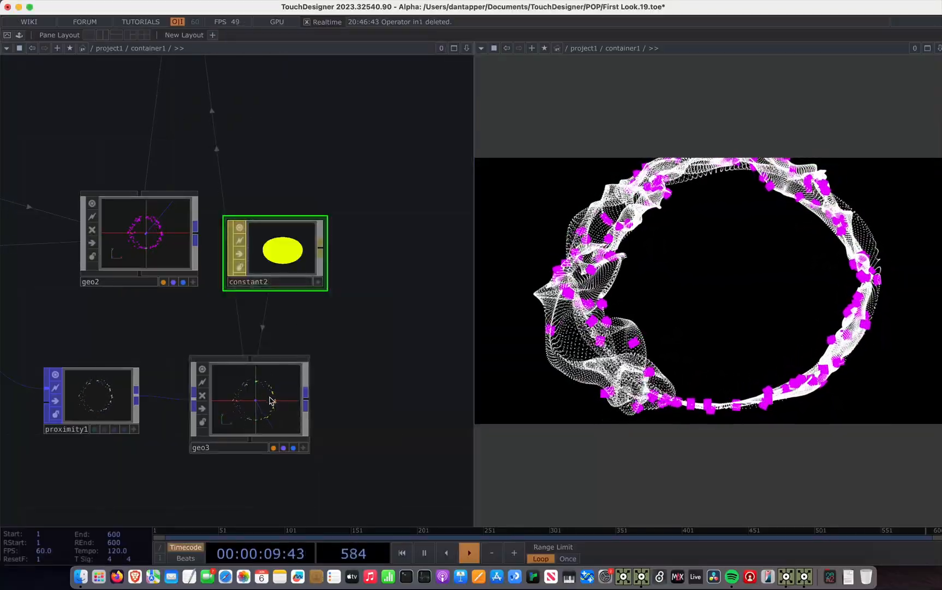
- Raise proximity1's Maximum Distance to 0.396
scroll(325, 404, down, 5)
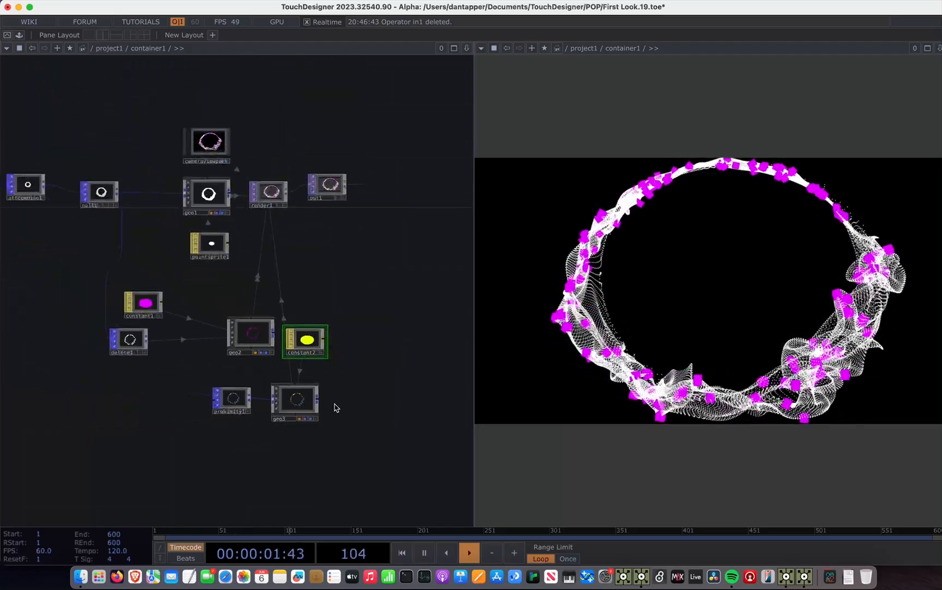
scroll(309, 402, up, 2)
click(306, 405)
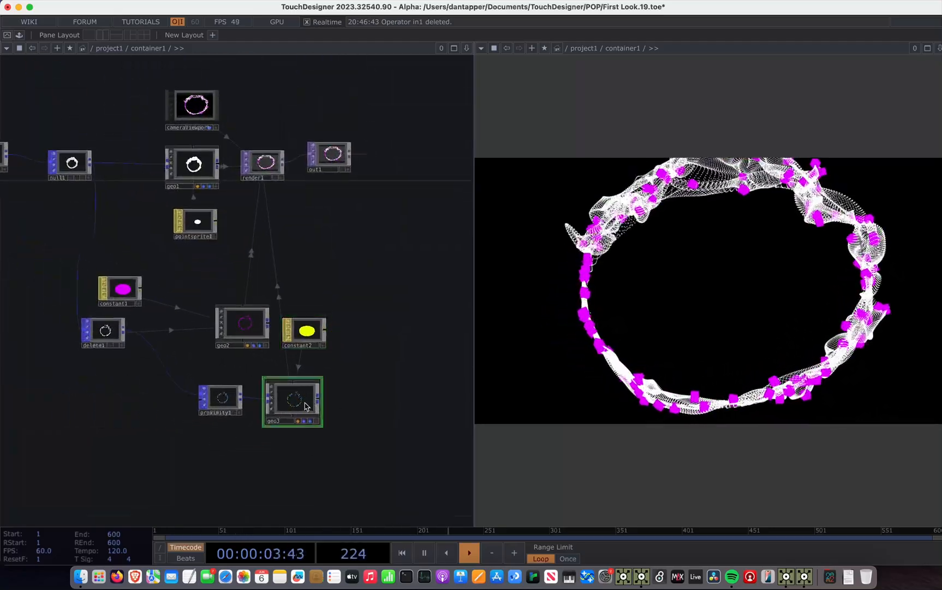
key(p)
drag(201, 377, 119, 384)
click(137, 403)
drag(415, 104, 433, 107)
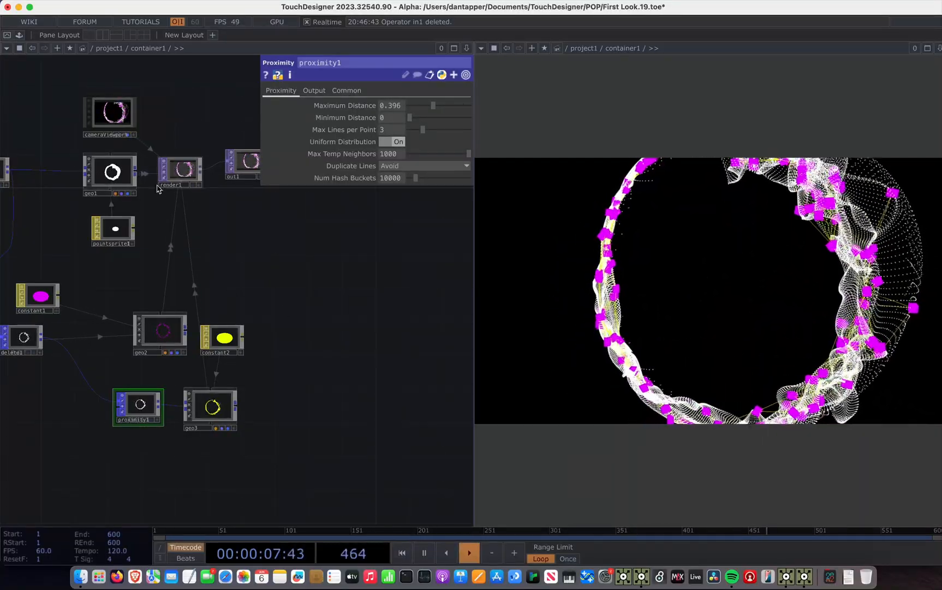
- While geo1 is hidden from the render, set proximity1's Maximum Distance to 0.278, Minimum Distance to 0.13 and Max Lines per Point to 10
click(122, 193)
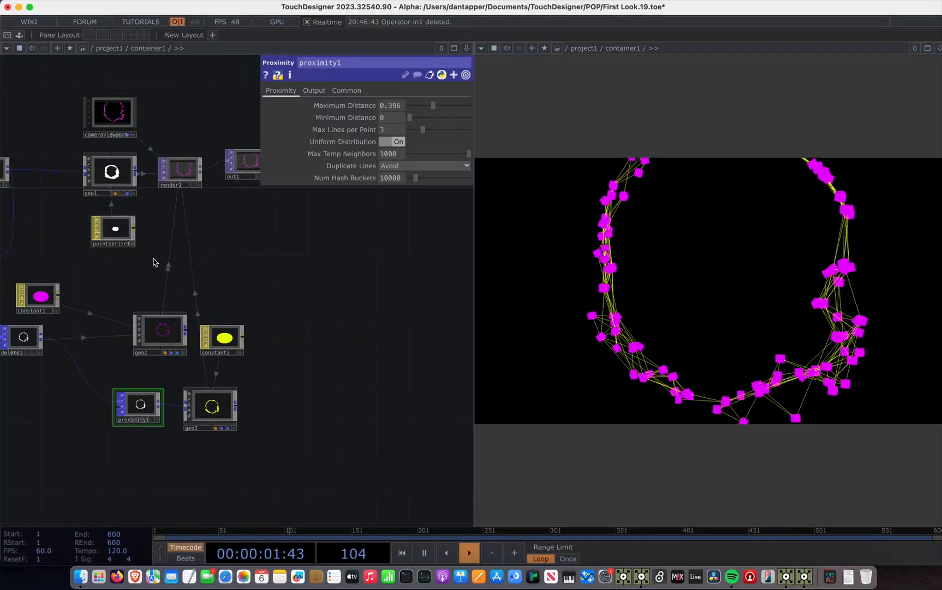
drag(691, 265, 730, 230)
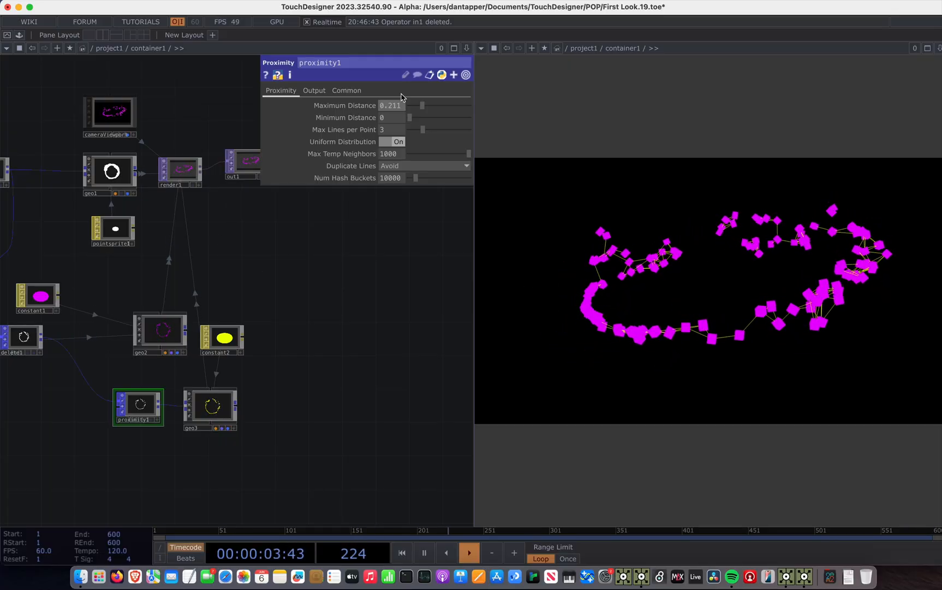
drag(411, 120, 454, 108)
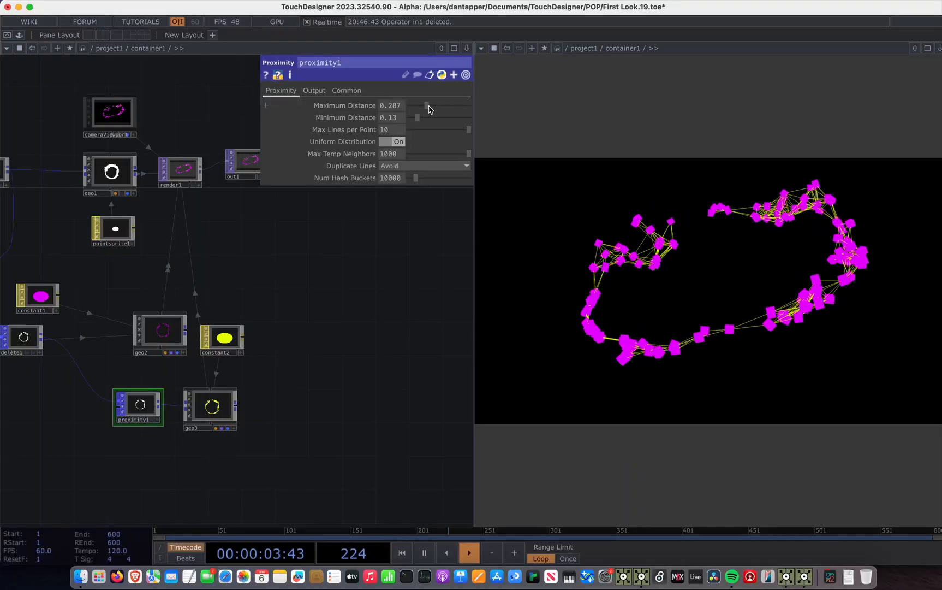
drag(429, 109, 429, 107)
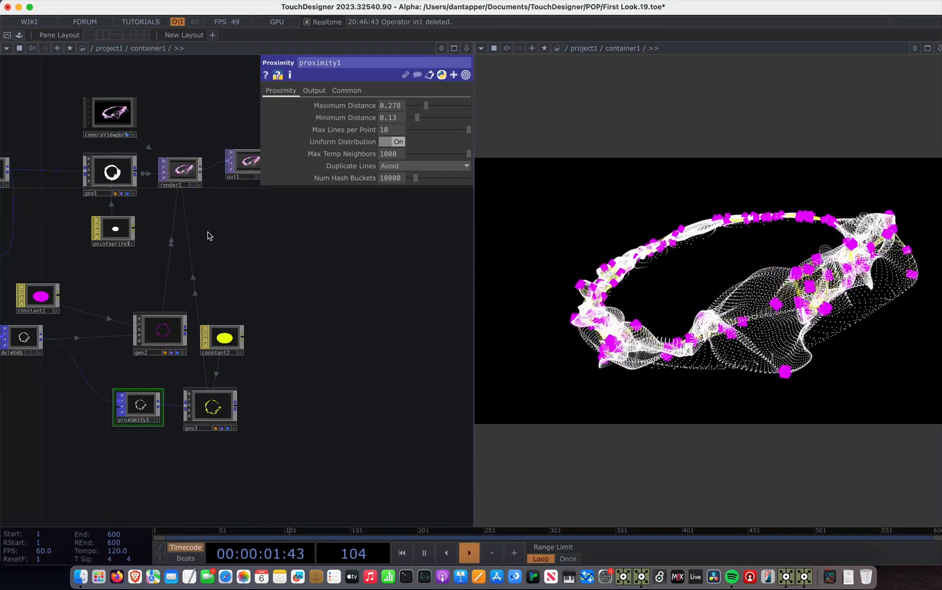
- Set the pointsprite1 material's color to light blue (red 0, green 0.73, blue 1)
click(113, 229)
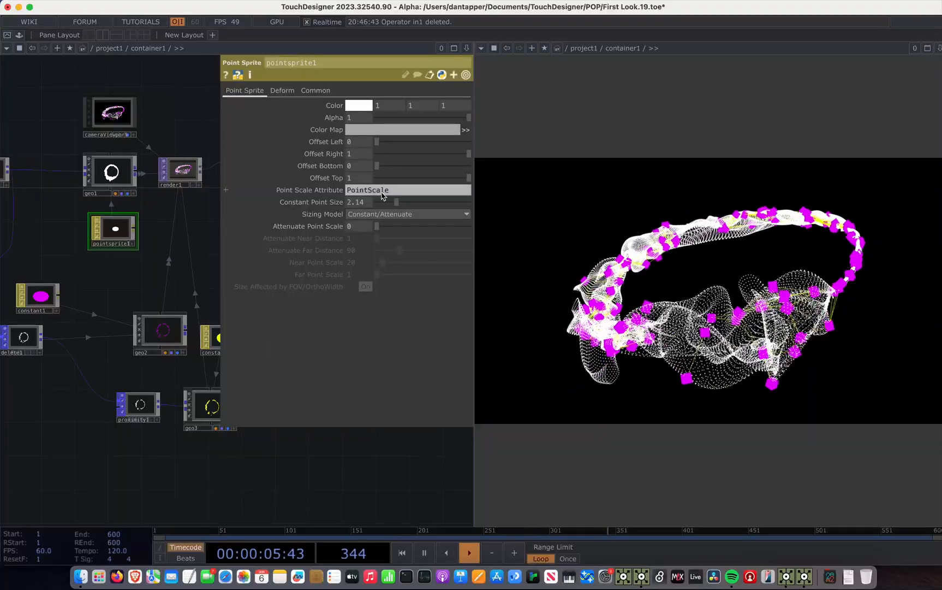
click(359, 105)
click(395, 69)
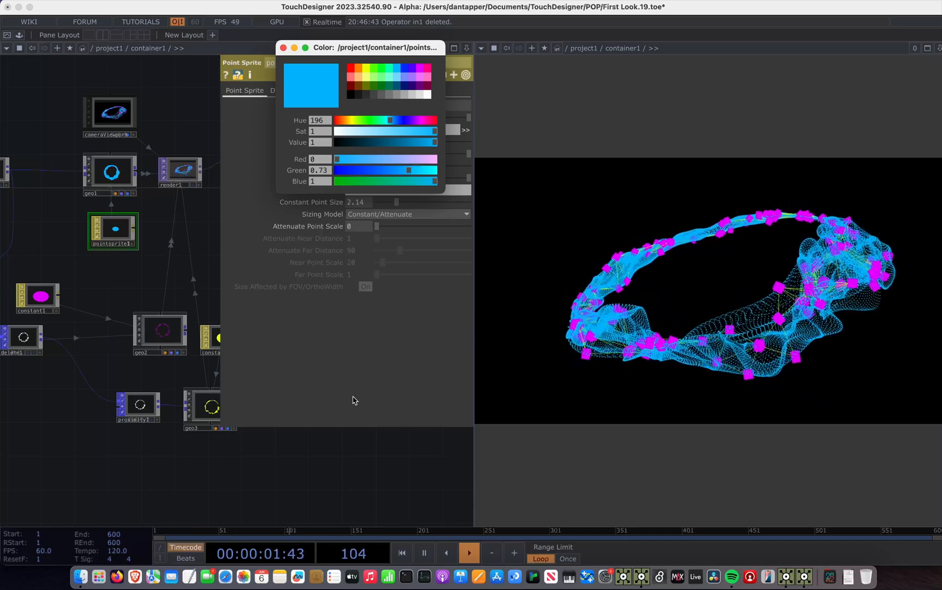
click(212, 481)
key(p)
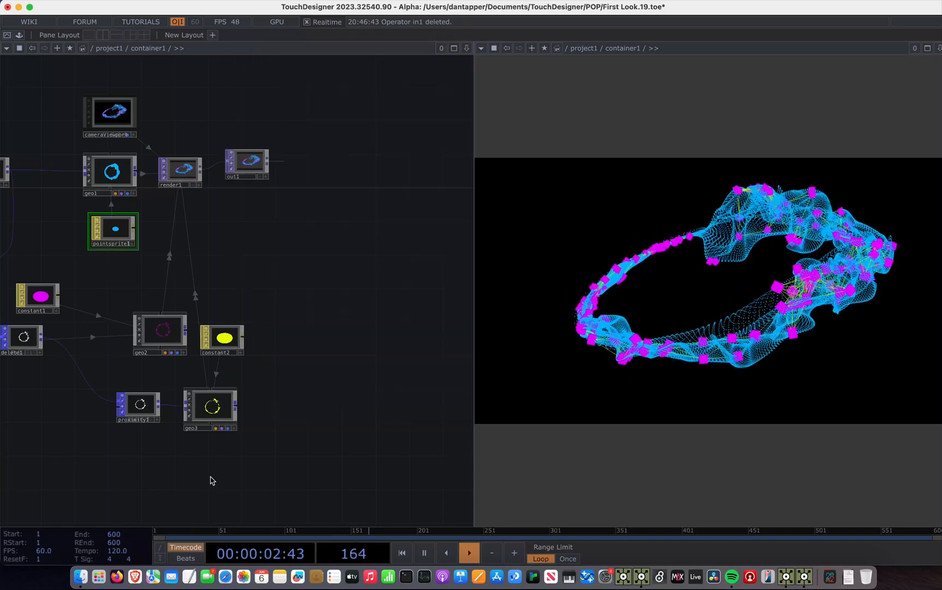
- Replace the constant2 material with a Line material assigned to geo3 and place it just above geo3
click(228, 343)
key(Delete)
key(Tab)
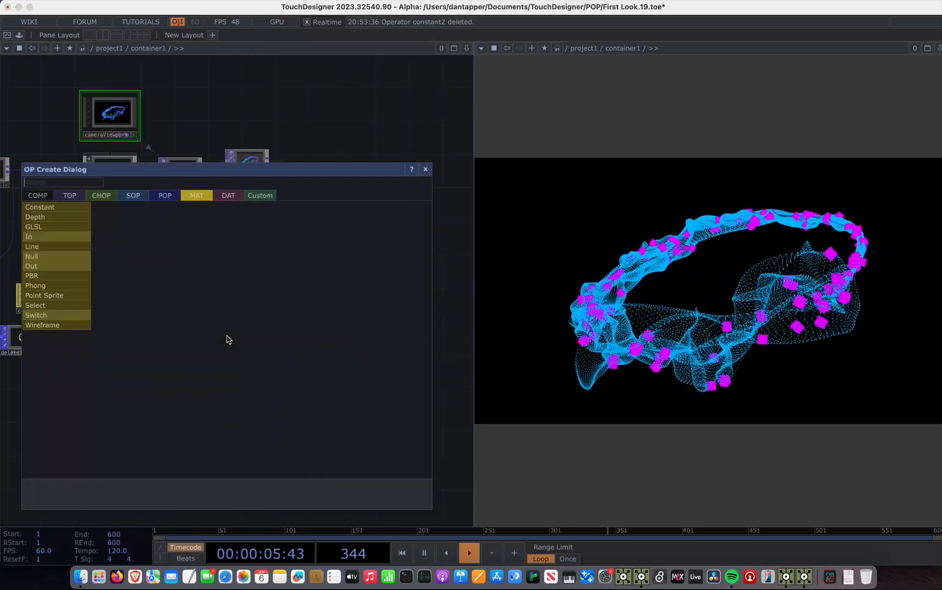
click(57, 247)
click(209, 326)
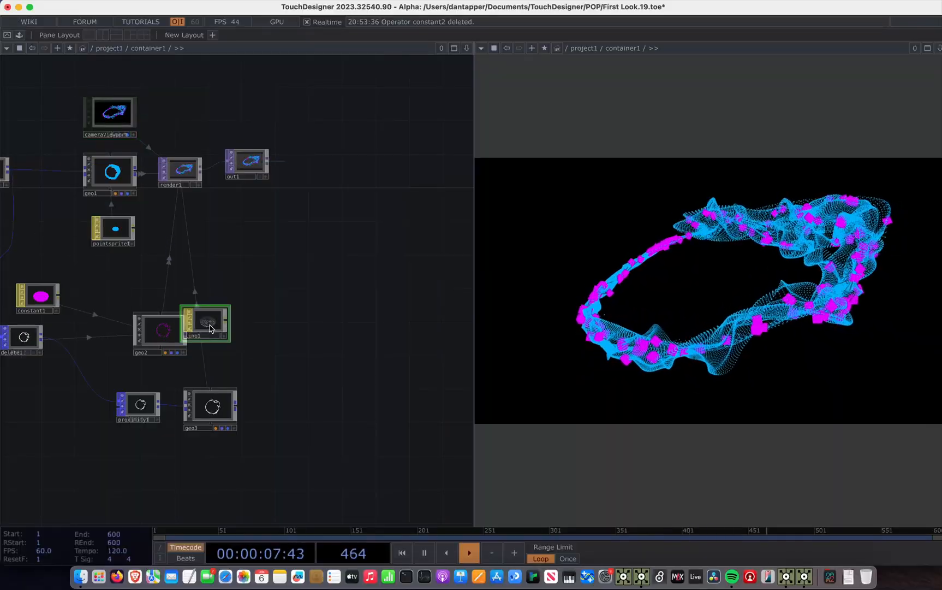
drag(210, 325, 212, 405)
click(211, 393)
drag(208, 318, 225, 342)
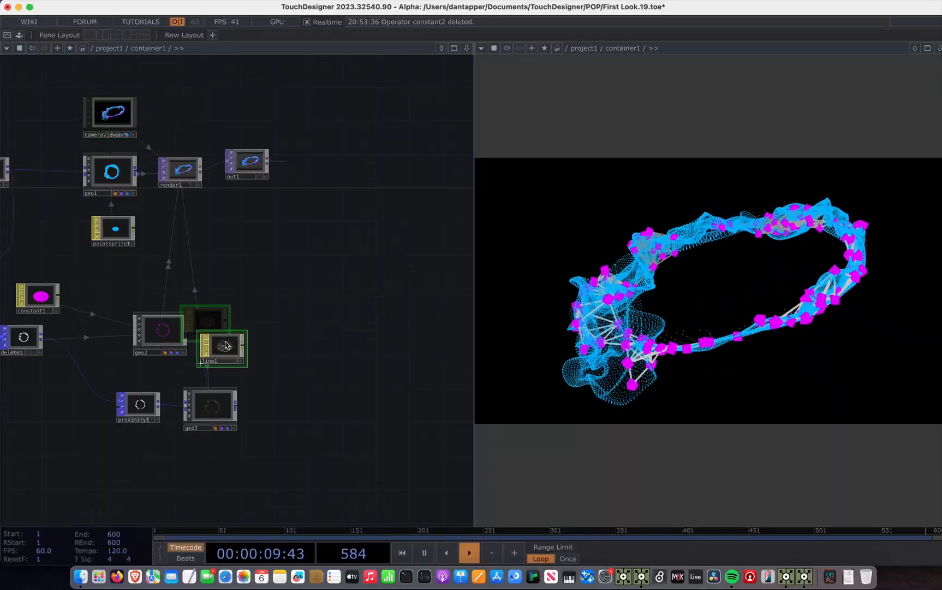
- Set the line1 material's Line Near Color to yellow (red 0.91, green 1, blue 0)
key(p)
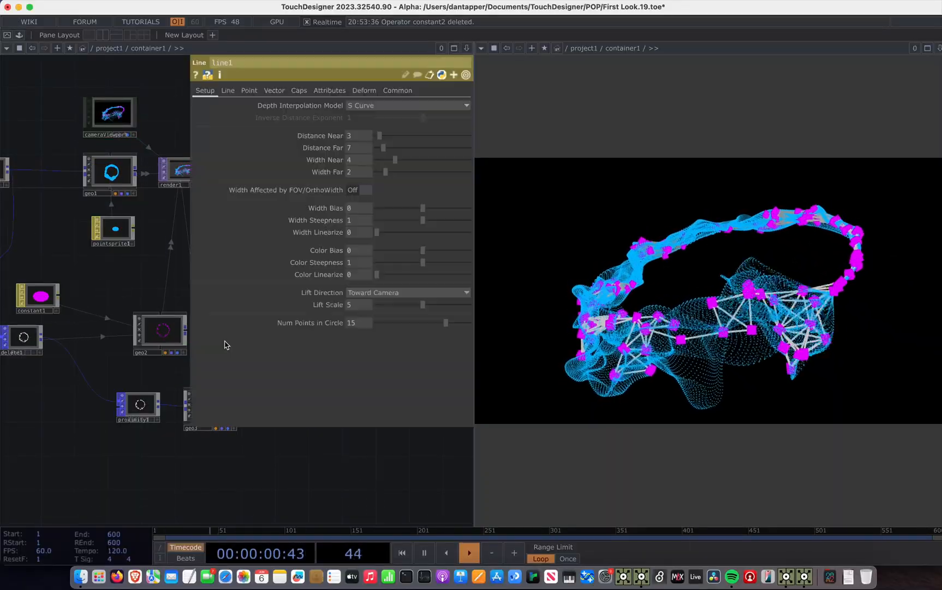
click(229, 90)
click(358, 183)
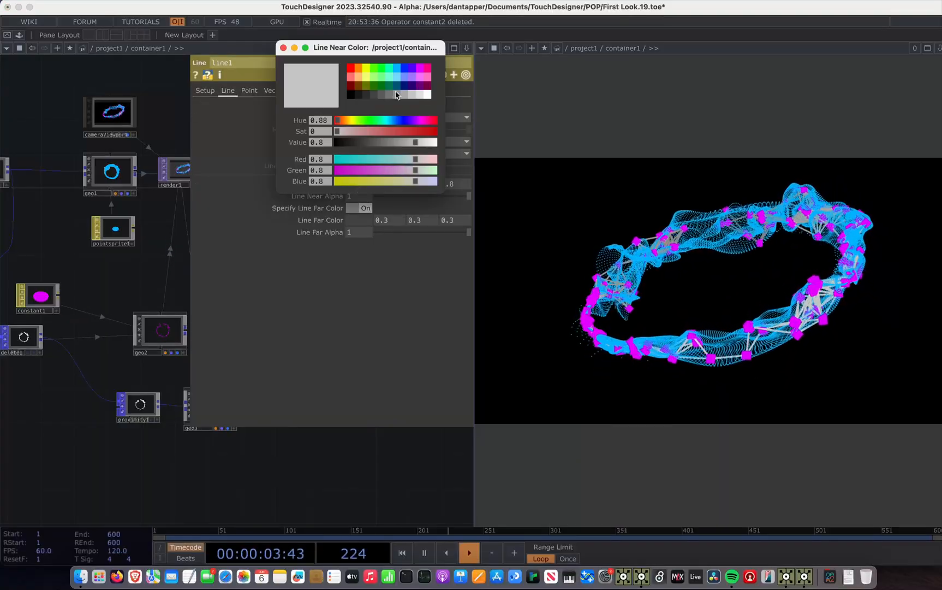
click(366, 68)
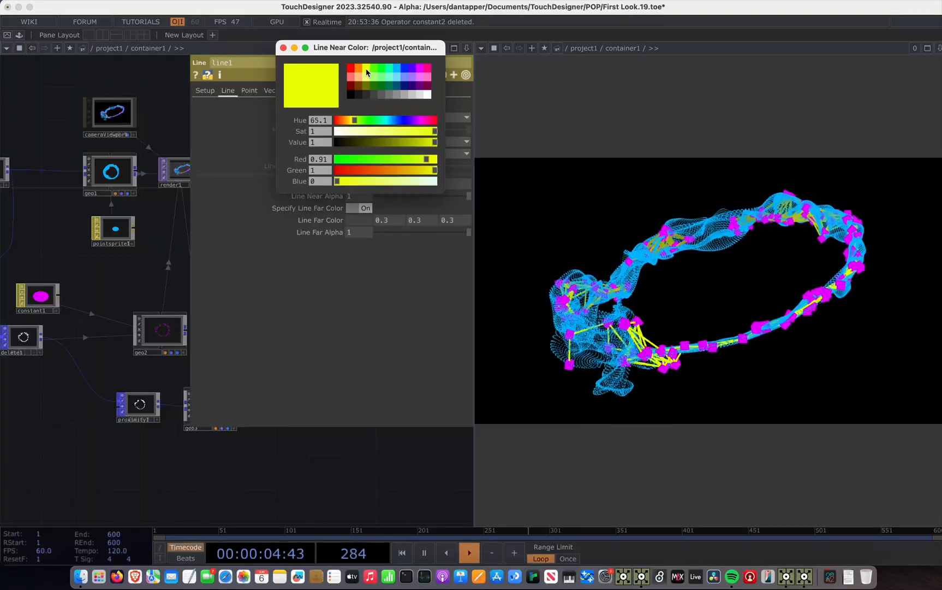
- Finish the line color choice and review the line1 material's distance and width settings
click(283, 47)
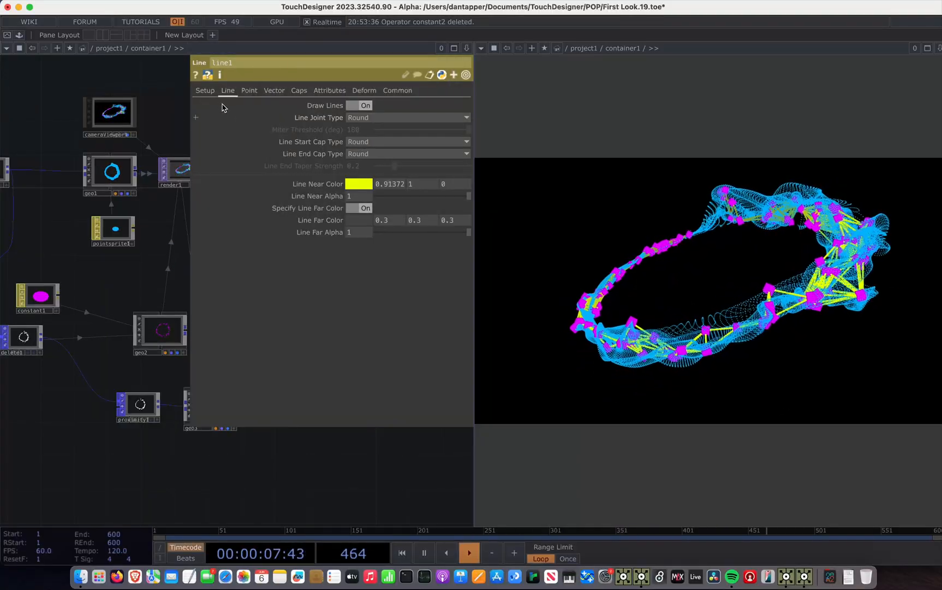
click(206, 90)
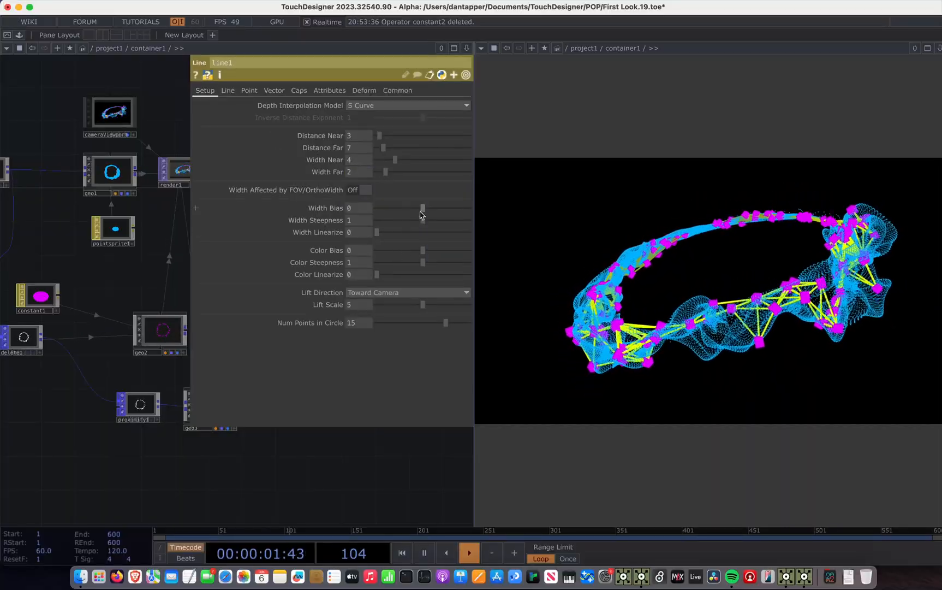
key(p)
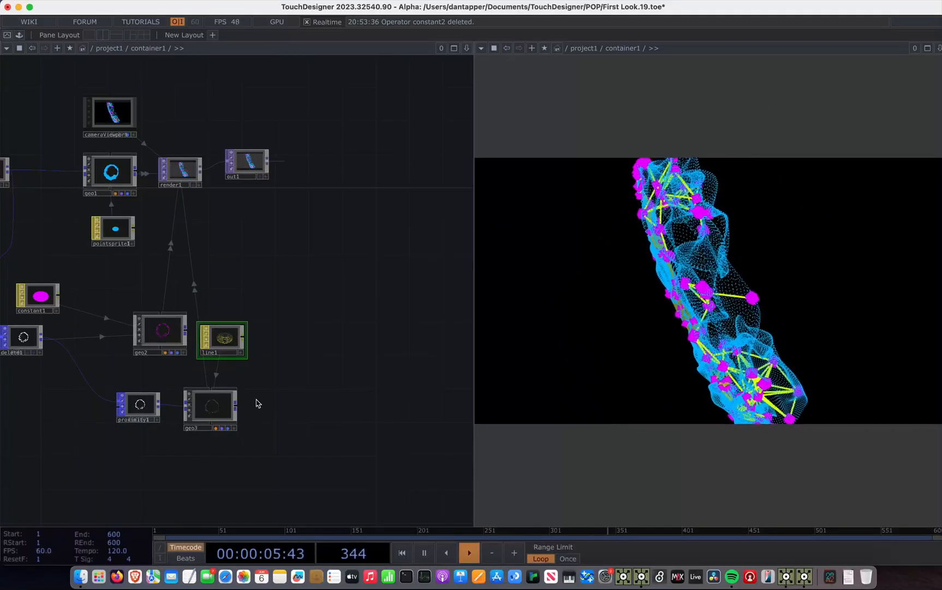
- Return to the project1 network and connect the centroid component's output to rgbkey1 in place of container1
scroll(257, 401, down, 5)
scroll(257, 401, down, 2)
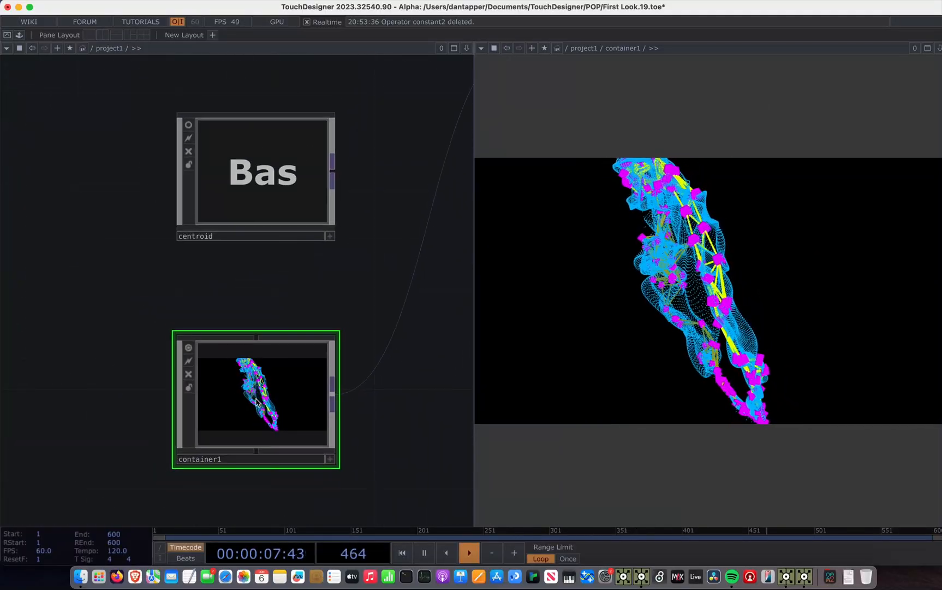
scroll(256, 399, down, 2)
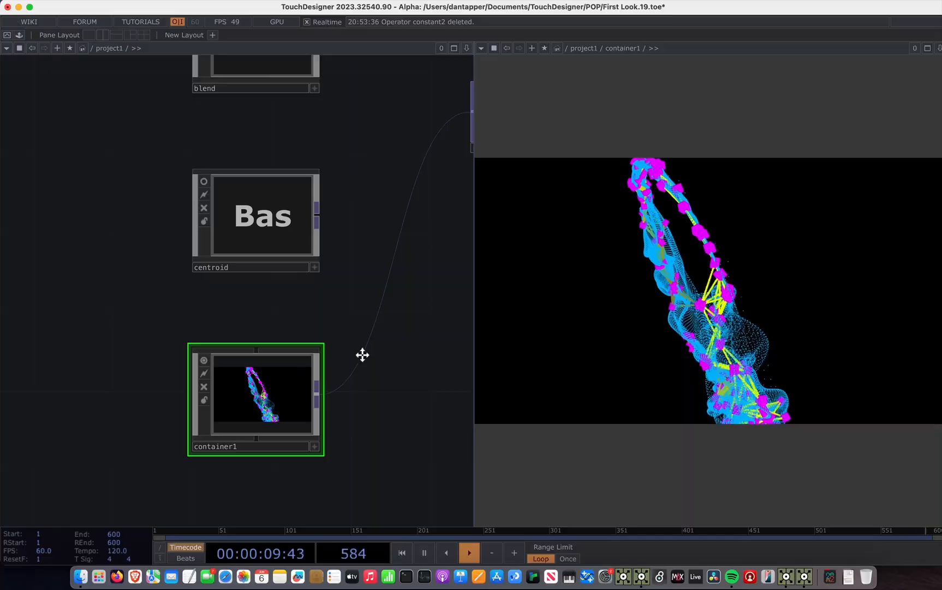
scroll(270, 379, down, 4)
scroll(240, 322, up, 3)
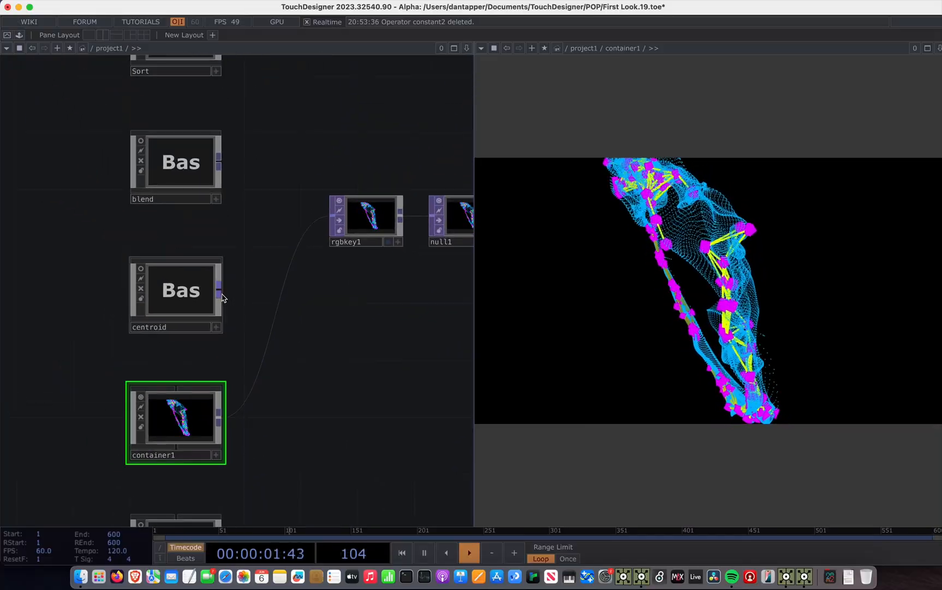
drag(220, 296, 329, 219)
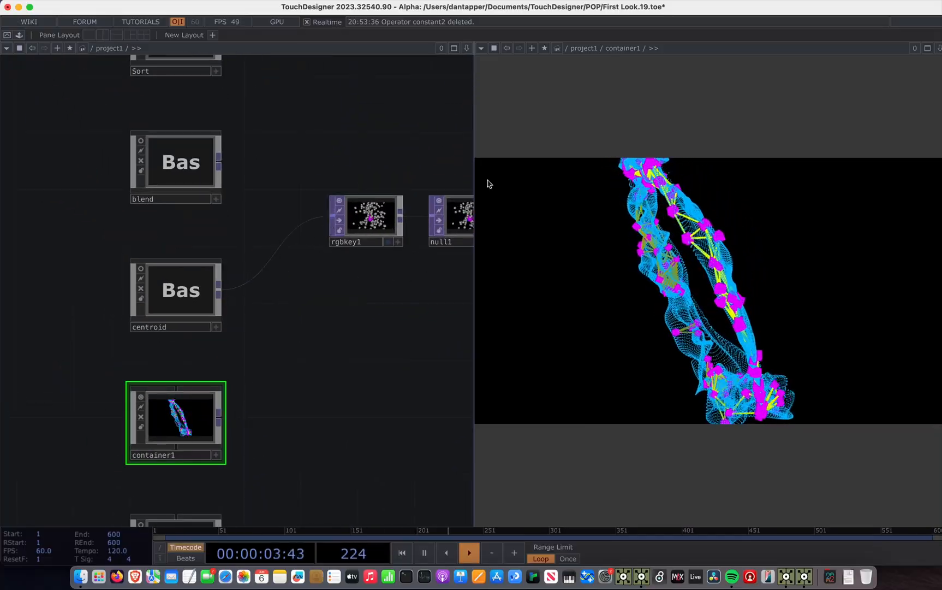
- Show project1's output in the second pane instead of container1's panel, and enter the centroid component's network around analyze1 and popto1
click(481, 48)
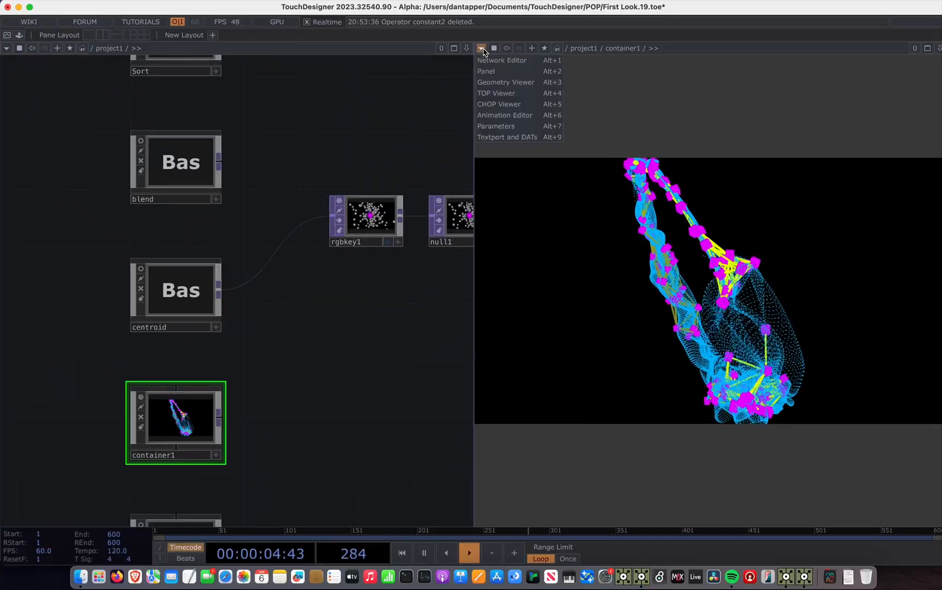
click(498, 82)
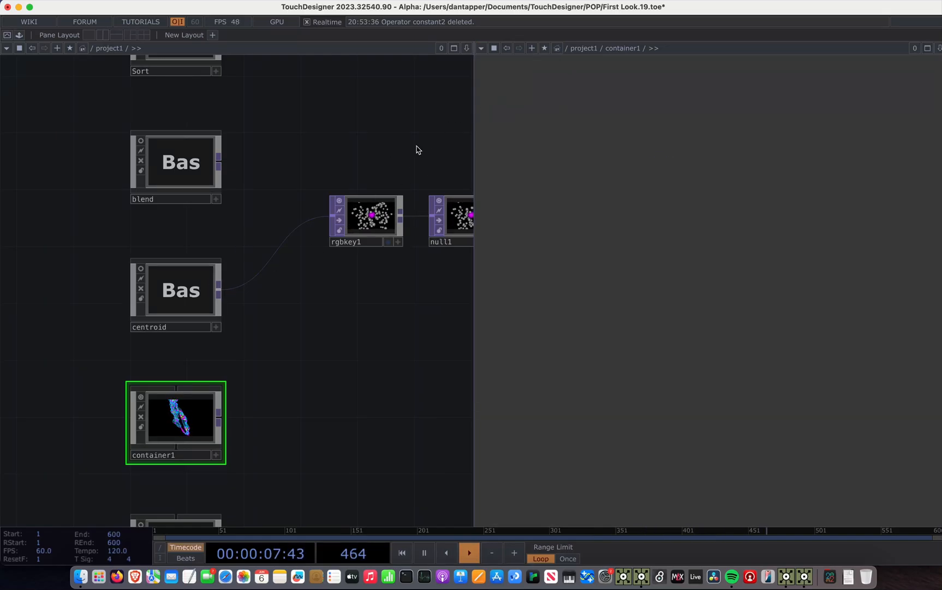
drag(416, 148, 310, 152)
drag(384, 248, 662, 52)
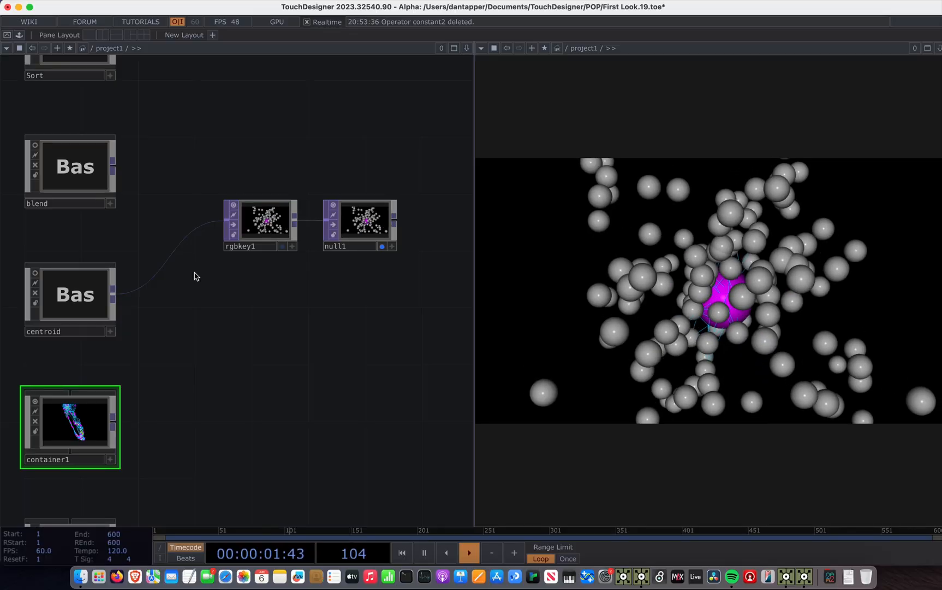
click(78, 297)
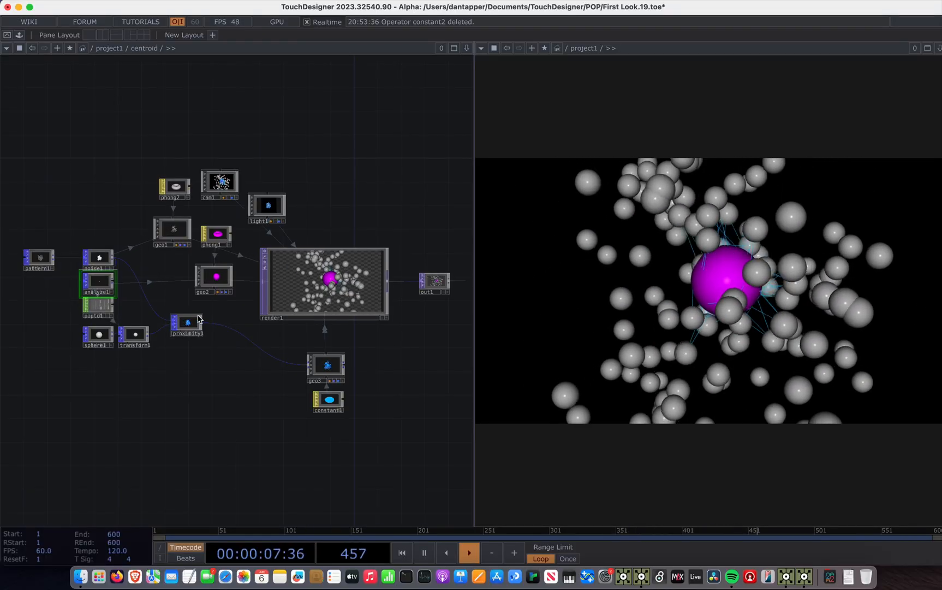
scroll(80, 303, up, 5)
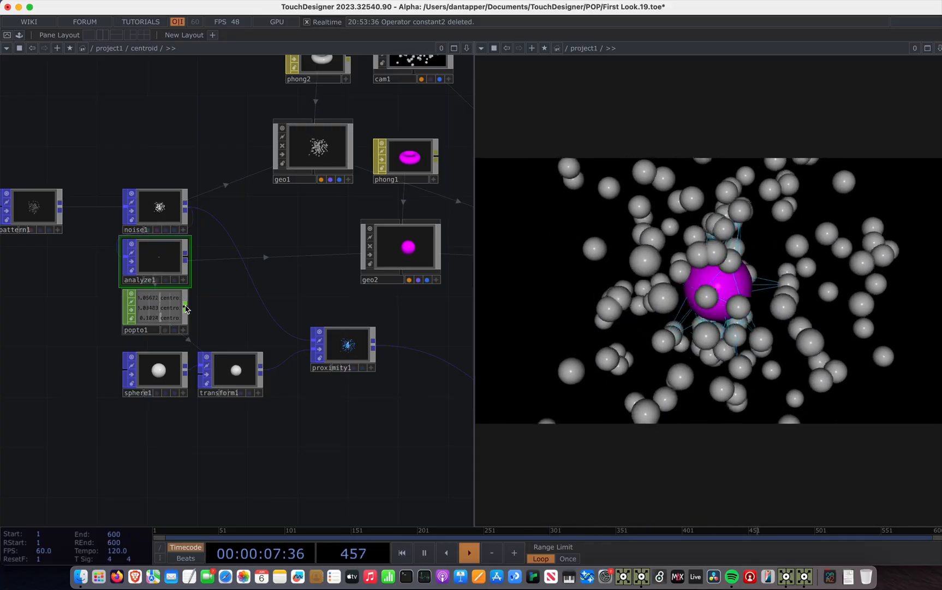
click(186, 306)
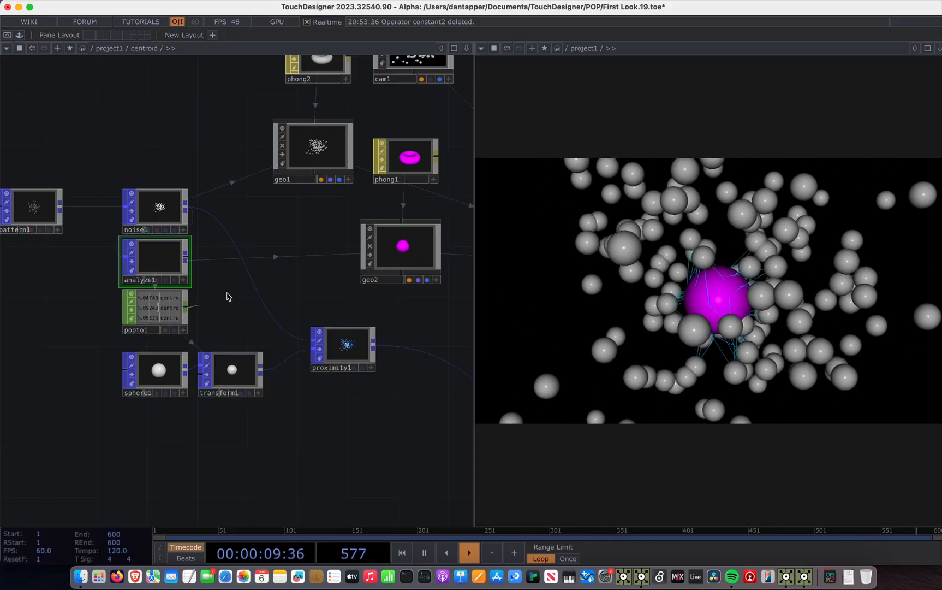
click(253, 285)
text(ana)
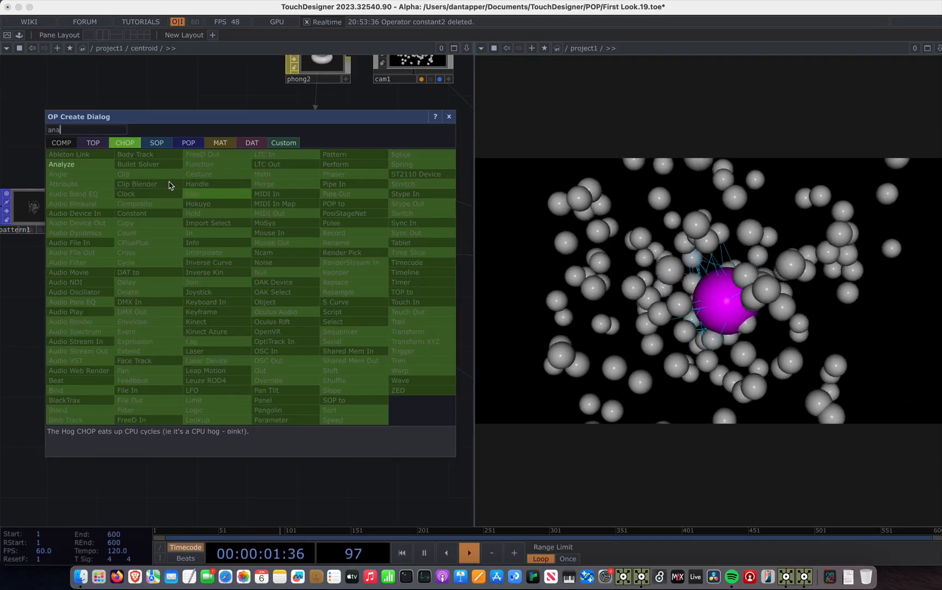
key(Return)
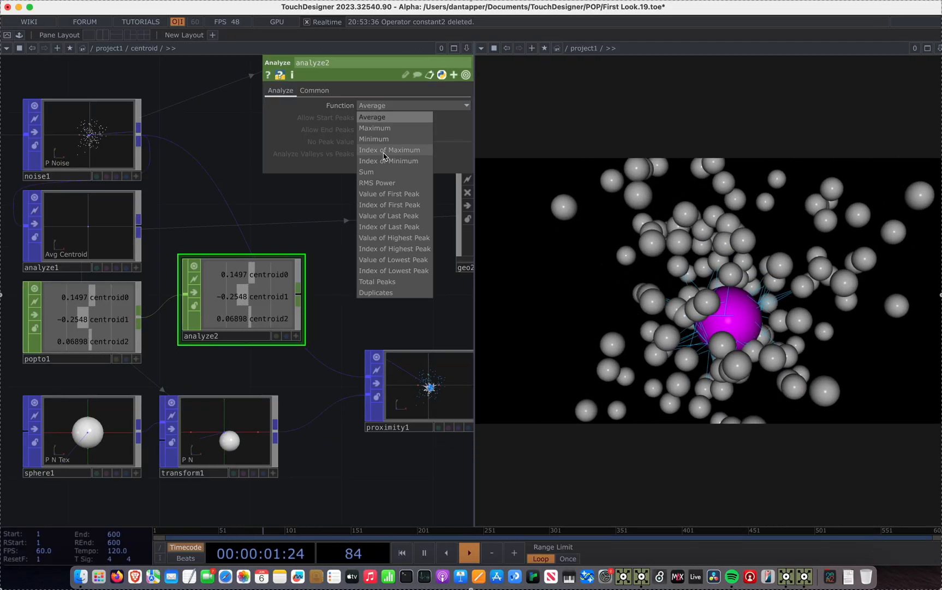
click(384, 152)
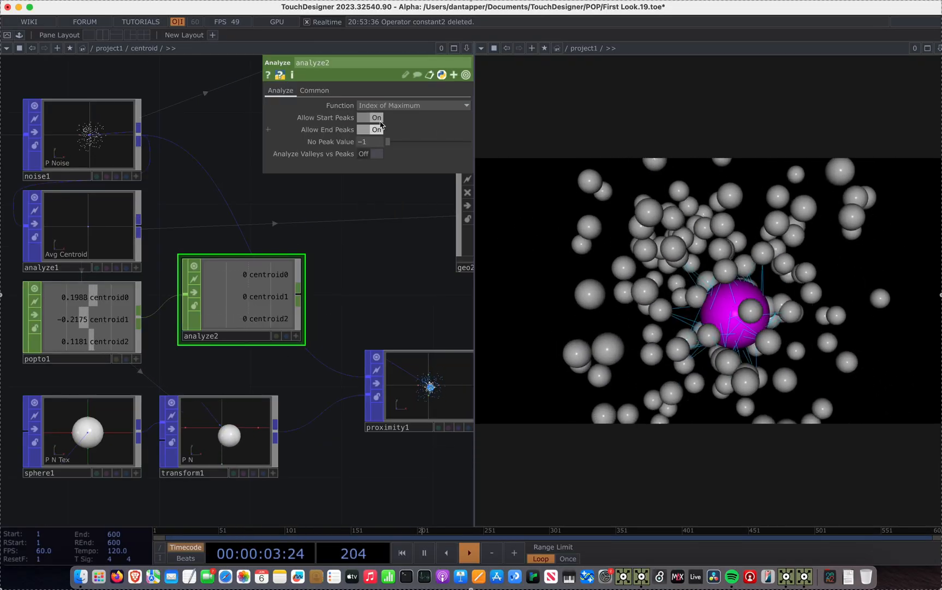
click(414, 105)
click(393, 141)
key(Delete)
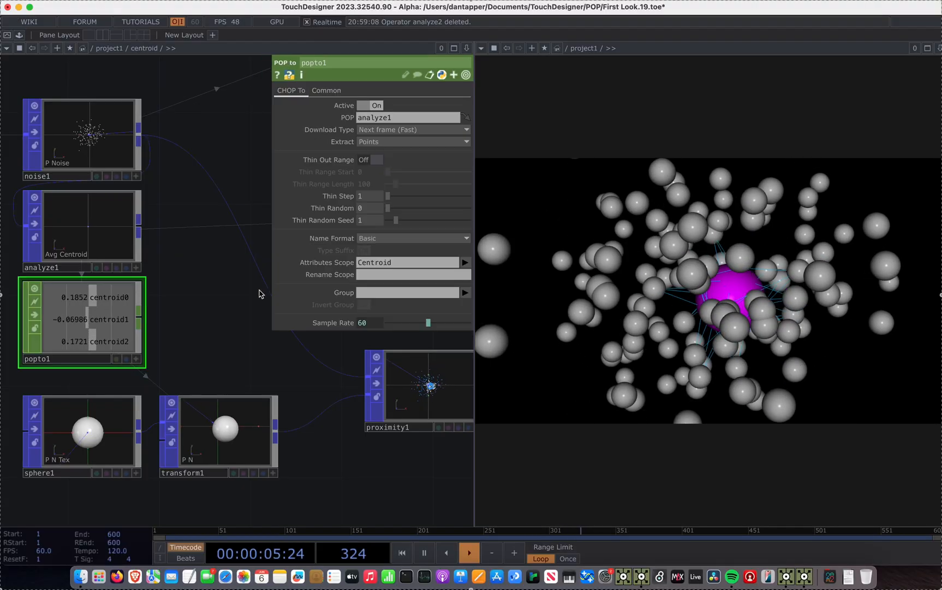
- Examine the centroid network and the analysis options of the analyze1 POP fed by noise1
scroll(261, 293, down, 5)
scroll(146, 308, up, 3)
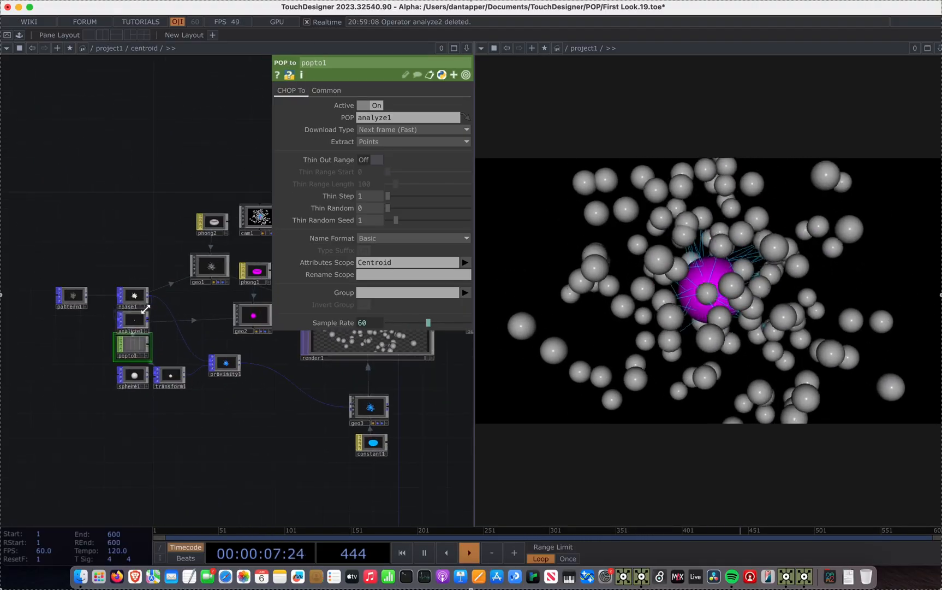
scroll(146, 308, up, 4)
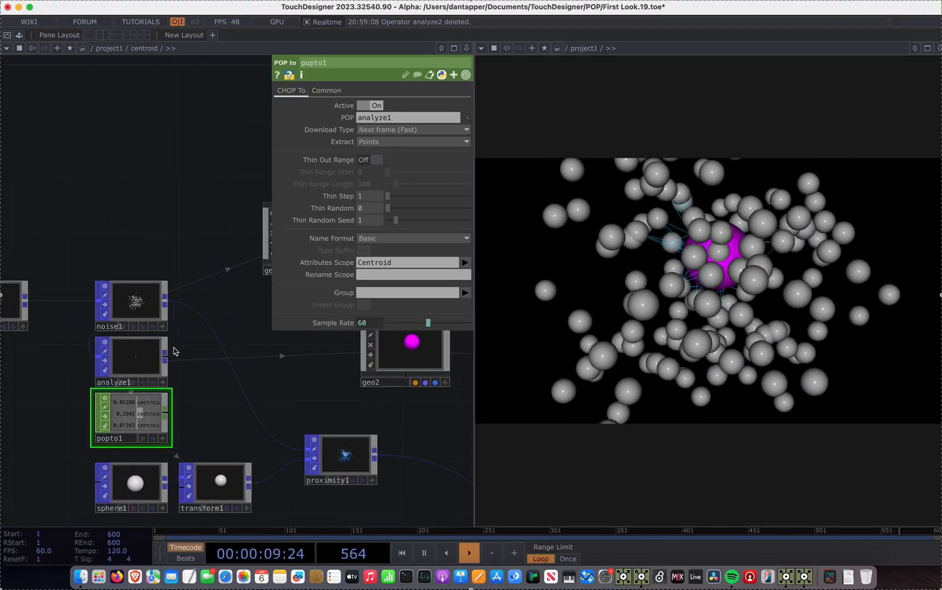
click(153, 359)
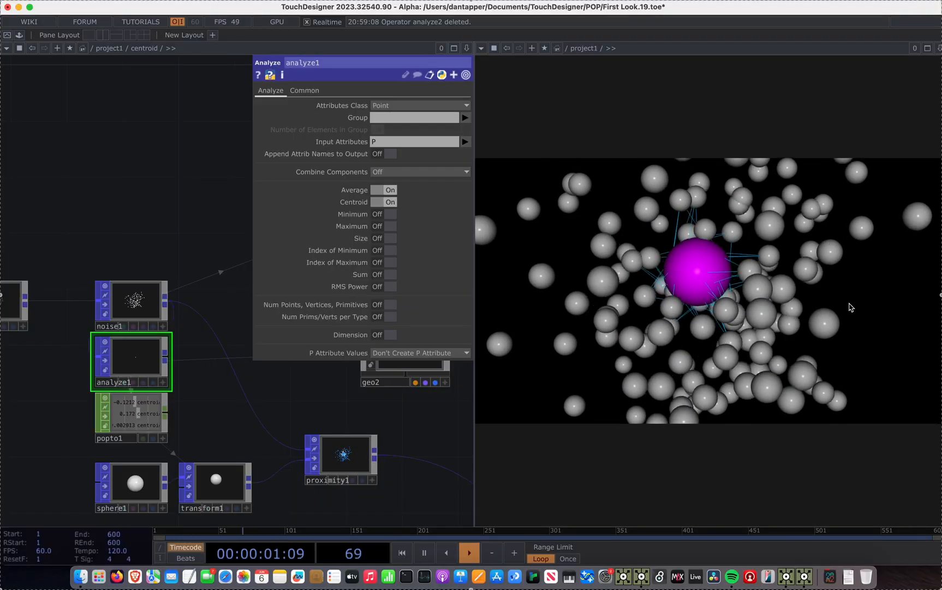
scroll(143, 303, up, 5)
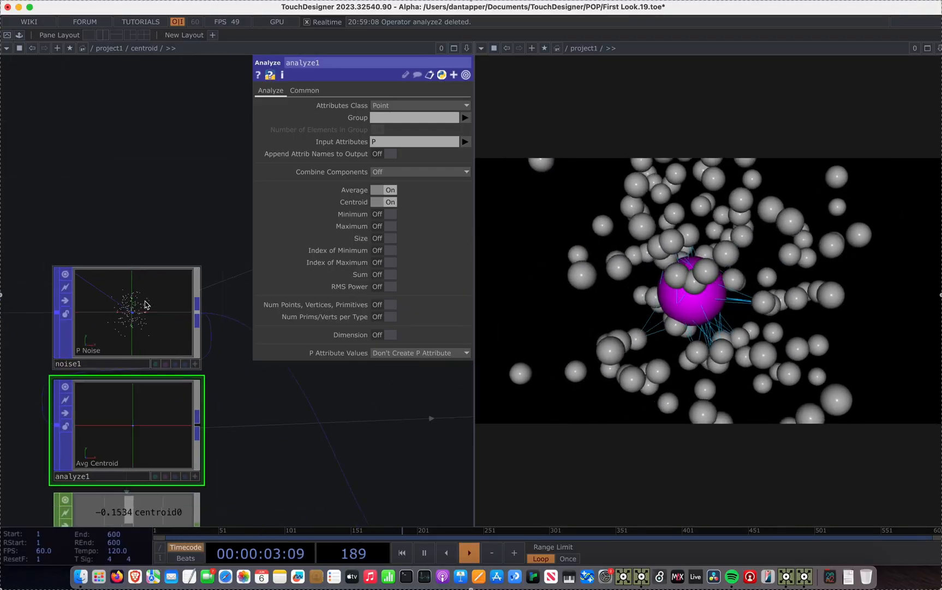
- Set pattern1's Seed to 3.43 and all three Map to High values to 10.1
scroll(143, 311, down, 5)
drag(123, 280, 214, 266)
click(101, 309)
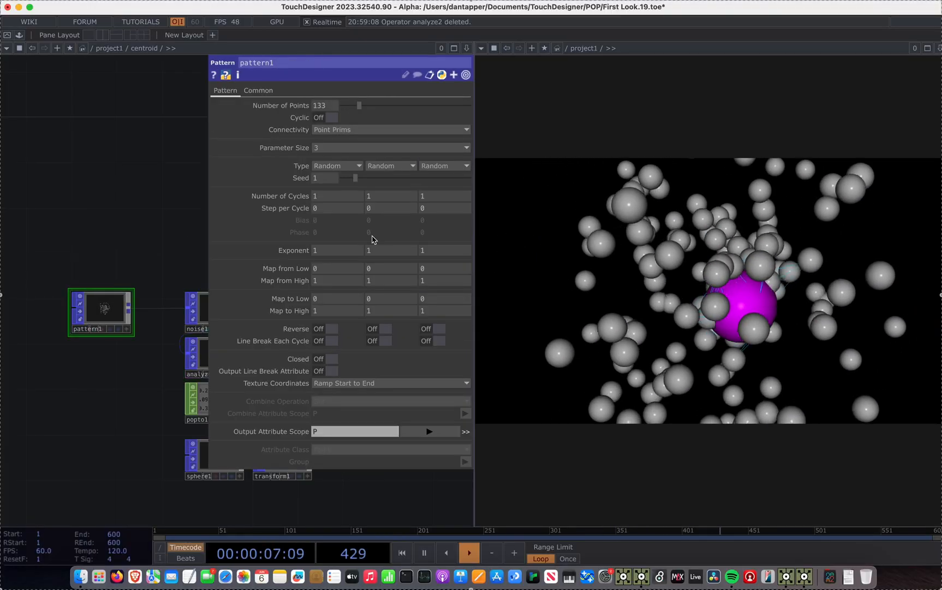
drag(357, 178, 386, 180)
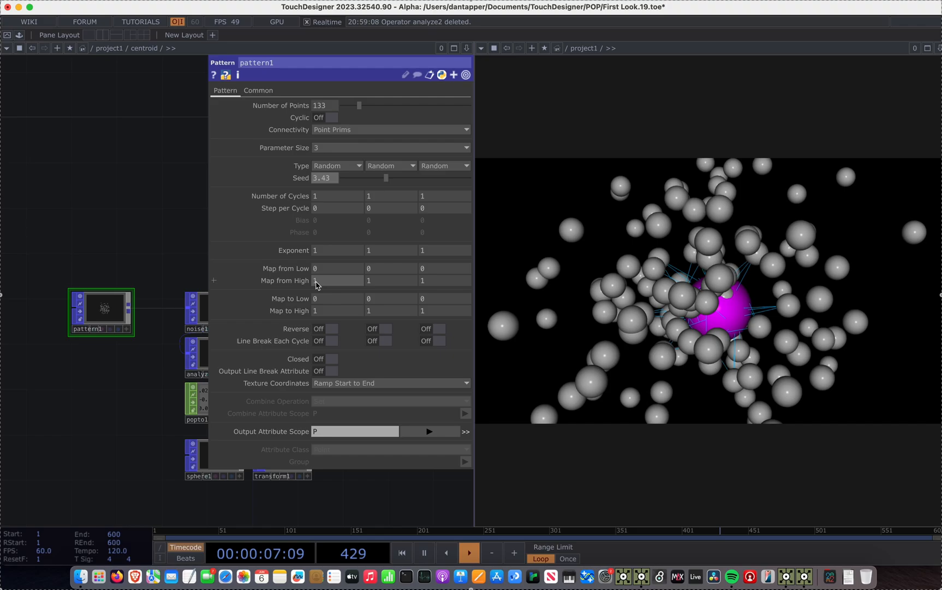
middle_drag(299, 312, 295, 297)
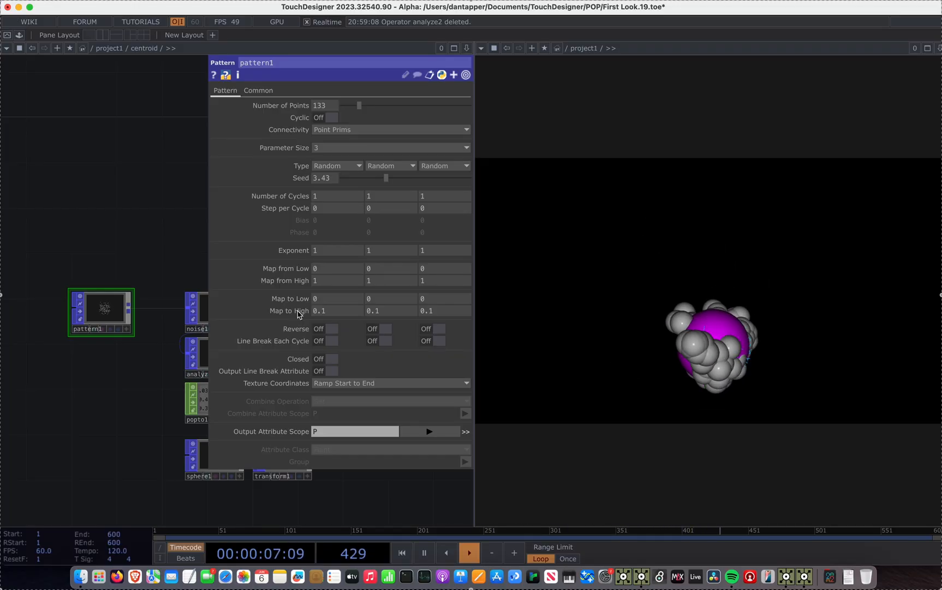
mouse_move(299, 314)
middle_down()
mouse_move(303, 289)
mouse_move(299, 313)
middle_up()
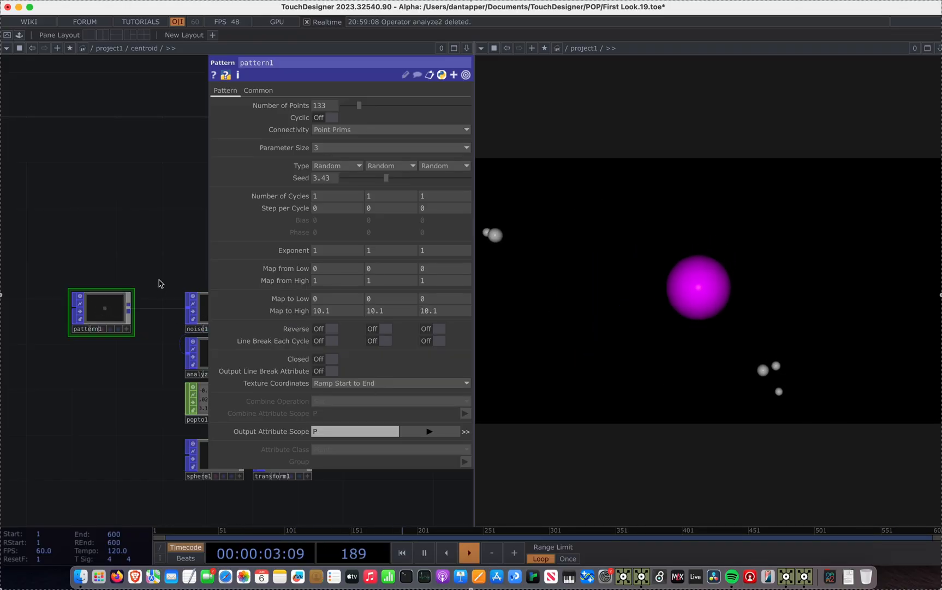
key(p)
- Reframe cam1's view so the whole spread of points fits in the render
drag(409, 288, 206, 279)
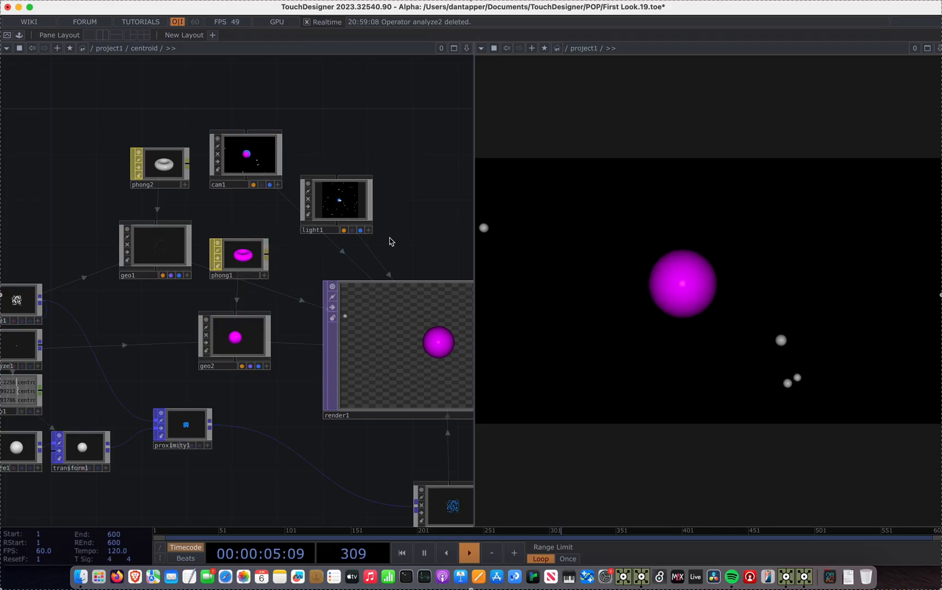
drag(390, 241, 232, 236)
click(100, 164)
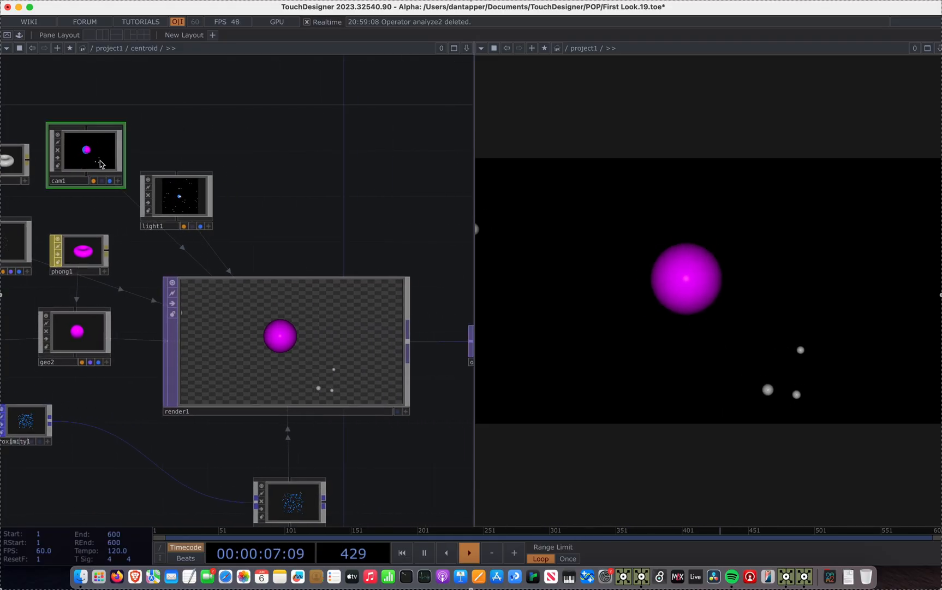
key(a)
key(h)
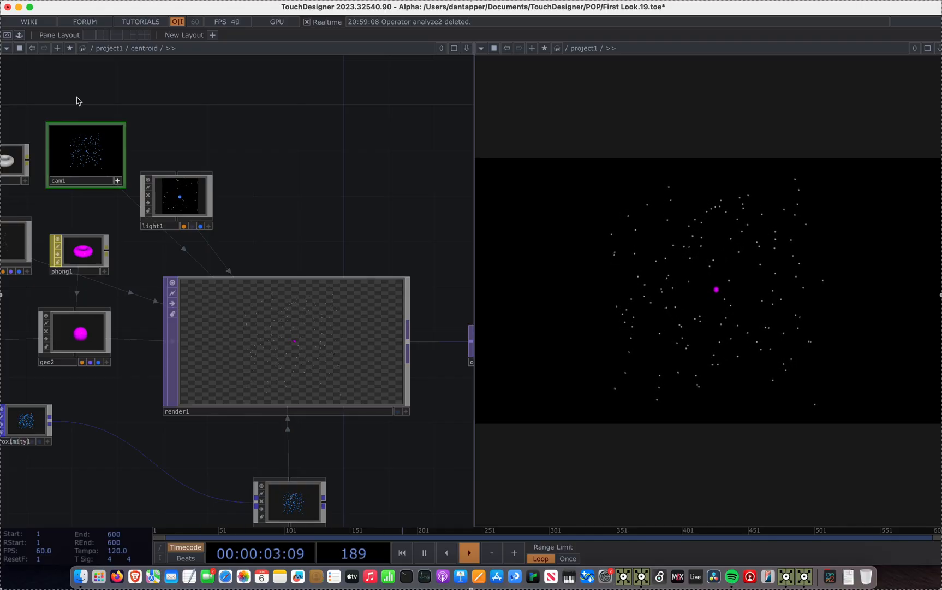
- Turn on RMS Power in the analyze1 POP alongside Average and Centroid
drag(280, 192, 385, 227)
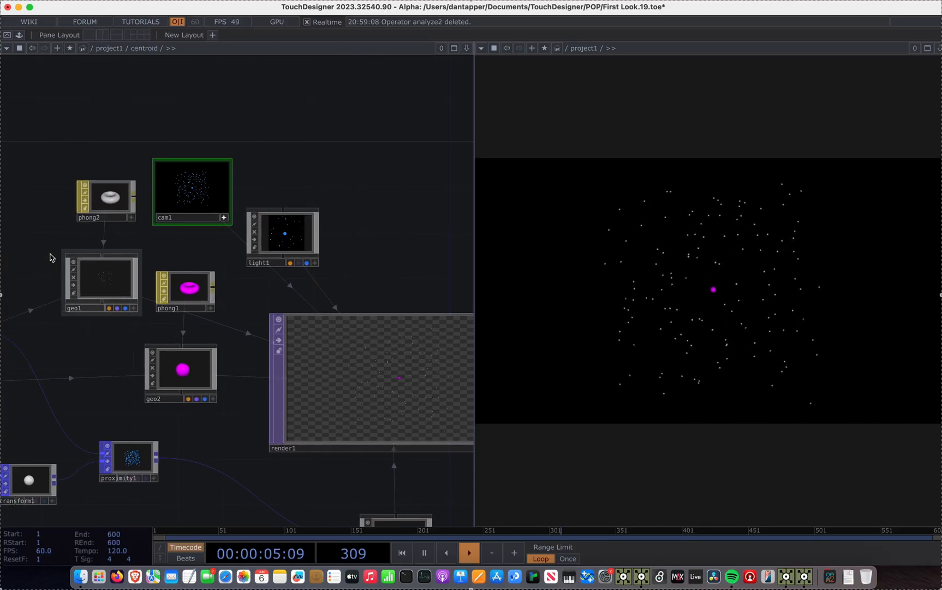
drag(50, 255, 204, 234)
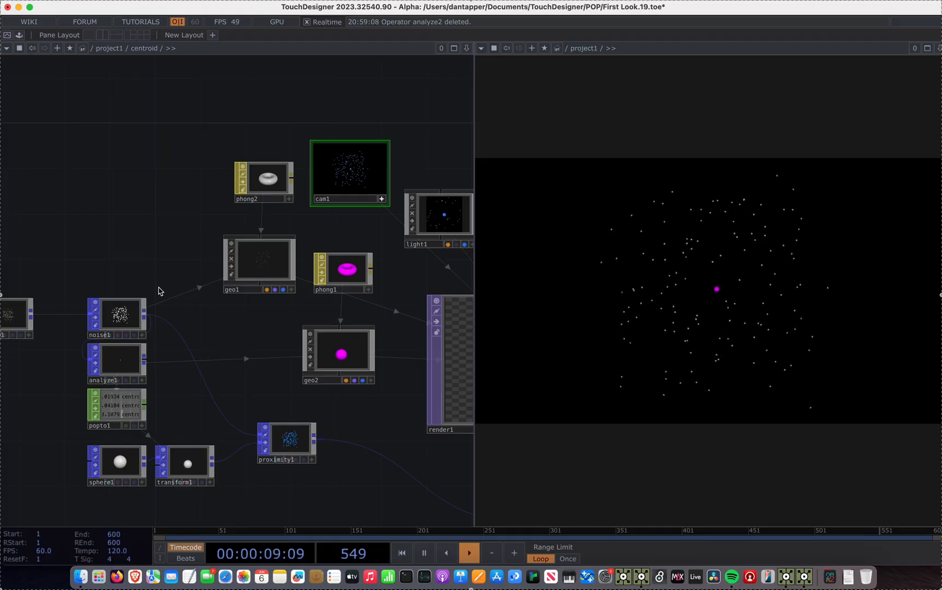
drag(159, 290, 229, 267)
click(206, 370)
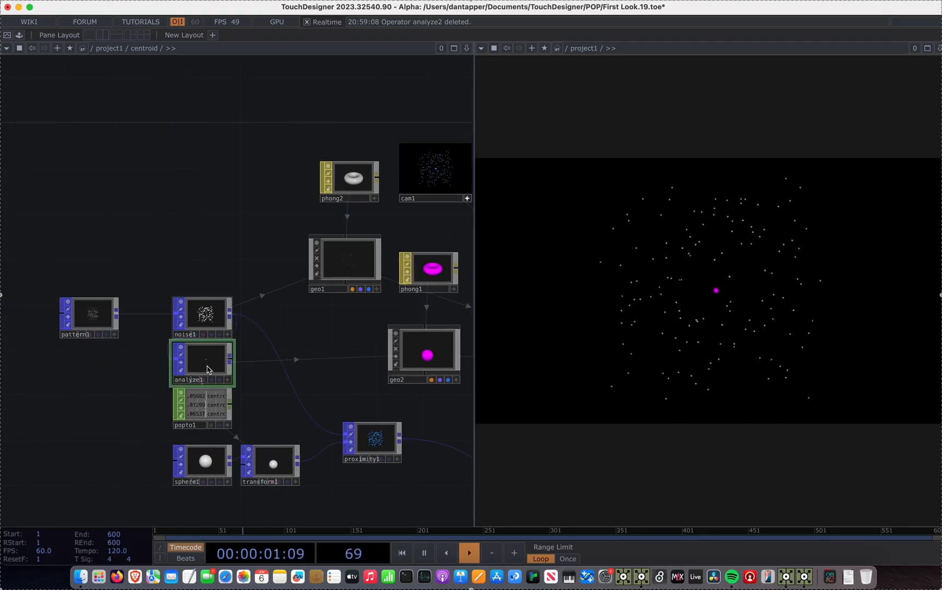
key(p)
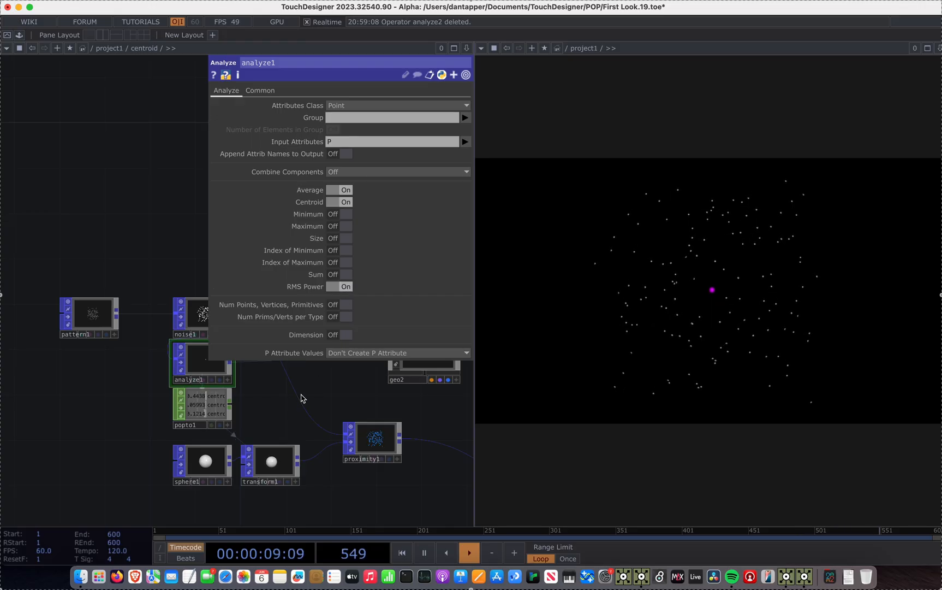
- Add Avg and RMSPower to popto1's Attributes Scope after Centroid
drag(303, 398, 210, 393)
click(111, 419)
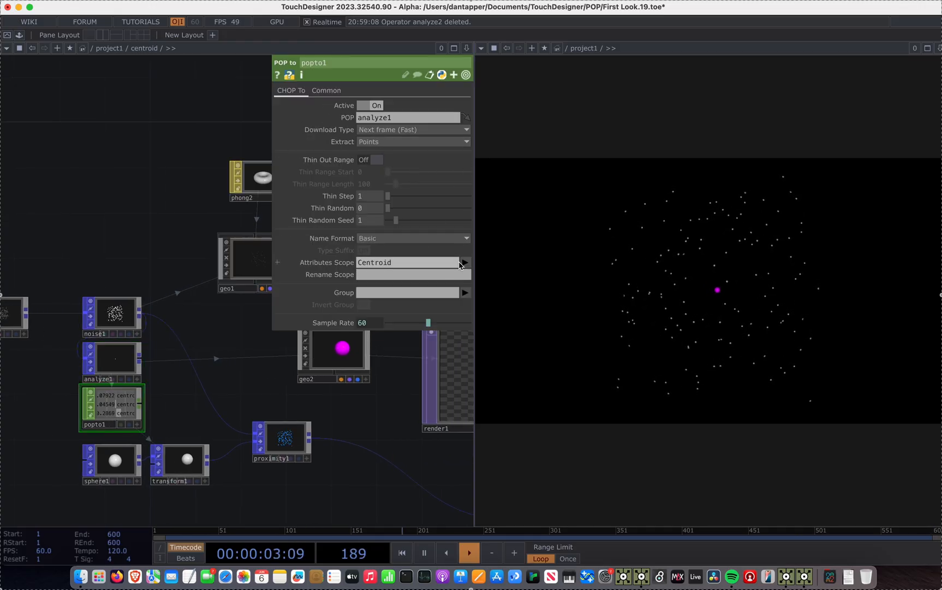
click(465, 262)
click(473, 285)
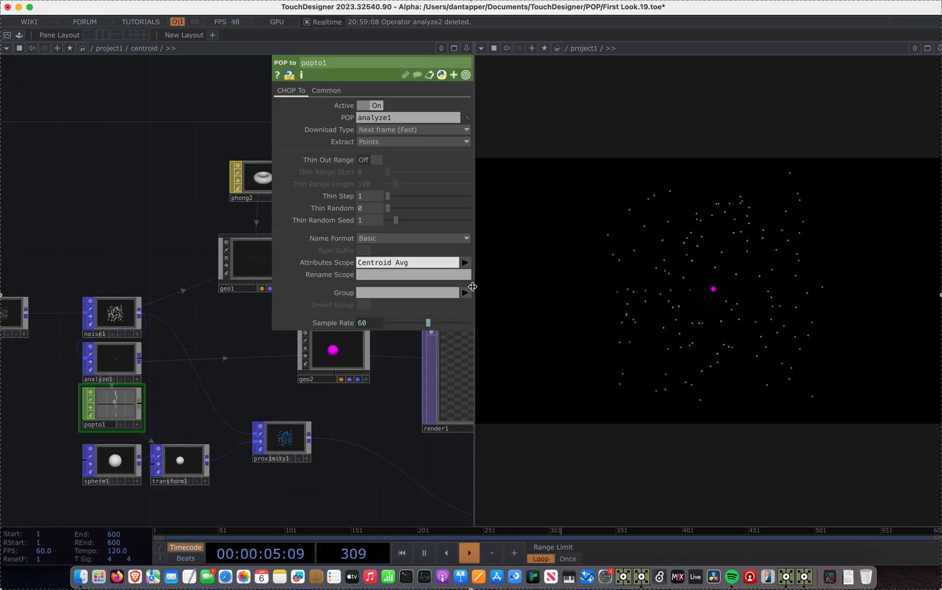
click(465, 262)
click(478, 308)
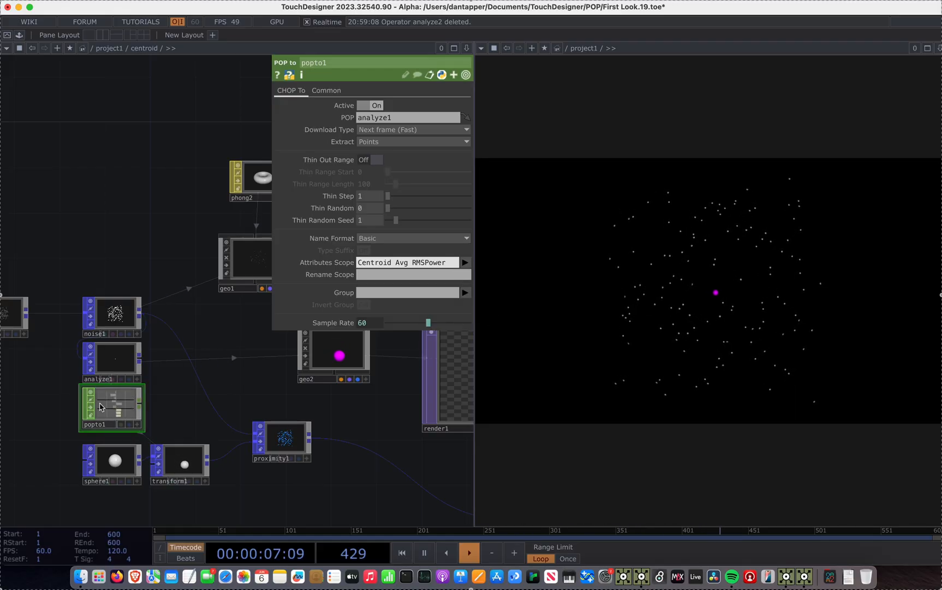
- Examine the centroid, average and RMS power channels in popto1
scroll(100, 406, up, 5)
scroll(100, 406, up, 2)
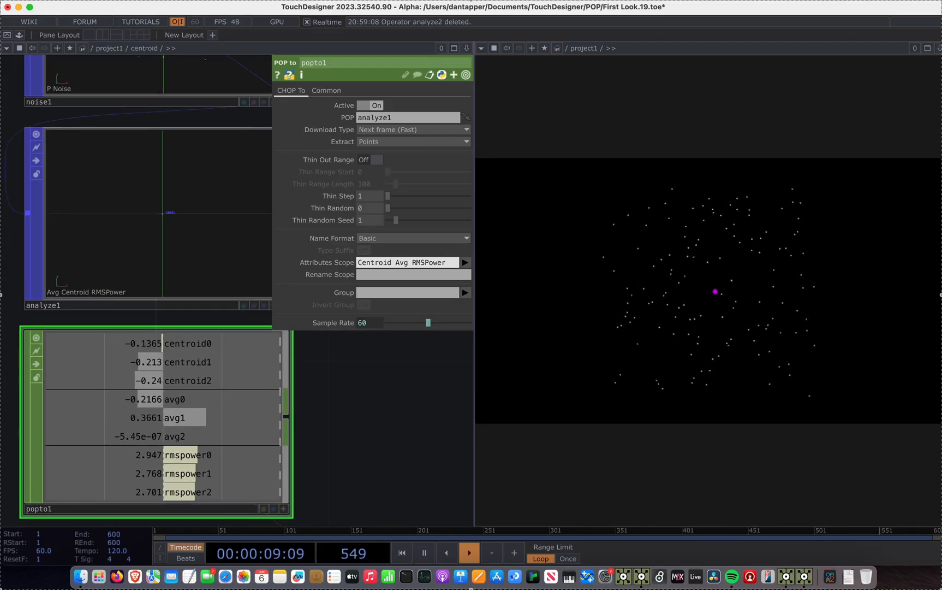
scroll(258, 431, down, 1)
scroll(335, 462, down, 3)
scroll(302, 455, up, 4)
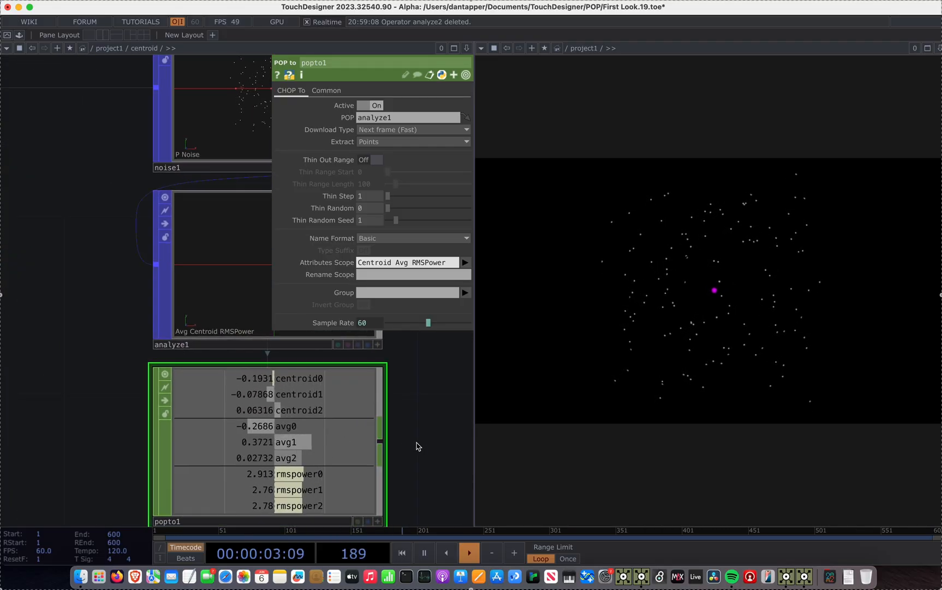
middle_drag(366, 408, 308, 370)
scroll(307, 370, down, 3)
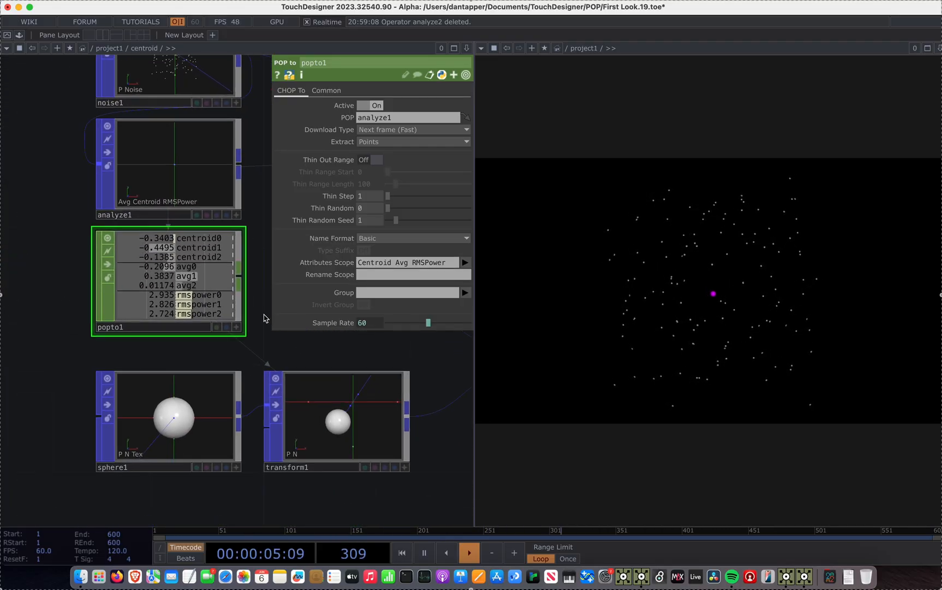
- Drive transform1's Translate X, Y and Z with popto1's avg0, avg1 and avg2 channels
key(a)
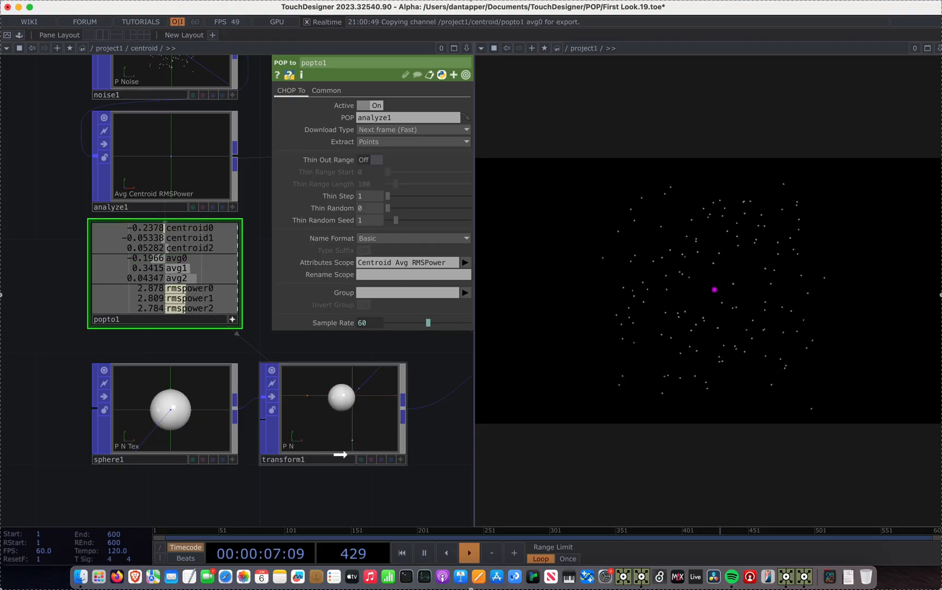
click(336, 446)
drag(307, 207, 381, 203)
click(384, 198)
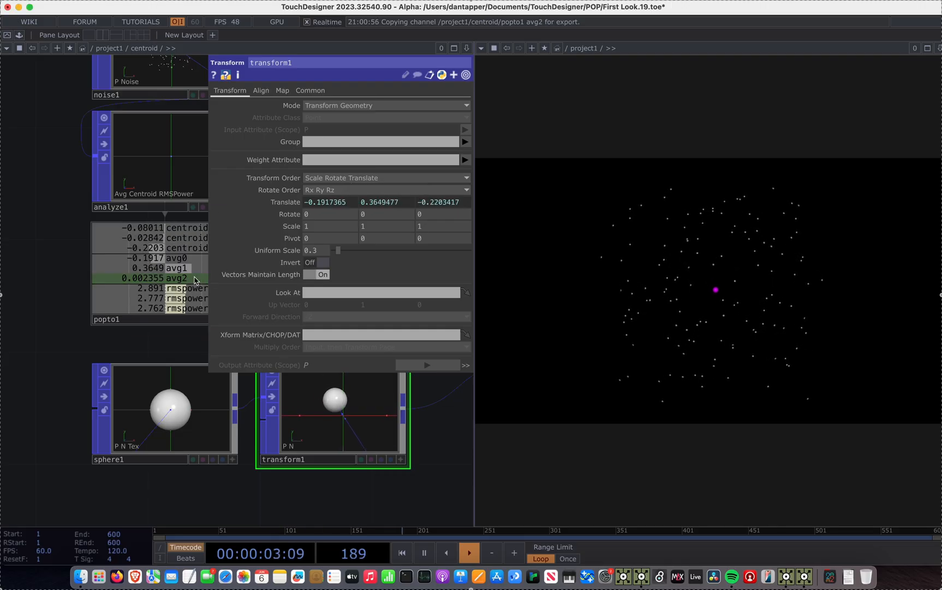
drag(194, 279, 441, 203)
click(443, 199)
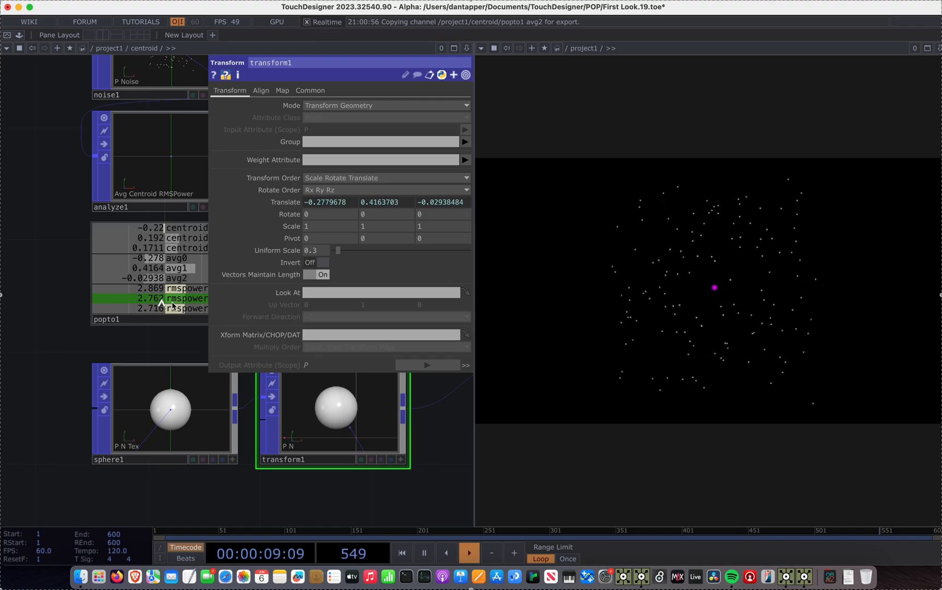
- Return to project1 and feed the Sort component into rgbkey1 in place of centroid
key(p)
scroll(71, 263, down, 10)
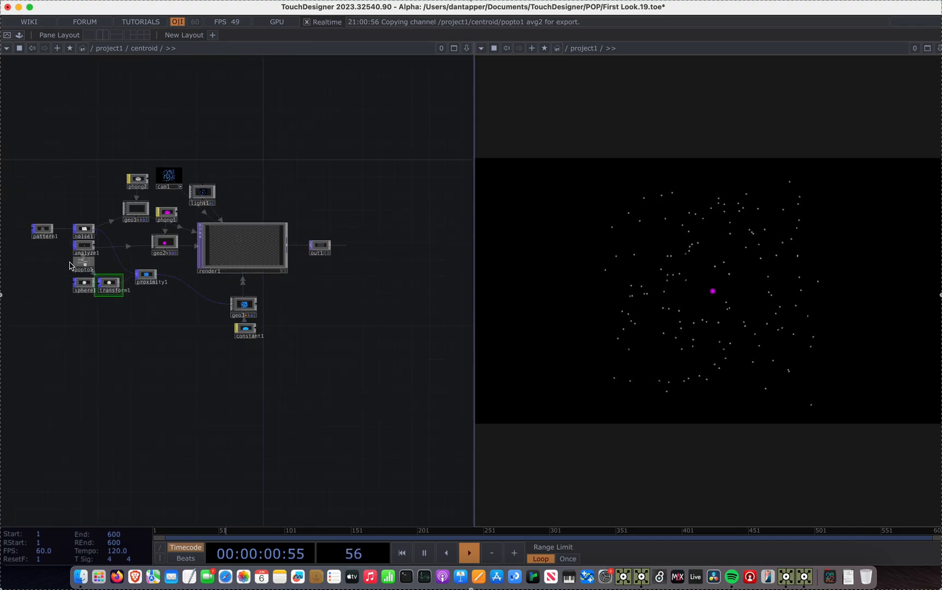
scroll(170, 314, down, 10)
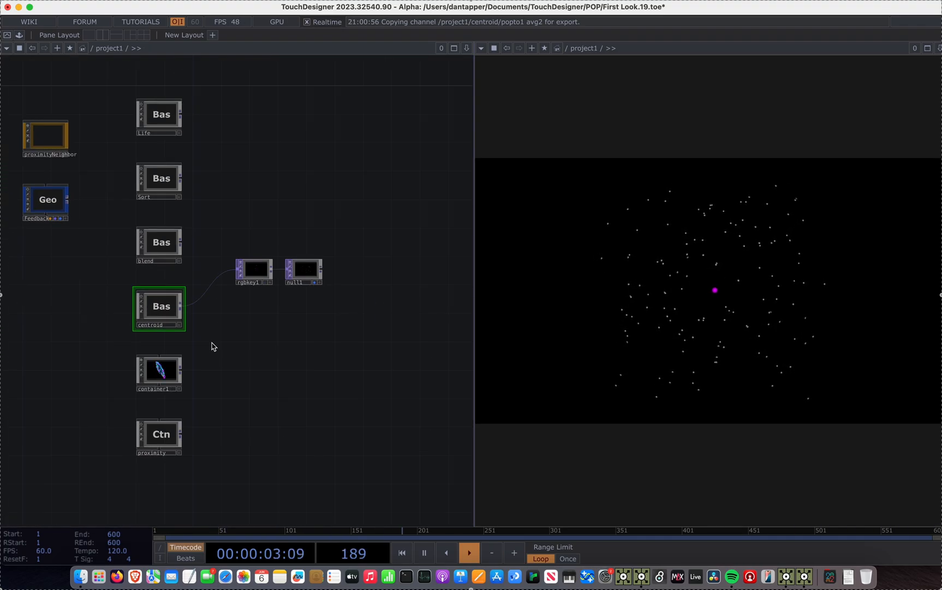
drag(213, 359, 212, 377)
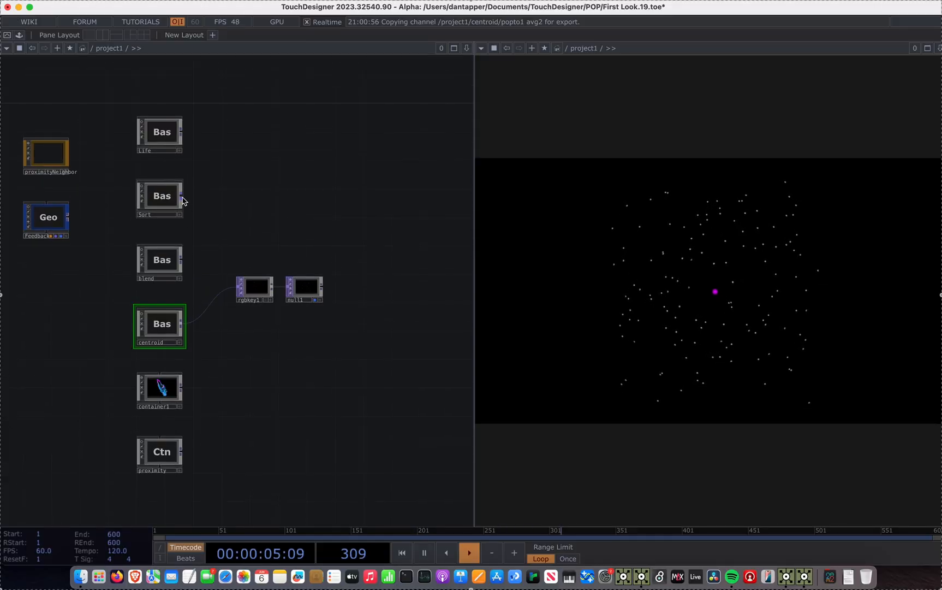
drag(227, 287, 236, 288)
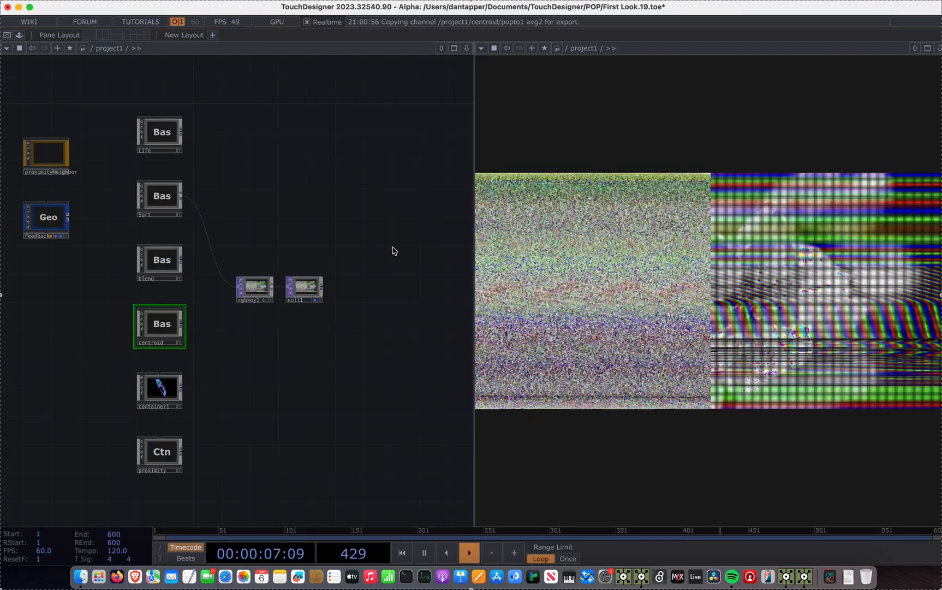
- Open the Sort component's network and examine the image and pattern chains that feed its POPs
click(167, 197)
key(i)
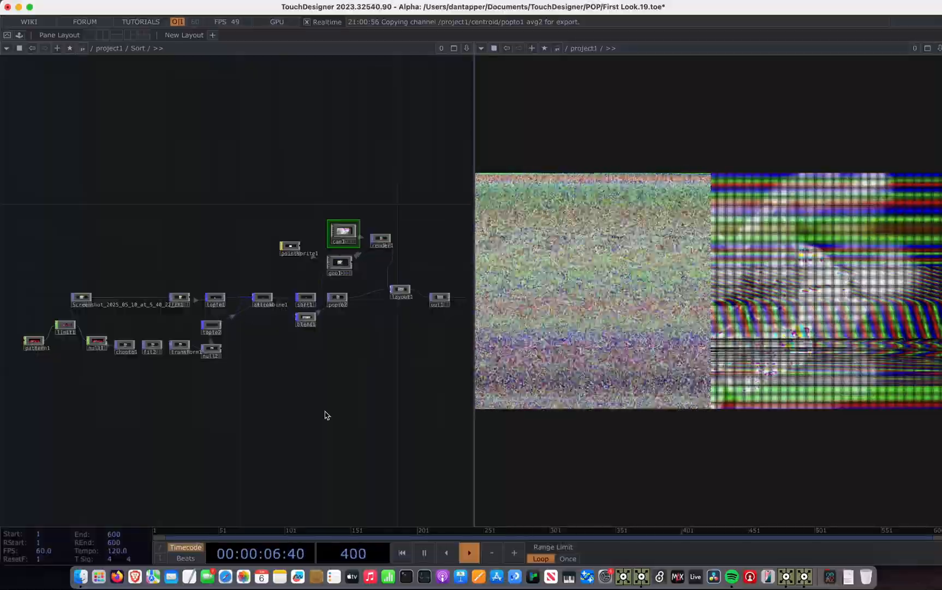
scroll(251, 333, up, 5)
drag(224, 254, 277, 255)
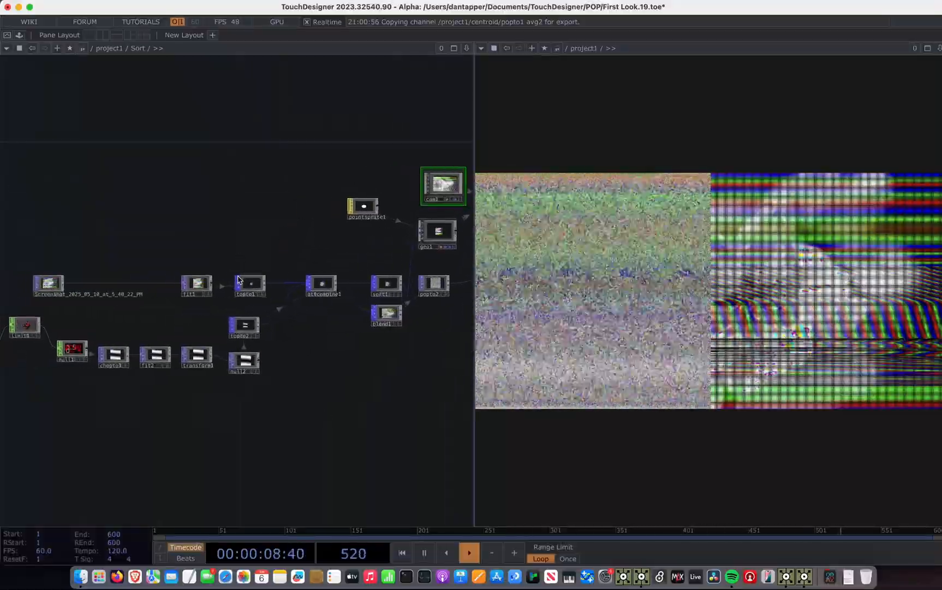
scroll(234, 268, up, 6)
drag(143, 343, 274, 294)
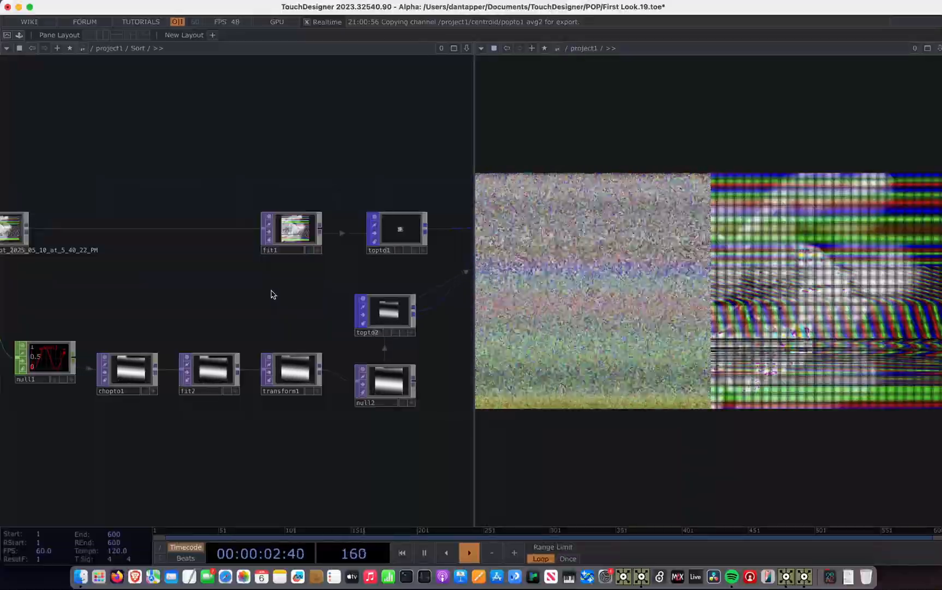
scroll(253, 300, down, 3)
scroll(254, 300, down, 3)
drag(198, 310, 231, 306)
scroll(158, 314, up, 5)
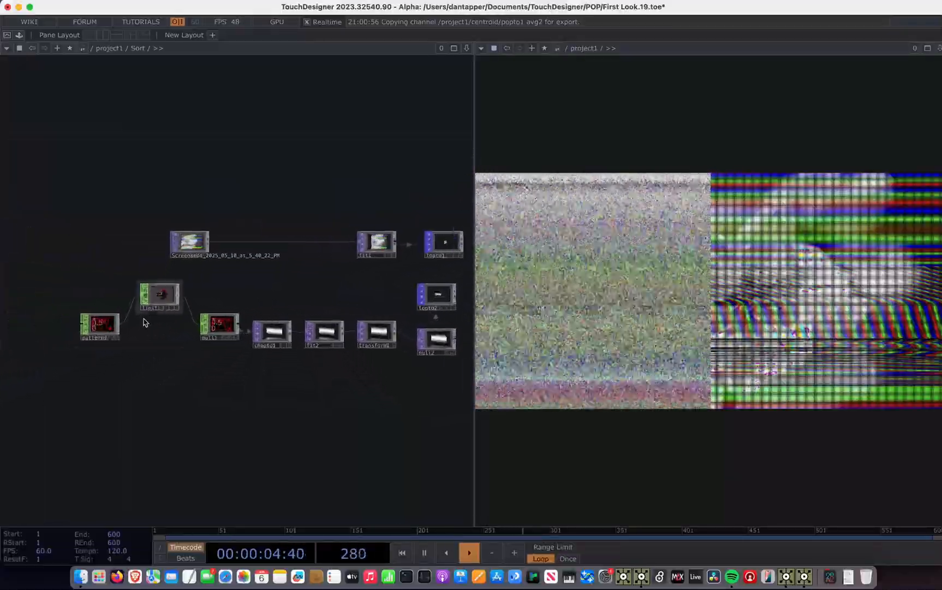
- Set pattern1's Number of Cycles to 0.2 and its Type to Ramp
click(96, 333)
key(p)
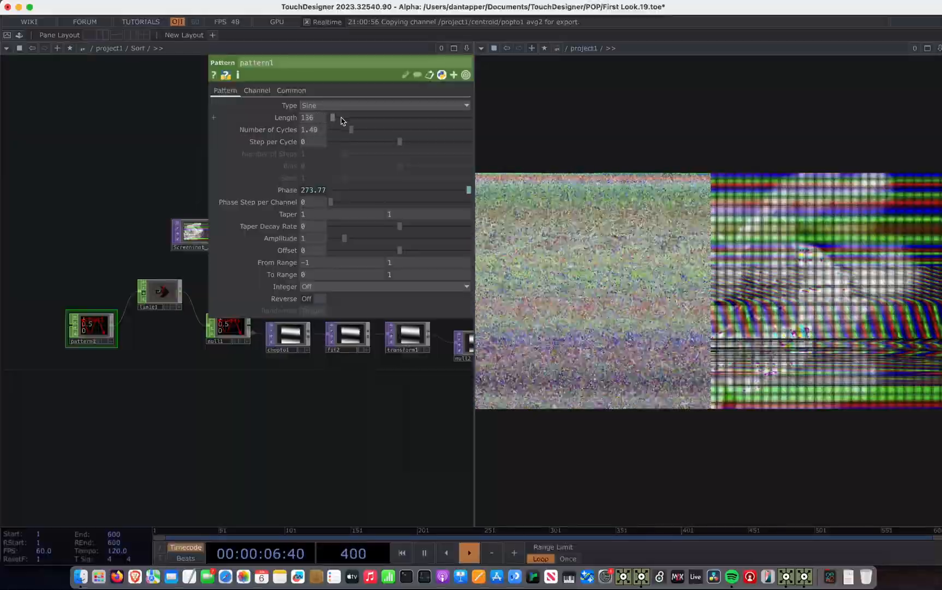
drag(349, 130, 285, 135)
scroll(104, 341, up, 4)
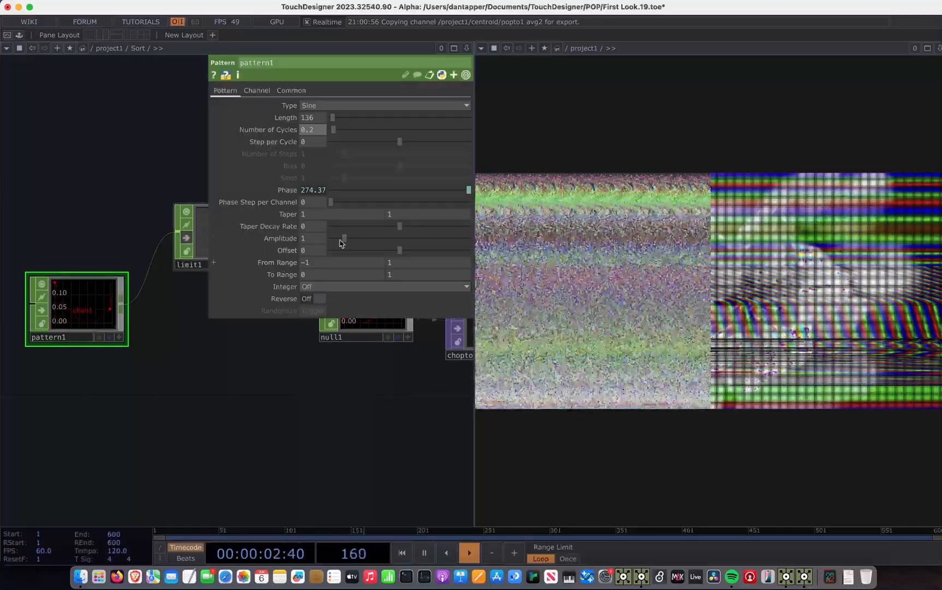
click(336, 104)
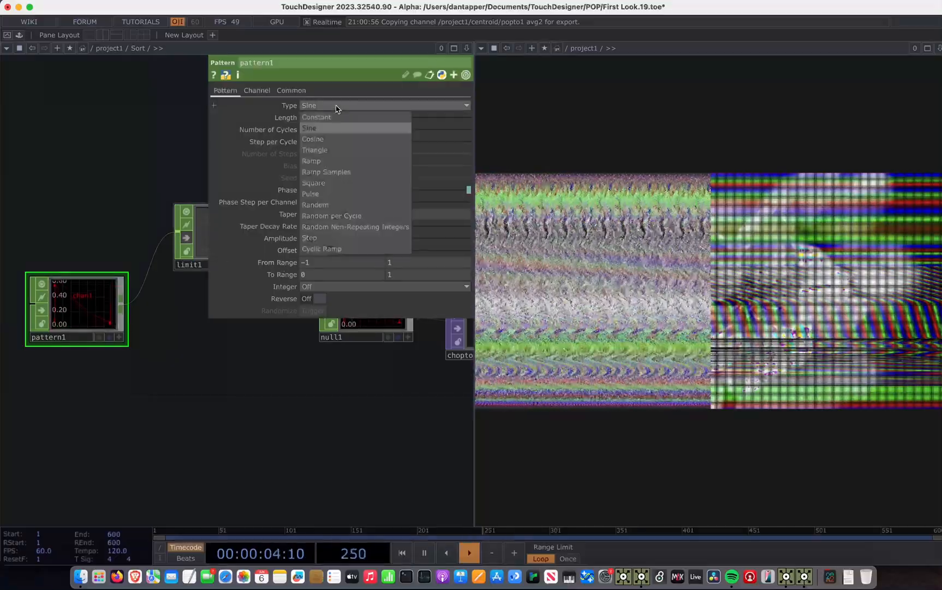
click(316, 163)
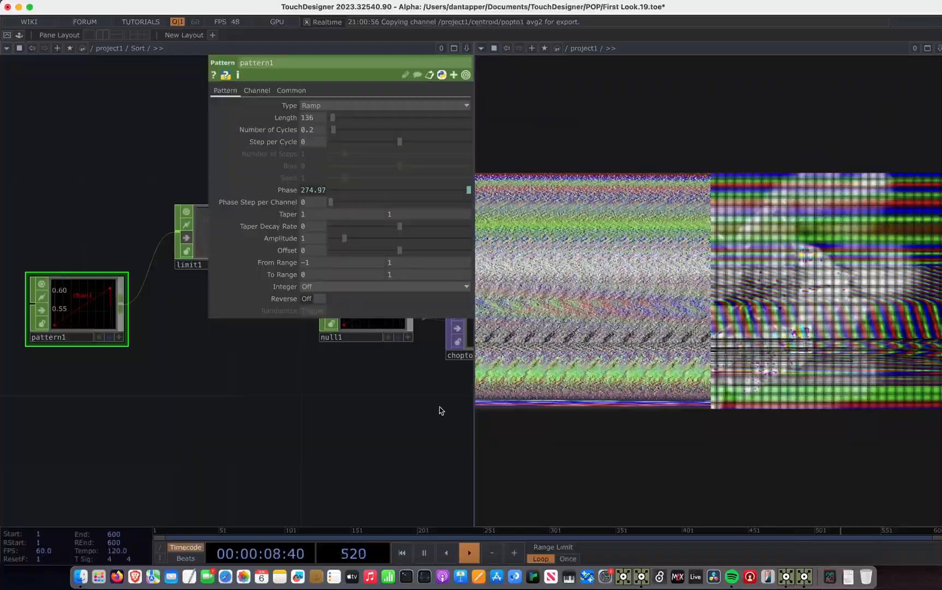
key(p)
- Wire topto1 directly into sort1 in place of attcombine1, and move sort1 up to separate it from blend1
drag(421, 405, 101, 389)
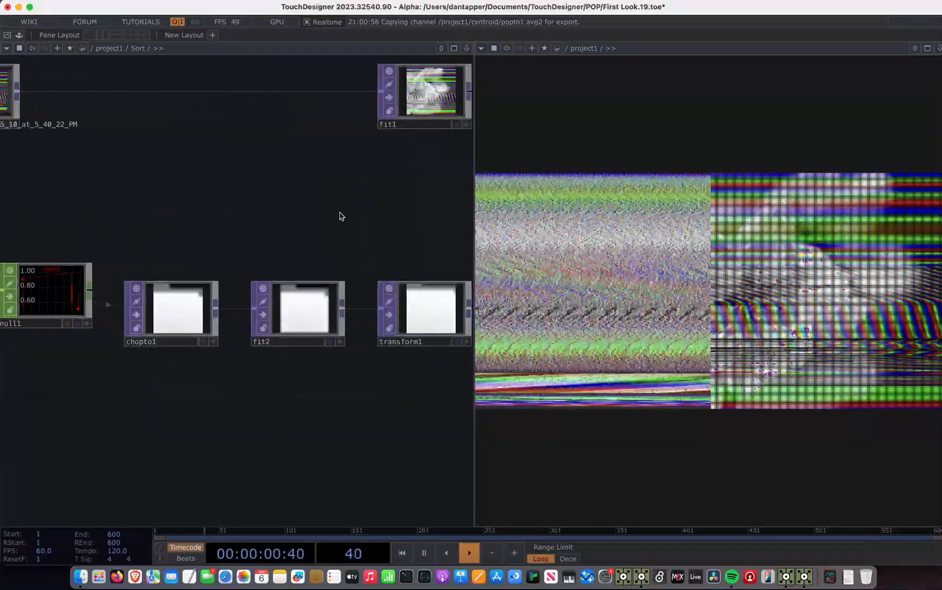
drag(341, 215, 111, 344)
scroll(111, 344, down, 2)
scroll(110, 344, down, 3)
drag(339, 198, 217, 197)
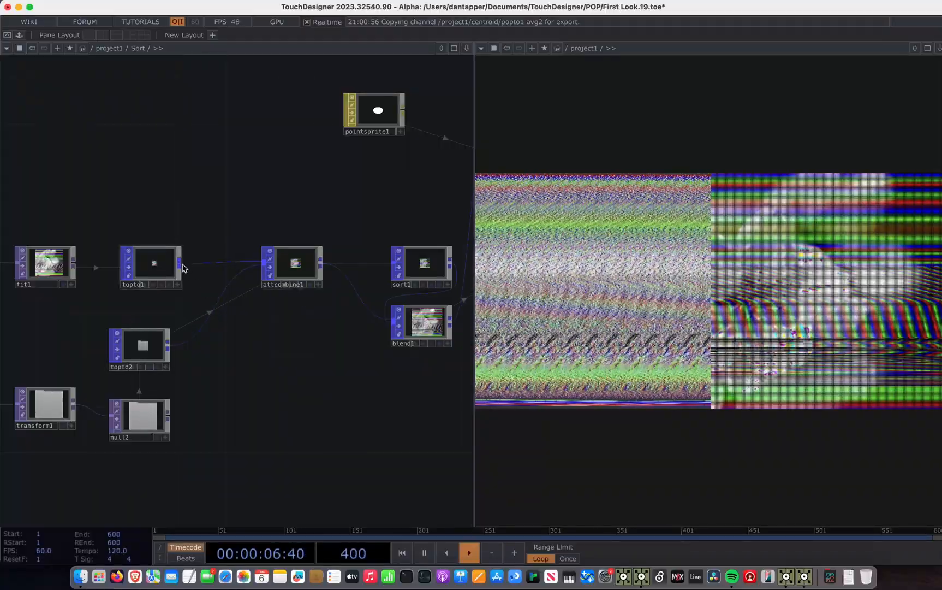
click(390, 262)
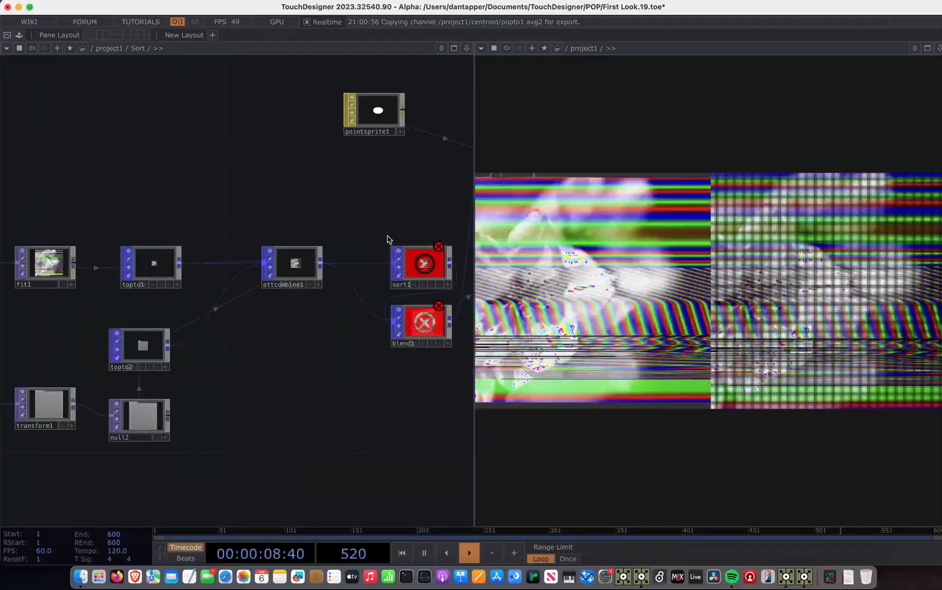
drag(346, 221, 245, 211)
drag(314, 265, 341, 171)
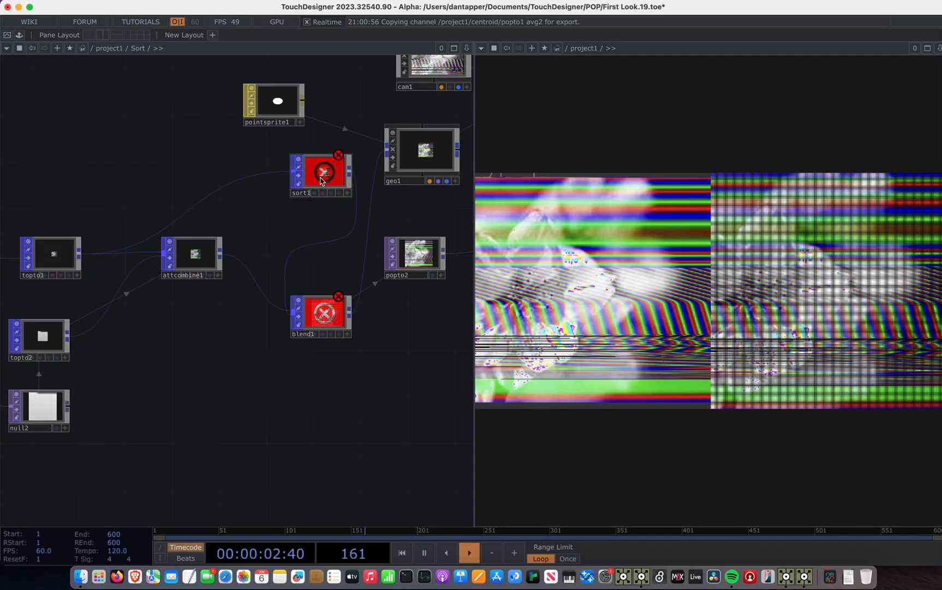
- Set sort1's sorting attribute to P(0)
key(p)
click(465, 117)
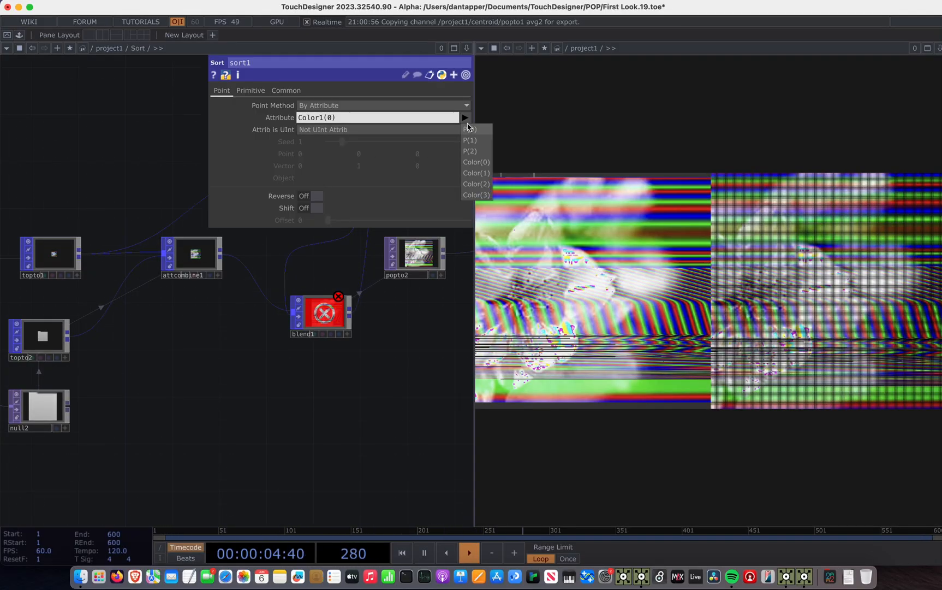
click(476, 126)
- Add a POP to TOP fed by sort1 and place it beside geo1
drag(278, 299, 156, 441)
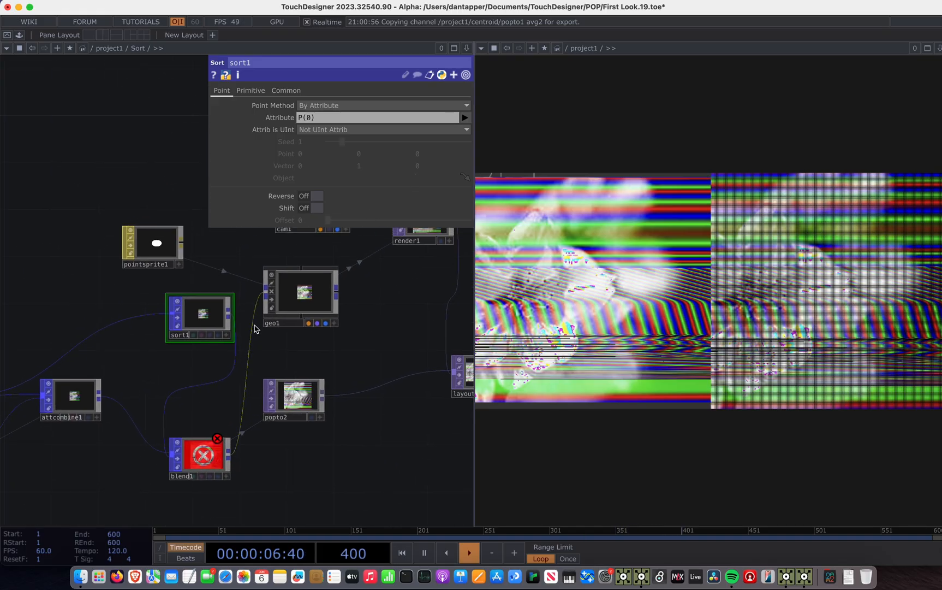
click(232, 316)
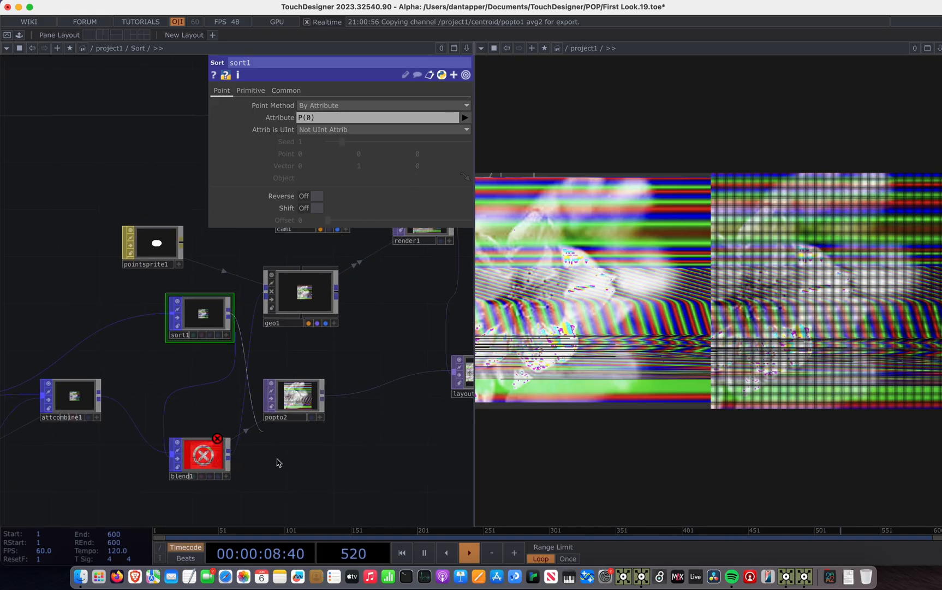
click(344, 475)
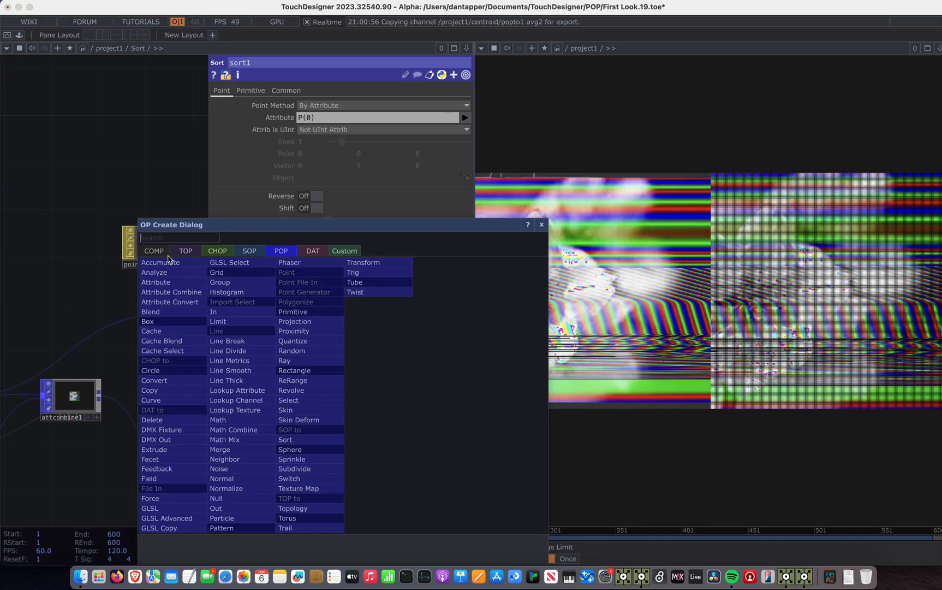
click(186, 250)
click(175, 276)
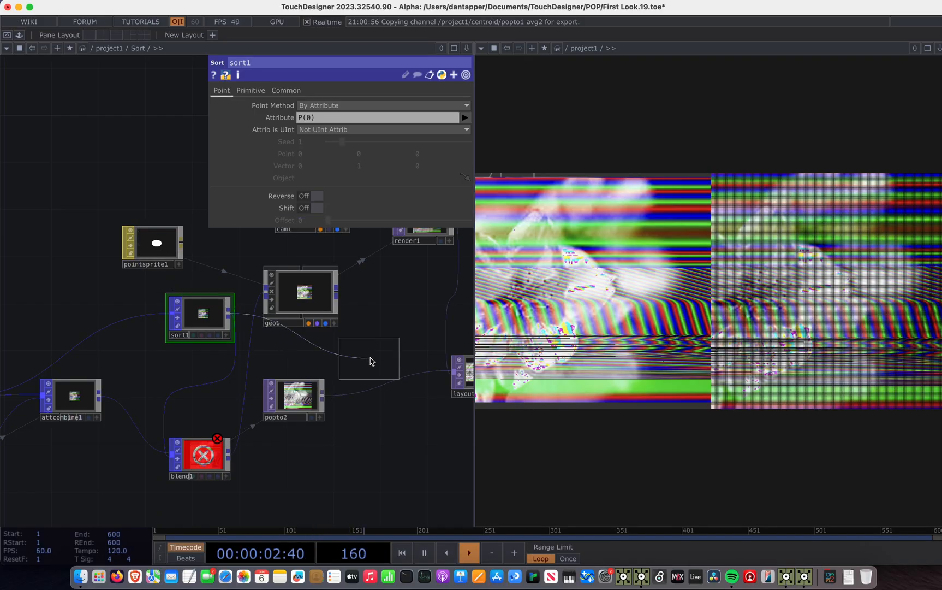
click(372, 361)
scroll(370, 358, up, 5)
scroll(371, 355, down, 5)
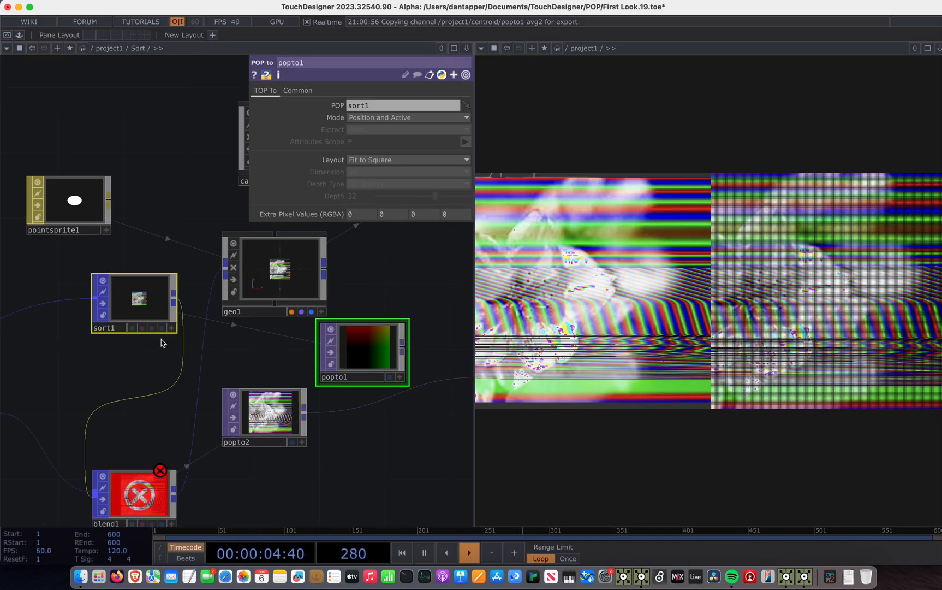
- Switch sort1's sorting attribute through P(1), P(2) and Color(0) to compare the resulting point orders
click(143, 312)
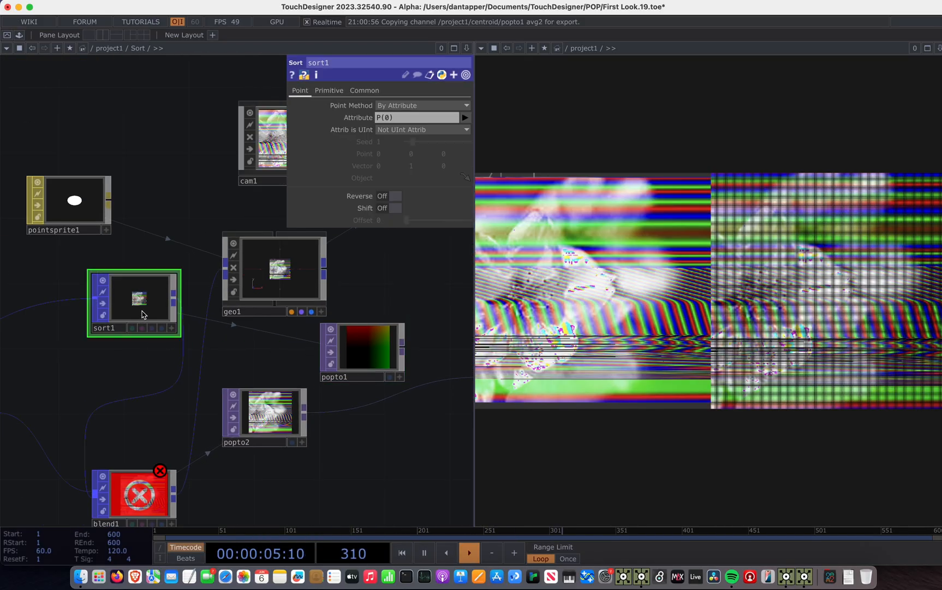
click(464, 117)
click(470, 144)
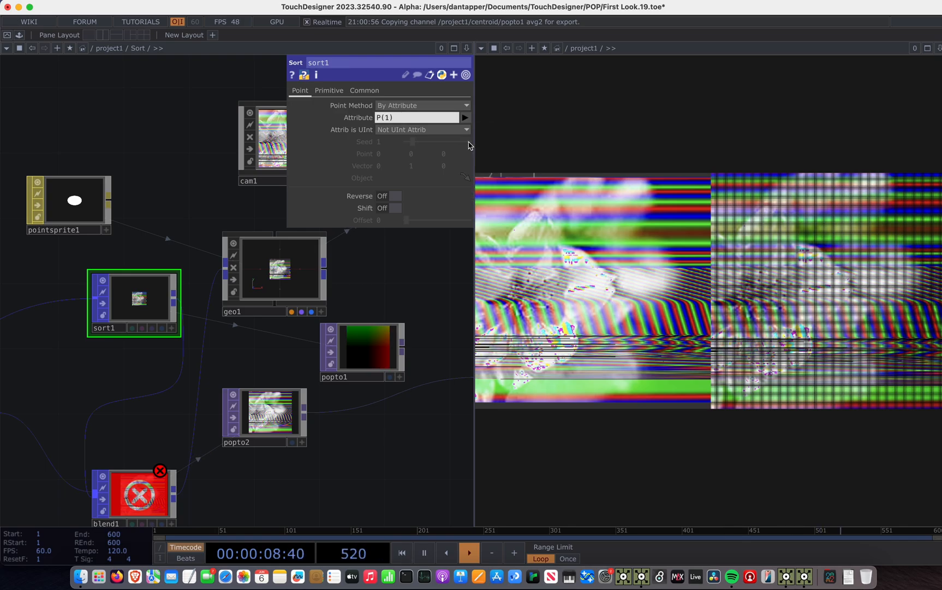
click(465, 118)
click(469, 155)
click(464, 118)
click(471, 159)
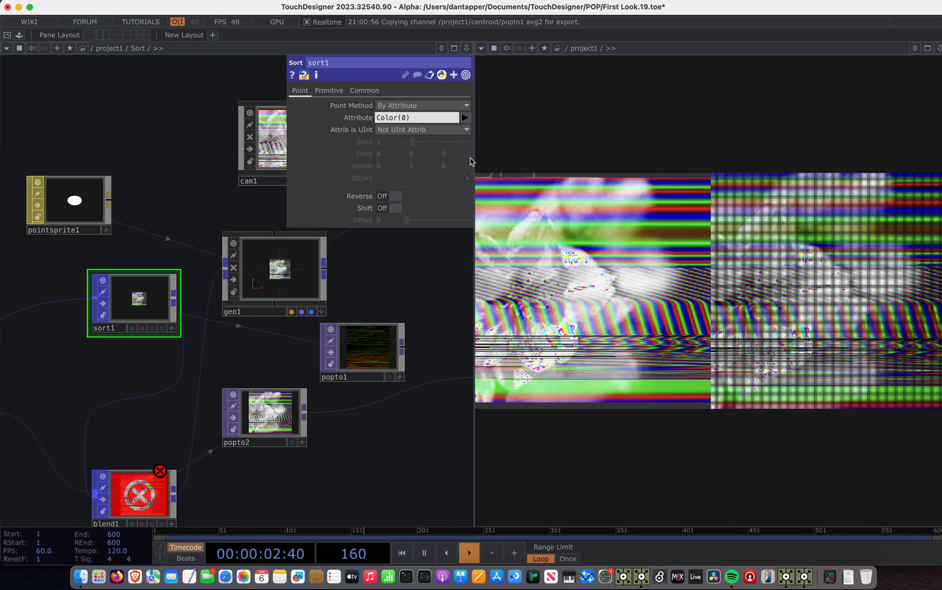
- Switch sort1's sorting attribute through P(0) and P(1) back to Color(0) to compare the position and colour orders in popto1
scroll(393, 253, up, 1)
scroll(393, 253, up, 3)
click(464, 117)
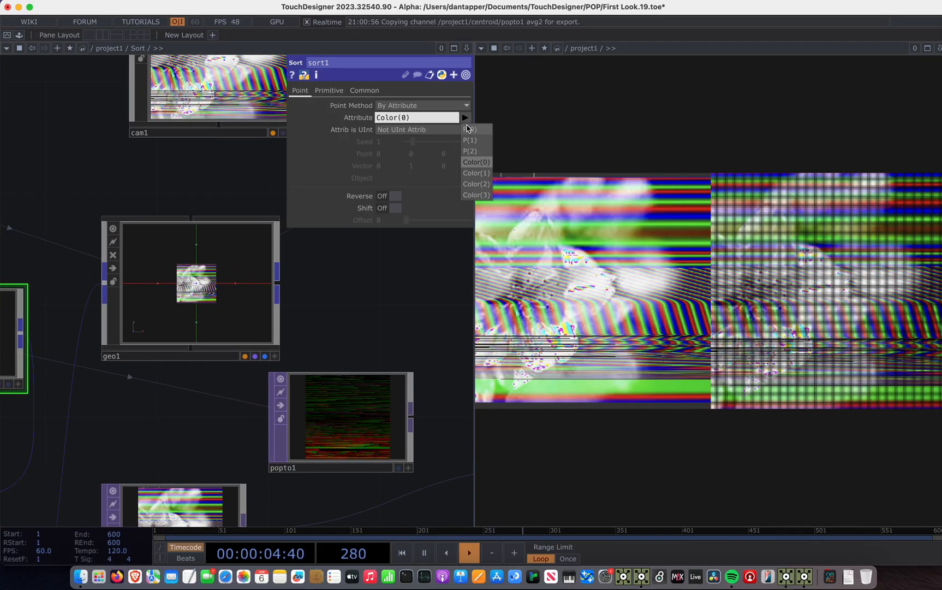
click(468, 129)
click(464, 118)
click(471, 143)
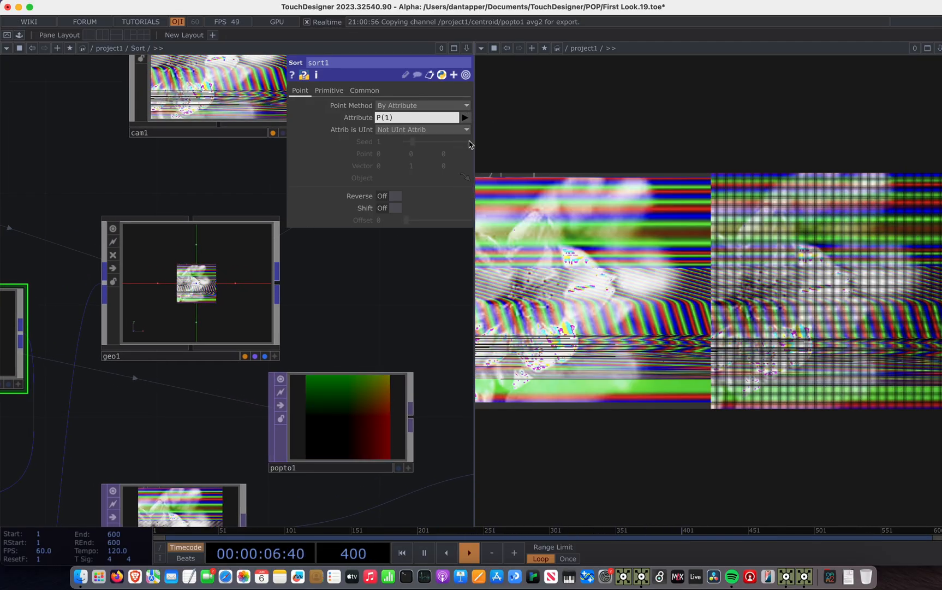
click(465, 117)
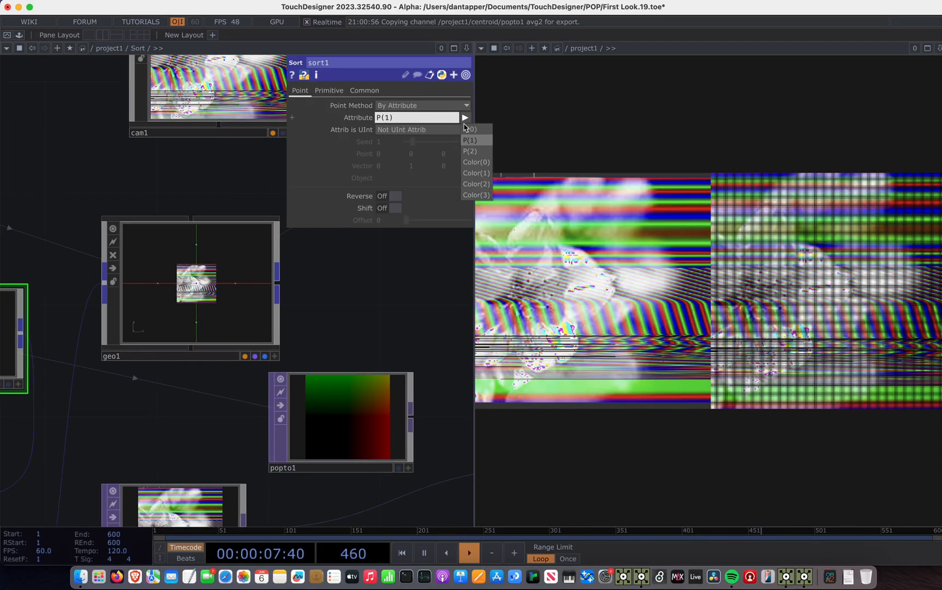
click(468, 163)
- Cycle sort1's sorting attribute through Color(1), Color(2) and Color(3), ending on Color(2), to compare the point orders
click(464, 117)
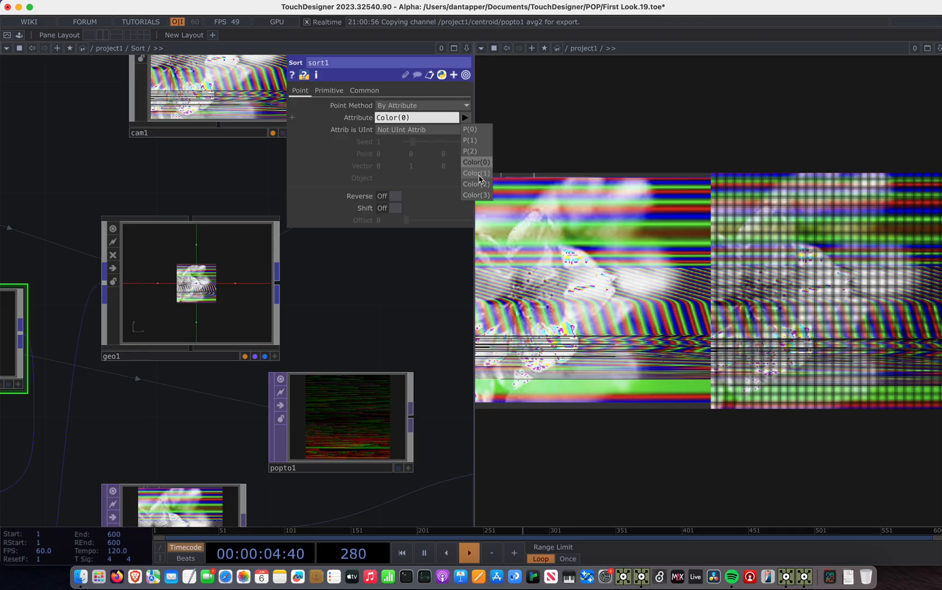
click(481, 173)
click(465, 118)
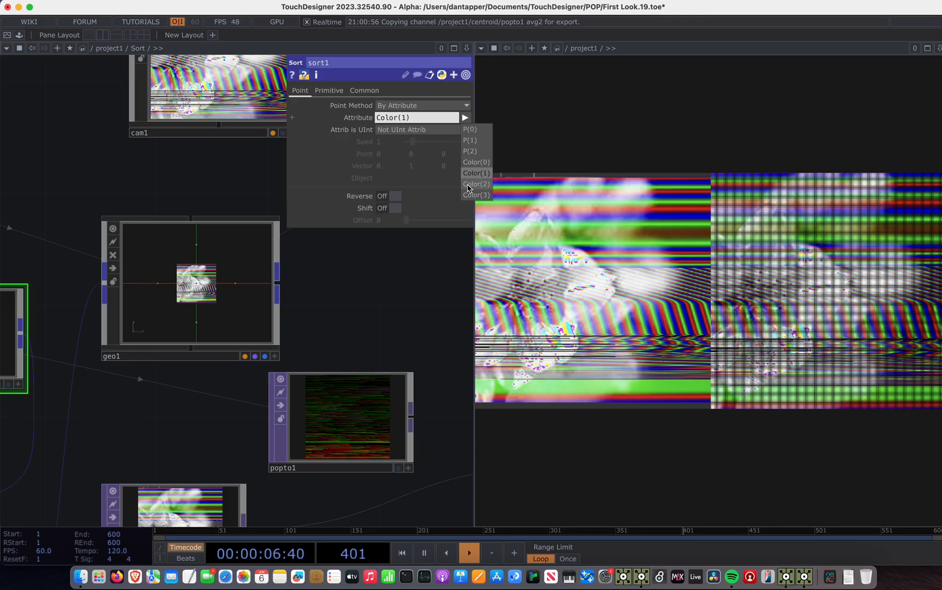
click(468, 184)
click(465, 118)
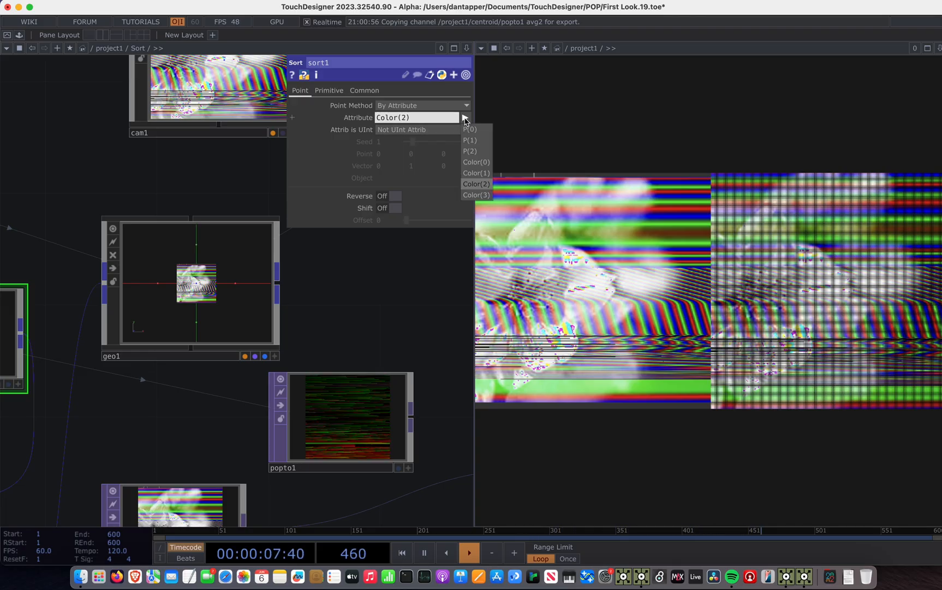
click(468, 195)
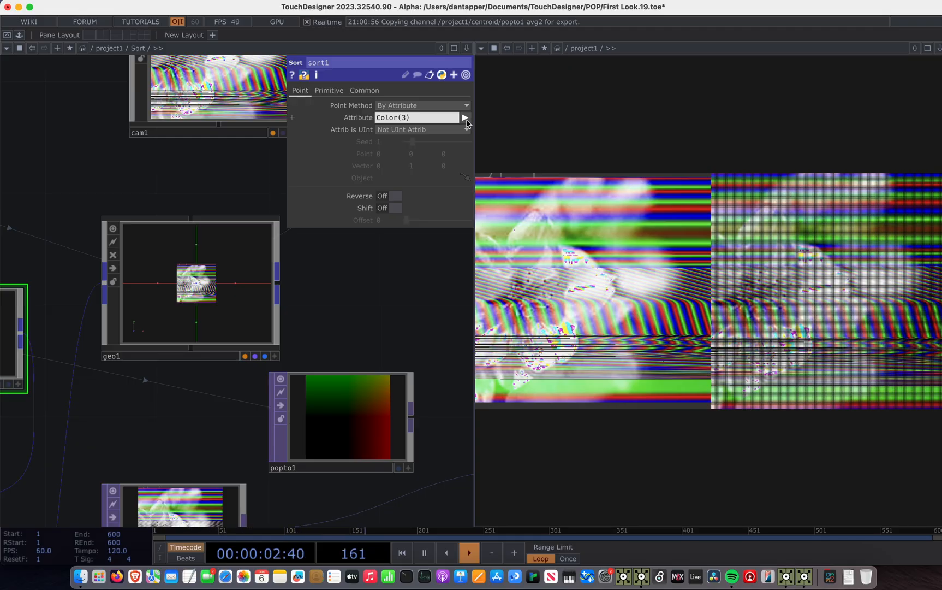
click(466, 118)
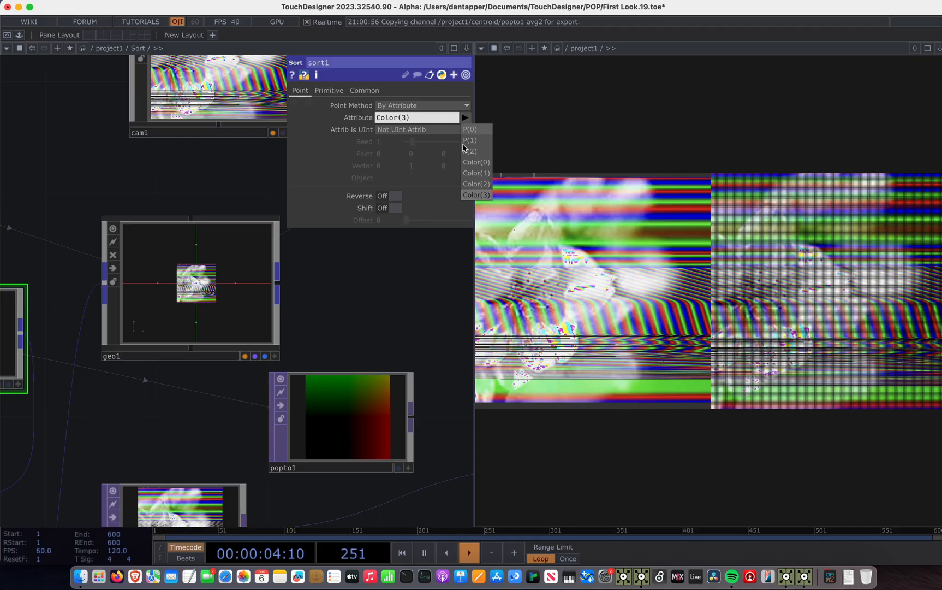
click(477, 184)
scroll(381, 357, down, 5)
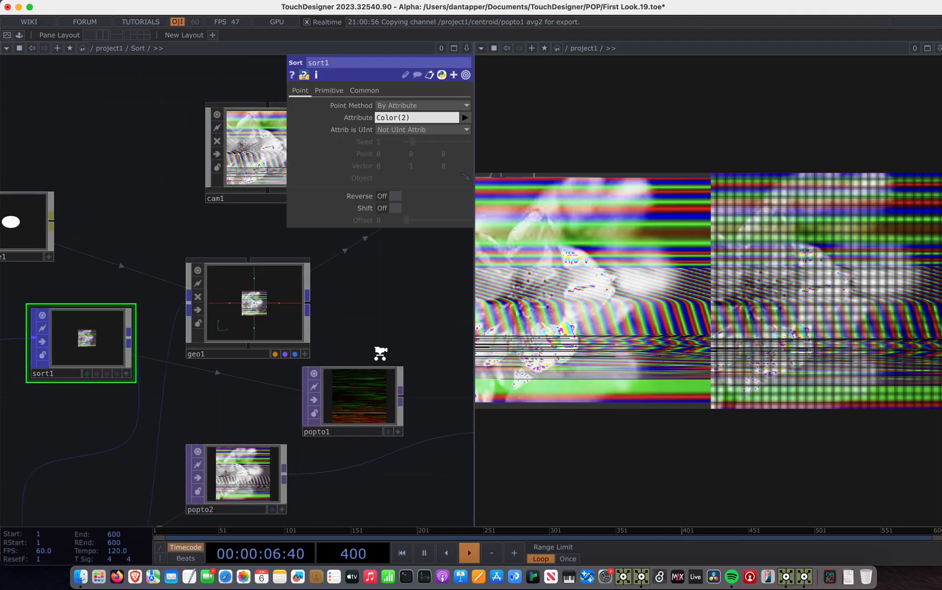
scroll(309, 322, right, 3)
scroll(235, 339, right, 3)
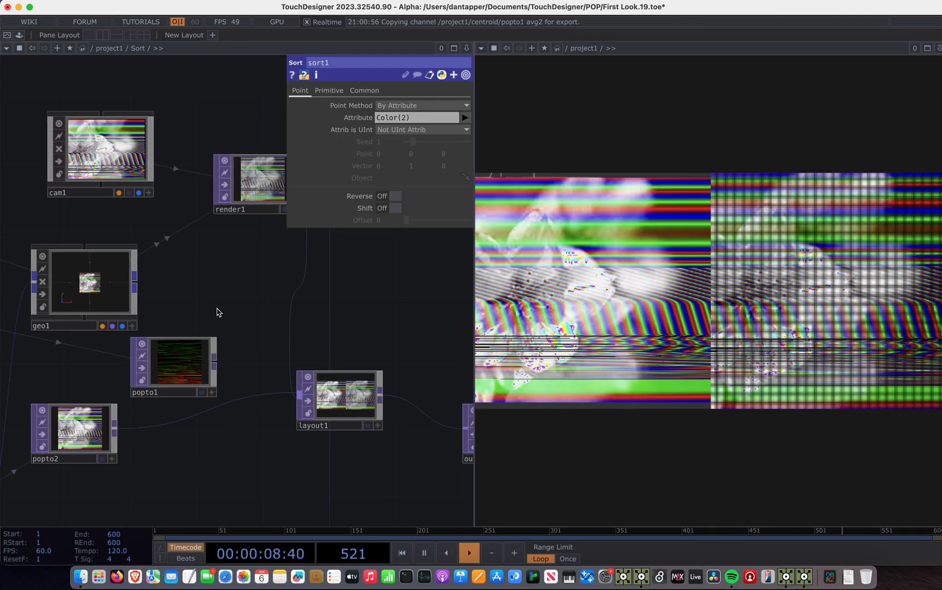
- Undo the sort1 attribute, position and wiring changes and the added POP to TOP, back to attcombine1 feeding sort1
scroll(347, 309, left, 6)
key(super+z)
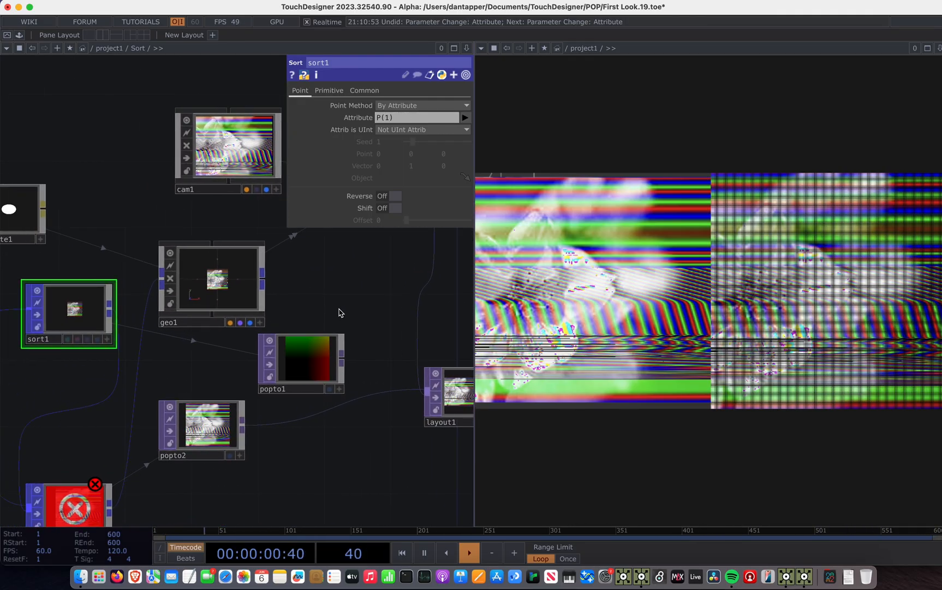
key(super+z)
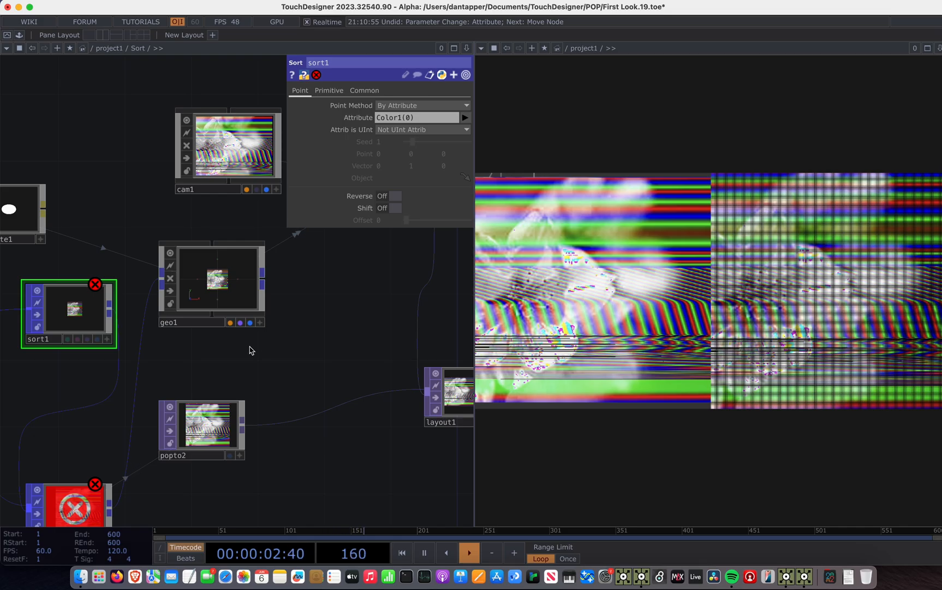
scroll(251, 350, left, 10)
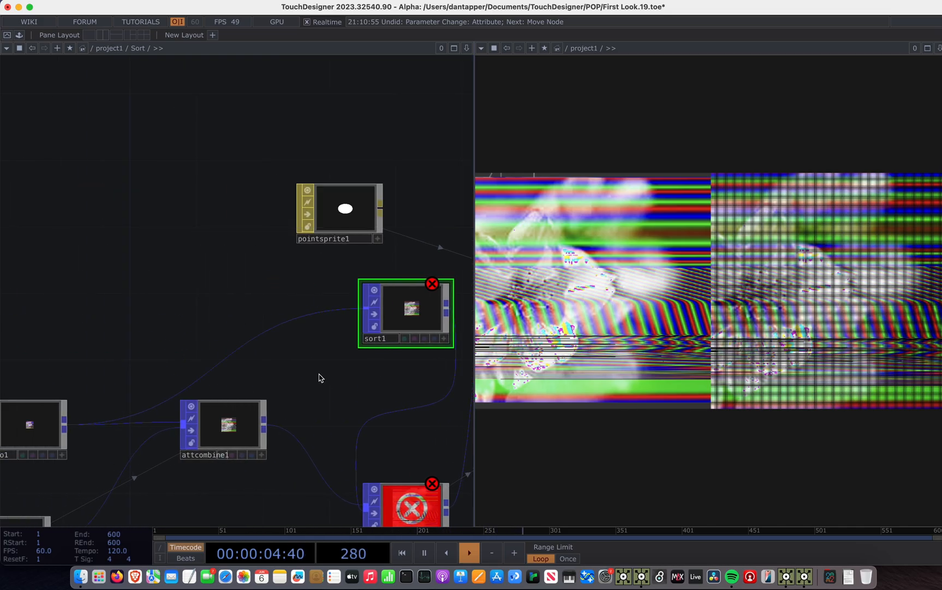
scroll(319, 378, down, 5)
key(super+z)
key(super+z)
key(super+z)
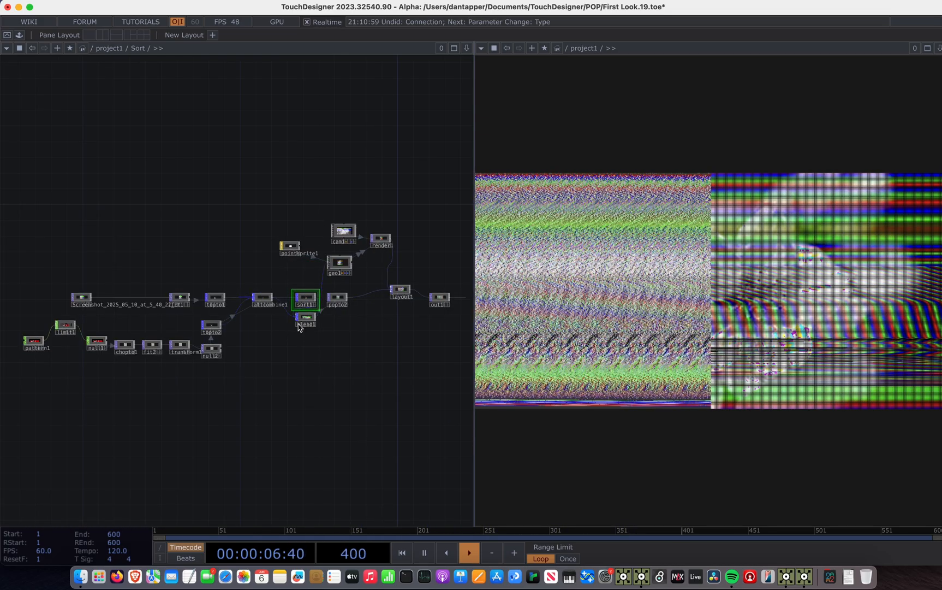
- Examine attcombine1's input attribute settings and the topto1 and topto2 branches that feed it
scroll(298, 327, up, 6)
click(131, 268)
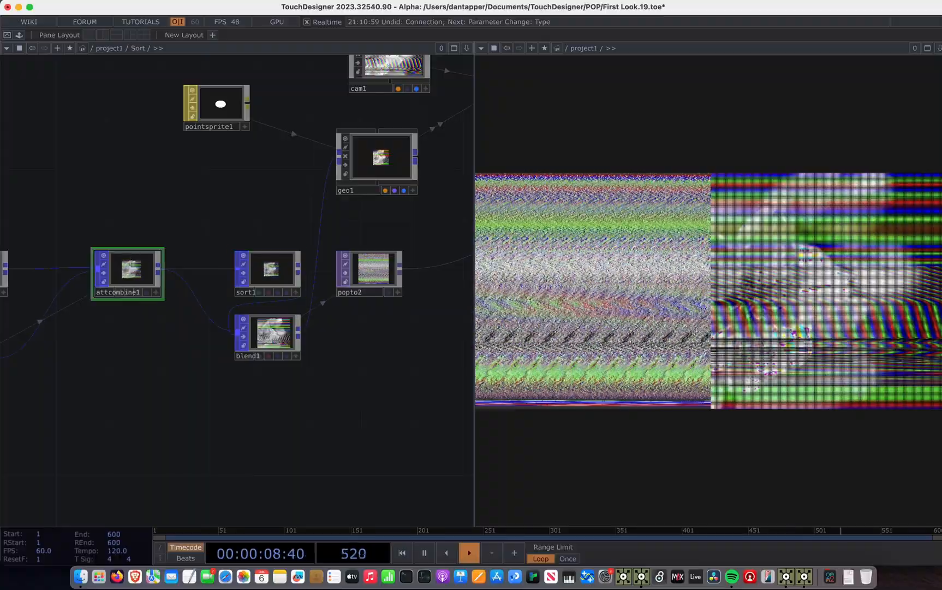
key(p)
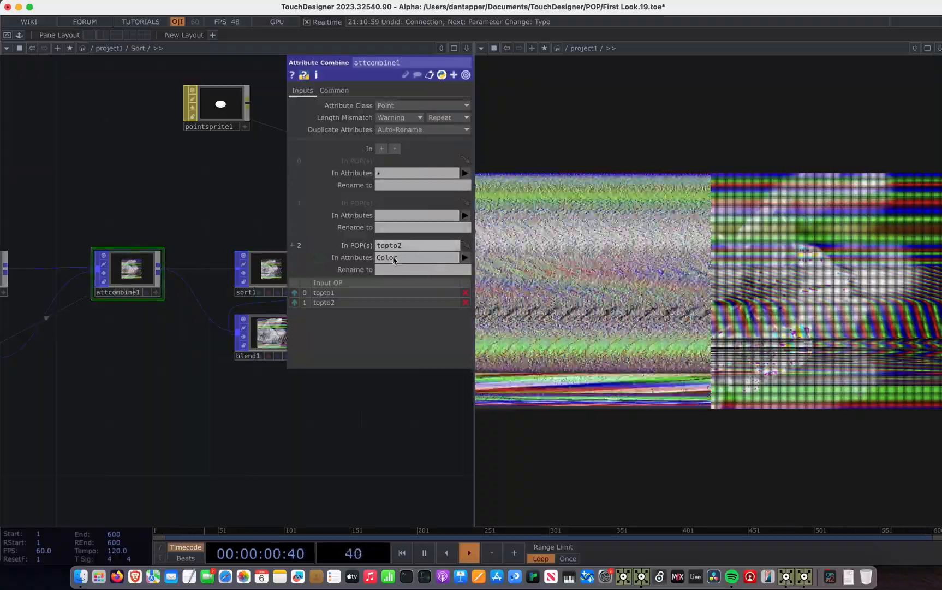
scroll(77, 268, down, 6)
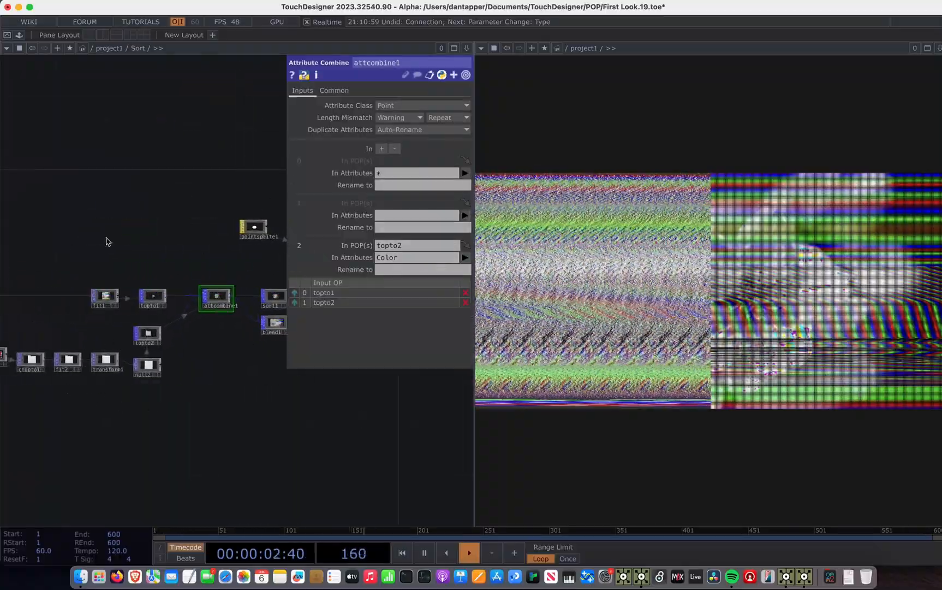
scroll(189, 360, up, 5)
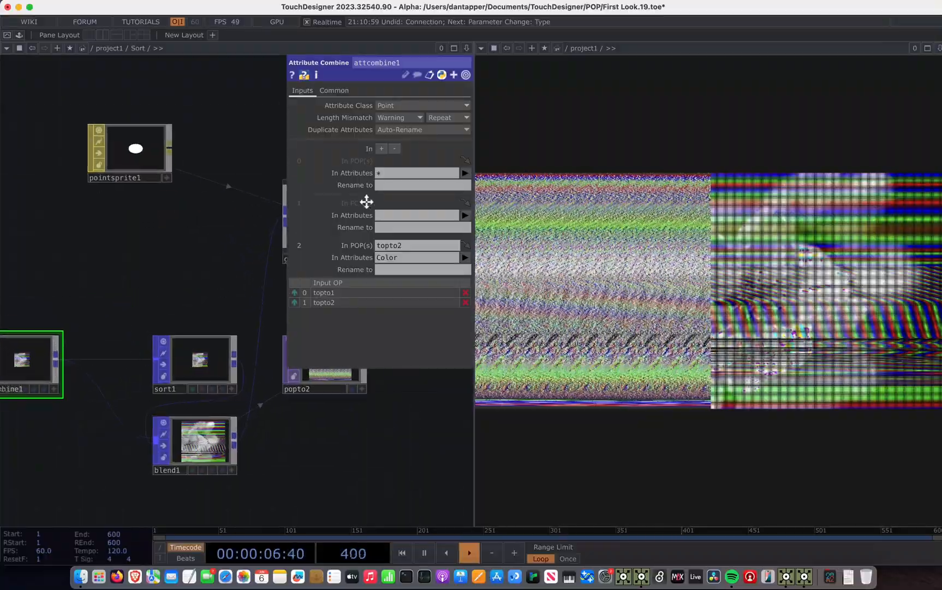
scroll(182, 396, up, 3)
scroll(174, 395, down, 3)
scroll(173, 395, left, 5)
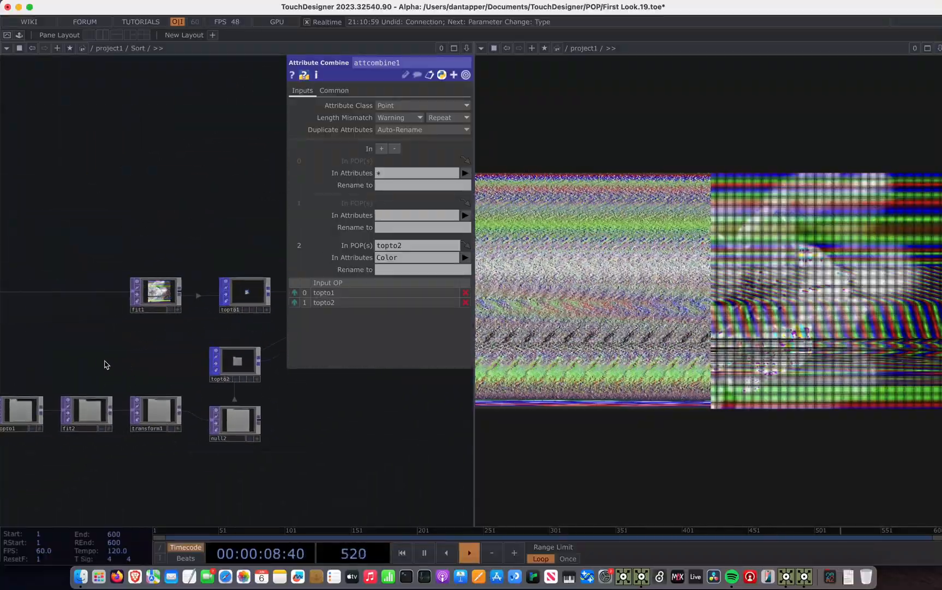
- Add a Video Device In TOP and place it above the chopto1 and fit2 nodes
key(Tab)
text(vi)
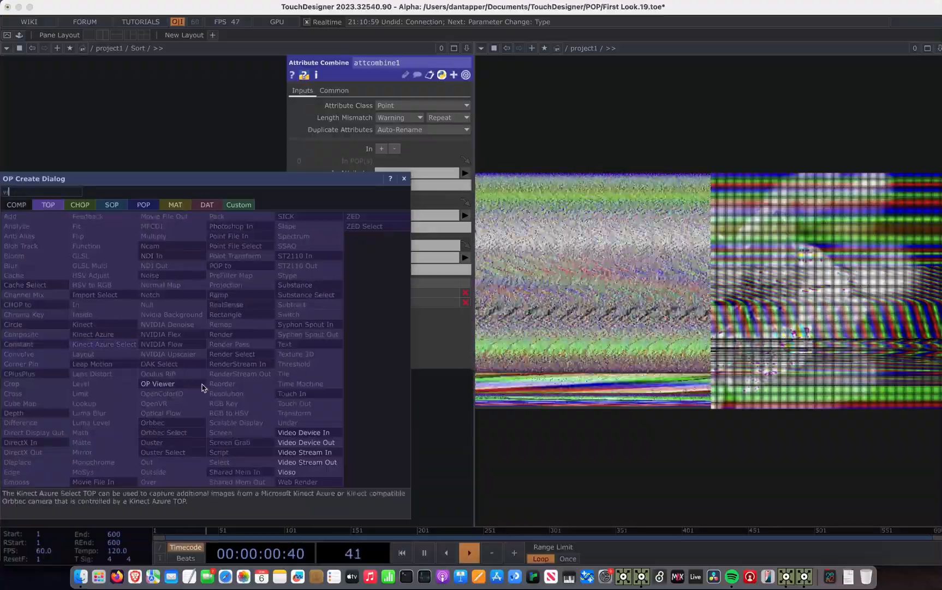
click(326, 434)
click(47, 359)
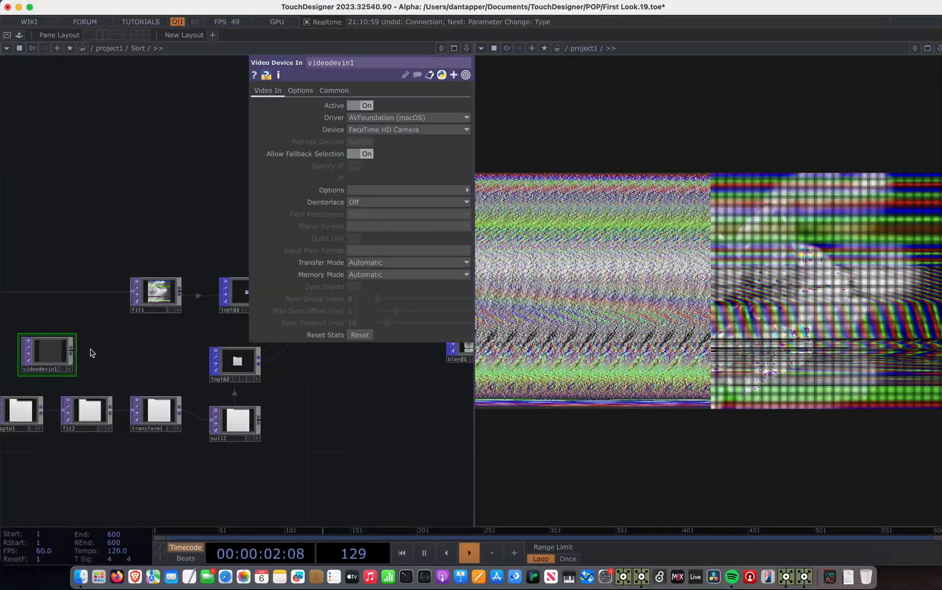
drag(99, 354, 181, 412)
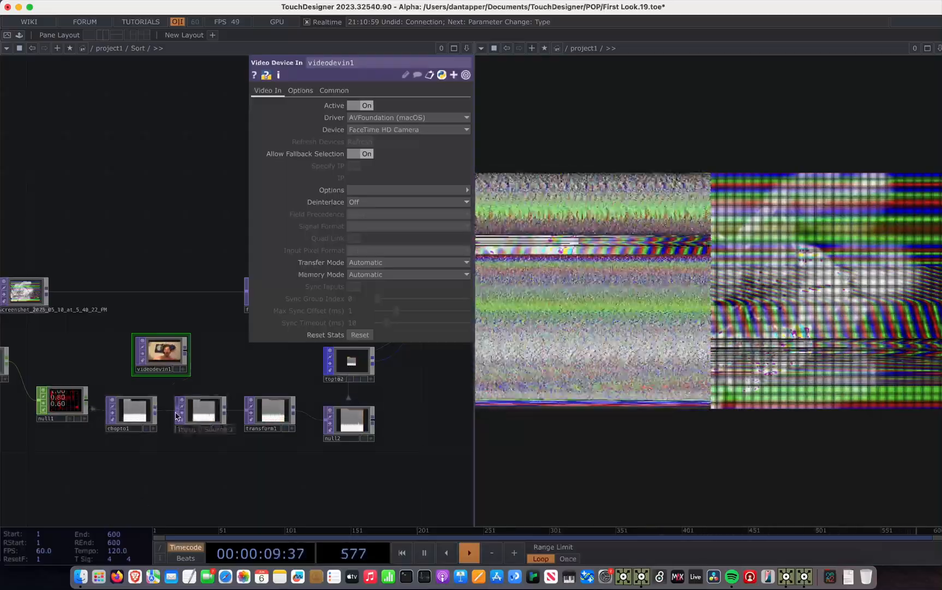
- Add a Constant TOP below chopto1 and wire it into fit2 in place of chopto1
click(144, 416)
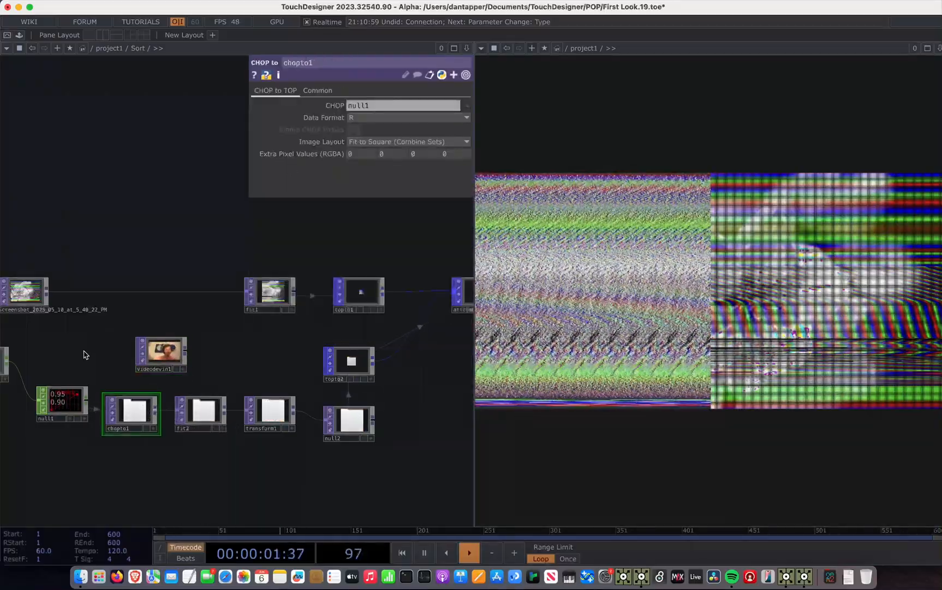
scroll(84, 354, left, 5)
key(Tab)
text(co)
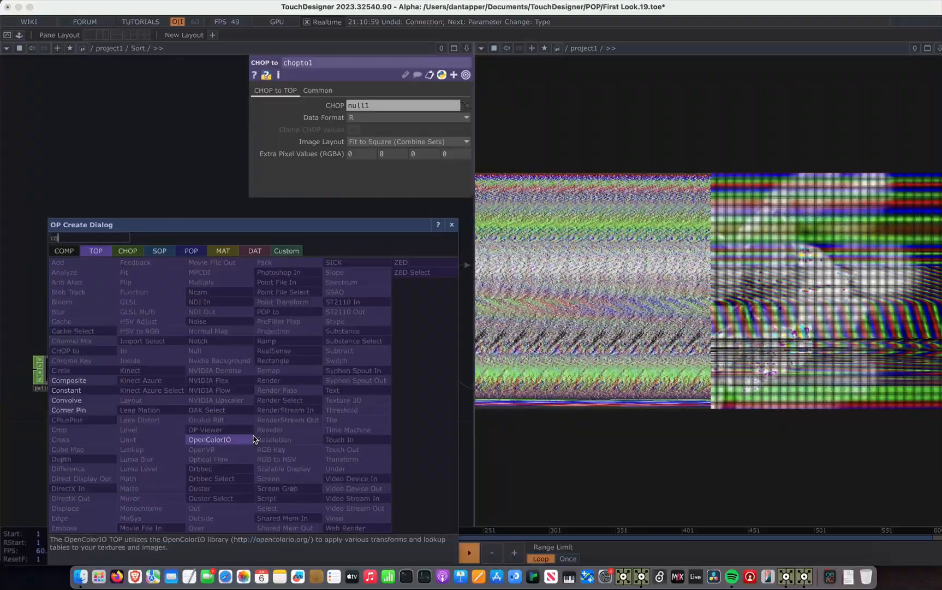
click(113, 390)
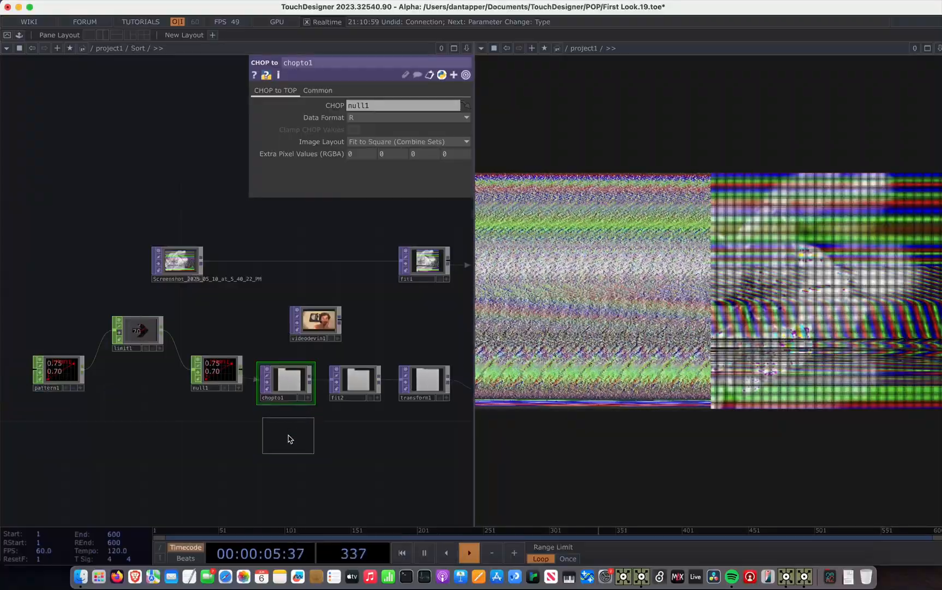
click(289, 438)
drag(311, 430, 337, 386)
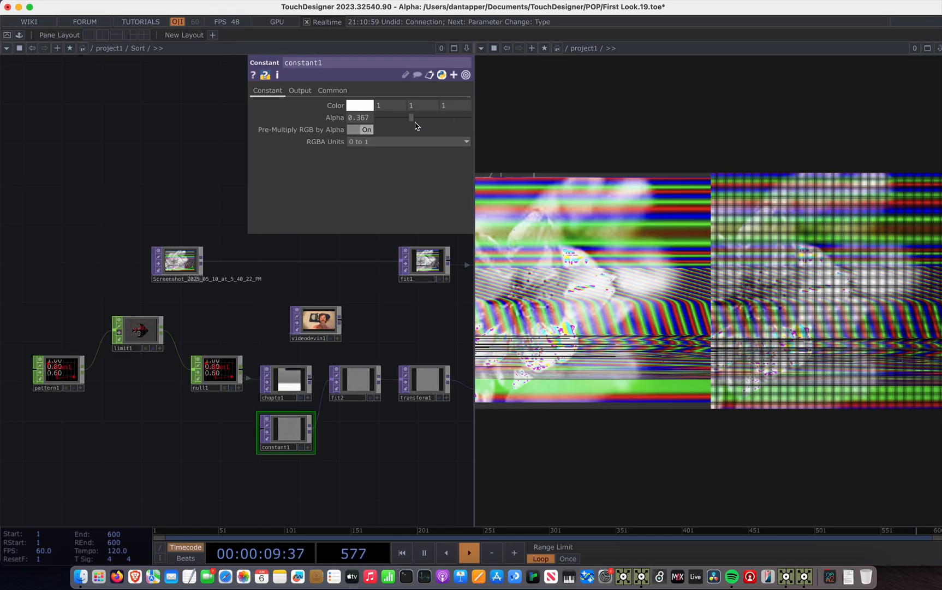
- Try a red value of 0.7 on constant1 and delete the node
middle_click(389, 107)
middle_drag(390, 108, 420, 108)
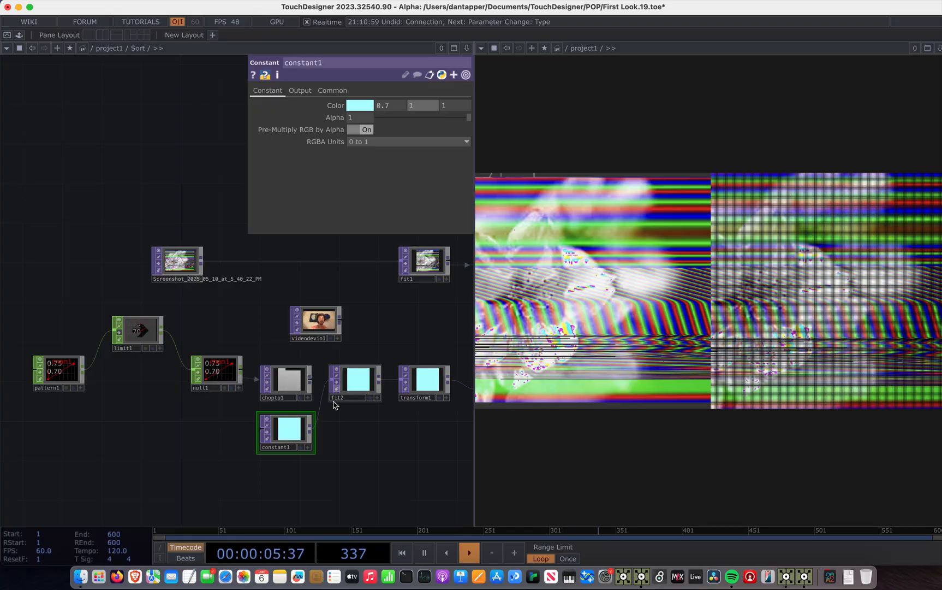
key(Delete)
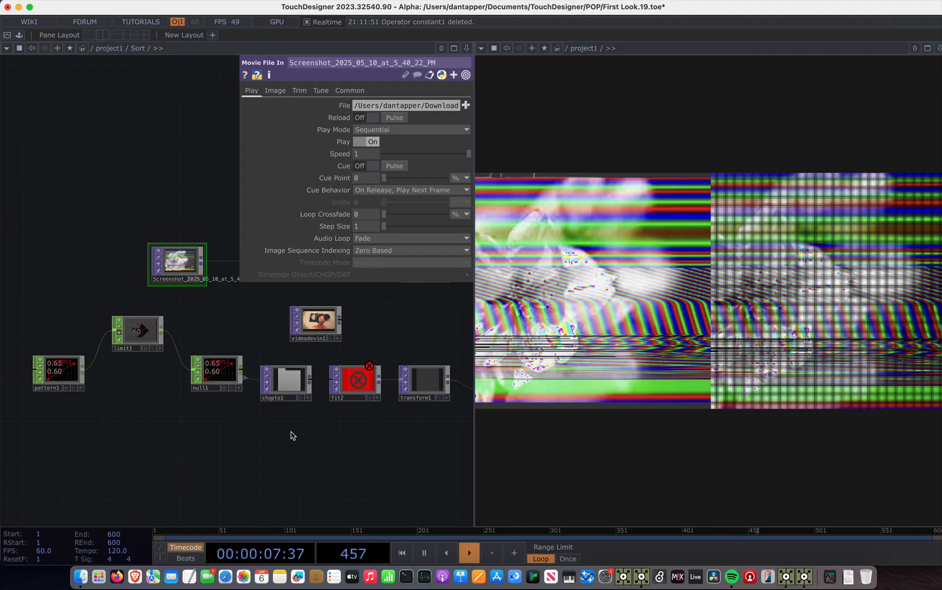
- Add a Noise TOP below chopto1 and wire it into fit2's input
key(Tab)
click(256, 322)
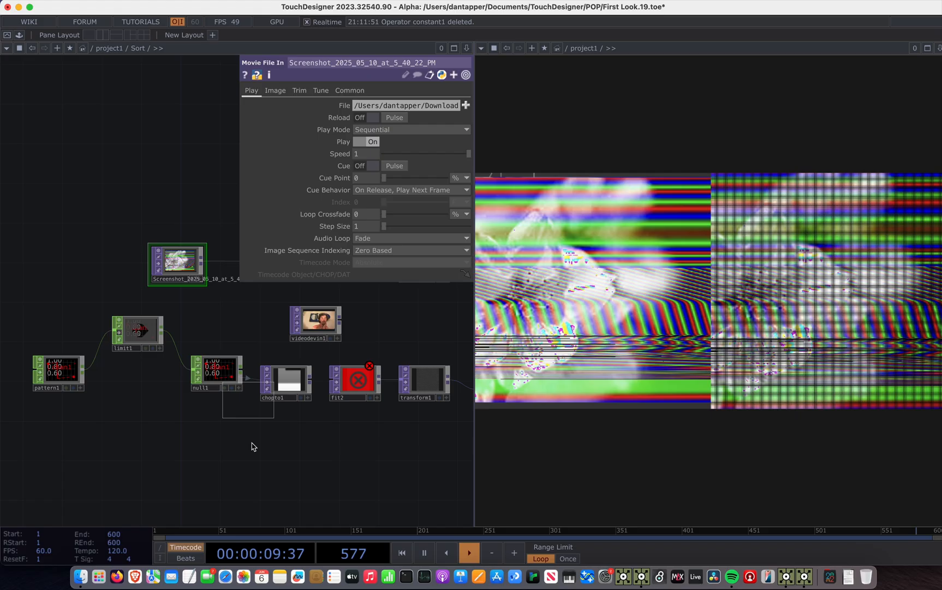
click(253, 448)
drag(311, 446, 327, 389)
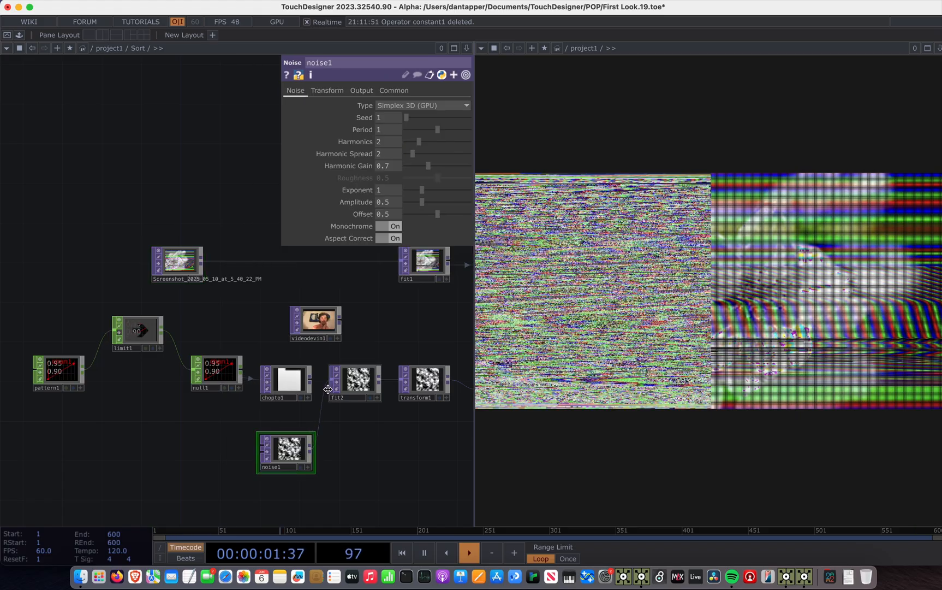
- Set noise1's resolution to 1 by 19
click(393, 90)
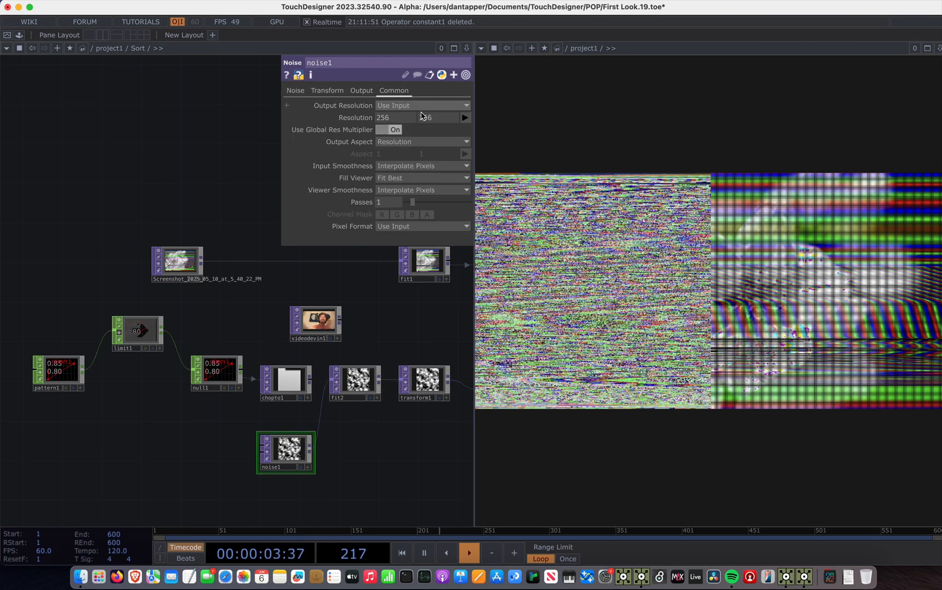
text(1)
click(436, 117)
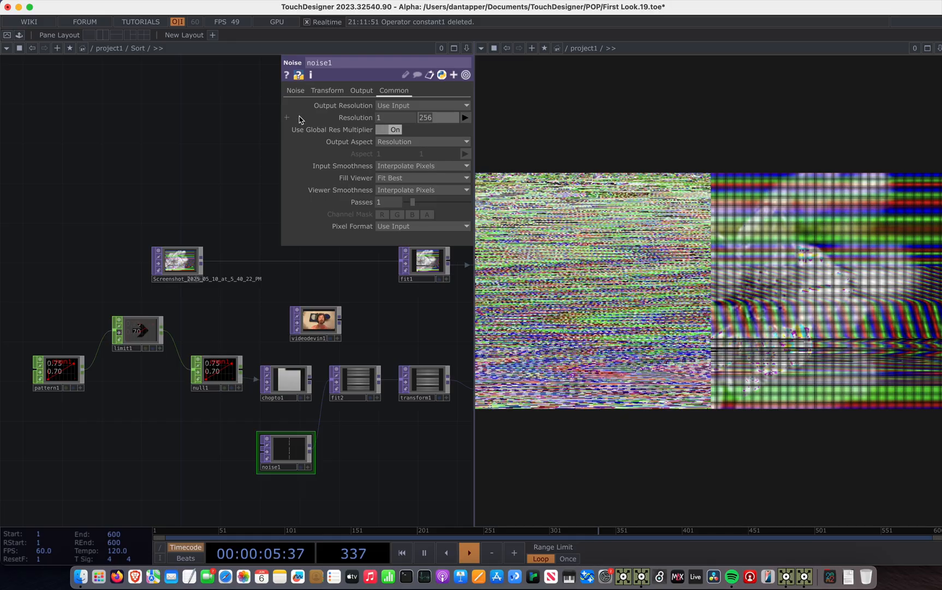
key(Return)
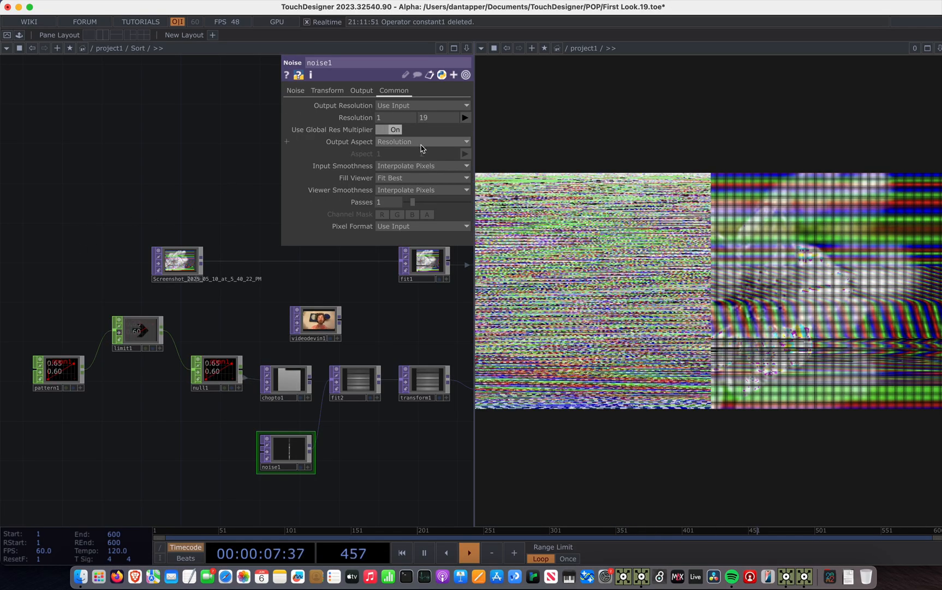
- Set noise1's noise period to 50
click(297, 92)
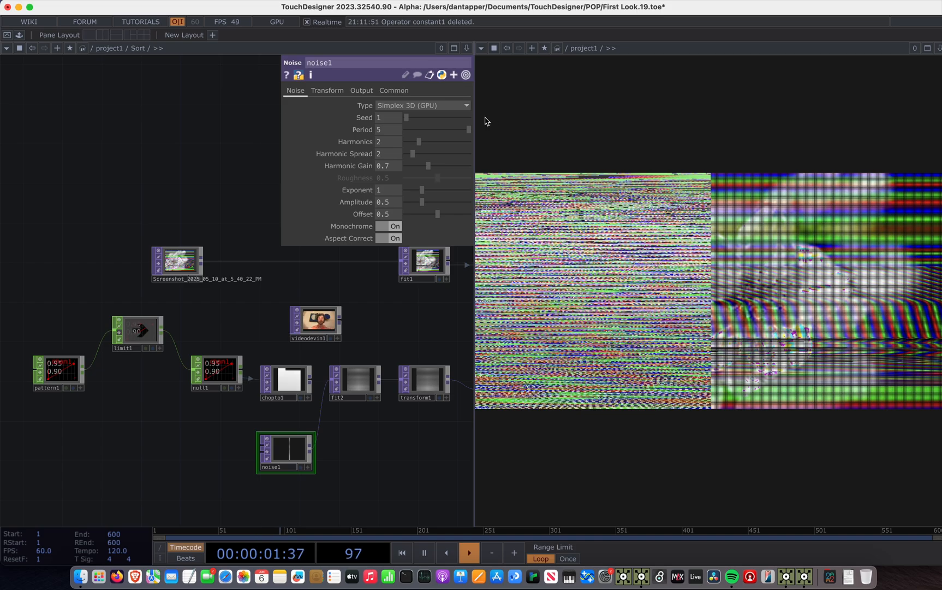
text(0)
key(Return)
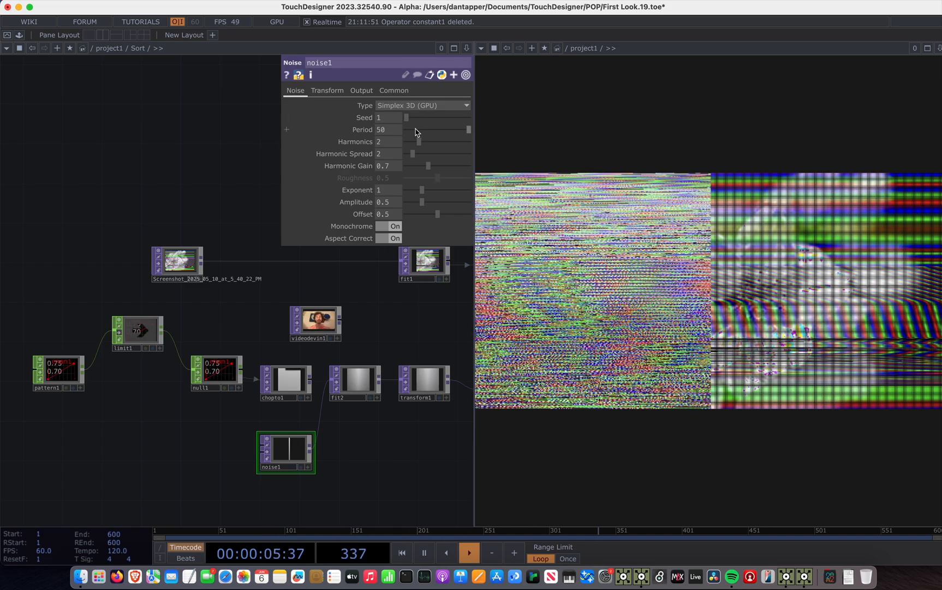
- Lower noise1's offset to 0 and its amplitude to about 0.03
drag(436, 213, 394, 204)
scroll(395, 202, up, 4)
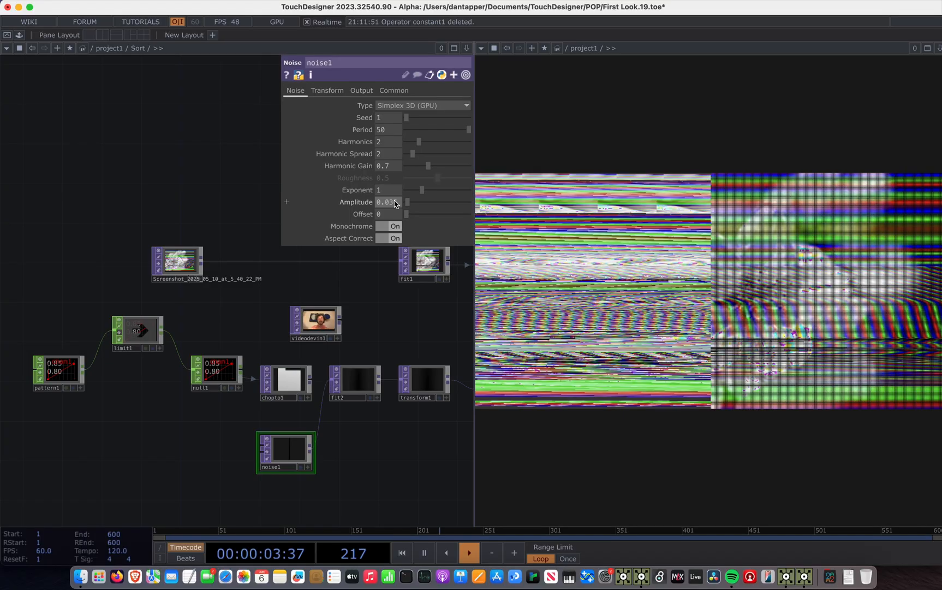
- Animate noise1's Z translation with the expression absTime.seconds
click(337, 89)
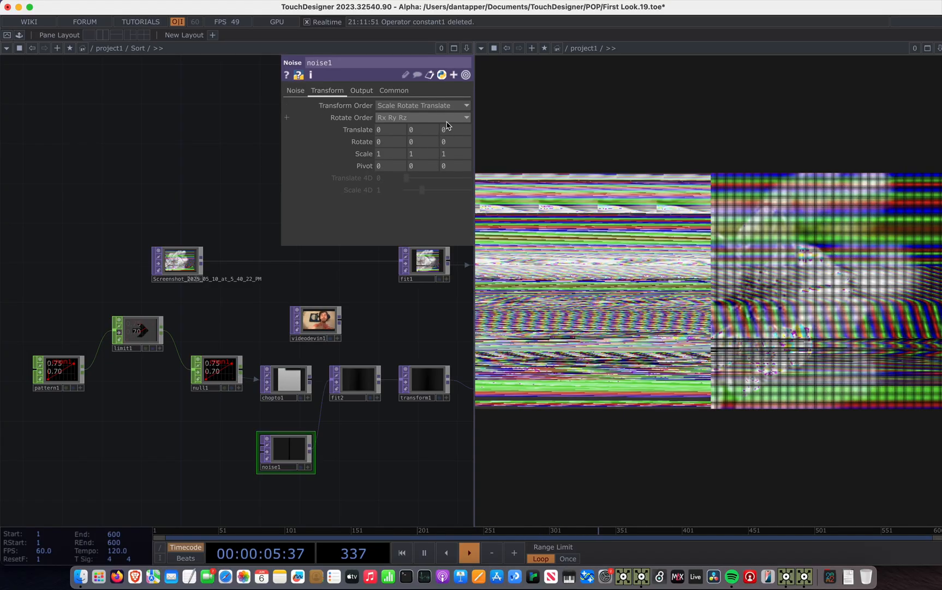
text(absTi)
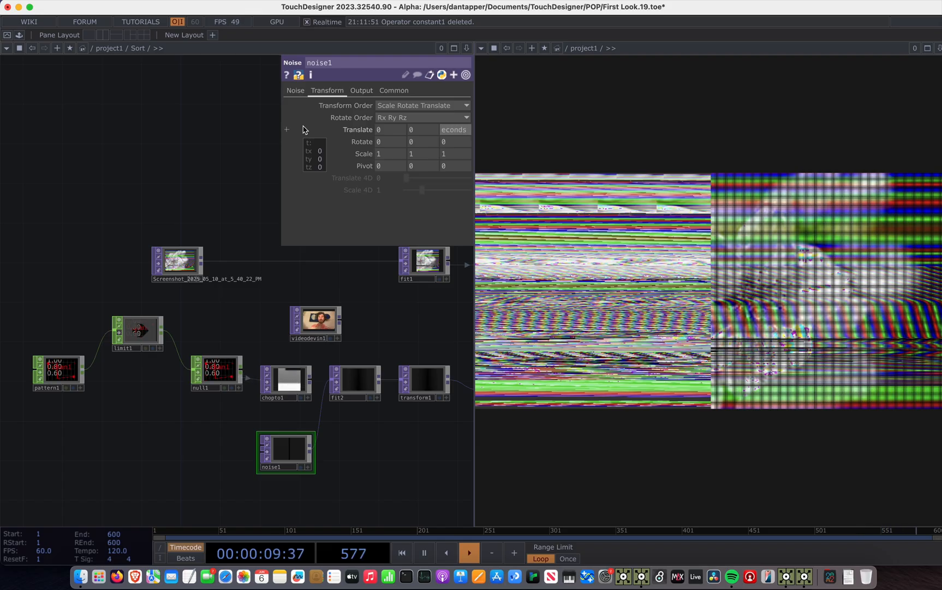
text(me.seconds)
key(Return)
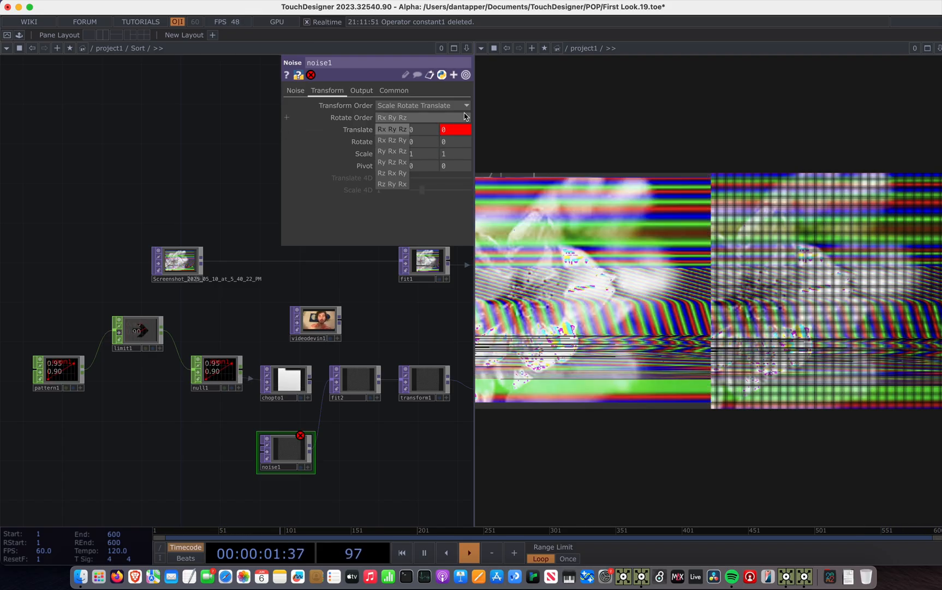
click(446, 132)
click(383, 166)
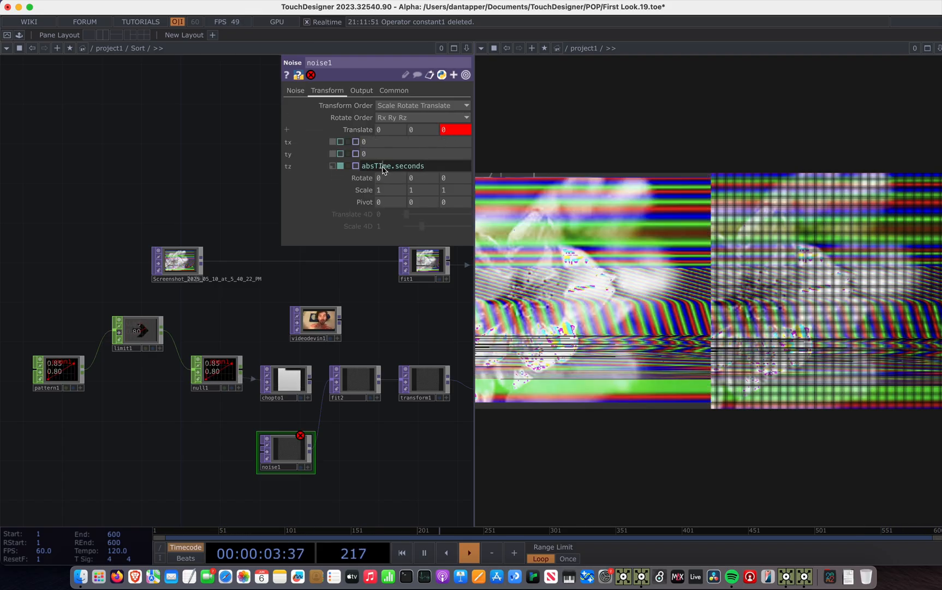
key(Return)
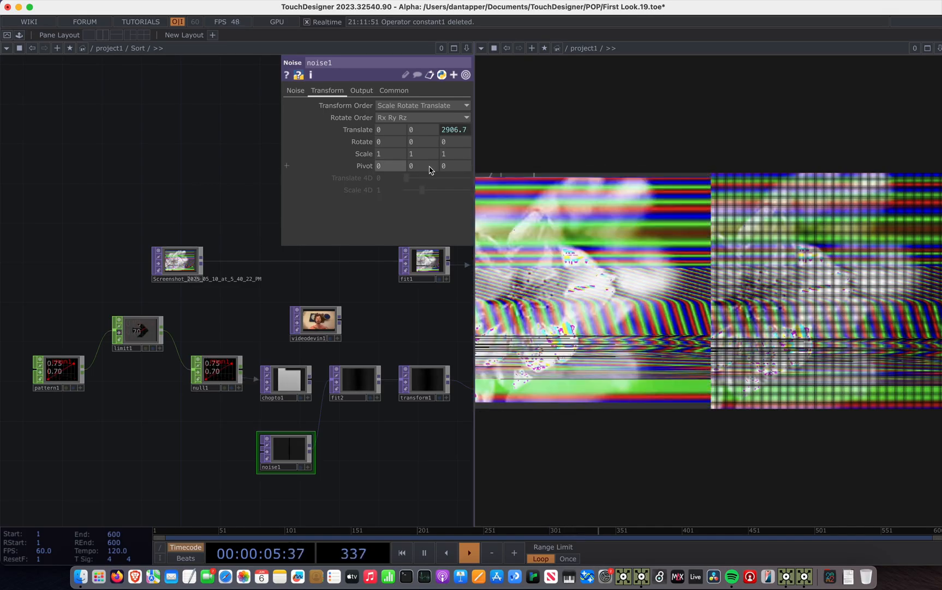
- Slow the Z translation by multiplying its expression by 0.1, giving absTime.seconds*0.1
click(459, 130)
text(*0.)
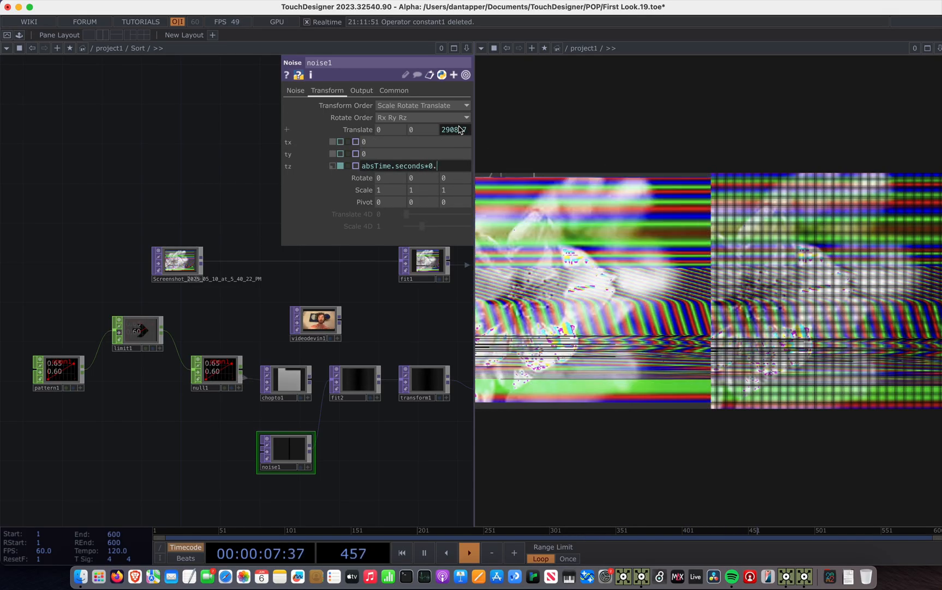
text(1)
key(Return)
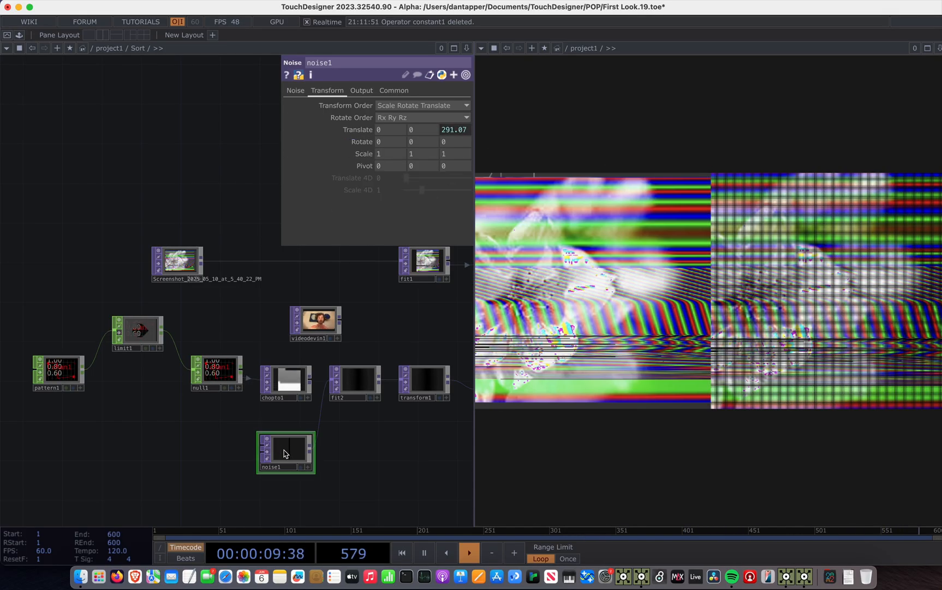
- Set noise1's offset to about 0.061
click(296, 90)
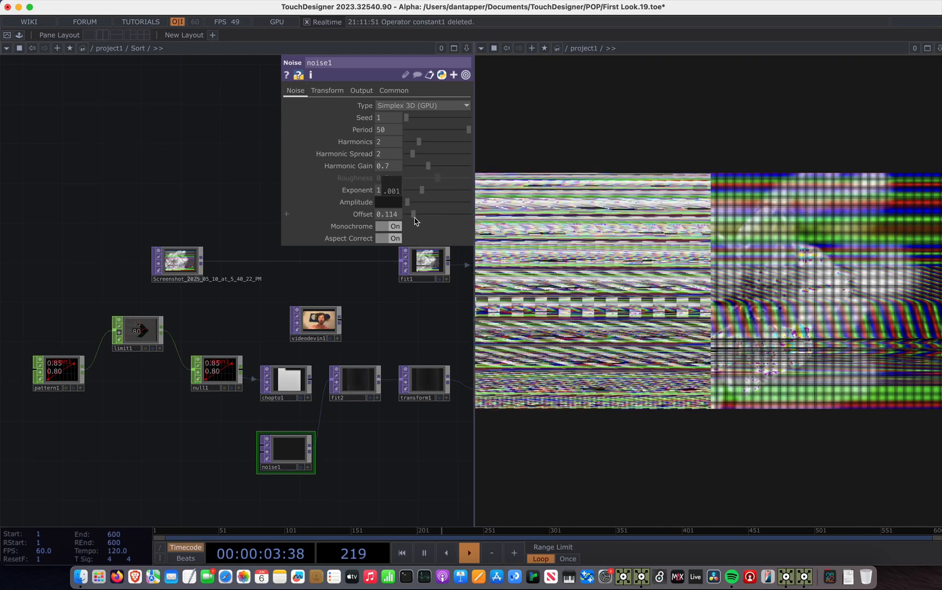
click(415, 215)
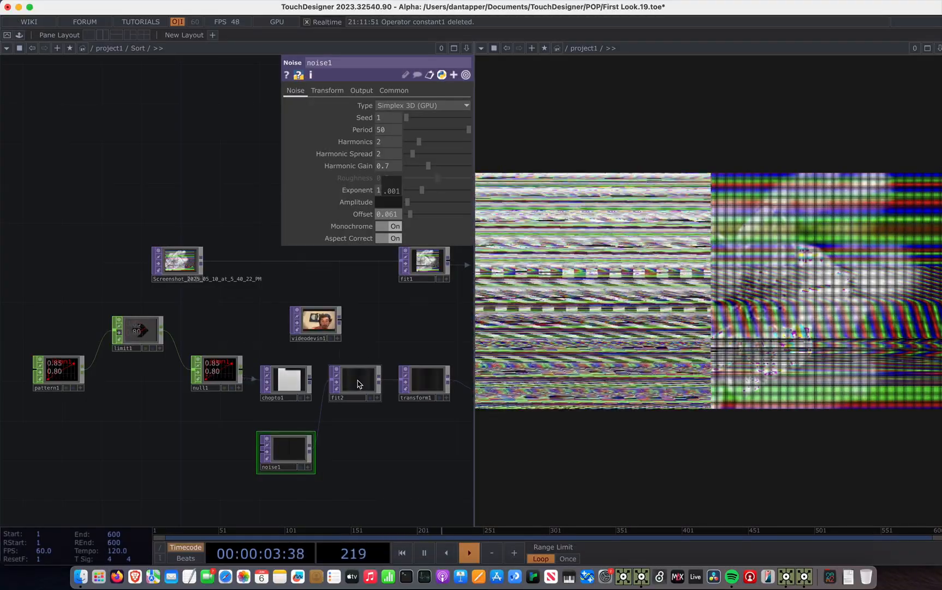
- Check fit2's fit options, then try bypassing the node and re-enable it
click(358, 383)
click(401, 105)
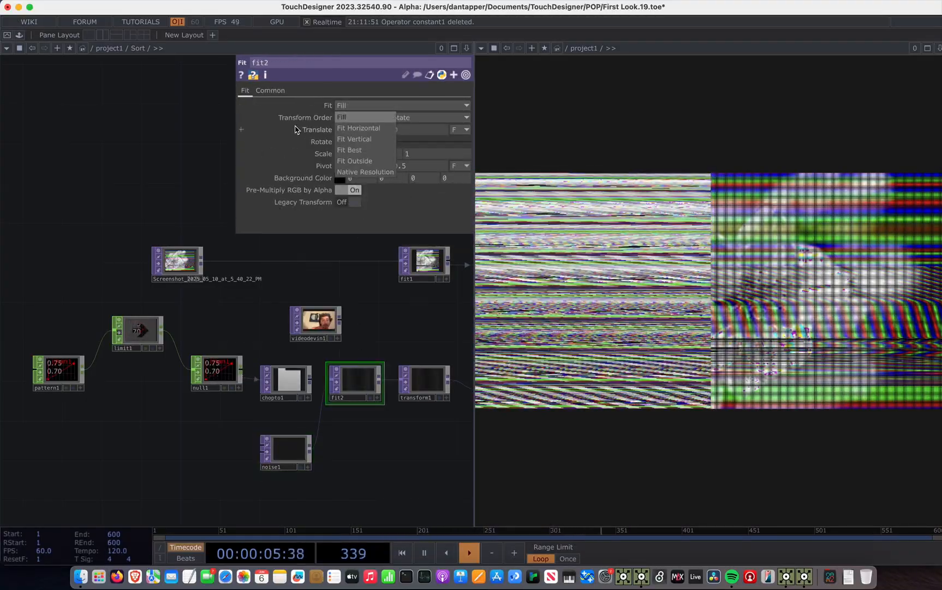
click(296, 126)
click(338, 382)
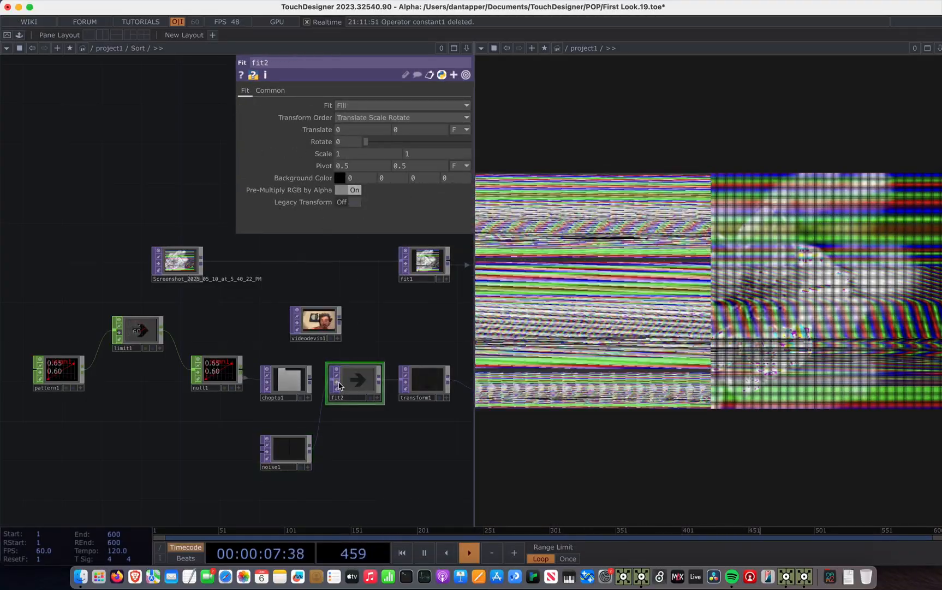
click(338, 385)
scroll(244, 427, right, 5)
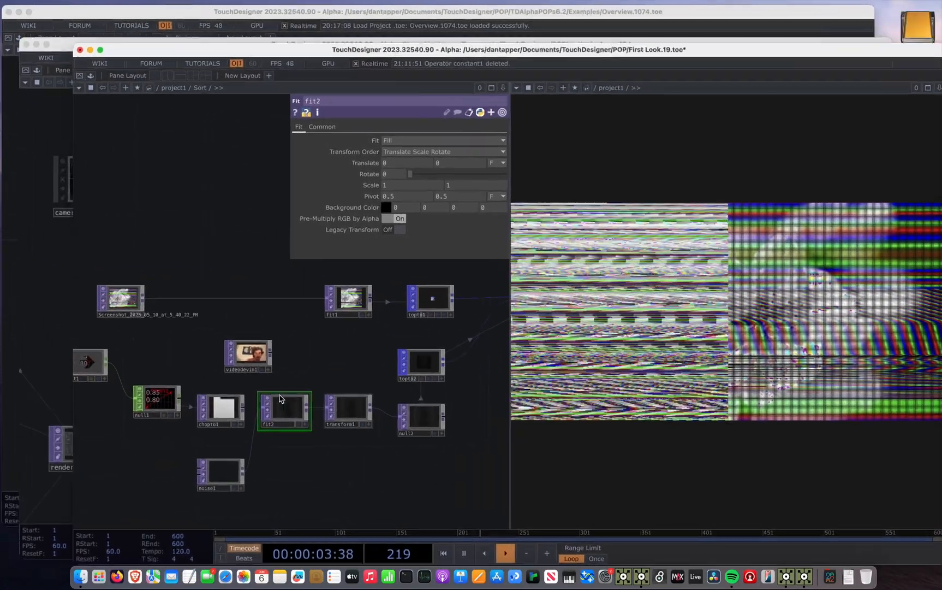
- Switch to the mathmix_1_me.15.toe project, frame its whole network and start playback
scroll(280, 398, down, 10)
scroll(280, 398, up, 10)
scroll(284, 396, down, 10)
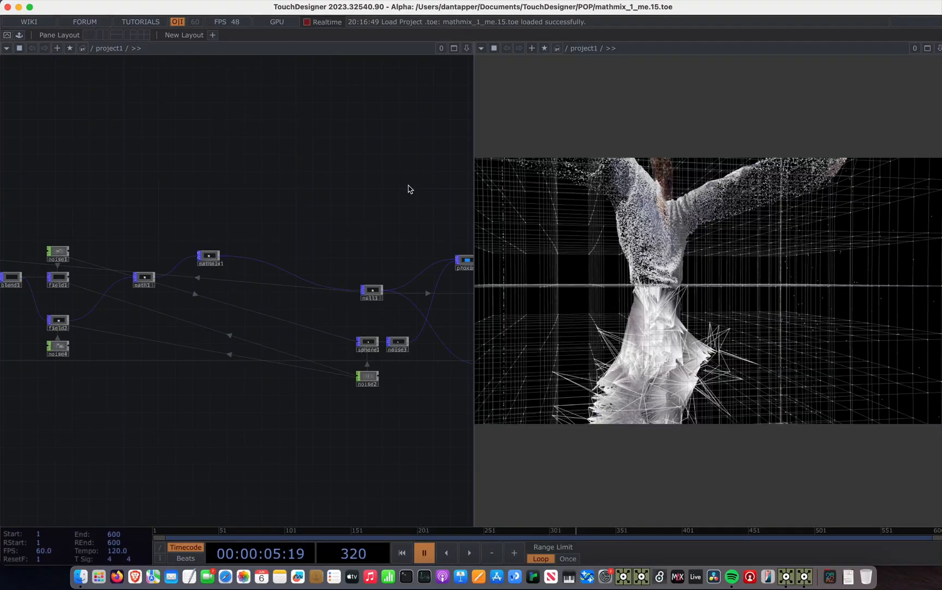
key(h)
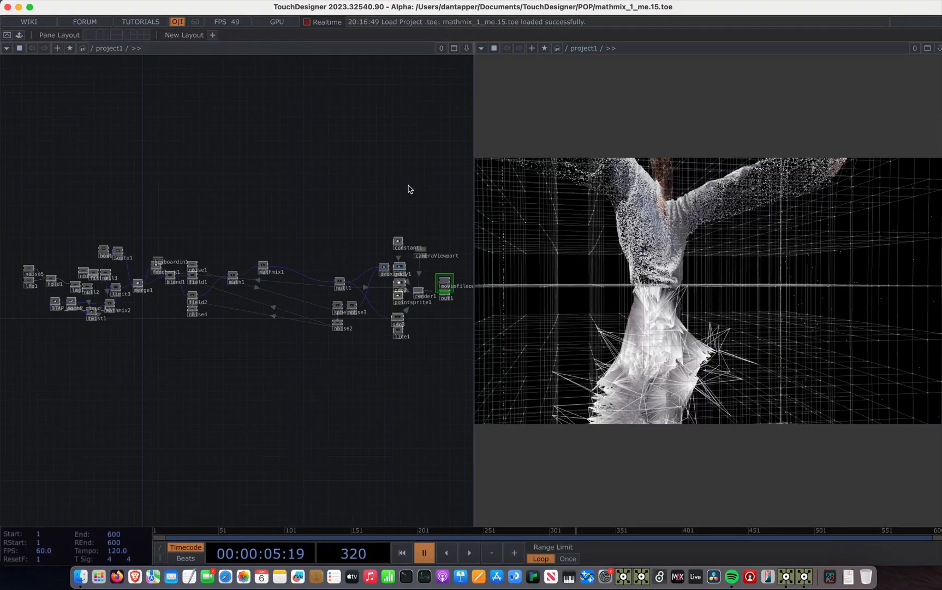
key(space)
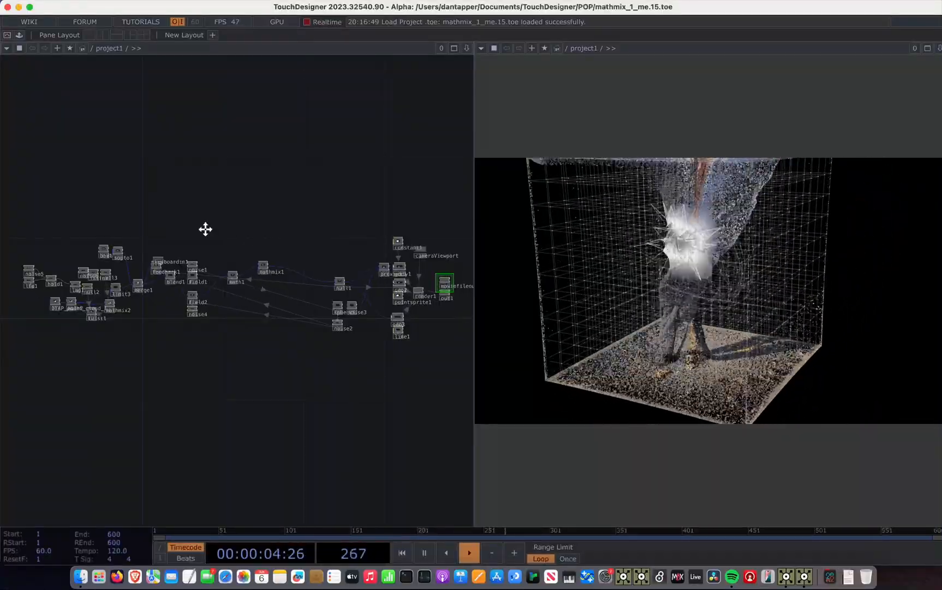
- Locate the DTAP_point_cloud_1_ node at the start of the network and show its parameters
scroll(186, 249, up, 10)
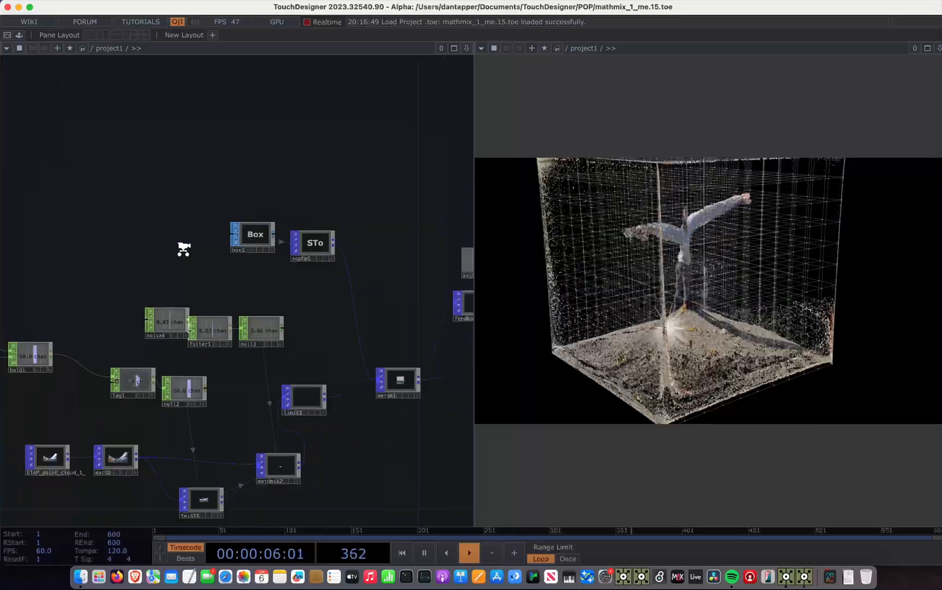
scroll(184, 248, down, 3)
drag(147, 270, 172, 269)
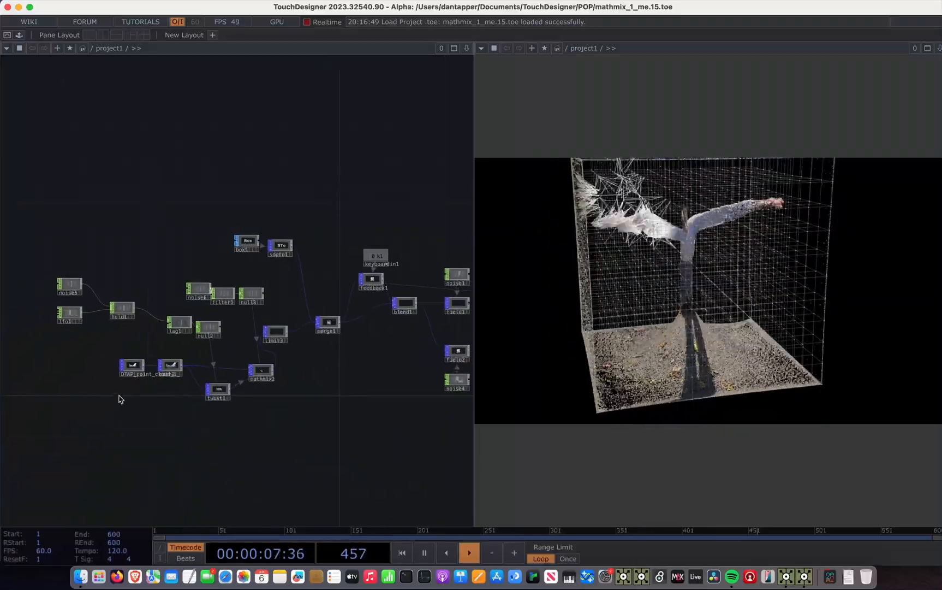
scroll(151, 370, up, 8)
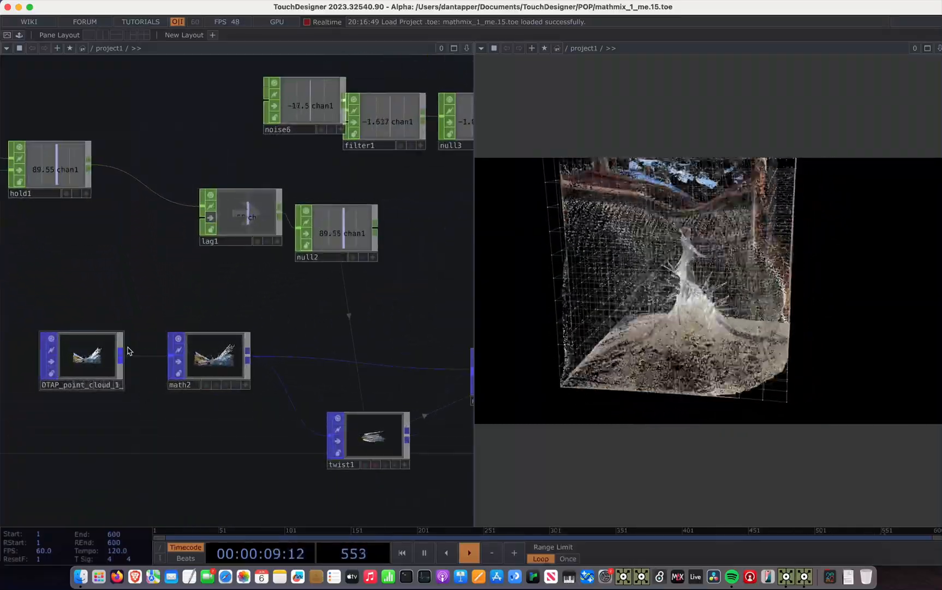
click(95, 367)
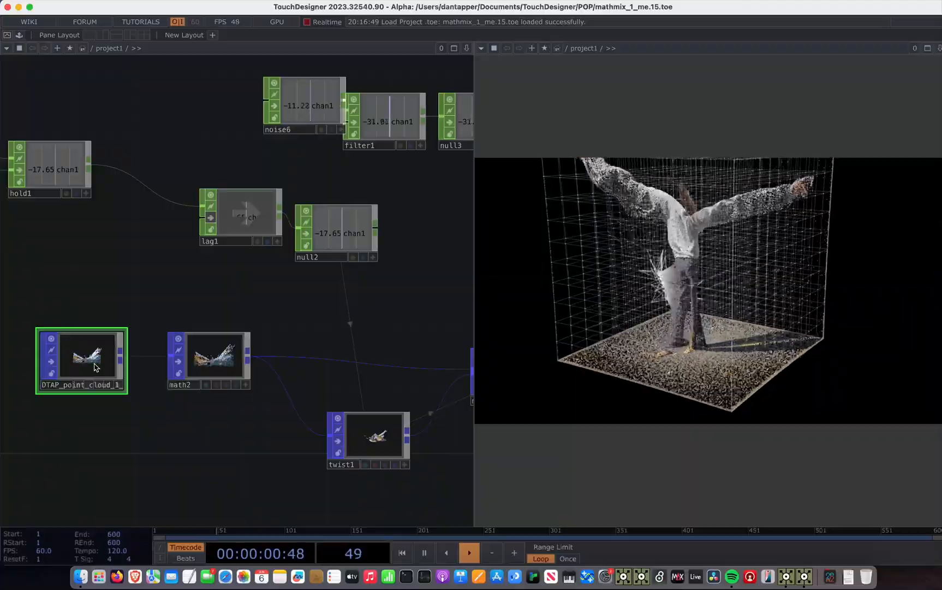
key(p)
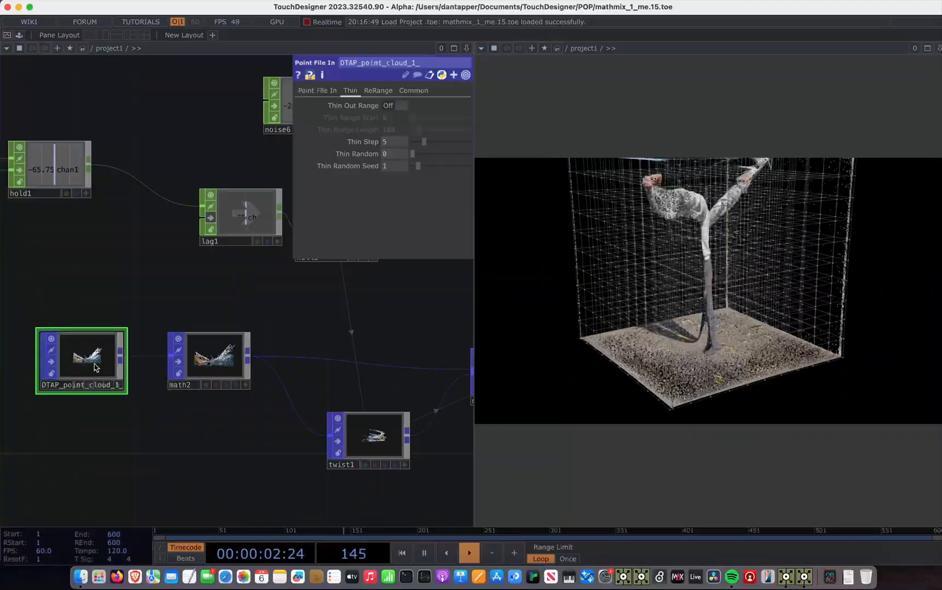
- Examine the point cloud file's position and color field choices and the attributes available as ReRange scope
click(317, 91)
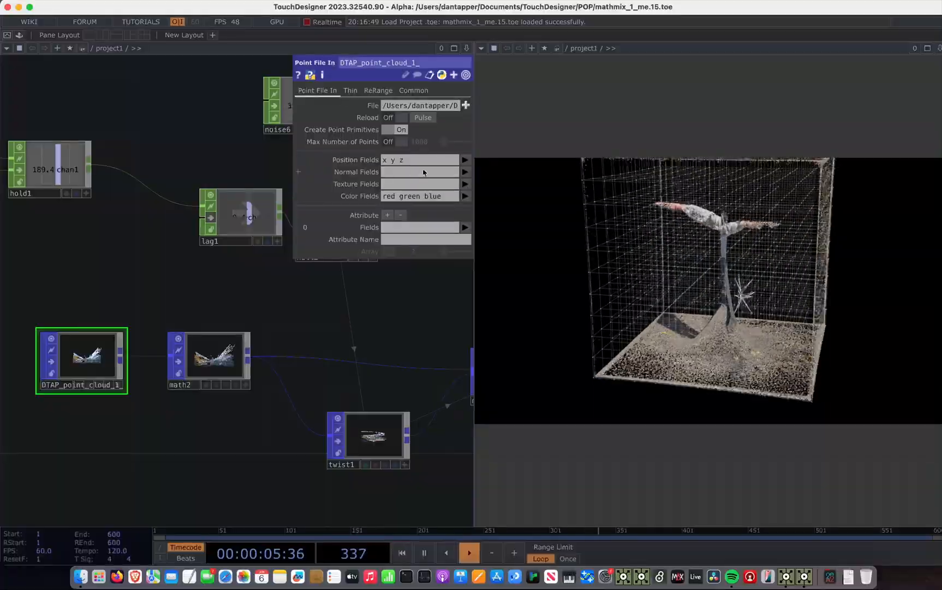
click(464, 161)
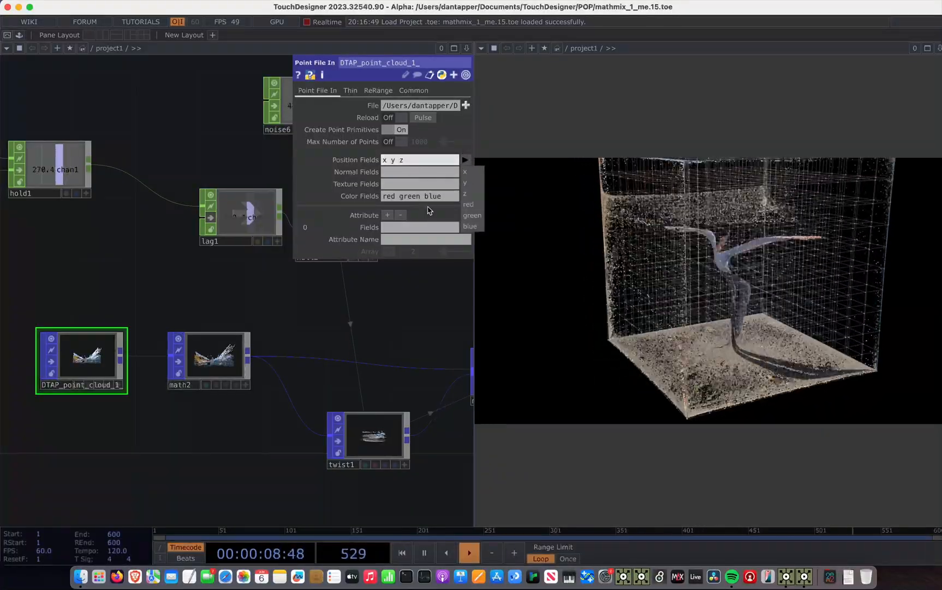
click(465, 196)
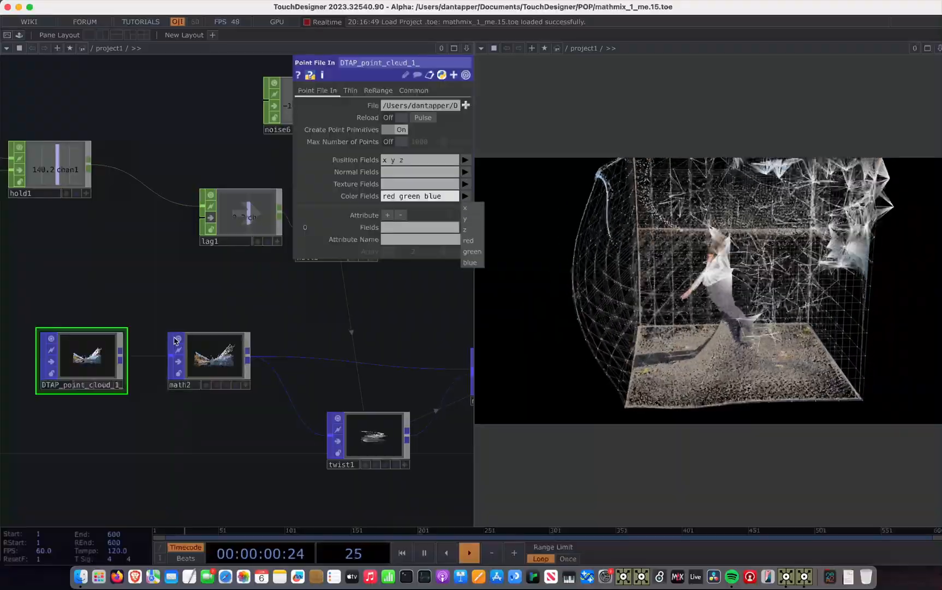
click(354, 94)
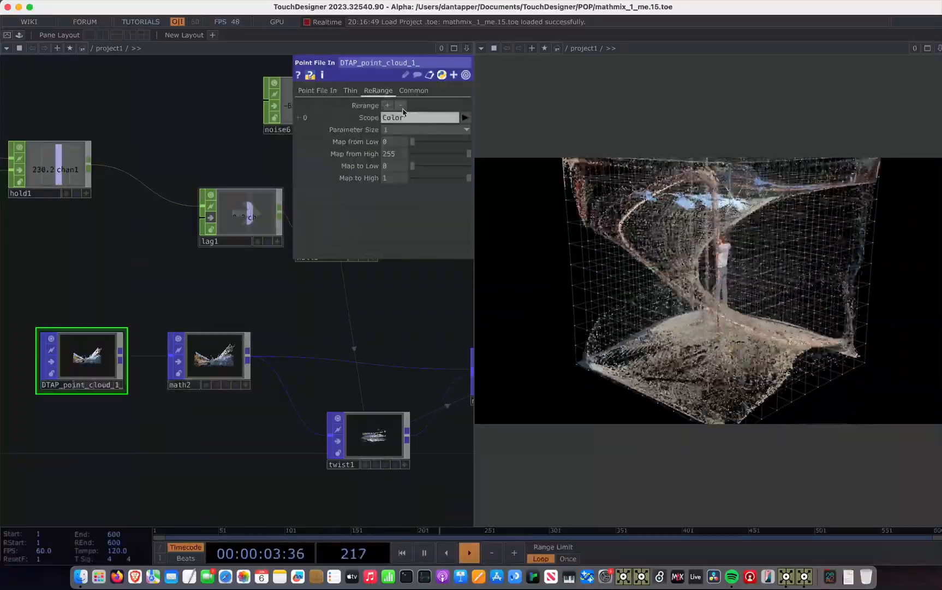
click(464, 118)
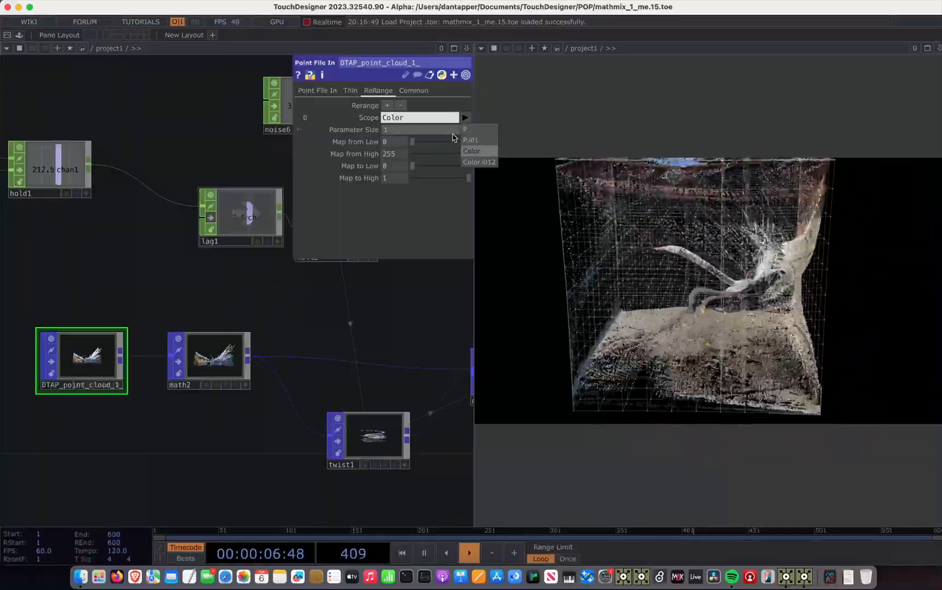
click(325, 340)
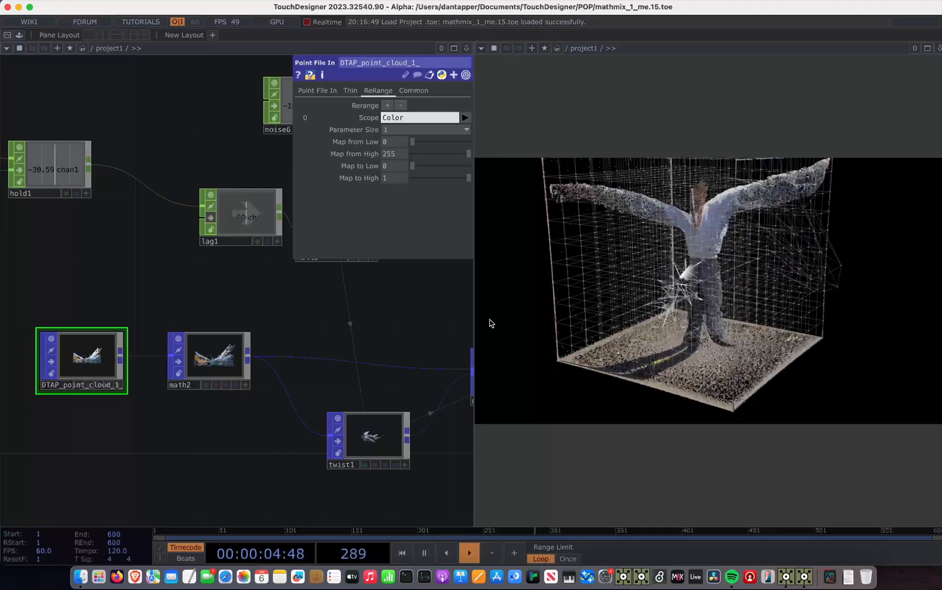
- Clear the ReRange scope to try the point cloud without color remapping, then set the scope back to Color
click(404, 105)
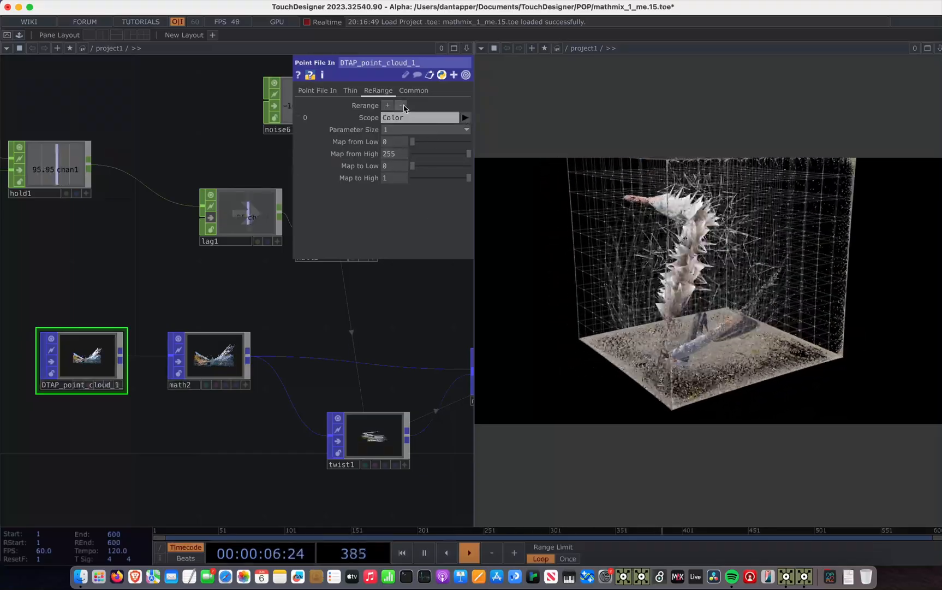
click(445, 119)
drag(445, 118, 262, 120)
key(BackSpace)
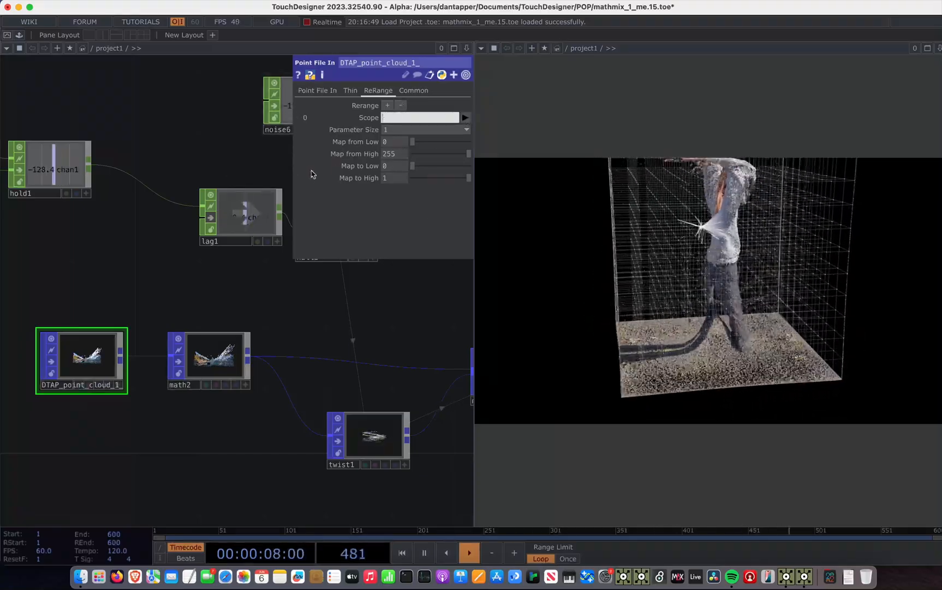
key(Return)
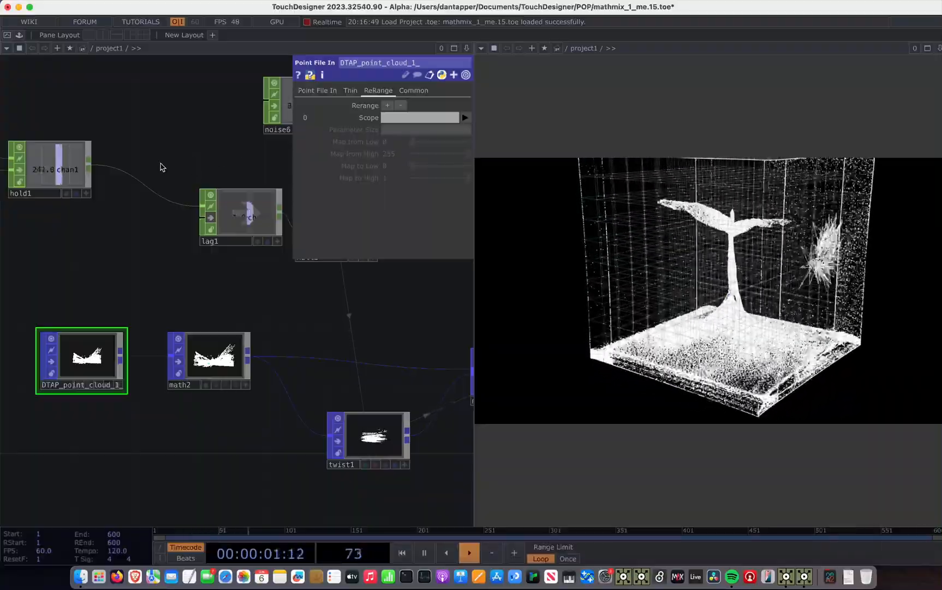
scroll(221, 363, up, 5)
scroll(221, 363, down, 4)
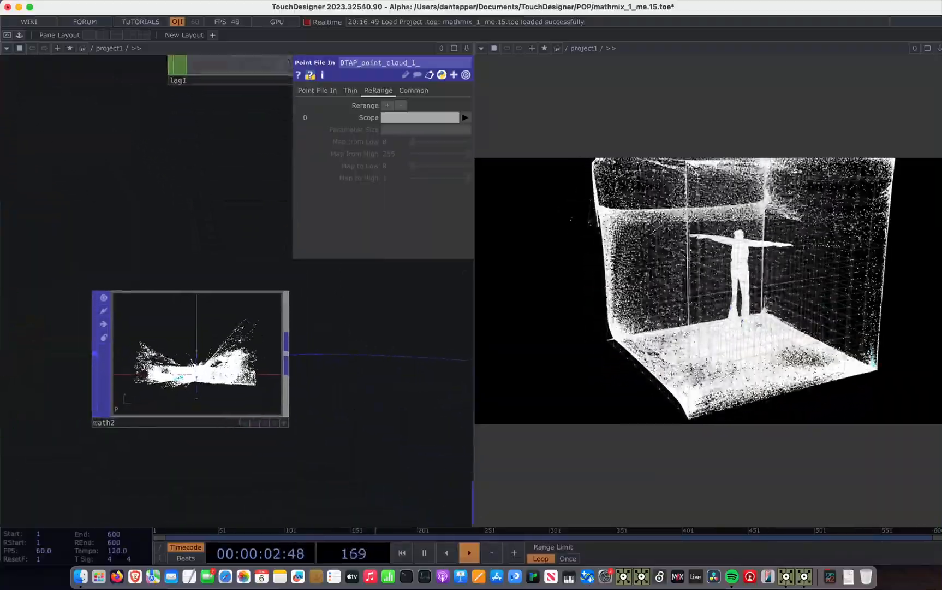
click(465, 118)
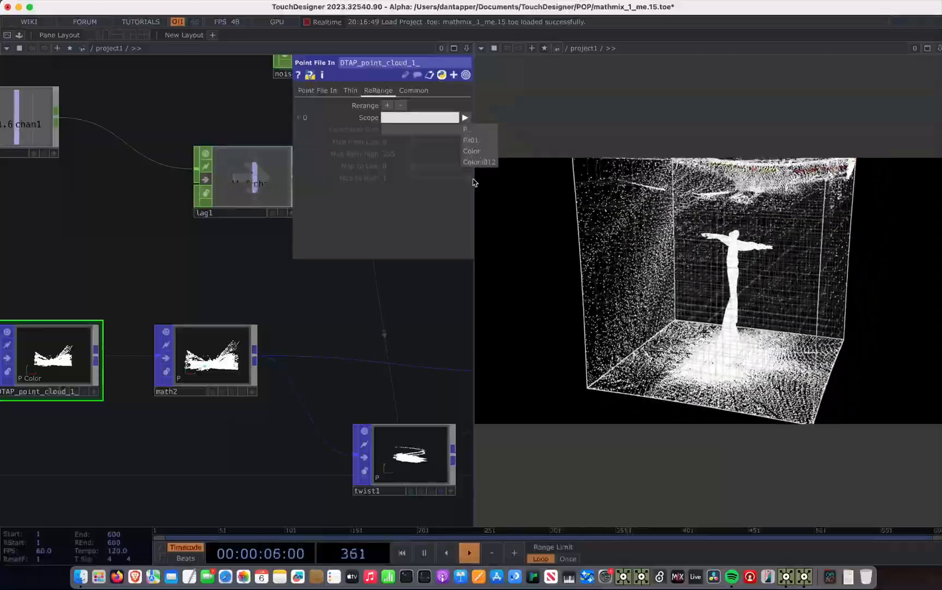
click(474, 152)
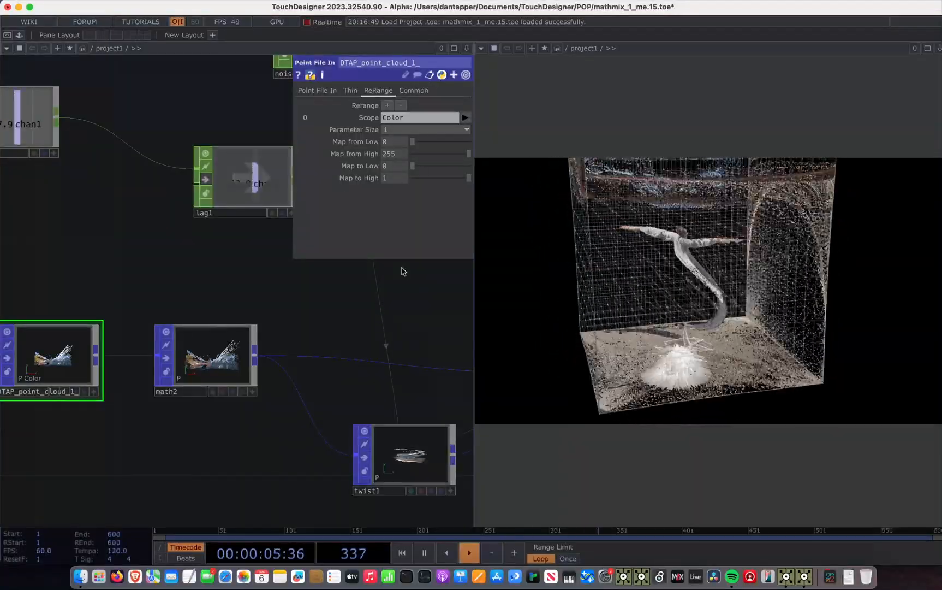
- Add a Point File Select TOP below the DTAP_point_cloud_1_ node, and delete it again
scroll(126, 431, down, 5)
scroll(126, 431, left, 5)
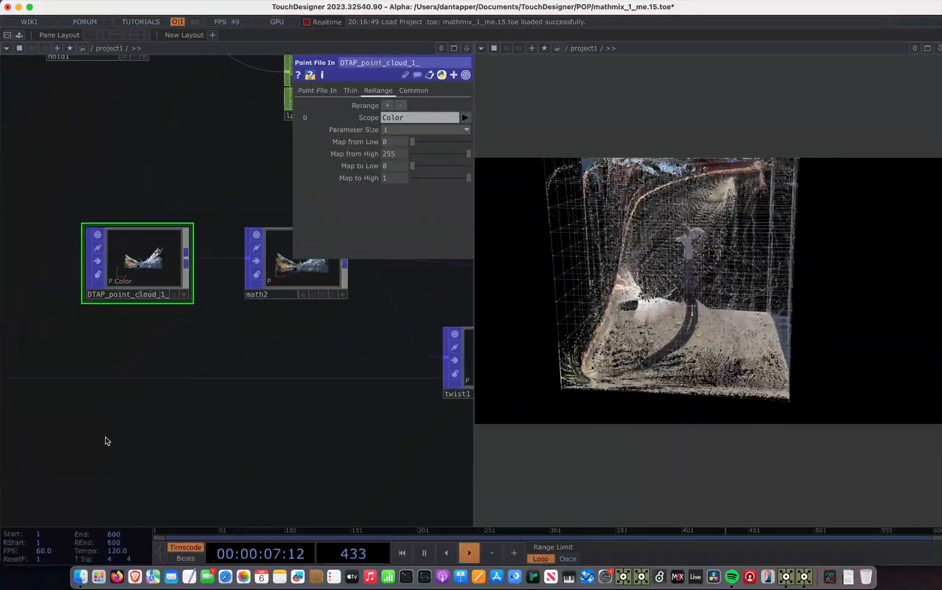
key(Tab)
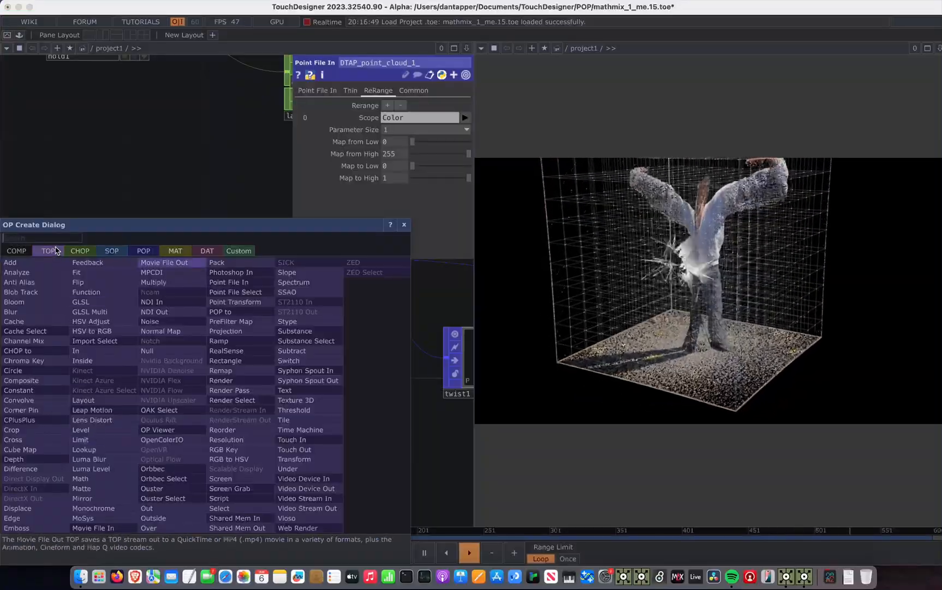
text(po)
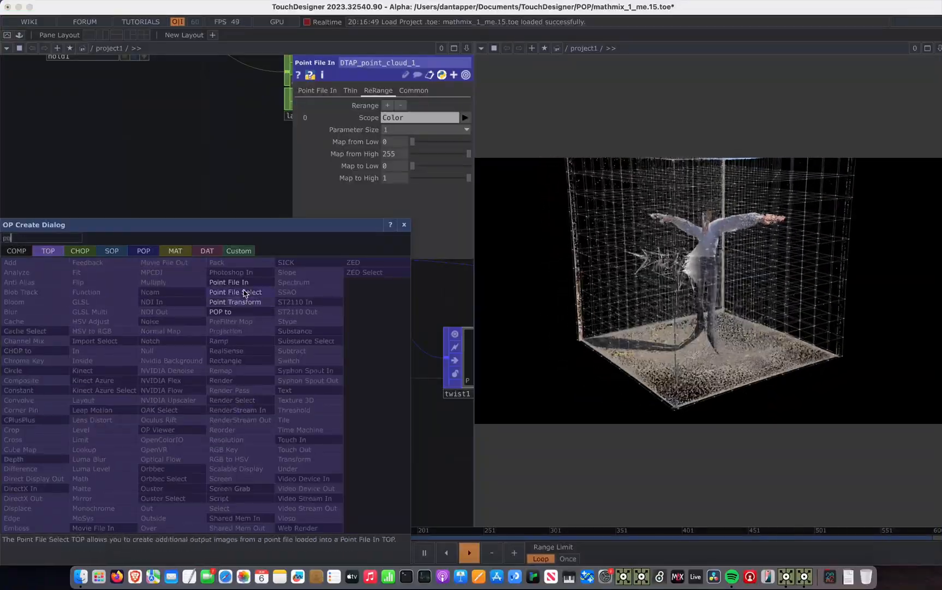
click(245, 293)
click(120, 407)
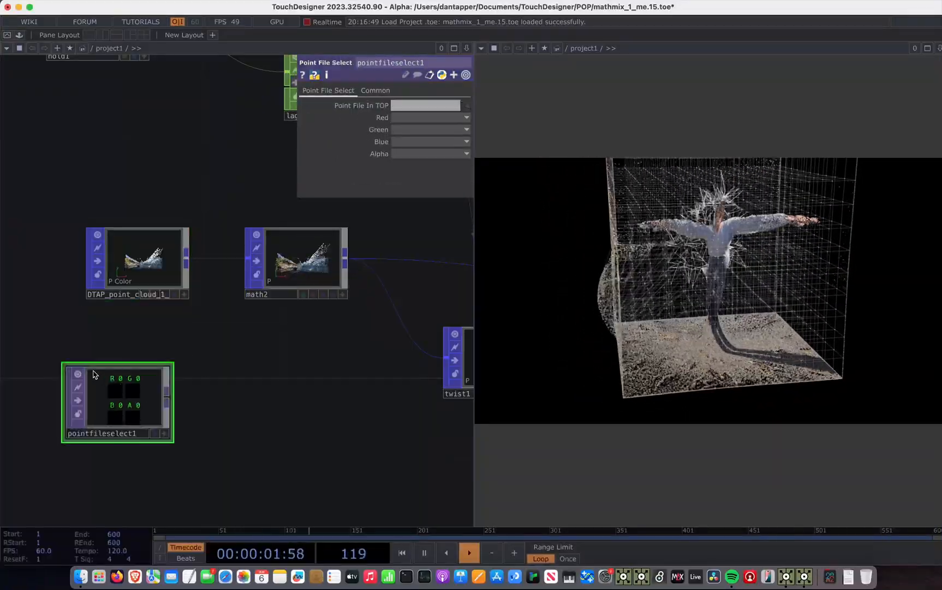
key(Delete)
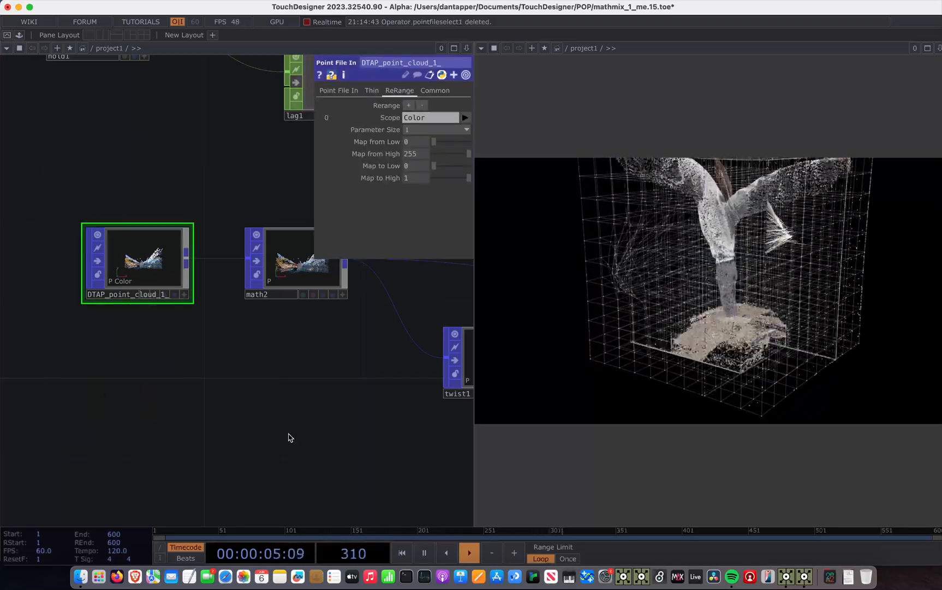
- Select the math2 node and examine the Multiply value it applies to the point positions
scroll(171, 437, right, 5)
click(174, 267)
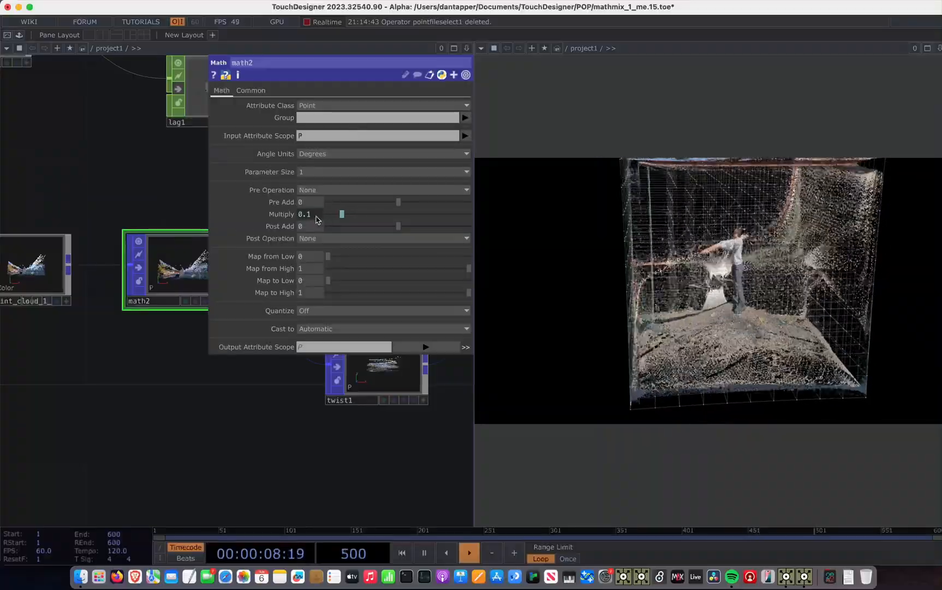
click(281, 217)
click(281, 216)
scroll(124, 357, up, 5)
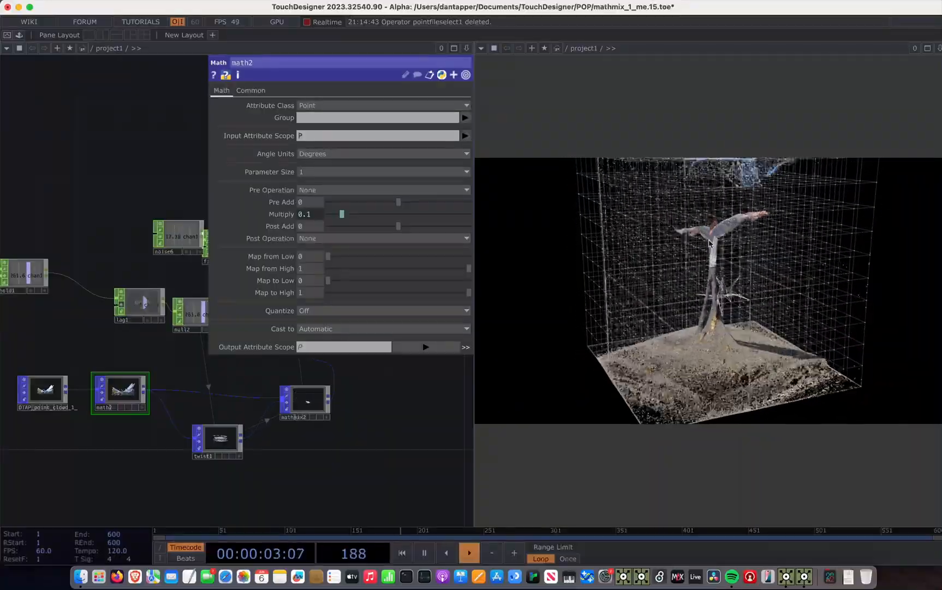
- Locate the twist1 node fed by math2, select it and compare its preview with mathmix2
click(224, 442)
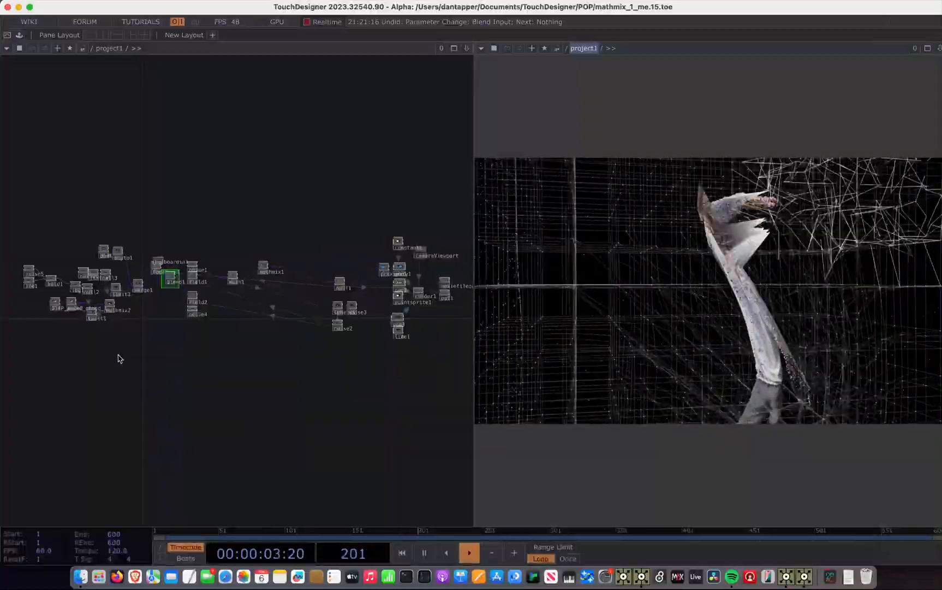
scroll(91, 312, up, 5)
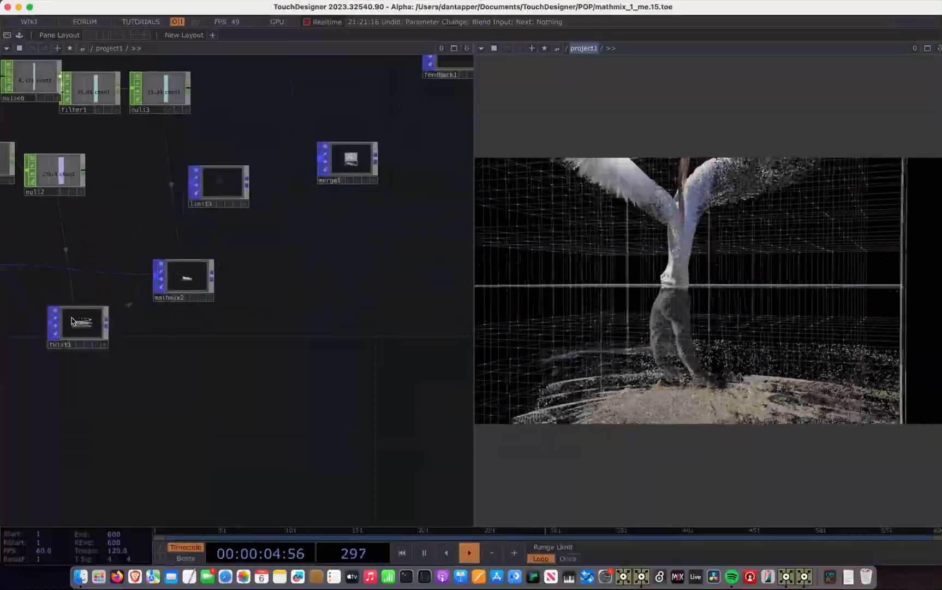
scroll(72, 321, up, 6)
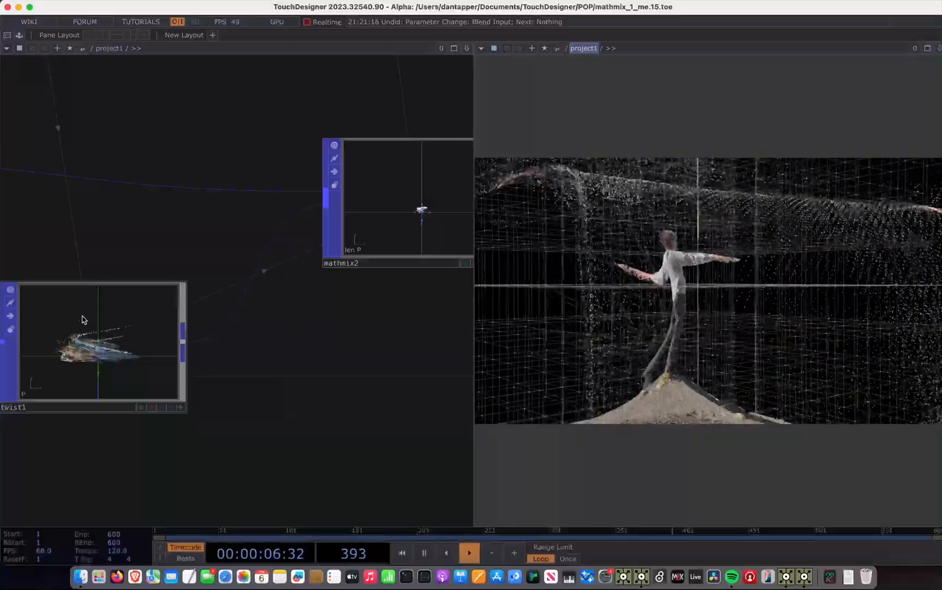
click(82, 320)
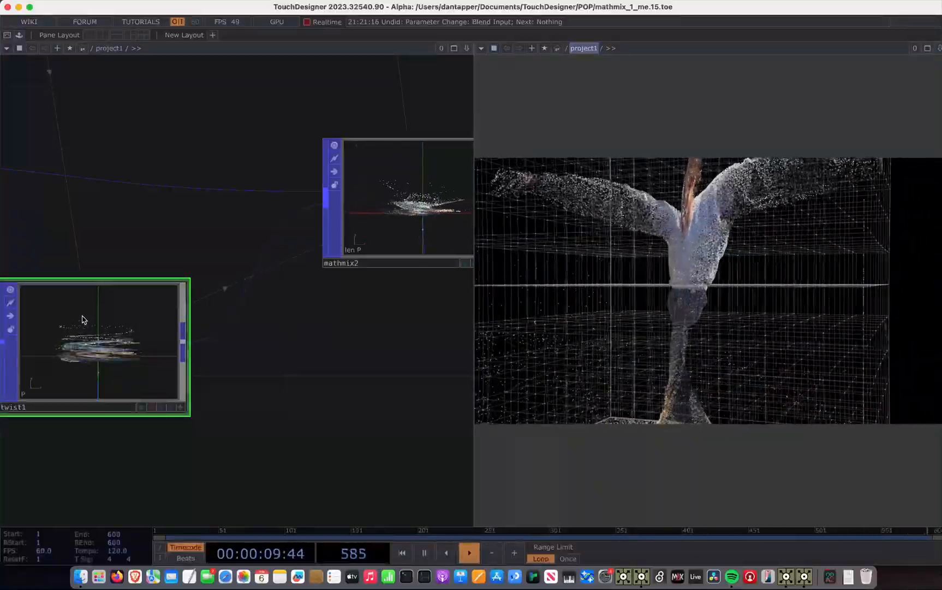
scroll(313, 349, right, 5)
scroll(313, 349, up, 3)
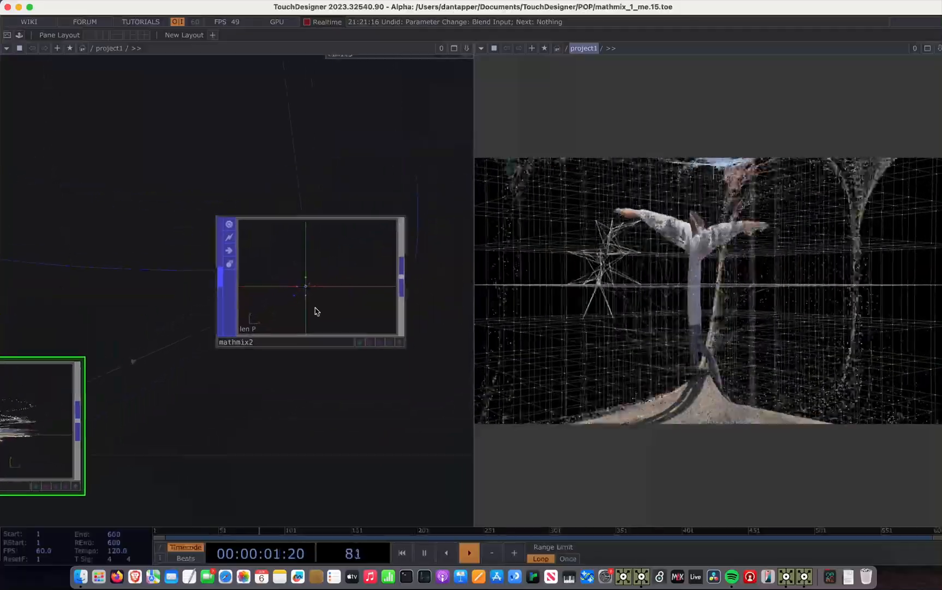
- Show mathmix2's parameters and review its chain of combine operations
click(316, 310)
key(p)
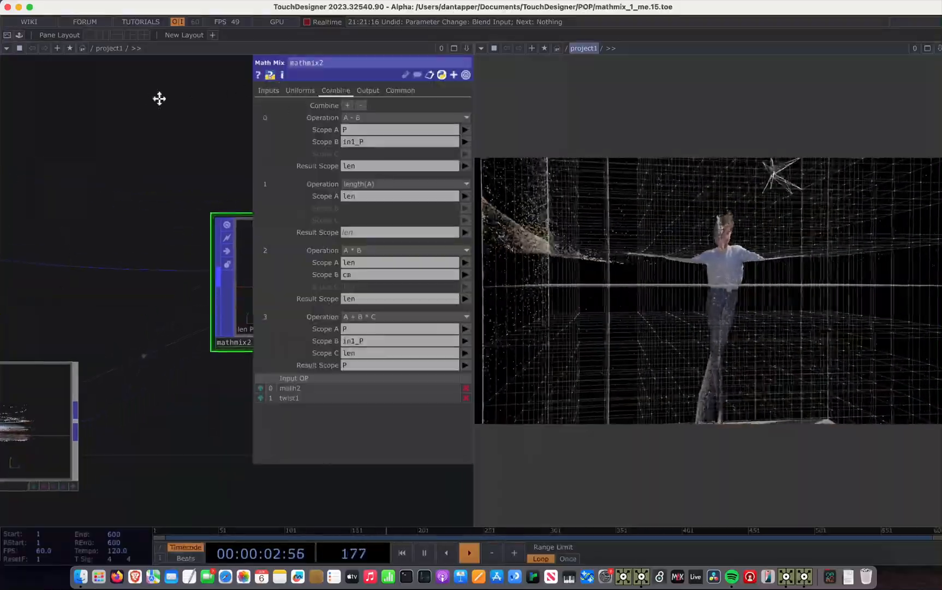
scroll(234, 136, right, 3)
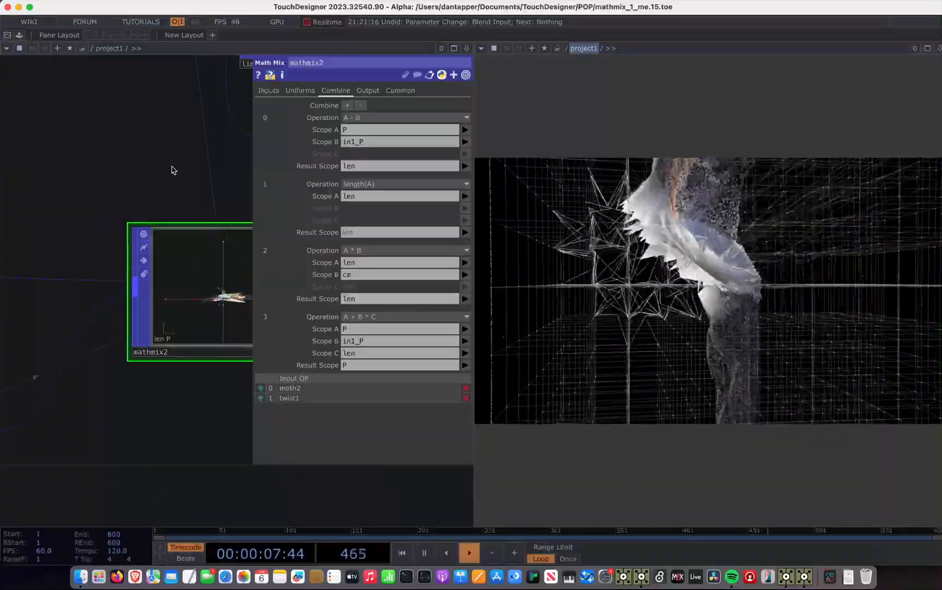
scroll(197, 252, right, 3)
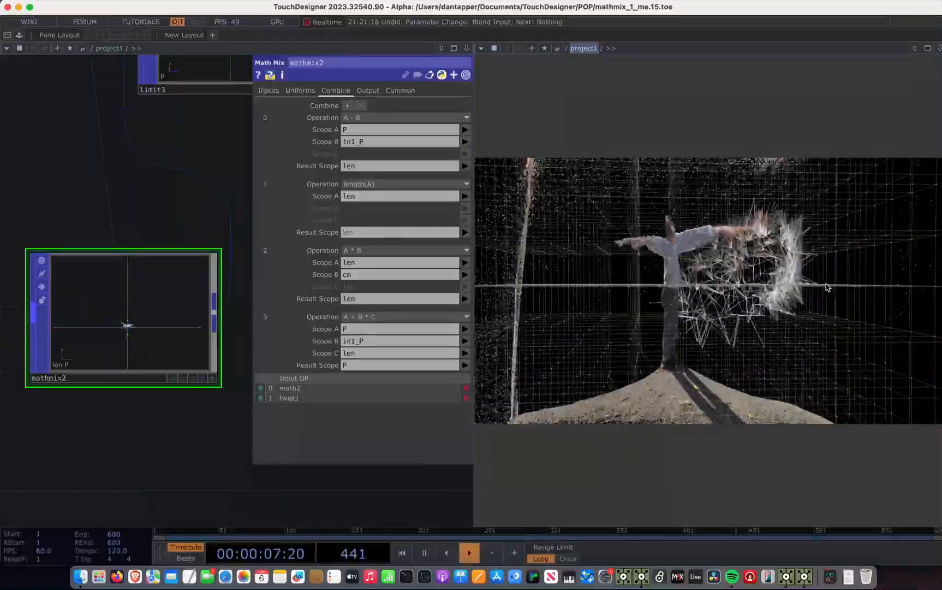
- Try Color and in2_P as Scope B of mathmix2's first combine operation
click(464, 143)
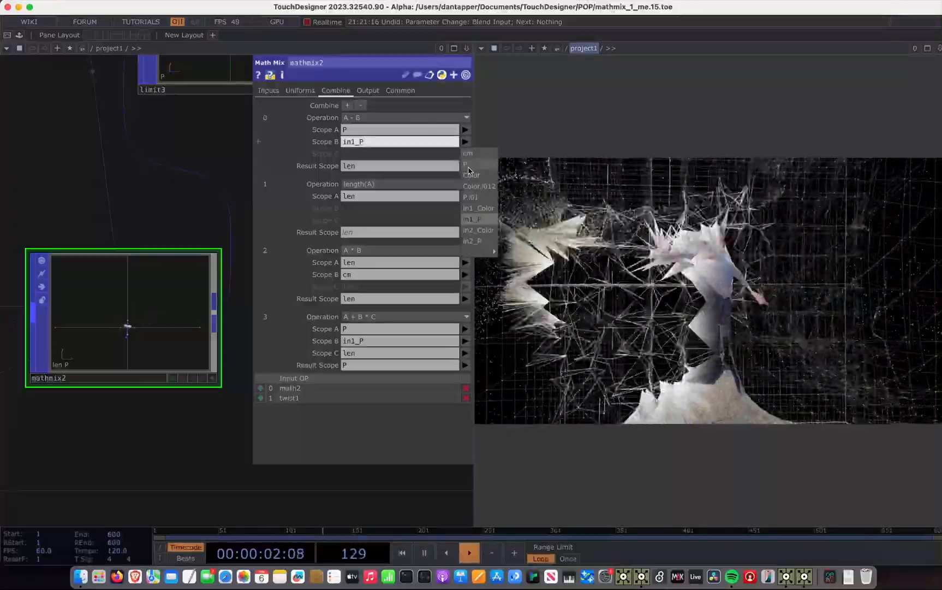
click(470, 175)
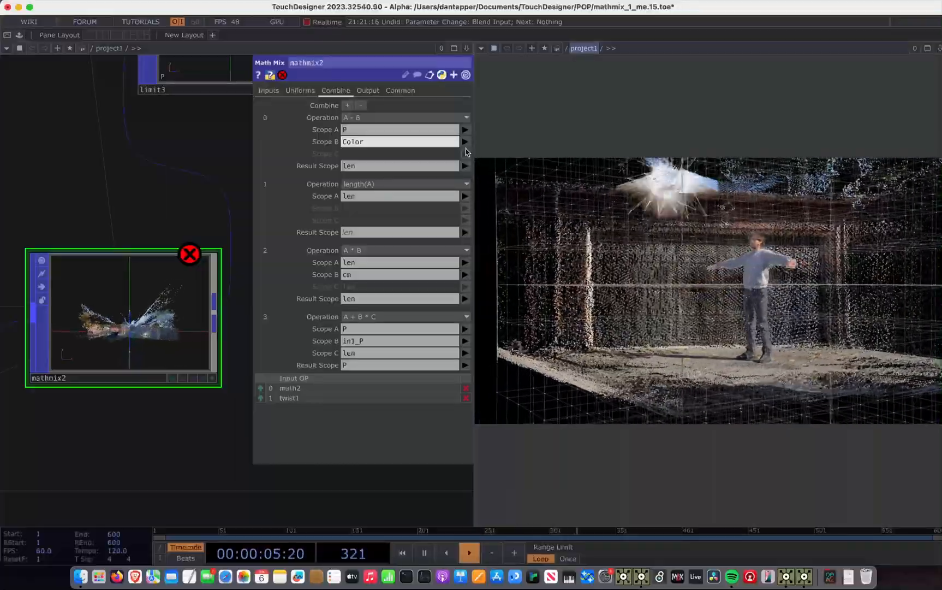
click(464, 142)
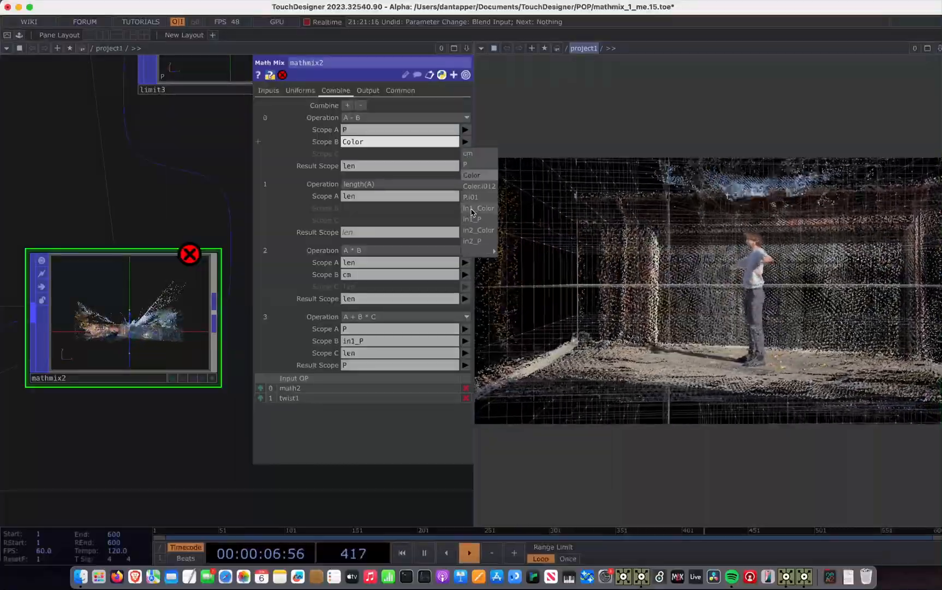
click(473, 241)
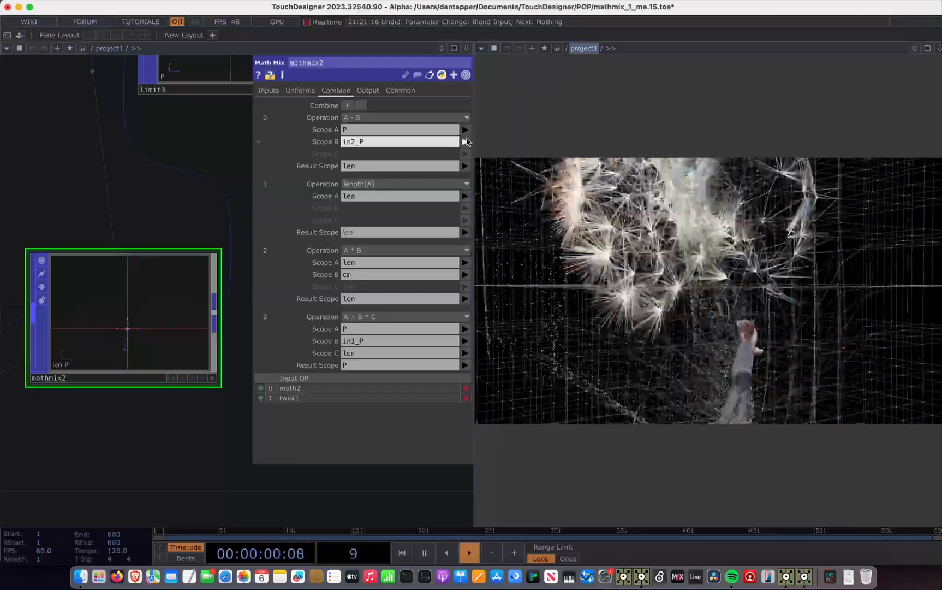
- Set Scope B of mathmix2's first combine operation to P and its Scope A to in1_P
click(466, 142)
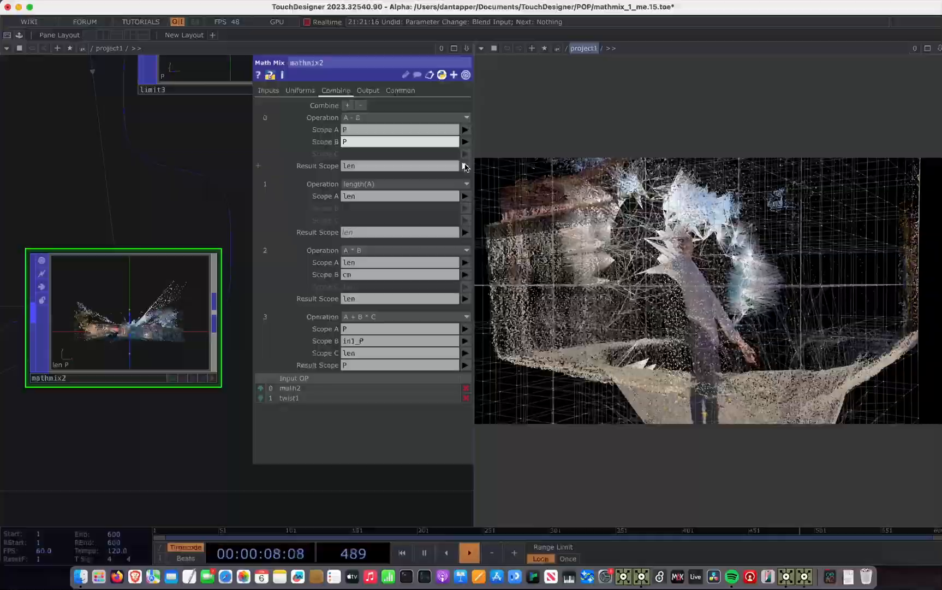
click(465, 142)
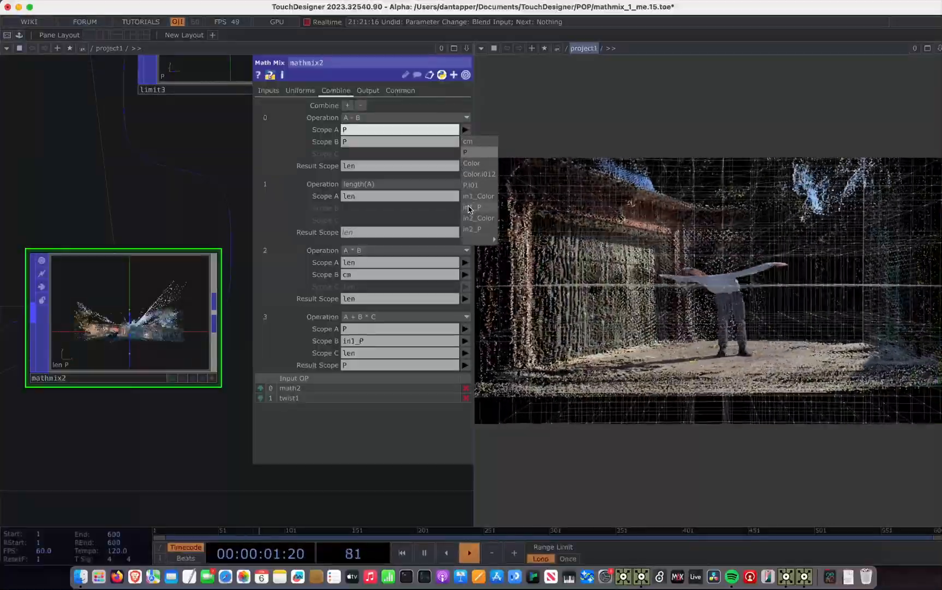
click(468, 207)
- Try in1_P as Scope B of the first combine operation, undo that change and hide the parameters
click(465, 141)
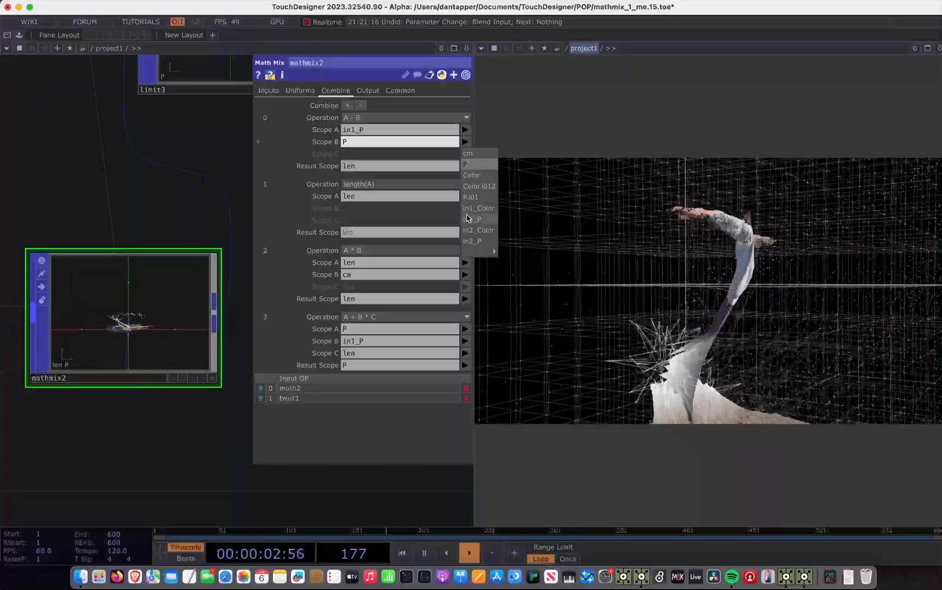
click(467, 218)
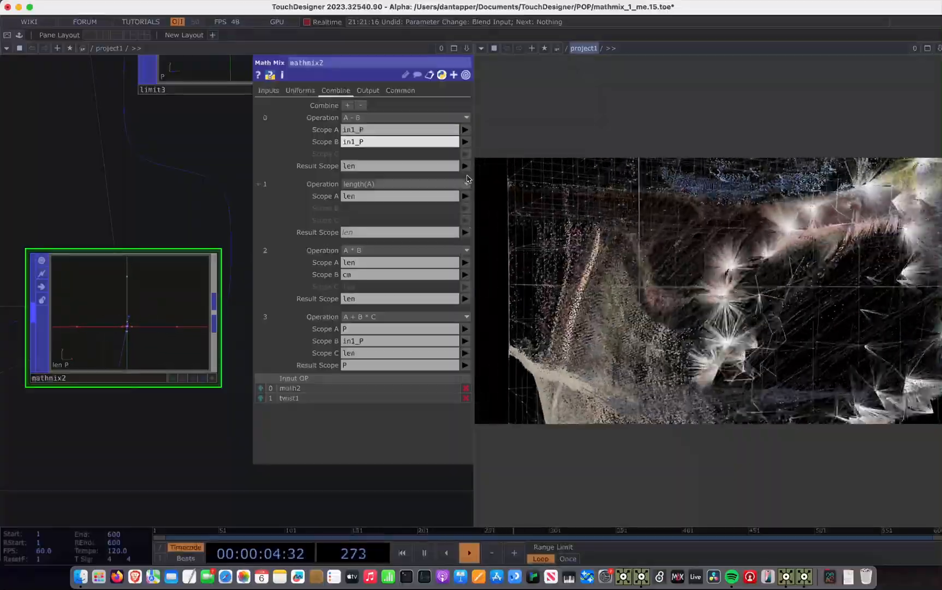
key(ctrl+z)
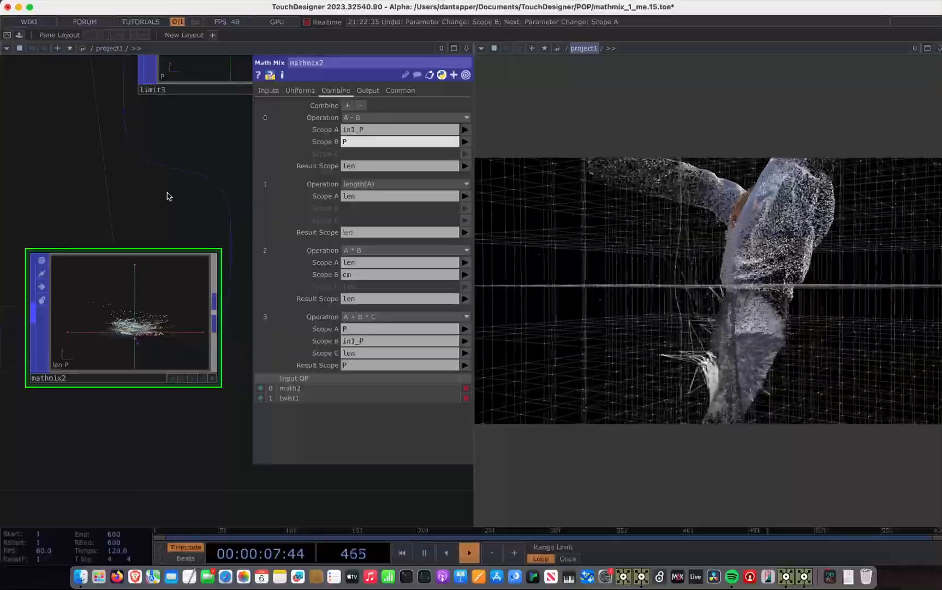
key(p)
- Find the blend1 node that follows merge1 and feedback1, and examine its blend type and input weights
scroll(158, 218, down, 10)
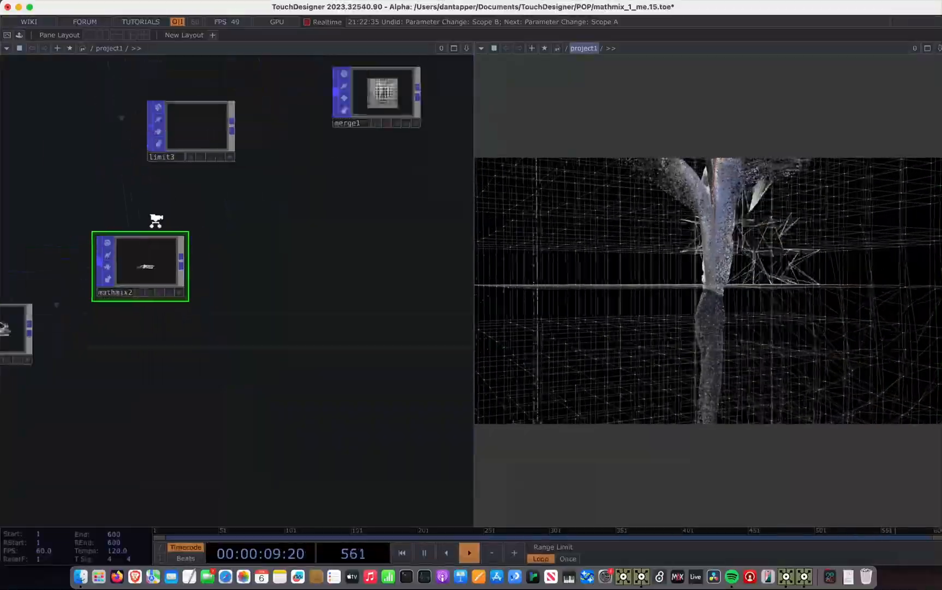
scroll(135, 177, up, 15)
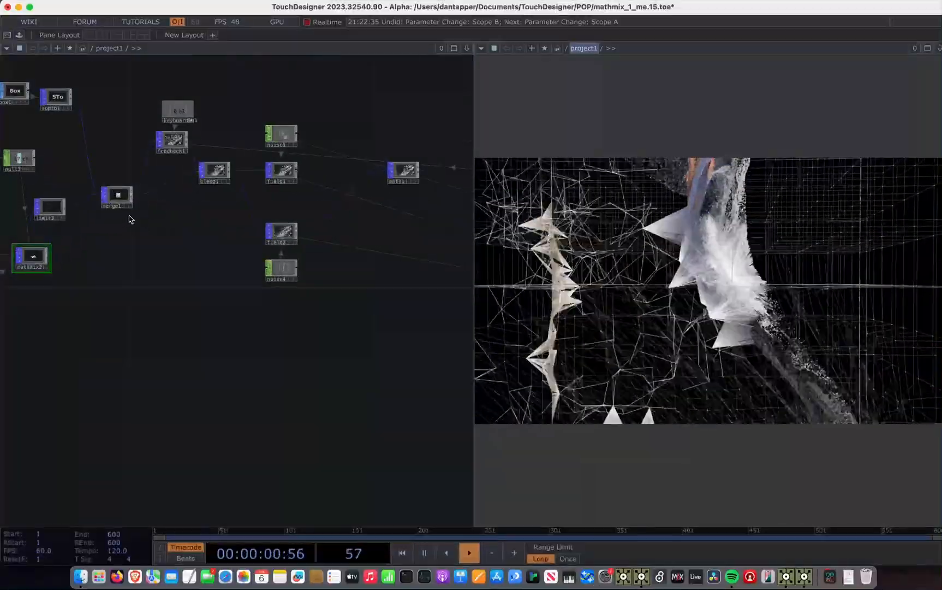
drag(180, 339, 160, 485)
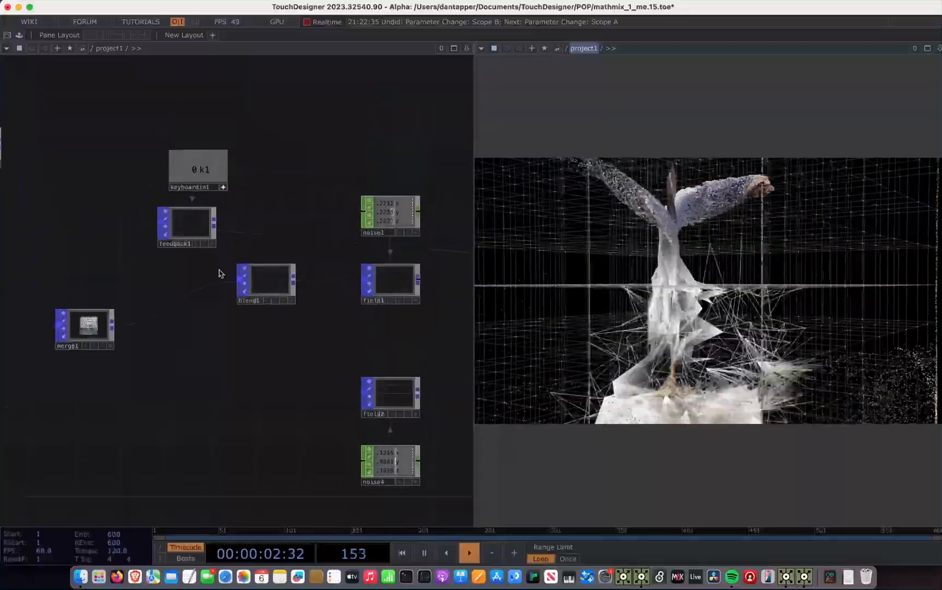
drag(364, 315, 256, 309)
scroll(325, 321, down, 3)
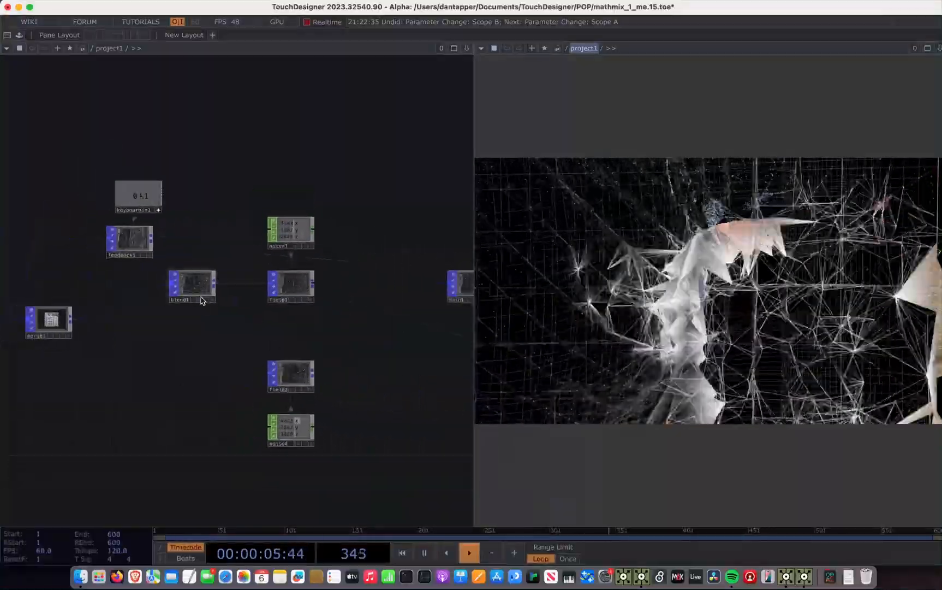
click(199, 289)
key(p)
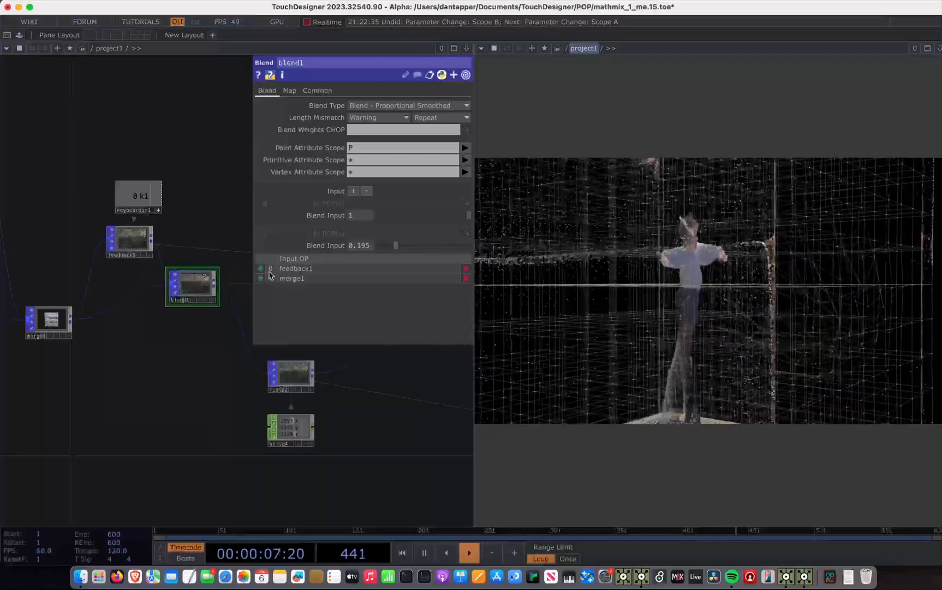
drag(468, 248, 405, 238)
drag(375, 395, 225, 439)
key(p)
- Select the mathmix1 node after math1 and review all of its combine operations
drag(321, 252, 146, 160)
click(280, 194)
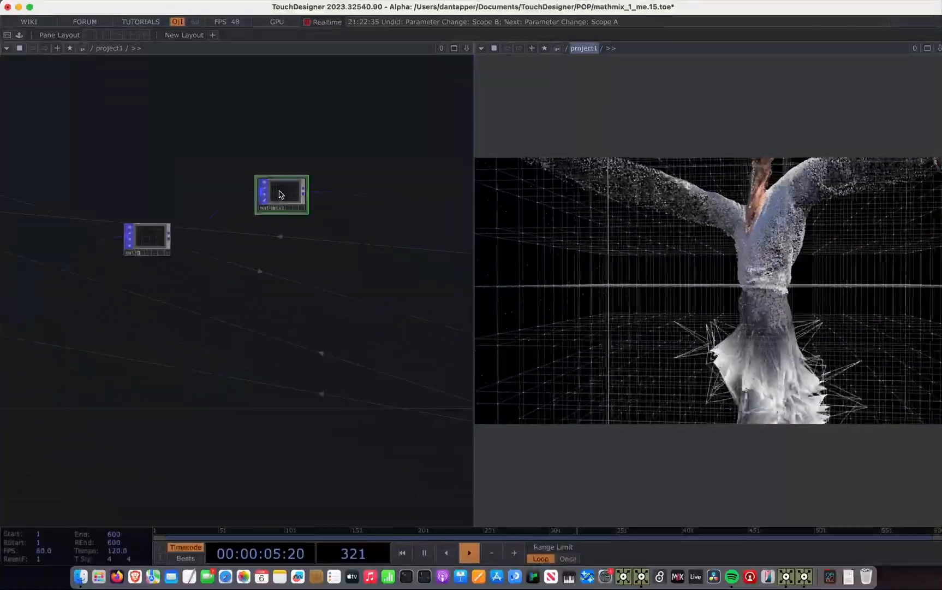
key(p)
scroll(403, 392, down, 3)
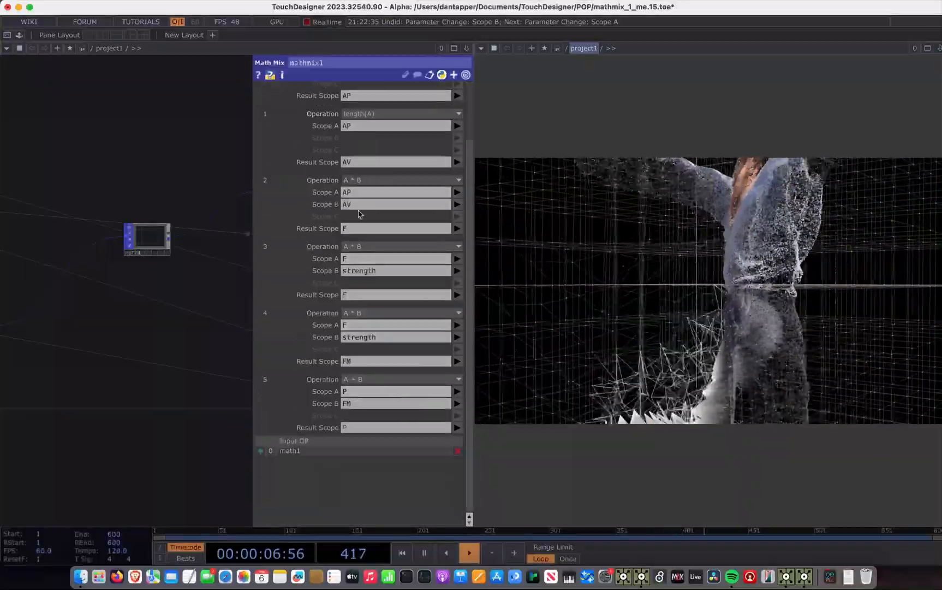
scroll(360, 205, up, 3)
- Try a value of 1 for mathmix1's strength uniform, and set it back to 0.1
click(300, 90)
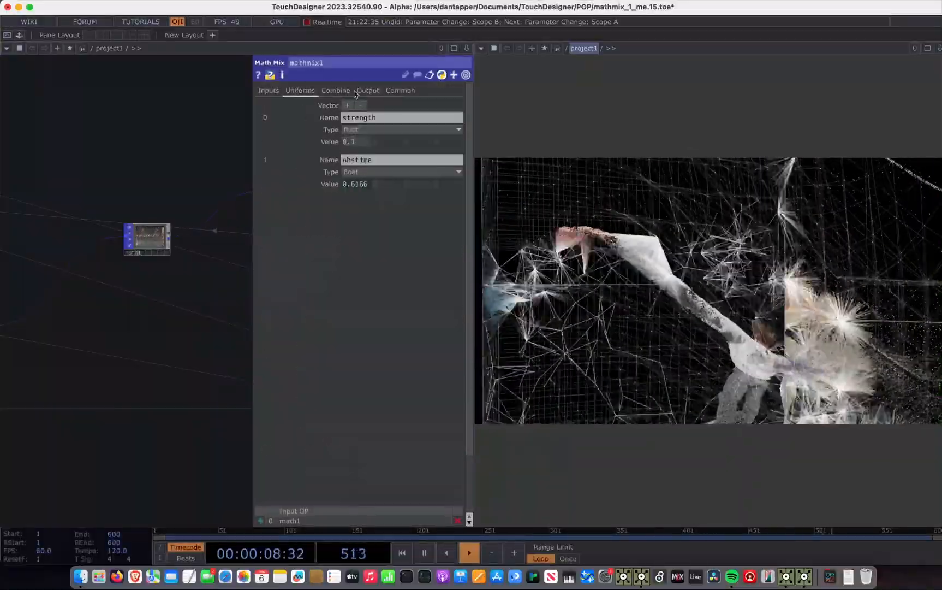
click(362, 142)
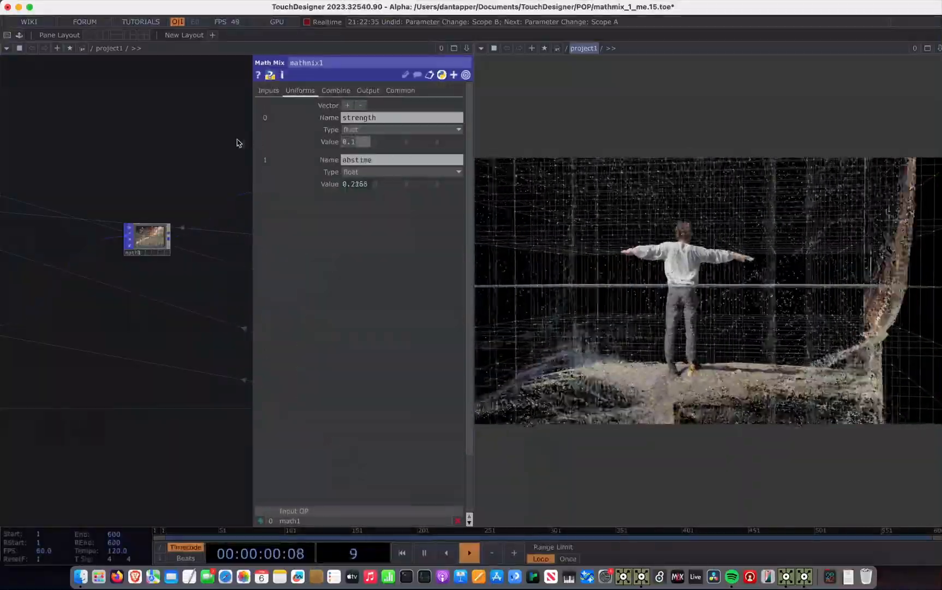
text(1)
key(Return)
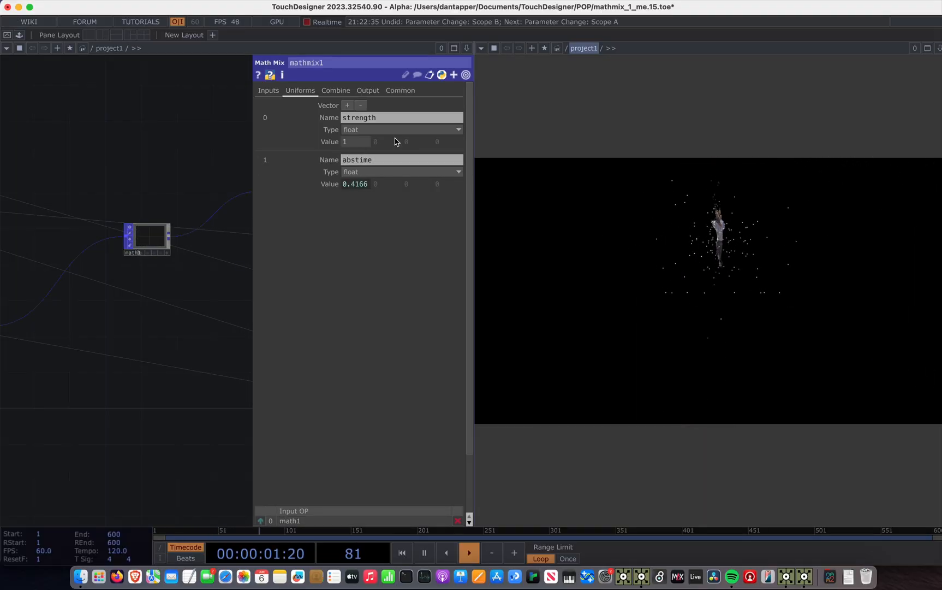
text(0.1)
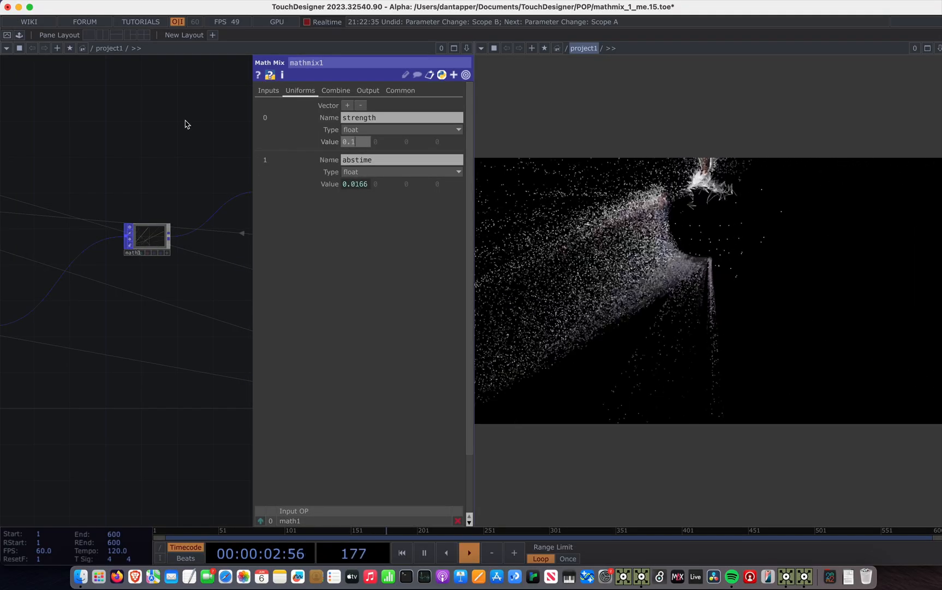
- Undo the recent parameter changes back through the Blend Input change, and hide the mathmix1 parameters
key(Return)
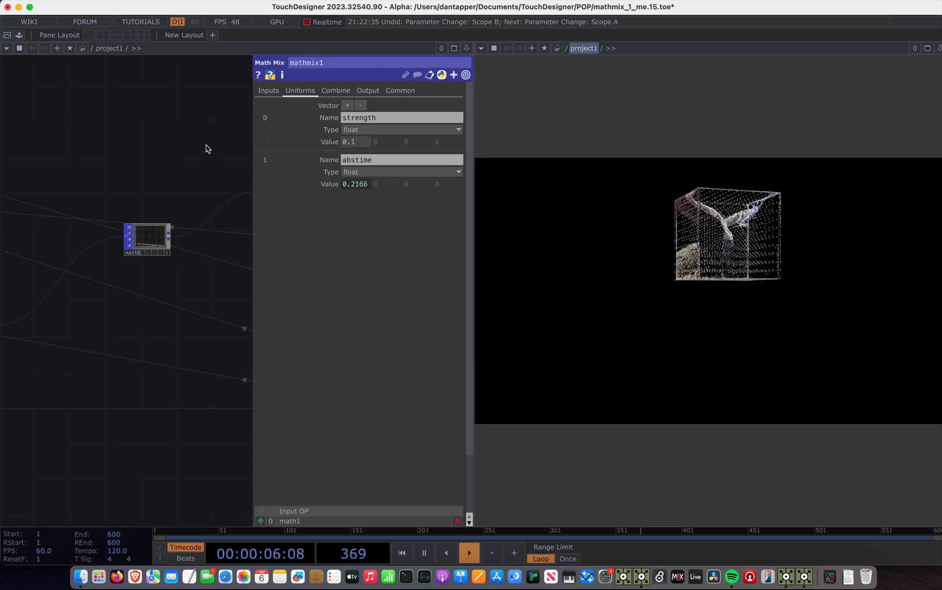
key(super+z)
key(super+z)
key(super+z)
drag(139, 149, 2, 162)
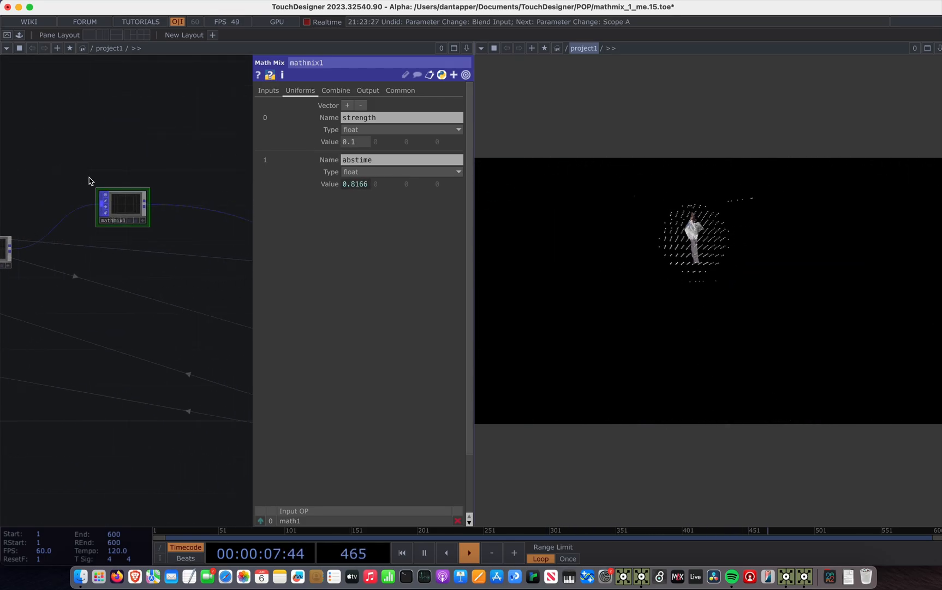
drag(69, 175, 2, 175)
key(p)
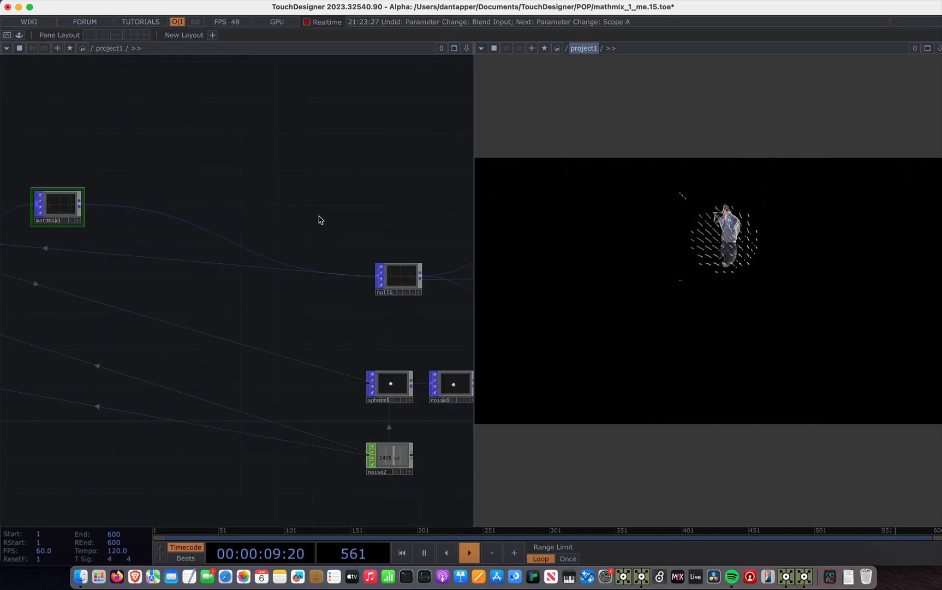
- Examine the nodes that follow mathmix1: null1, proximity1, sphere1, noise3 and the noise2 node that drives the sphere
drag(320, 216, 209, 200)
scroll(209, 198, down, 5)
drag(300, 231, 199, 231)
scroll(191, 236, up, 5)
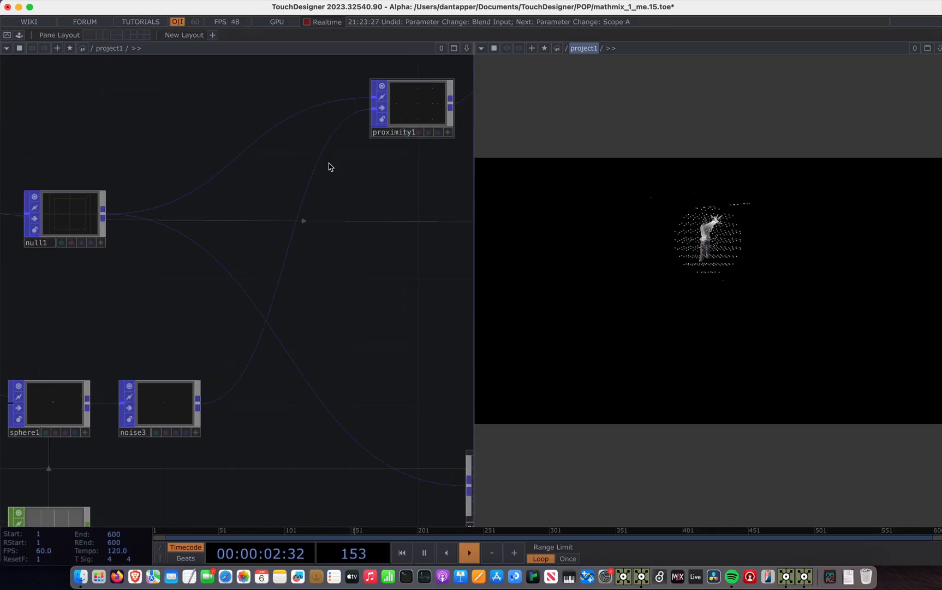
scroll(93, 415, up, 3)
scroll(142, 271, left, 5)
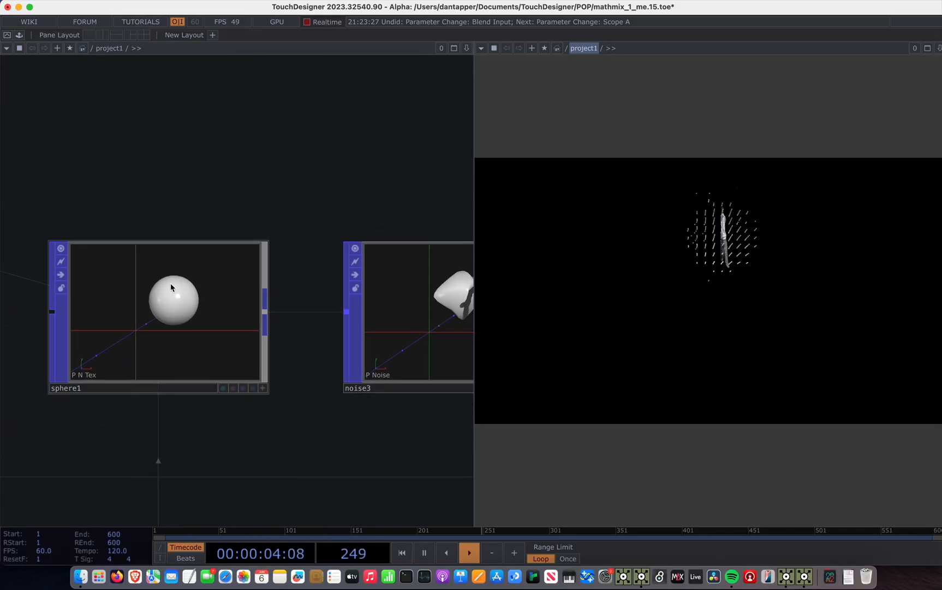
scroll(197, 334, down, 3)
scroll(197, 340, down, 5)
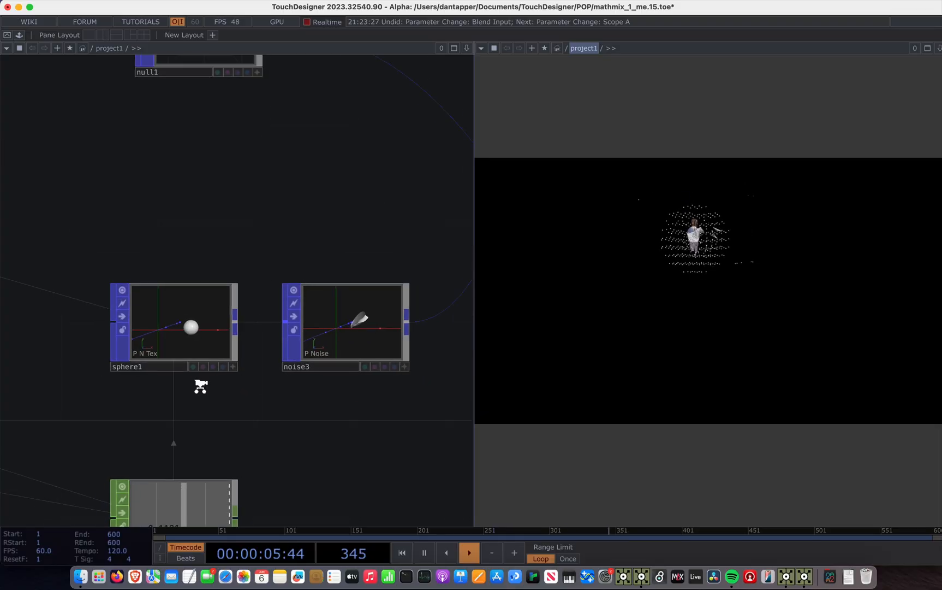
drag(231, 353, 231, 255)
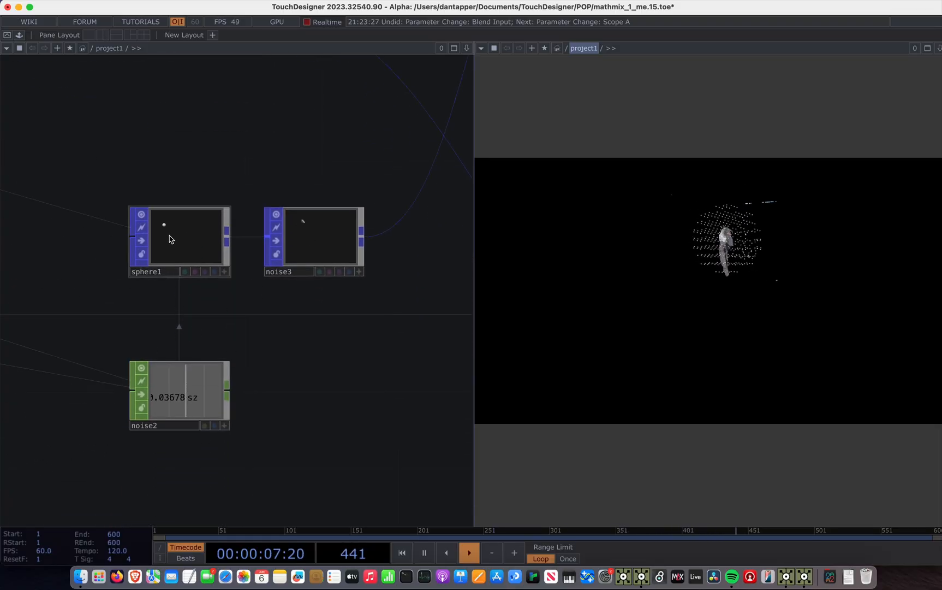
scroll(193, 276, down, 6)
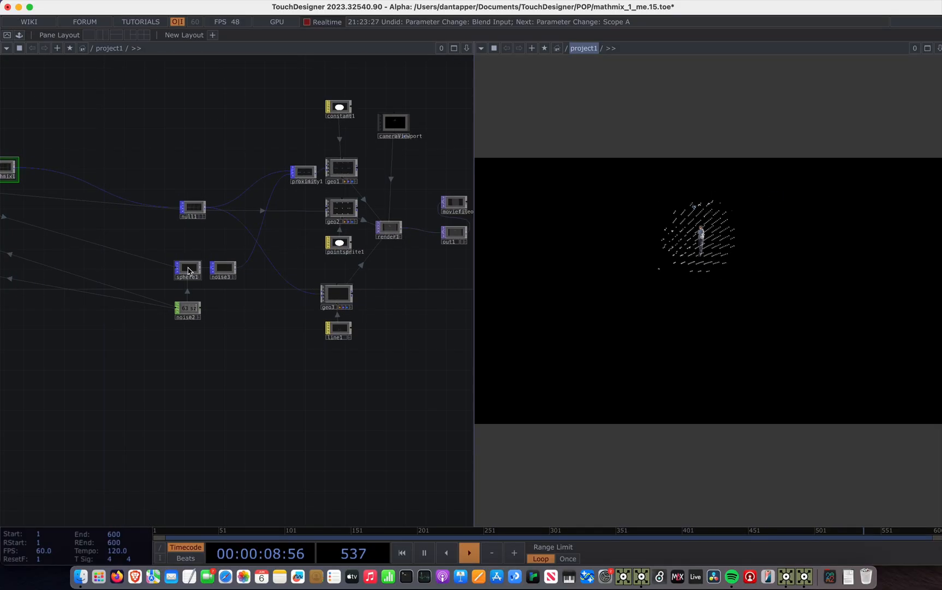
- Review sphere1's radius and translate parameters, trace its links back to the field nodes, and hide the parameters
click(189, 270)
key(p)
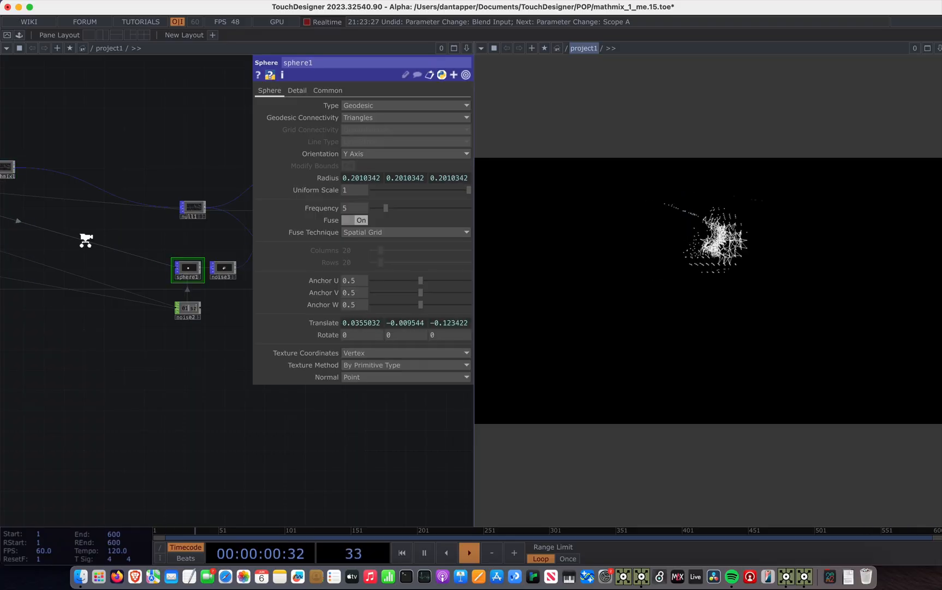
scroll(84, 238, down, 3)
drag(59, 225, 110, 224)
scroll(109, 223, up, 3)
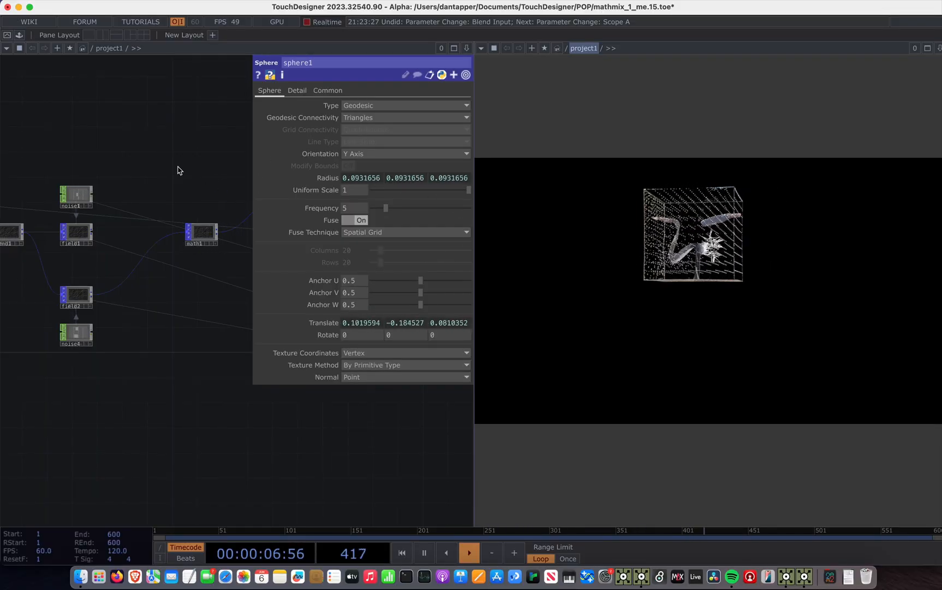
scroll(183, 331, down, 5)
scroll(202, 332, up, 2)
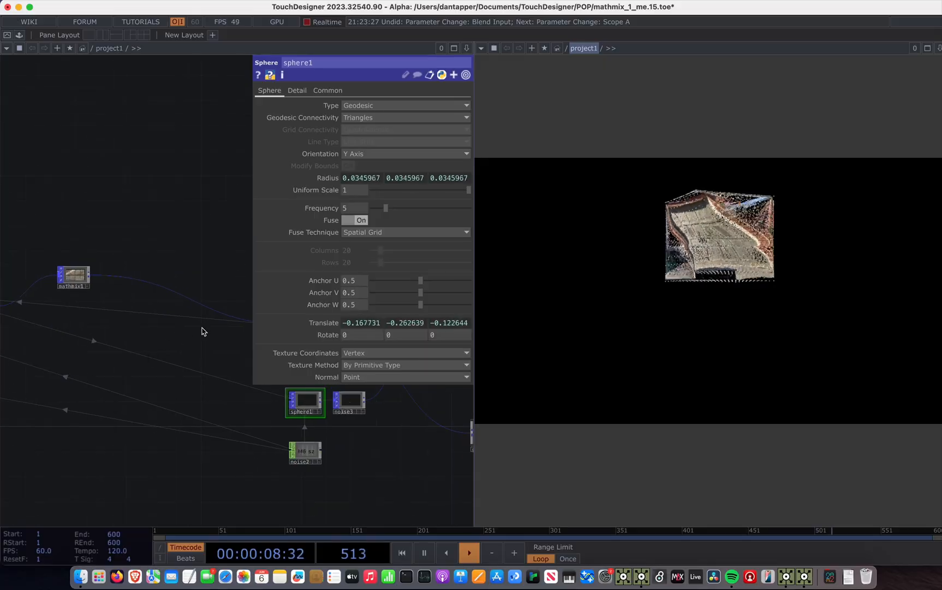
scroll(318, 440, up, 3)
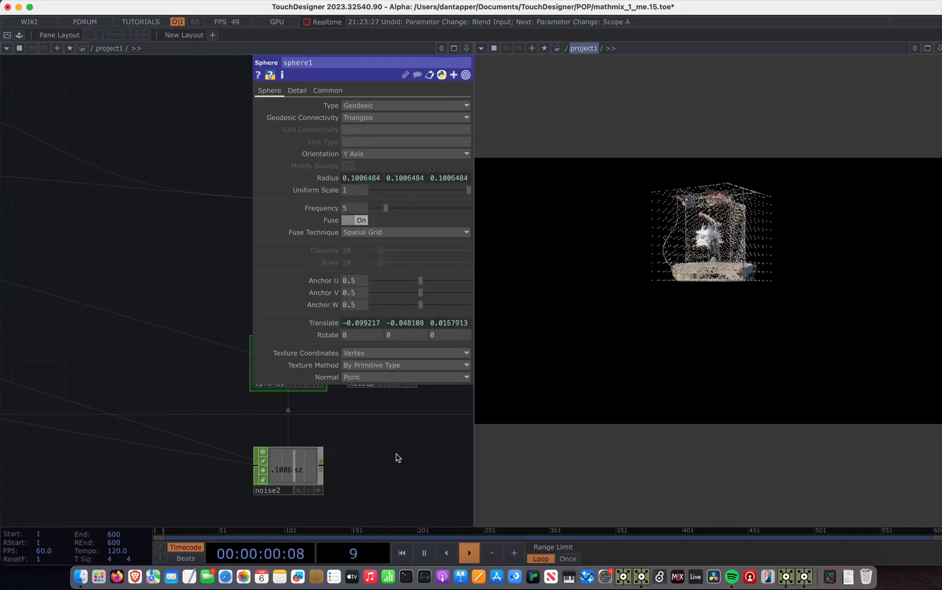
scroll(398, 458, right, 5)
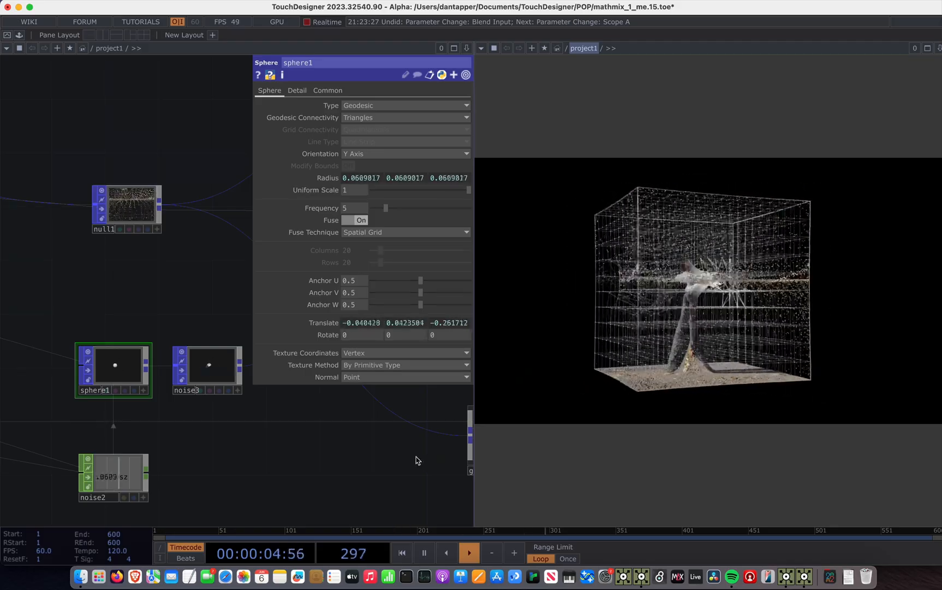
key(p)
scroll(415, 456, down, 6)
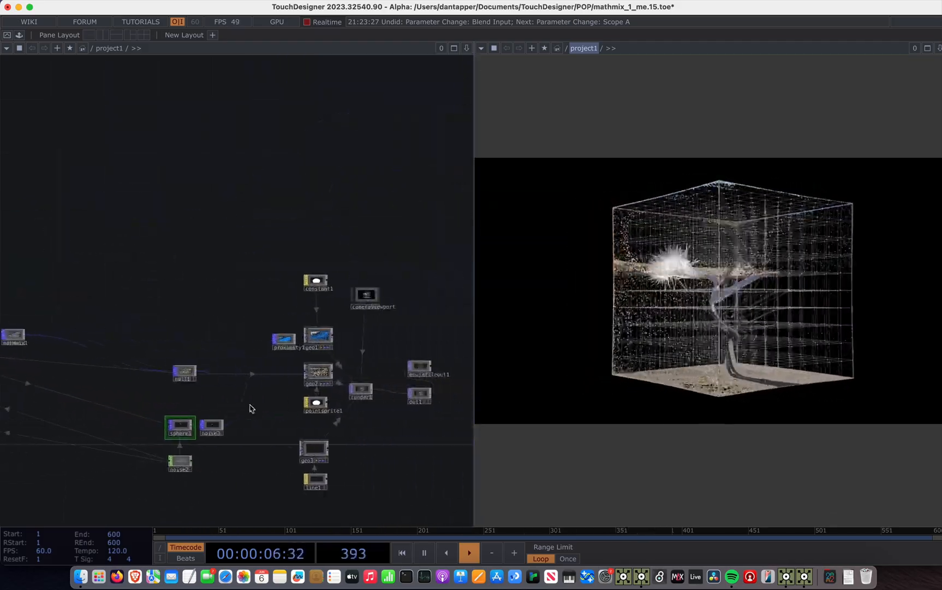
- Switch to the mathexperiments.7.toe project and frame its whole network
key(ctrl+Up)
click(198, 199)
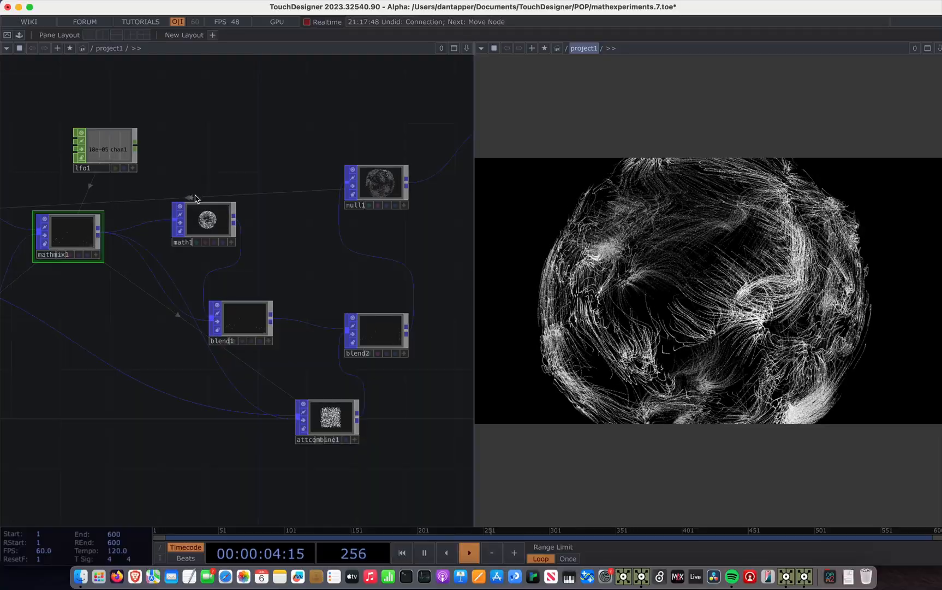
key(h)
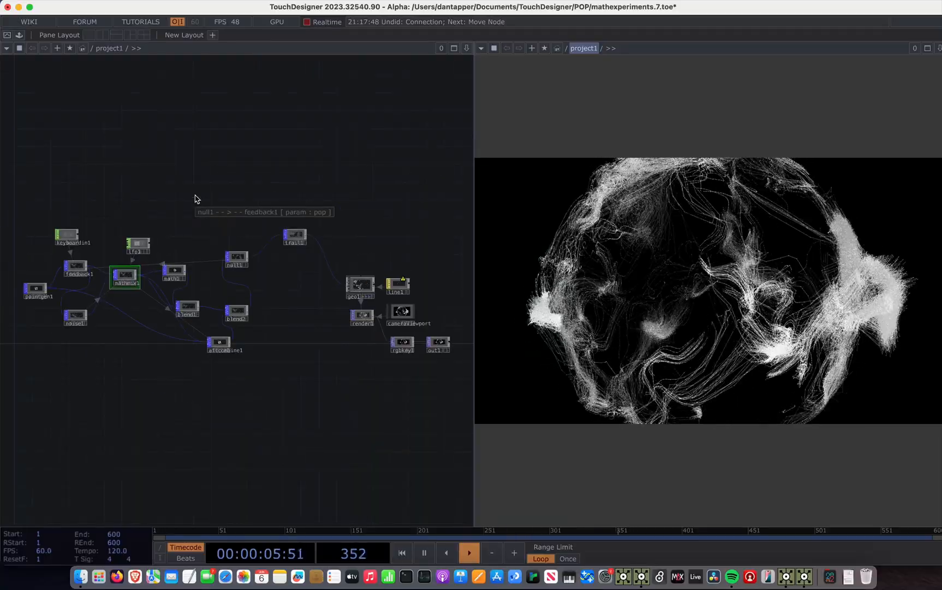
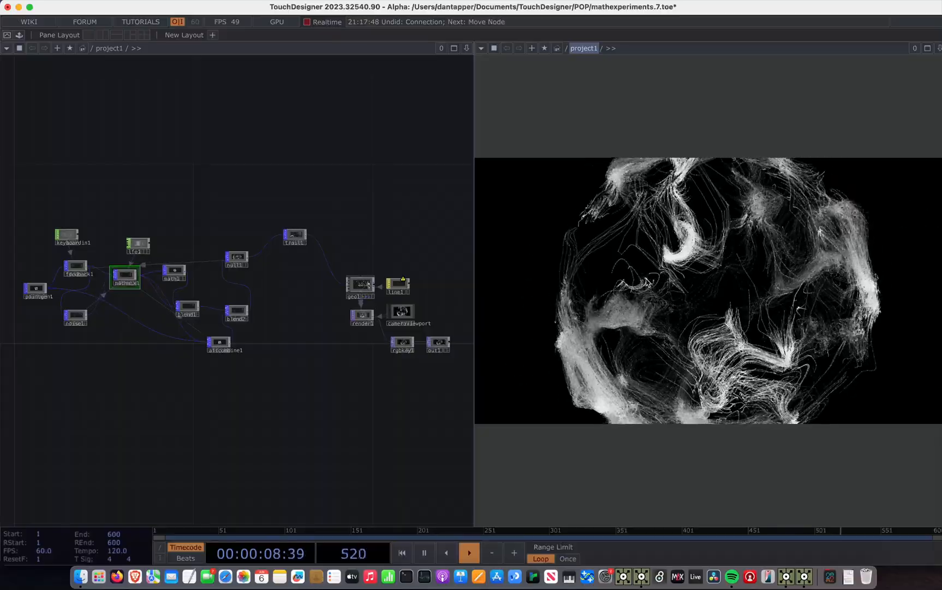
- Follow the chain from pointgen1 to mathmix1, review mathmix1's combine operations, and nudge the node slightly upward in the network
scroll(30, 311, up, 10)
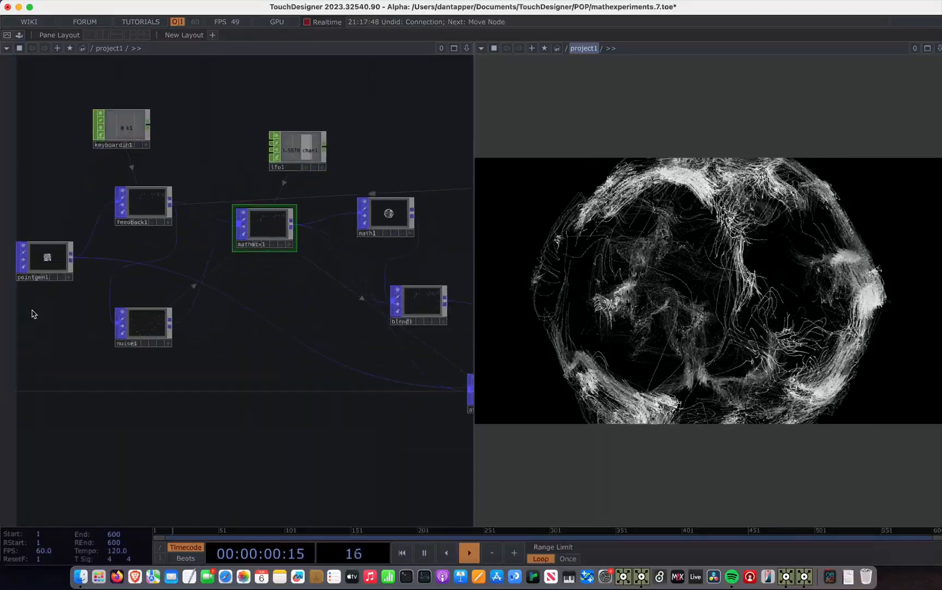
scroll(34, 177, right, 5)
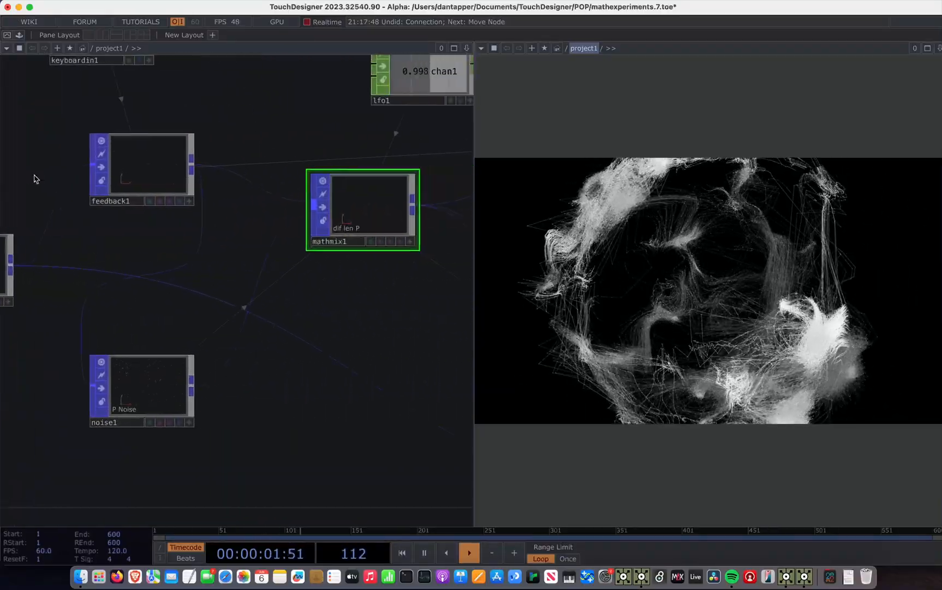
scroll(65, 218, down, 8)
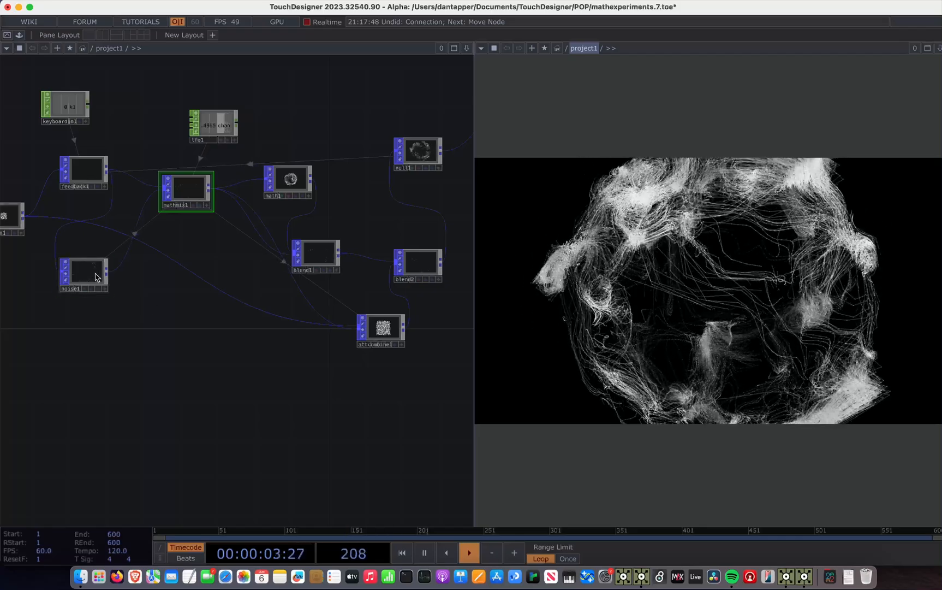
click(85, 272)
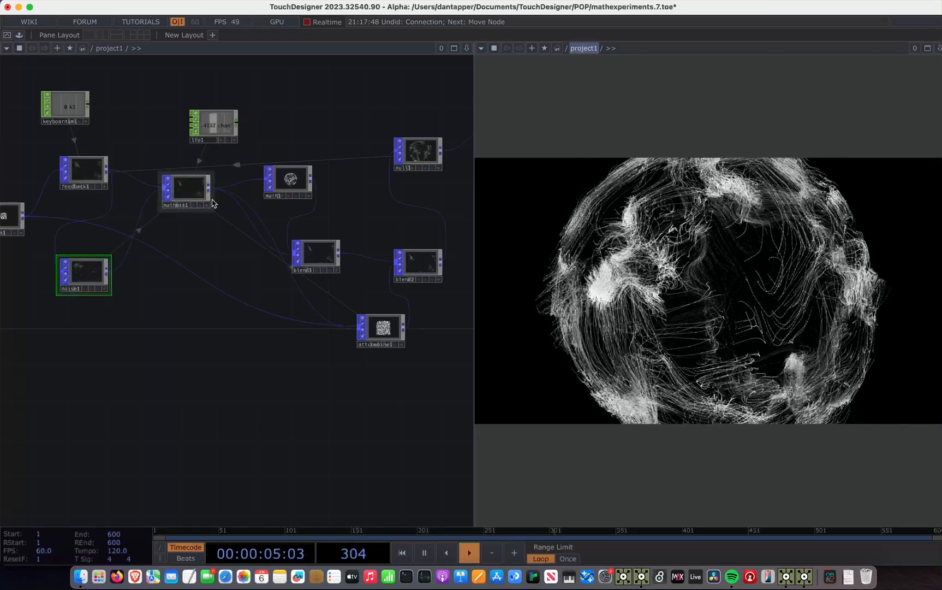
click(212, 202)
key(p)
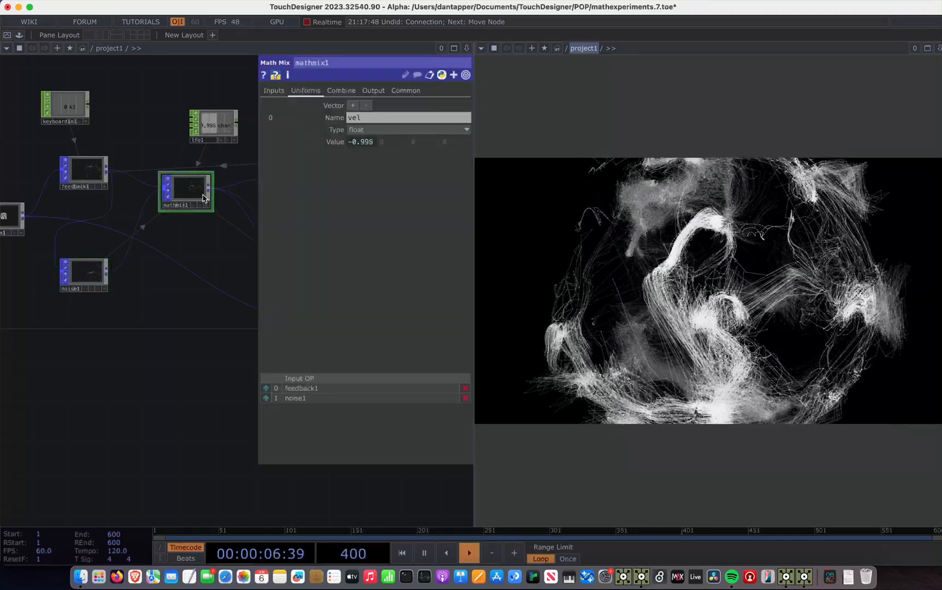
click(341, 90)
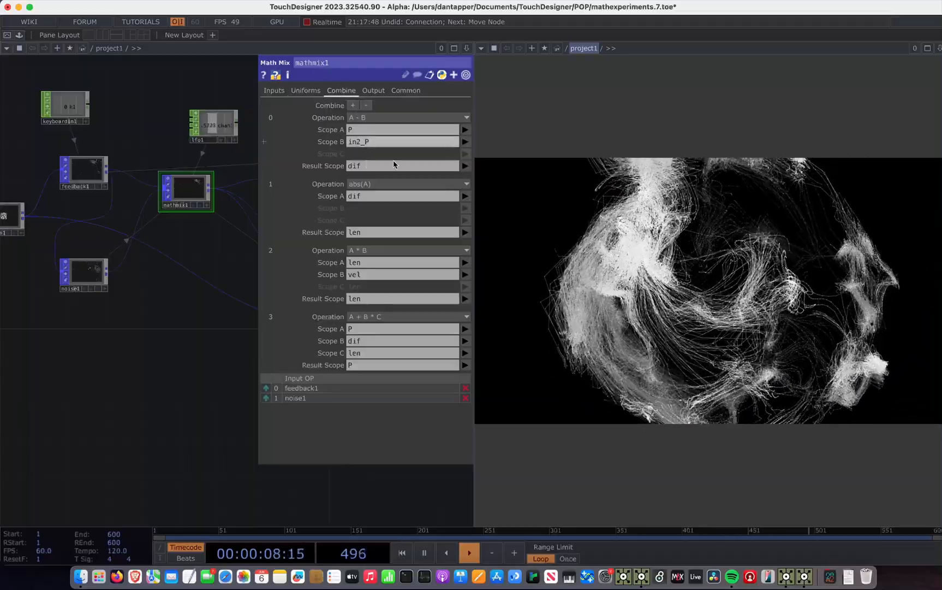
middle_drag(198, 95, 149, 95)
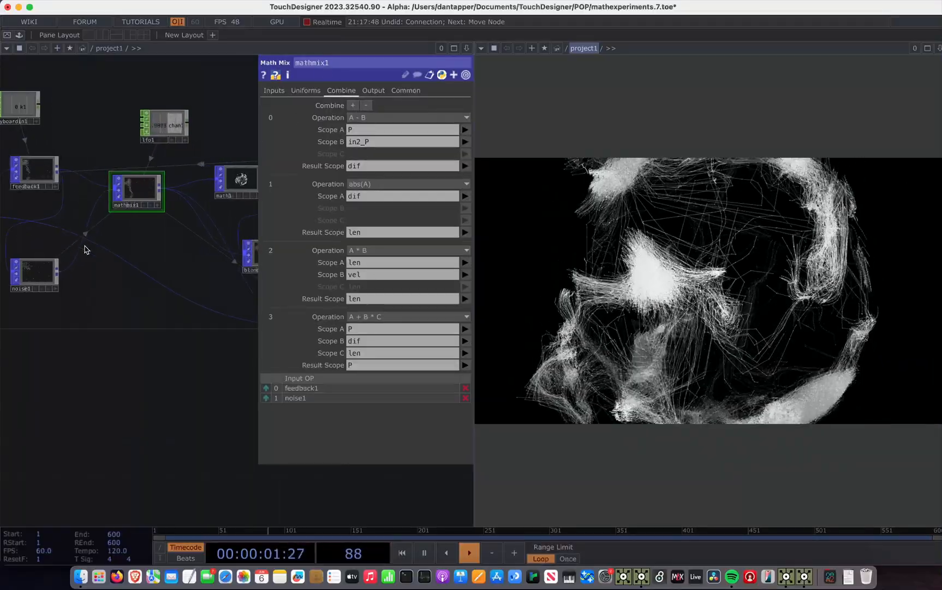
drag(124, 191, 124, 182)
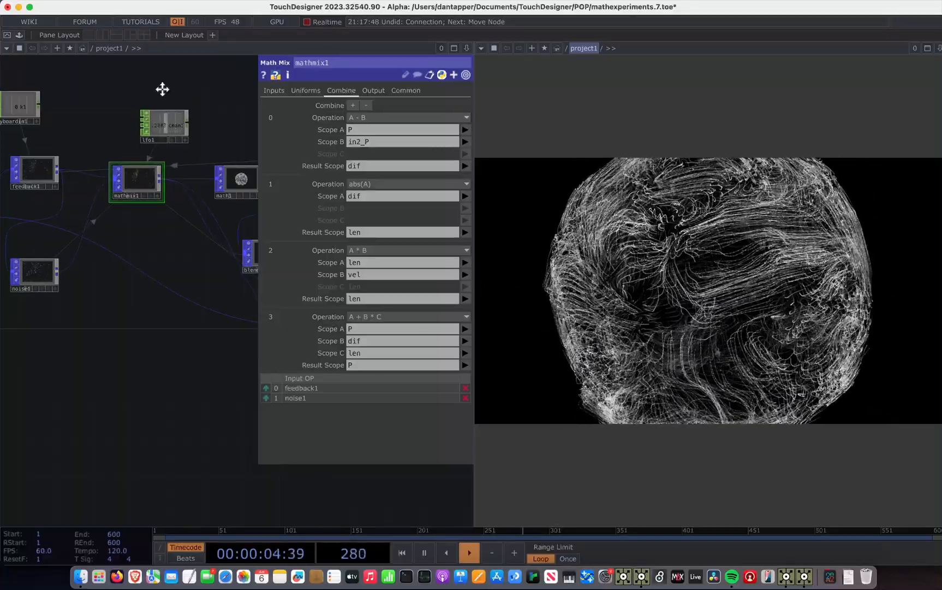
- Try pointgen1 instead of noise1 as mathmix1's second input, and undo the connection change
scroll(158, 92, right, 5)
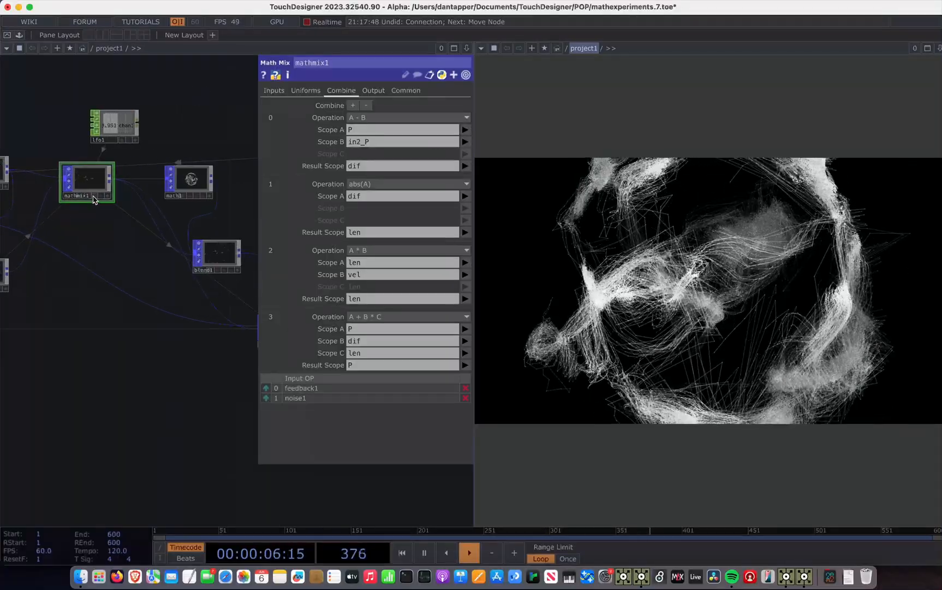
scroll(92, 237, left, 10)
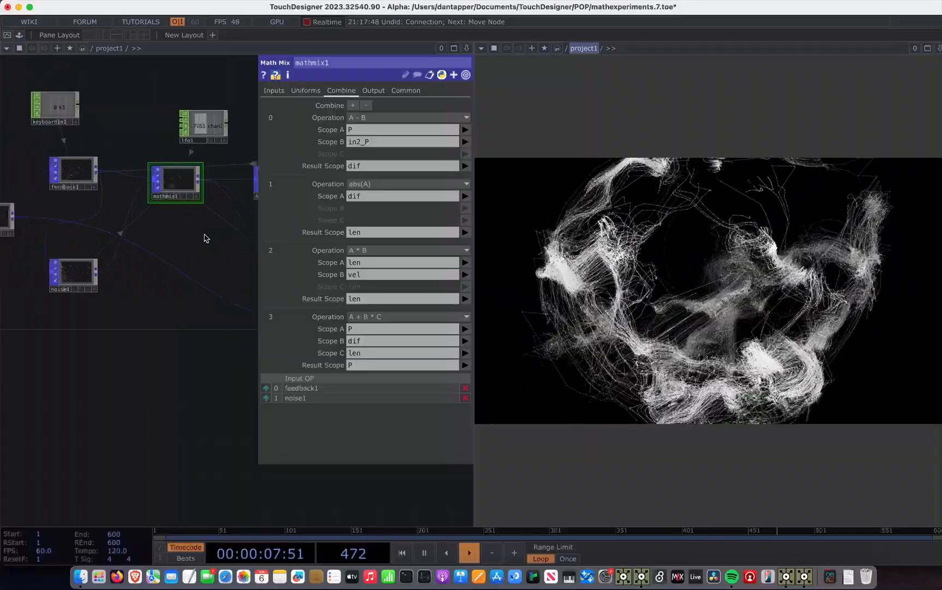
click(154, 214)
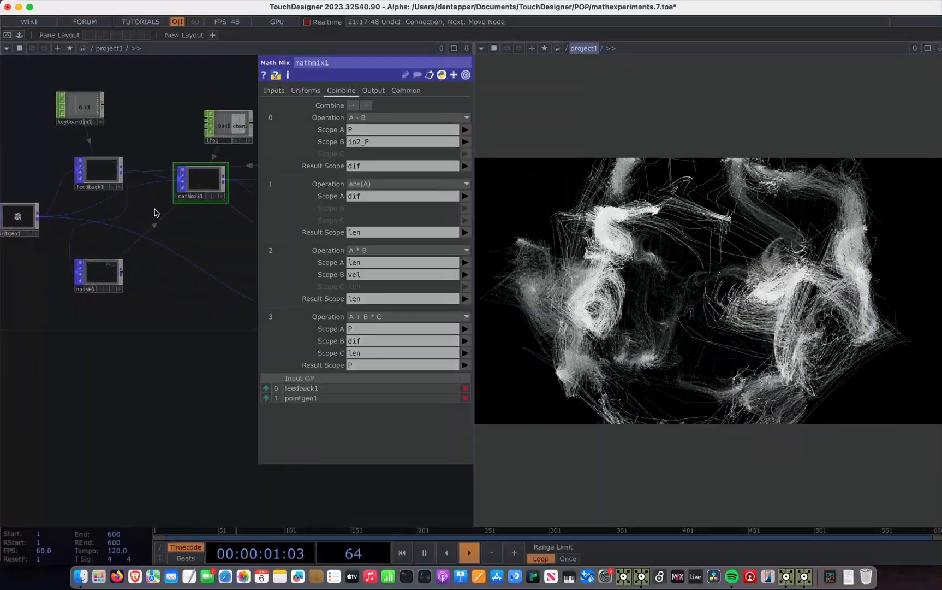
key(ctrl+z)
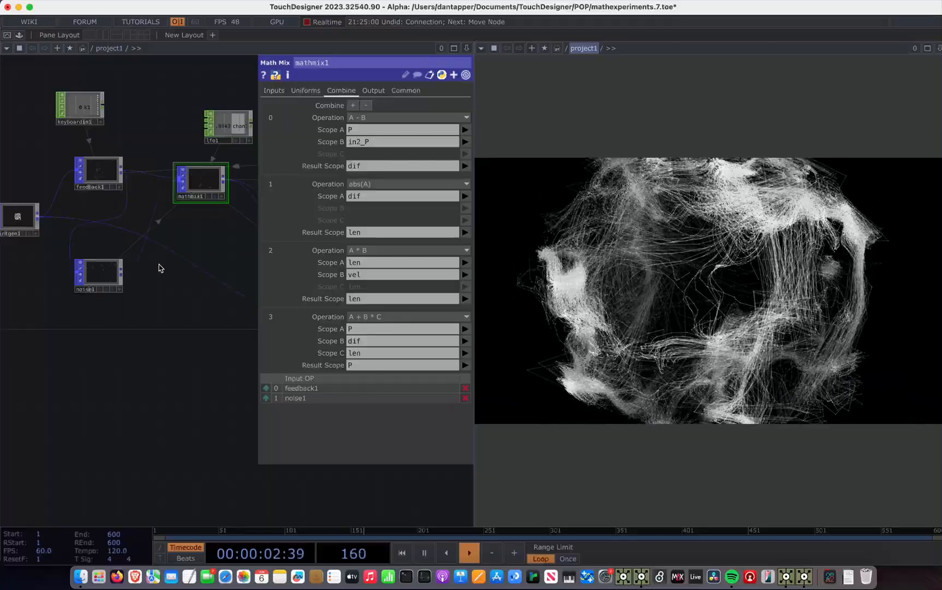
scroll(147, 296, left, 5)
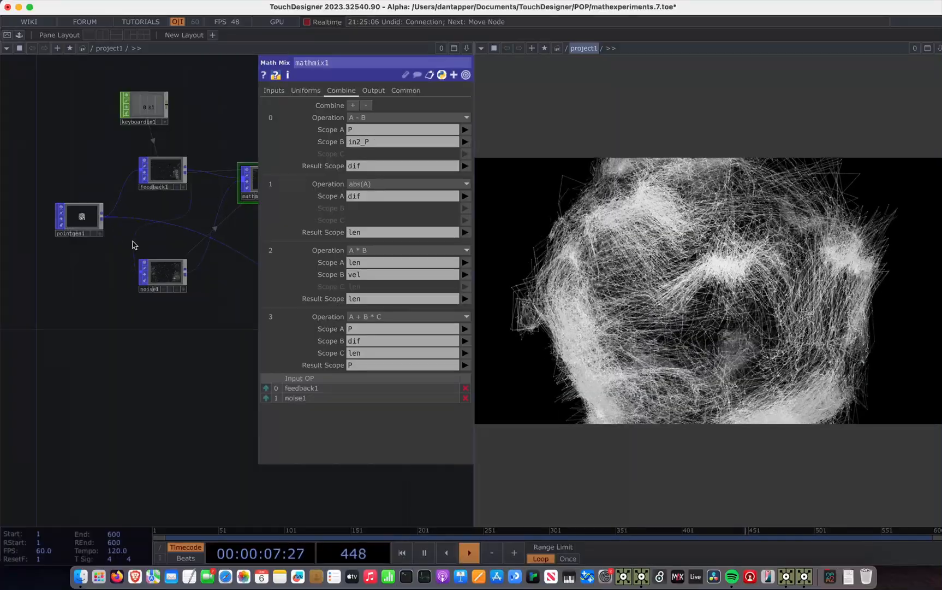
- Select the math1 node after mathmix1 and try a Multiply value of 0.54 on its normalized P attribute
drag(144, 120, 35, 145)
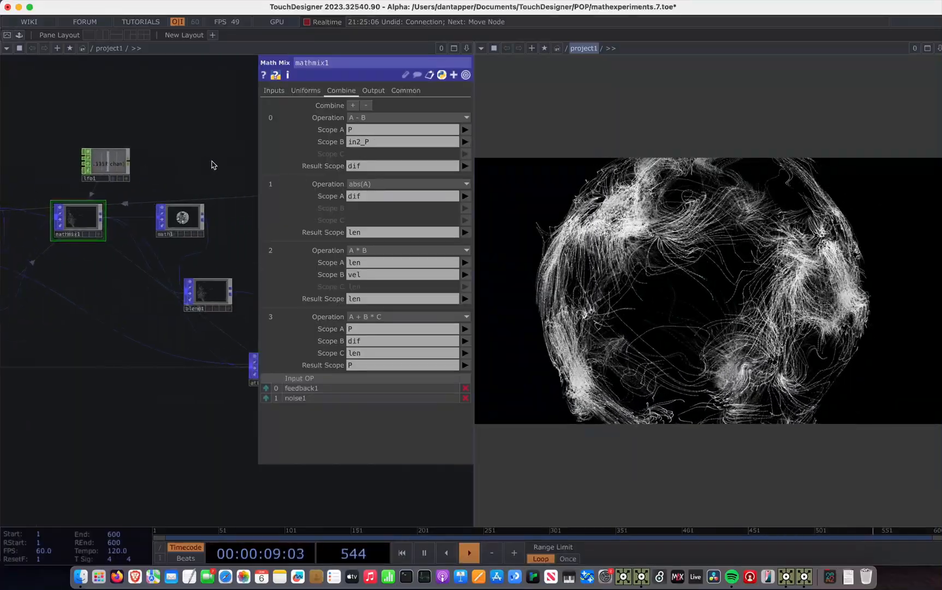
drag(212, 164, 116, 162)
click(80, 212)
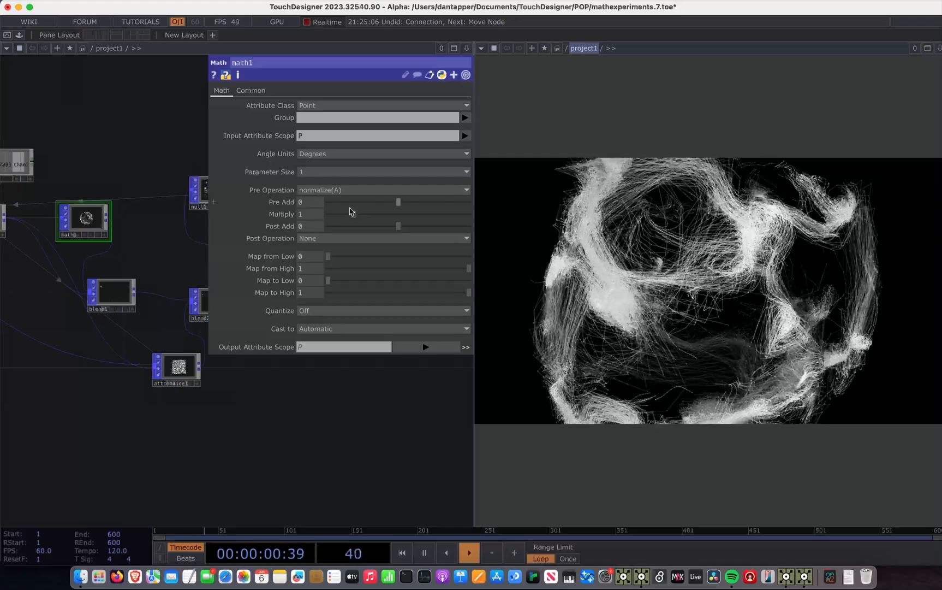
drag(363, 215, 335, 216)
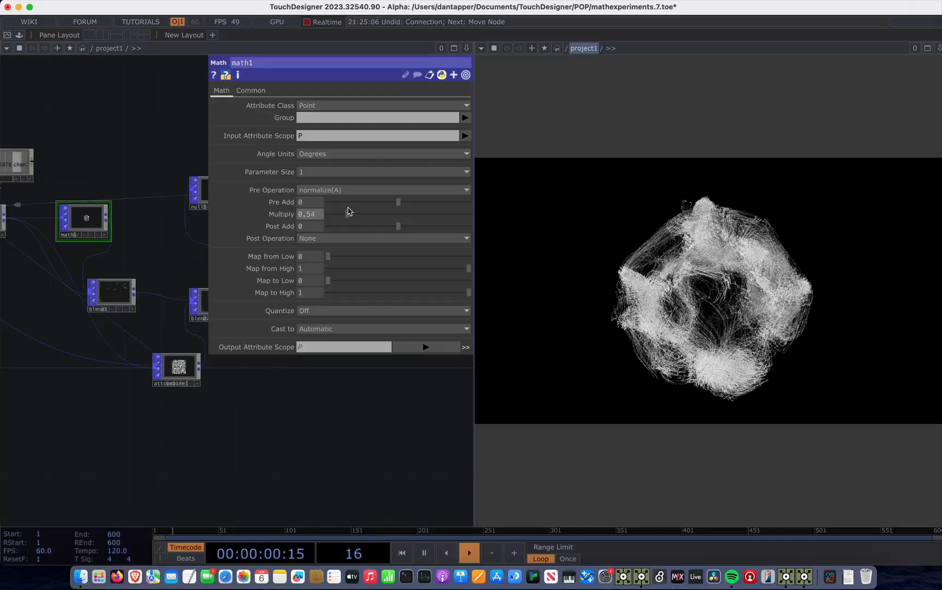
- Select blend1 and set the blend weight of its second input, mathmix1, to 0.99
click(111, 292)
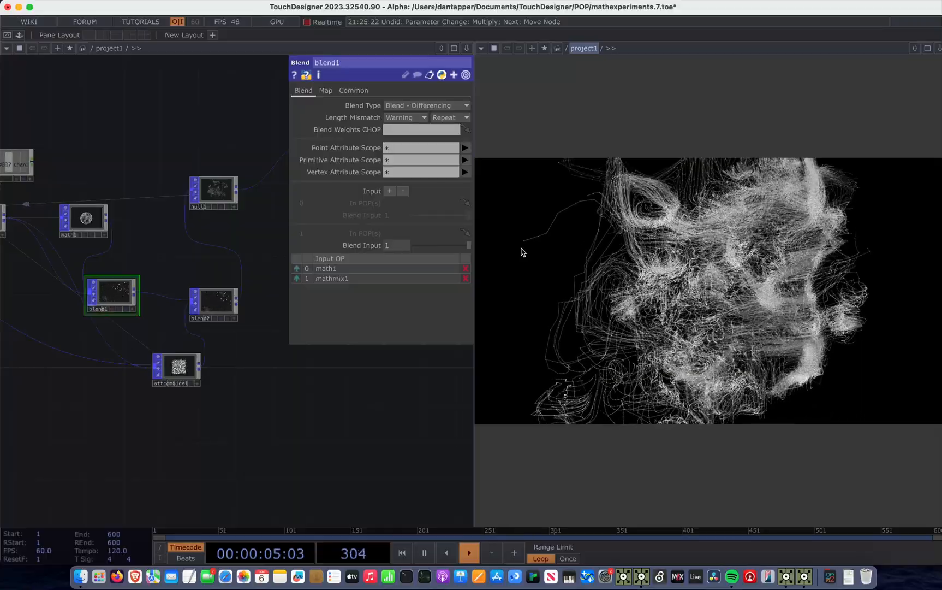
drag(522, 251, 468, 251)
scroll(222, 337, down, 5)
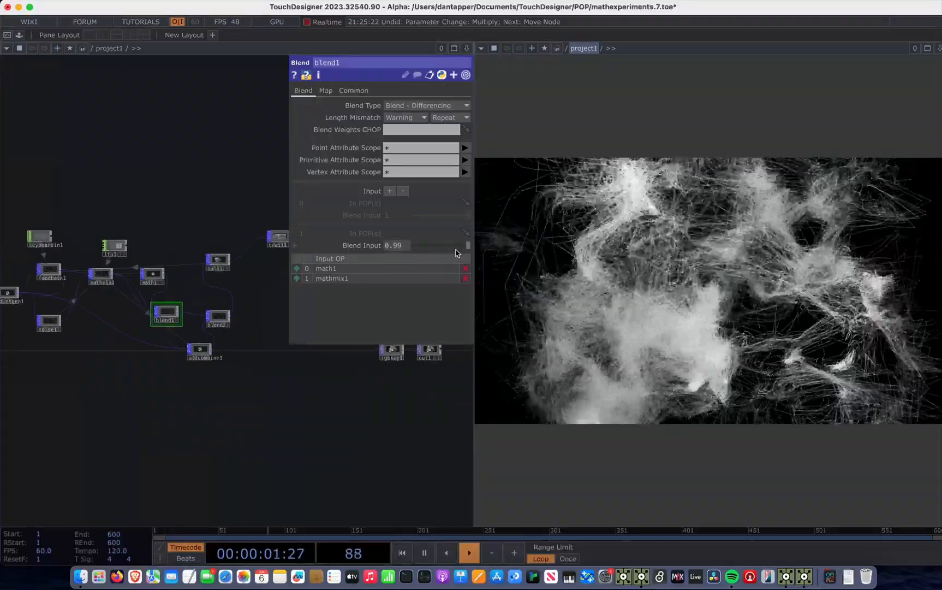
- Set blend1's mathmix1 weight to 0.46 and try a weight of 1 for attcombine1 on blend2
drag(469, 246, 431, 249)
scroll(256, 344, up, 3)
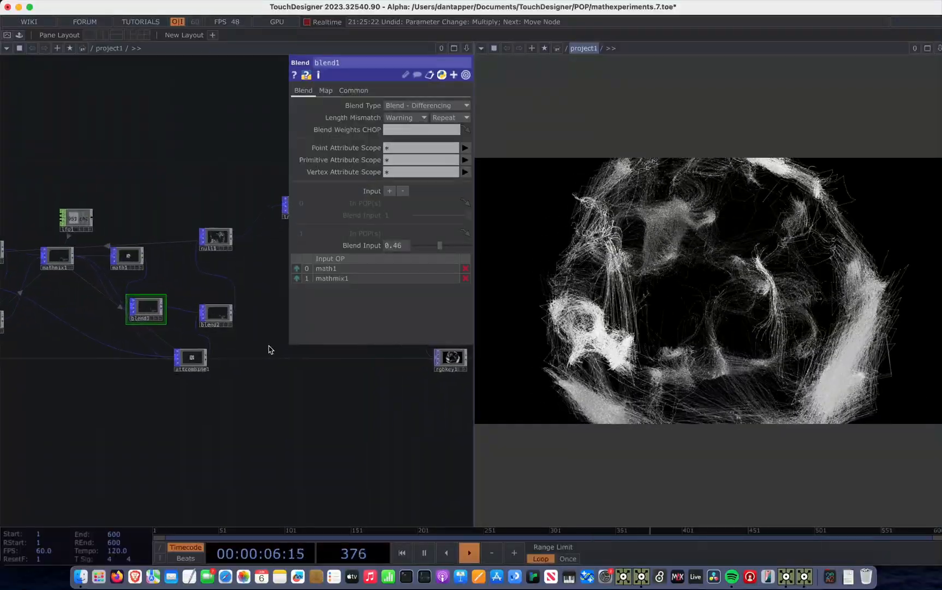
click(165, 323)
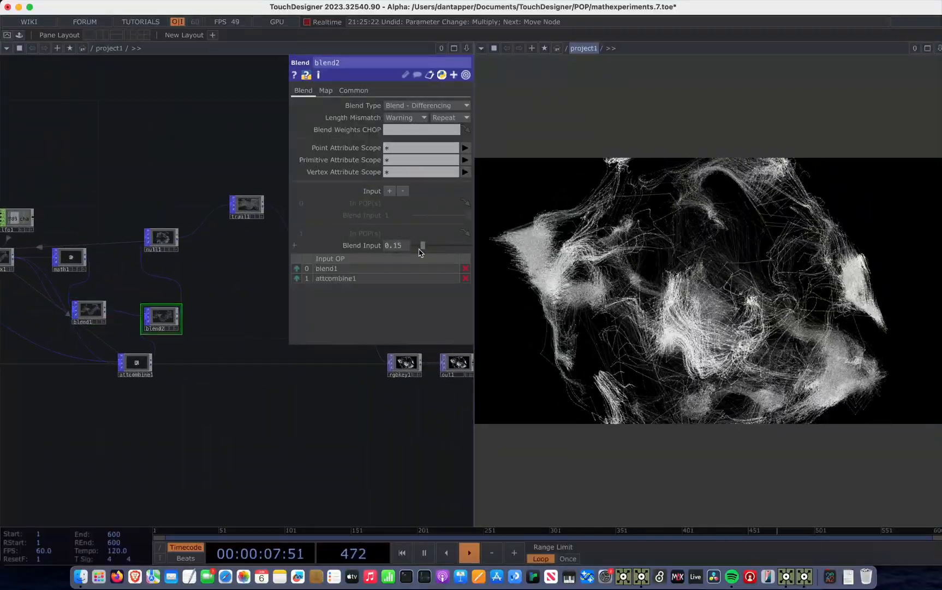
drag(423, 247, 237, 269)
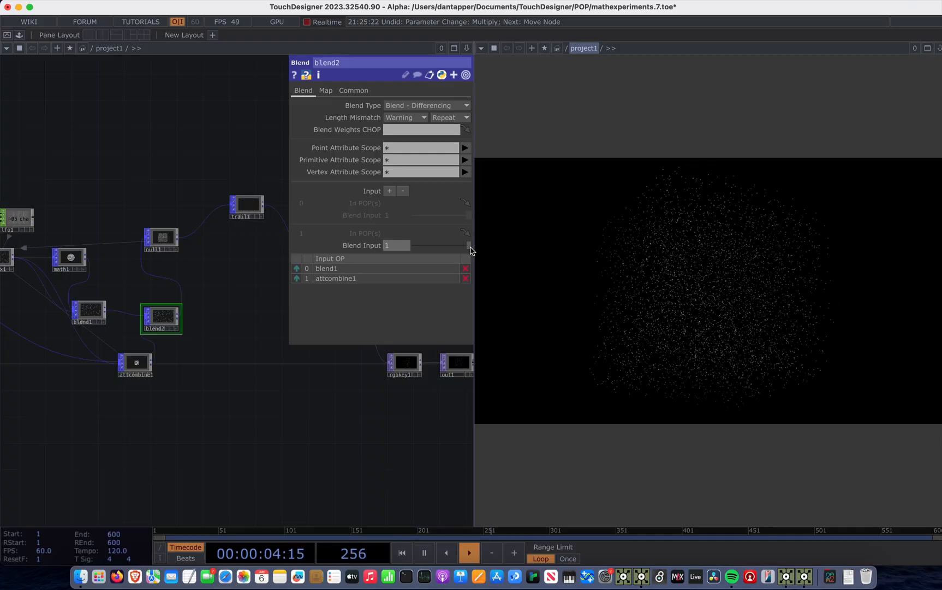
- Set blend1's mathmix1 weight to 1, and try attcombine1 weights on blend2 from 0 up to 0.94, ending at 0.86
click(91, 312)
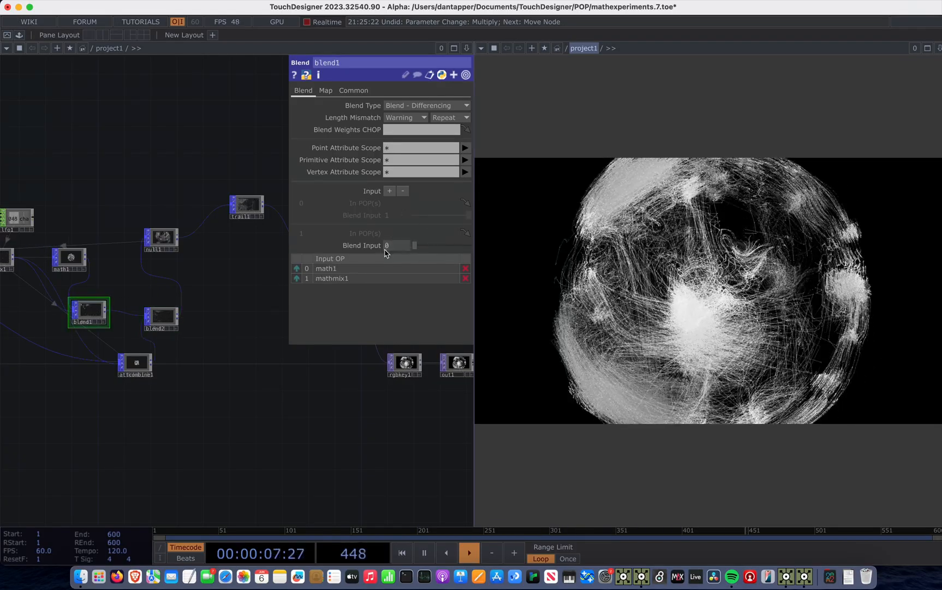
drag(384, 249, 470, 241)
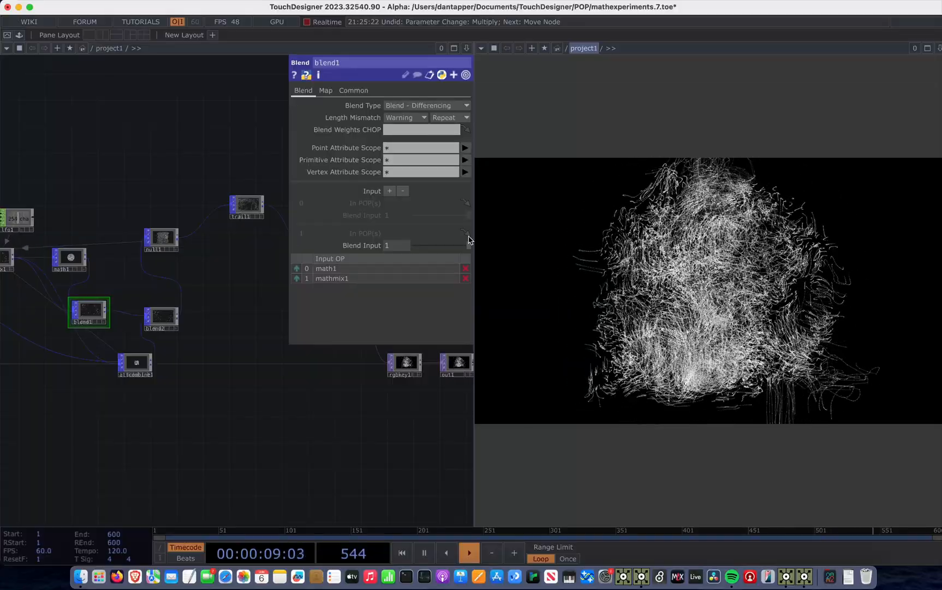
click(158, 324)
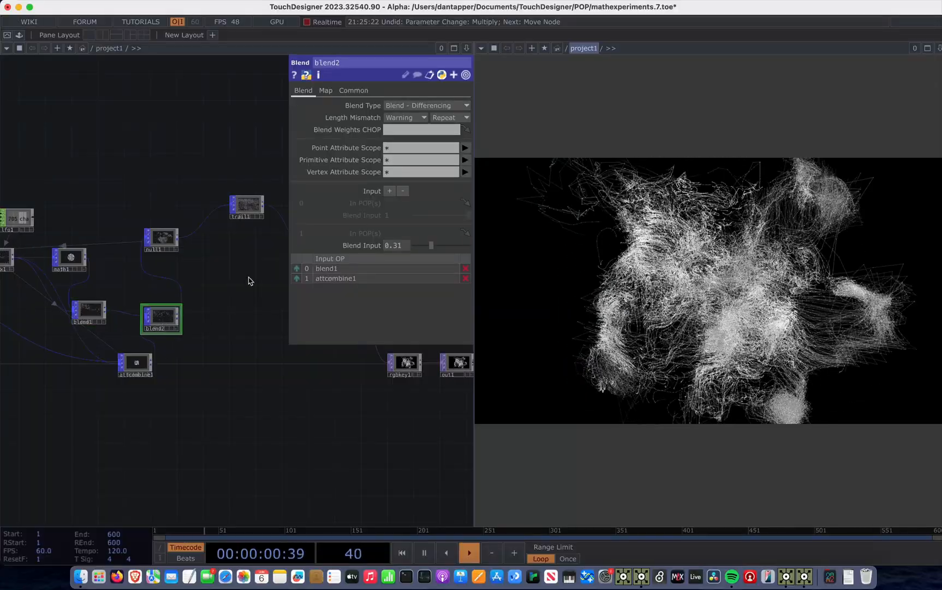
drag(430, 250, 265, 254)
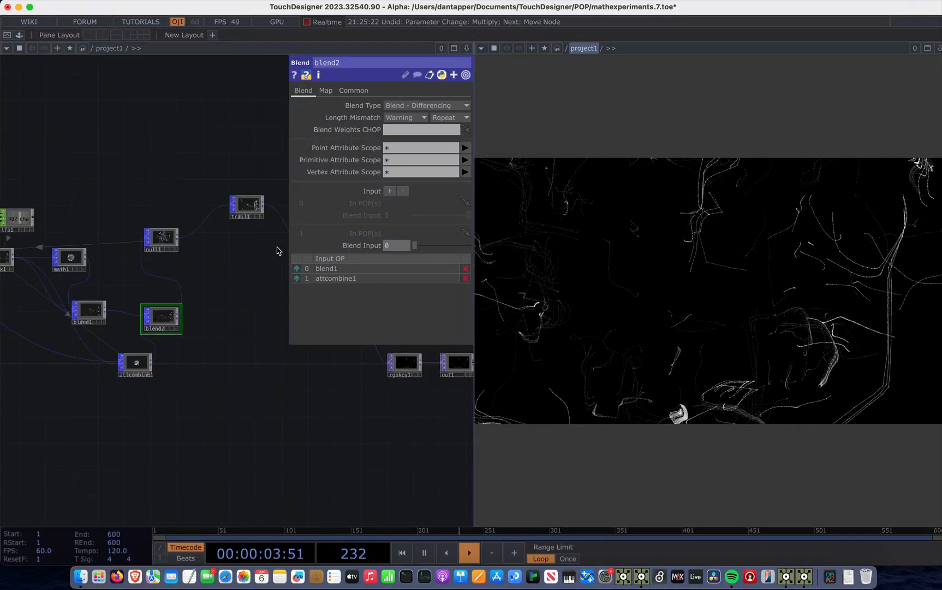
drag(431, 246, 497, 242)
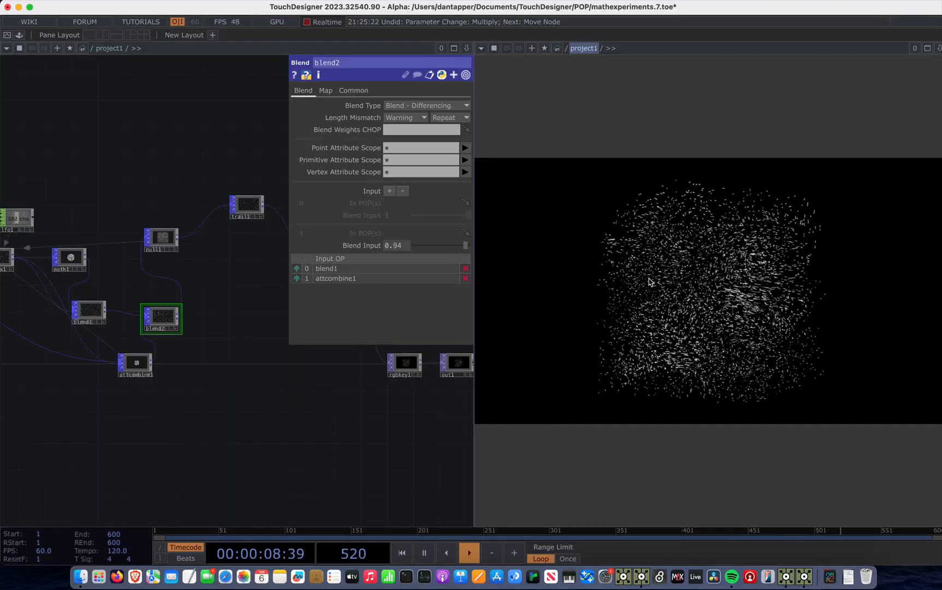
drag(464, 250, 462, 249)
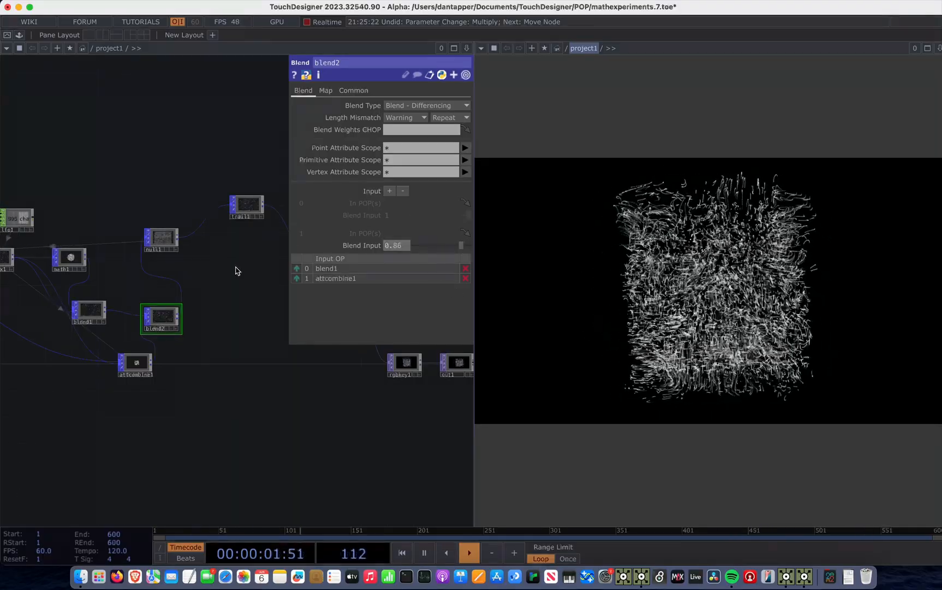
- Select trail1, try adjusting its Trail Length, and undo the change
drag(183, 316, 140, 376)
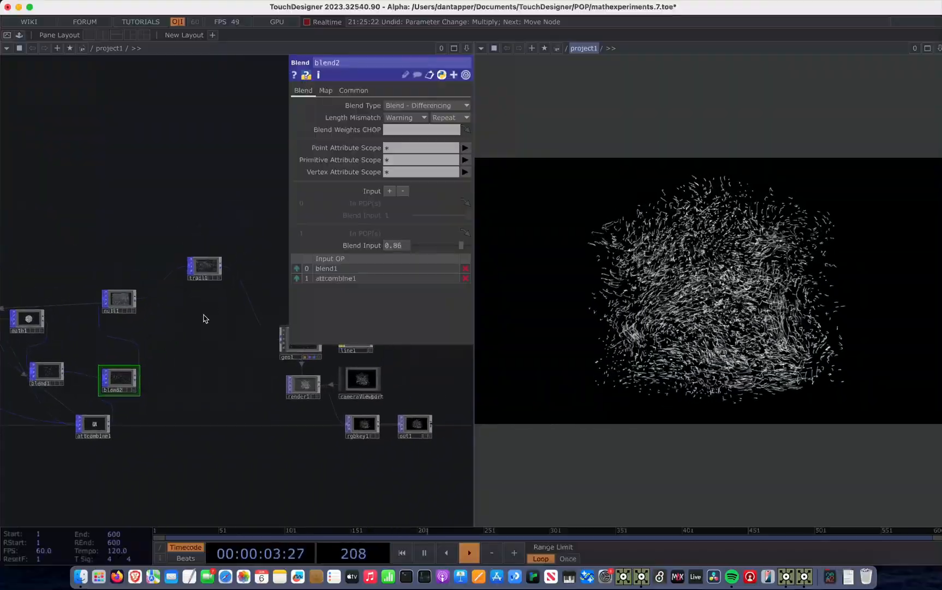
drag(204, 318, 142, 384)
click(154, 340)
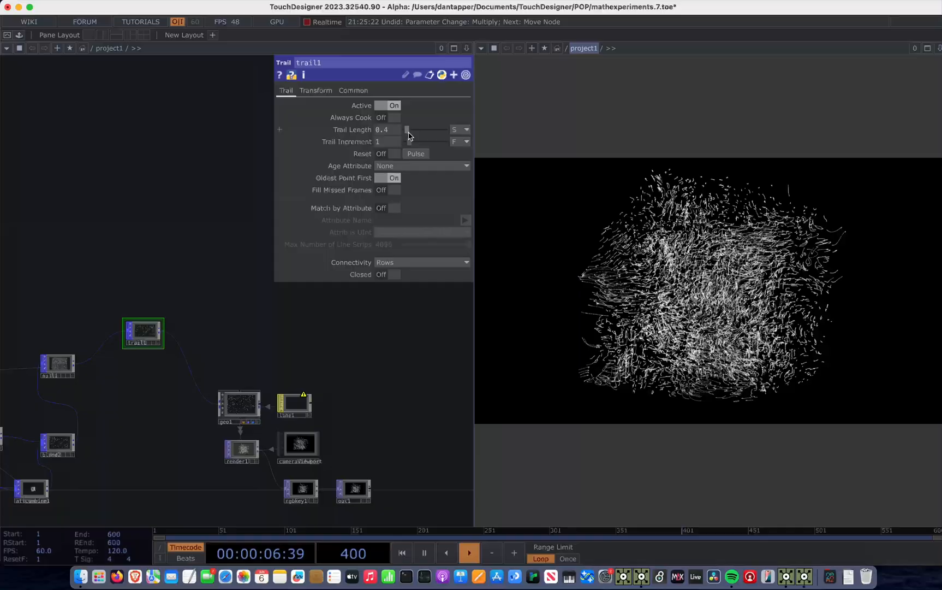
scroll(197, 489, up, 5)
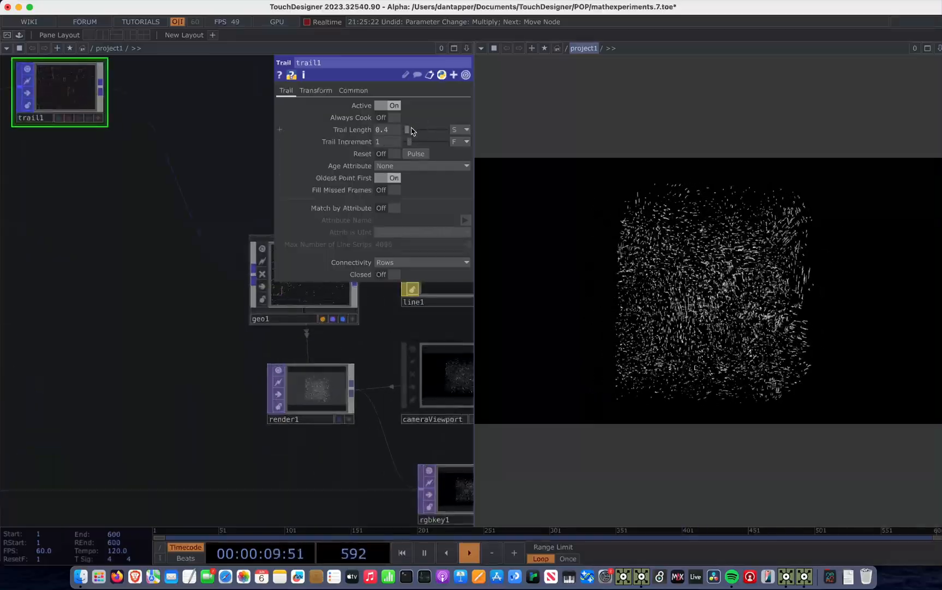
mouse_move(411, 130)
mouse_down()
mouse_move(421, 131)
mouse_move(406, 129)
mouse_up()
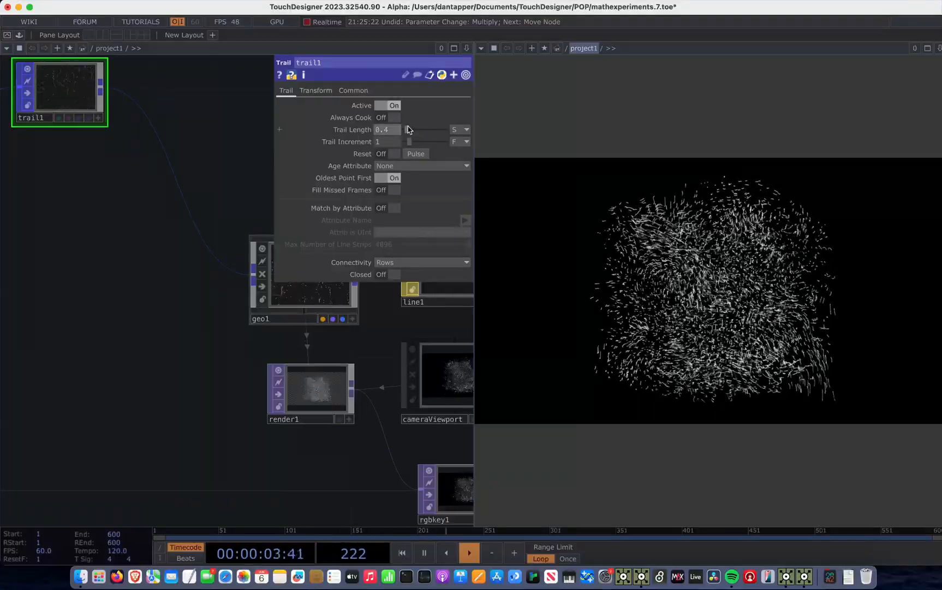
key(super+z)
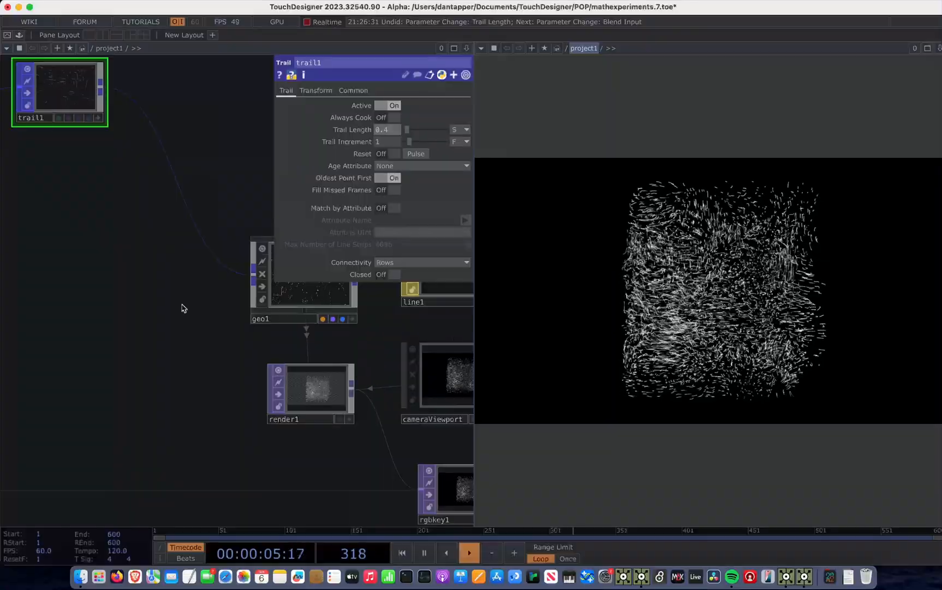
- Hide the cameraViewport node's parameters and resume timeline playback
scroll(182, 303, down, 2)
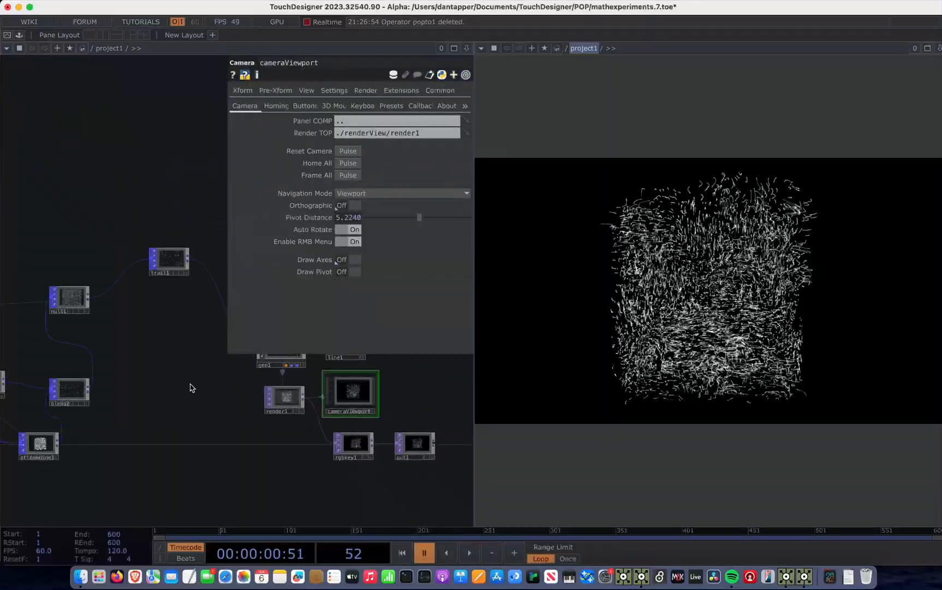
key(p)
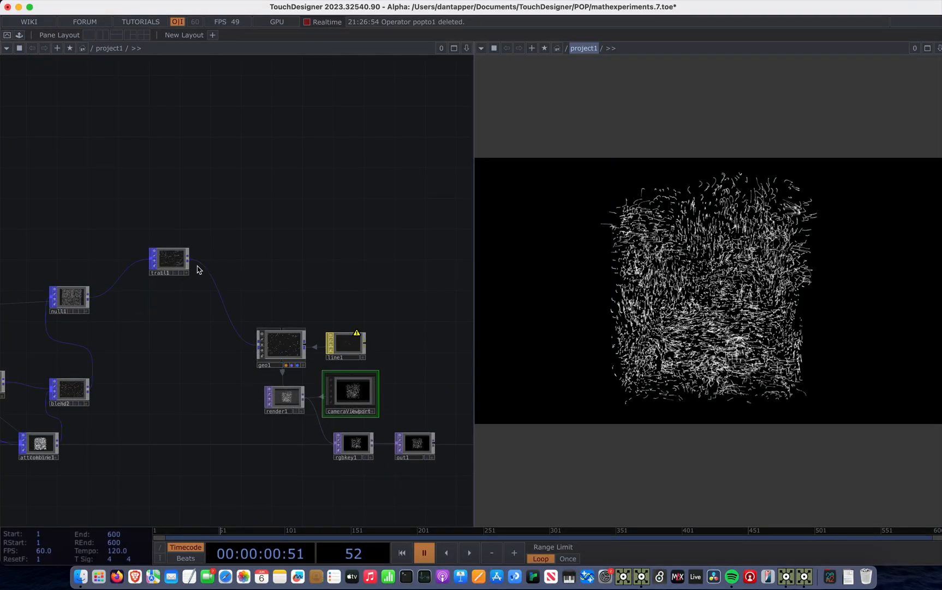
key(space)
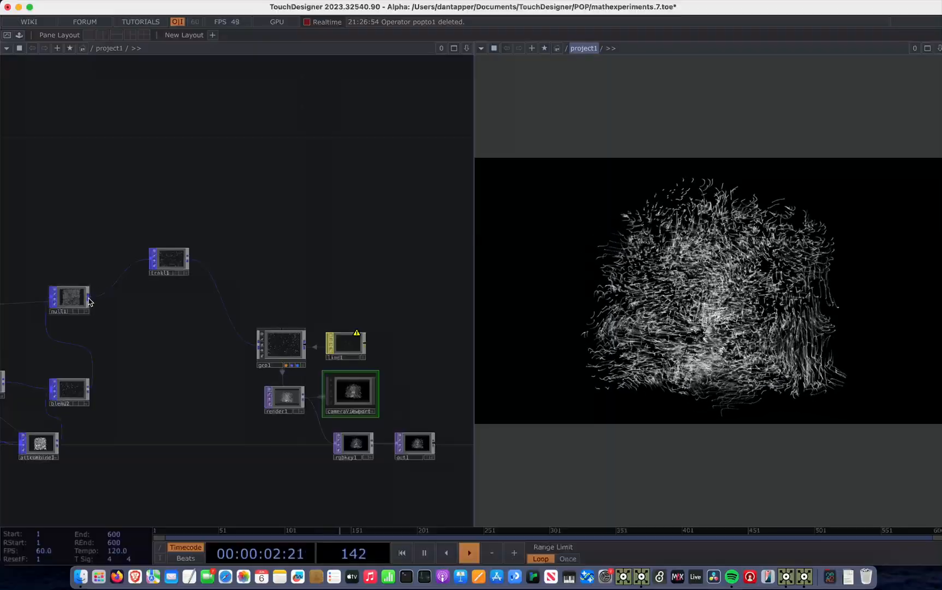
- Branch a new Geometry COMP off null1's output and place it below render1
drag(101, 324, 140, 412)
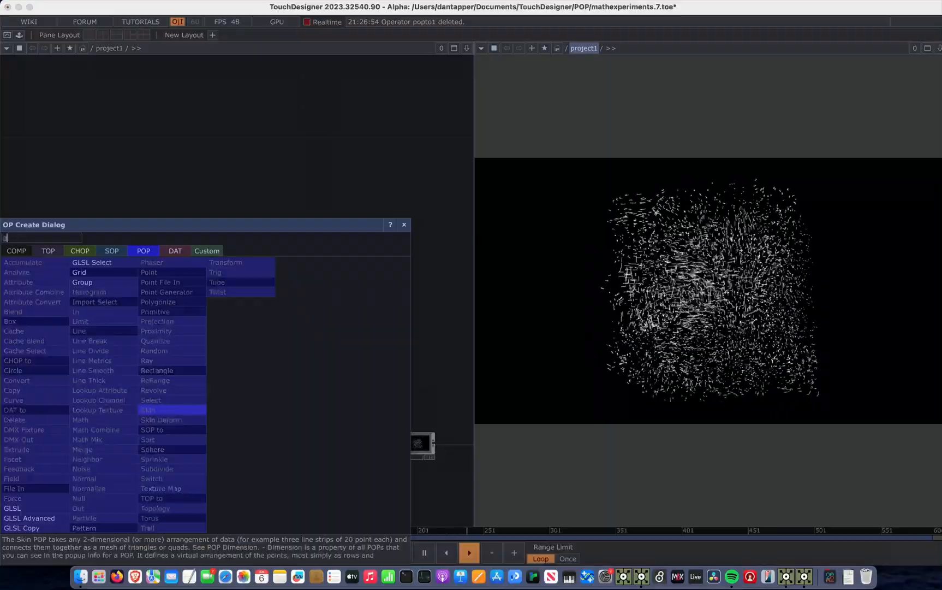
text(ge)
click(15, 252)
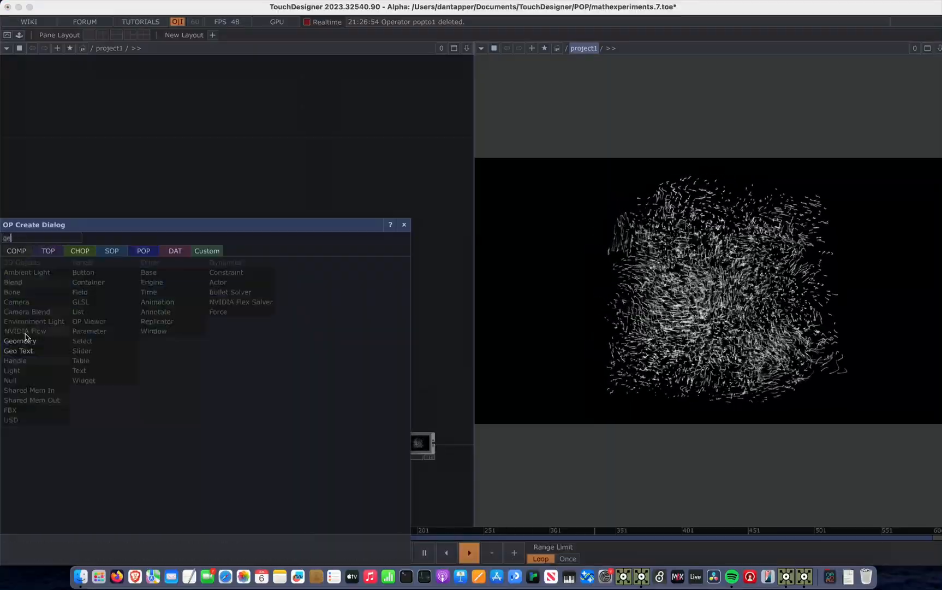
click(24, 340)
click(263, 490)
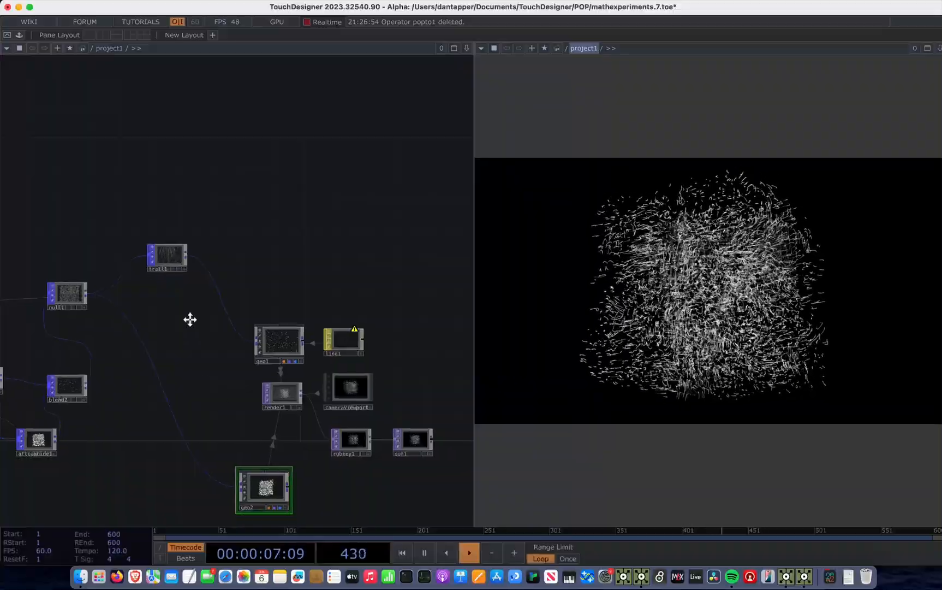
- Create a Point Sprite material below geo2 and assign it as geo2's Material parameter
drag(190, 320, 141, 197)
key(Tab)
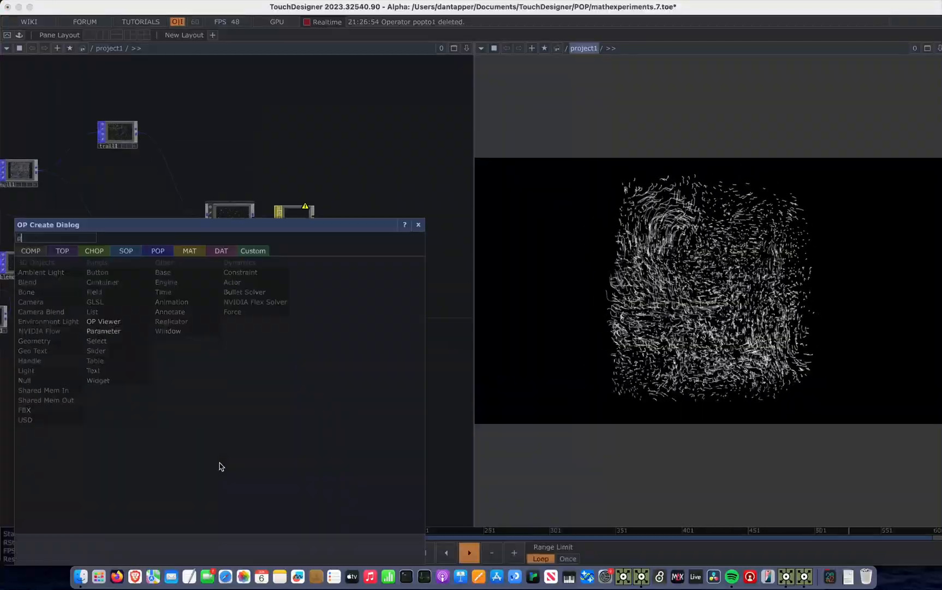
text(p)
click(189, 250)
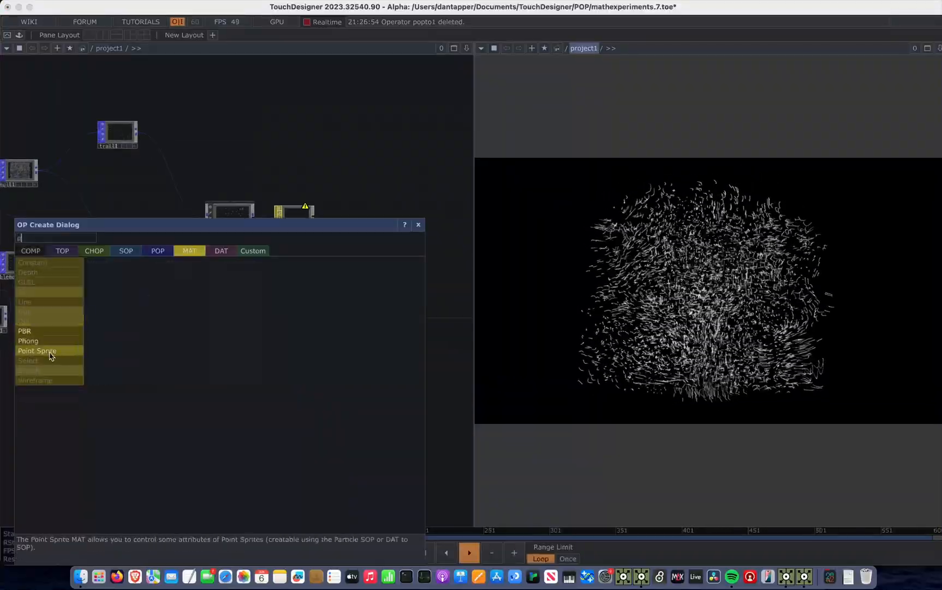
click(50, 350)
click(198, 435)
drag(198, 435, 220, 369)
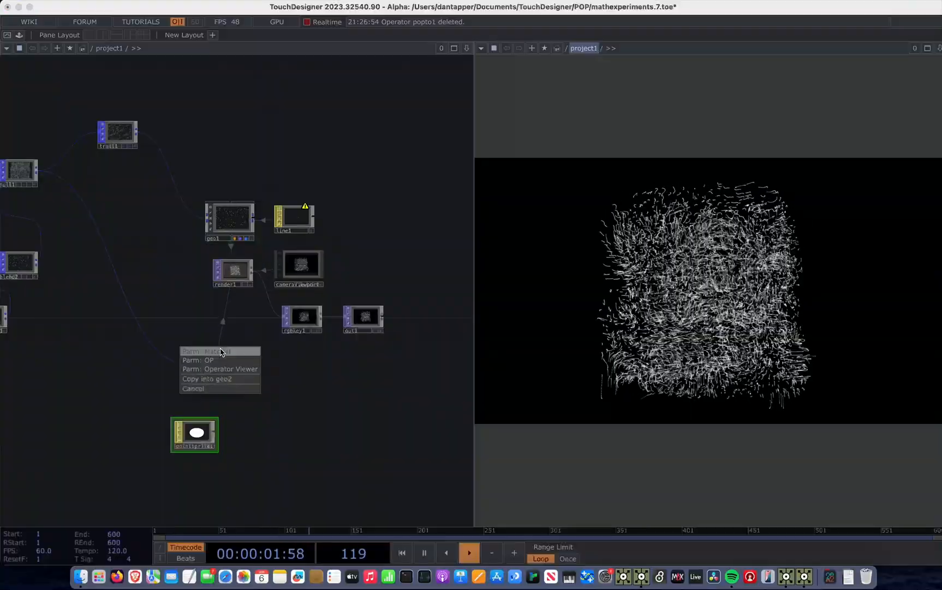
click(220, 351)
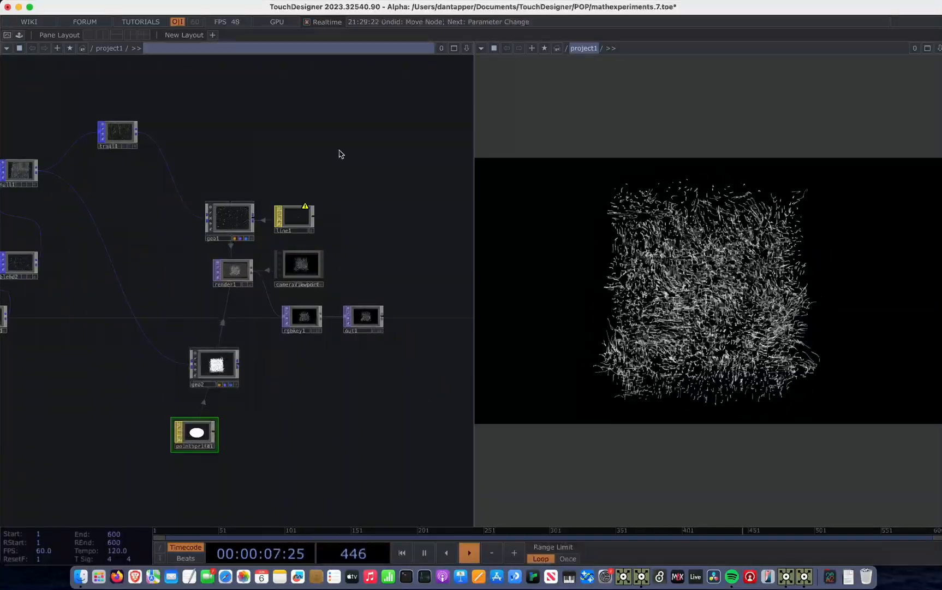
- Set pointsprite1's color to magenta (0.90588, 0, 1) and its Constant Point Size to 6.85
key(p)
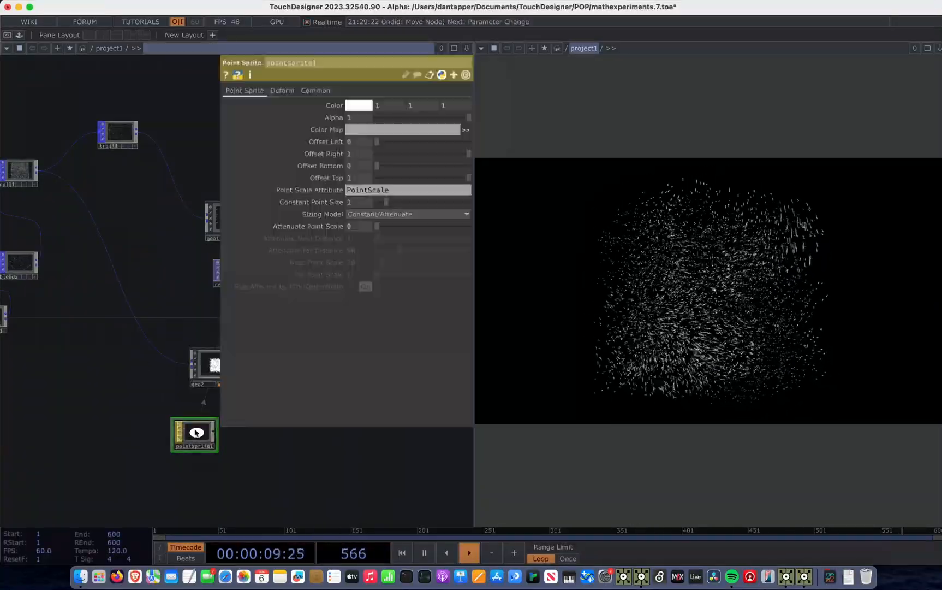
click(362, 105)
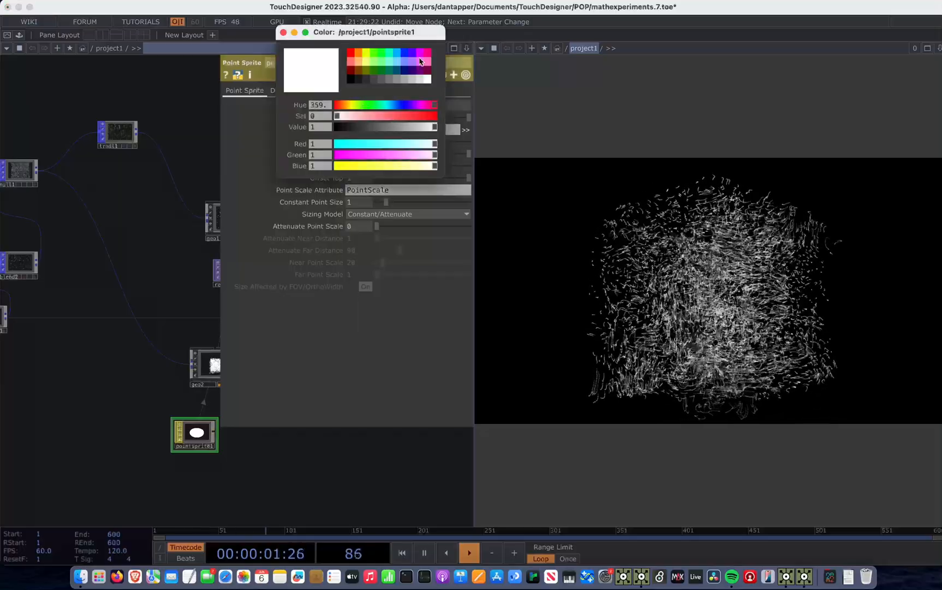
click(420, 53)
click(283, 32)
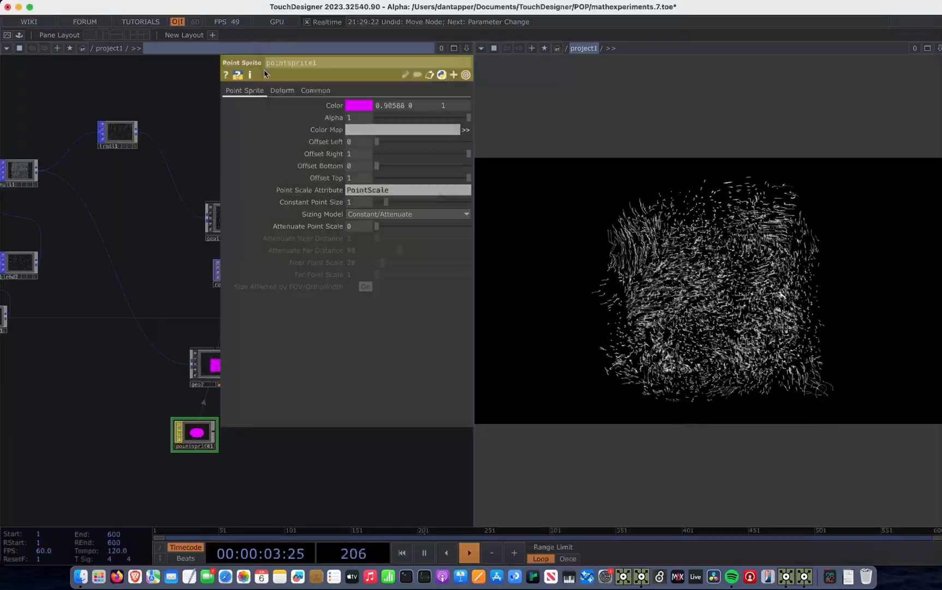
drag(168, 288, 106, 312)
drag(386, 202, 440, 202)
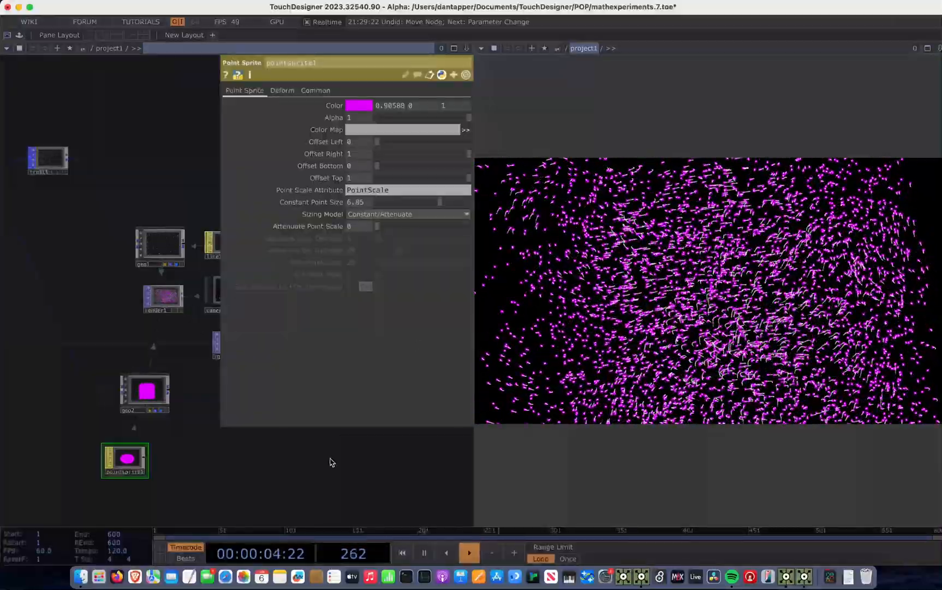
- Set blend2's attcombine1 weight to 0.12 and blend1's mathmix1 weight to 0.55
key(h)
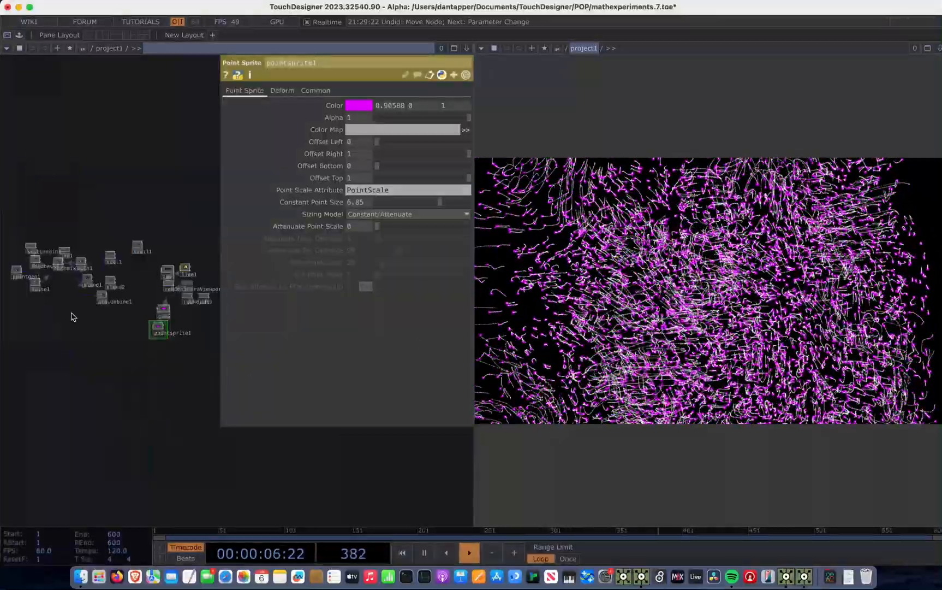
scroll(71, 316, up, 4)
click(137, 275)
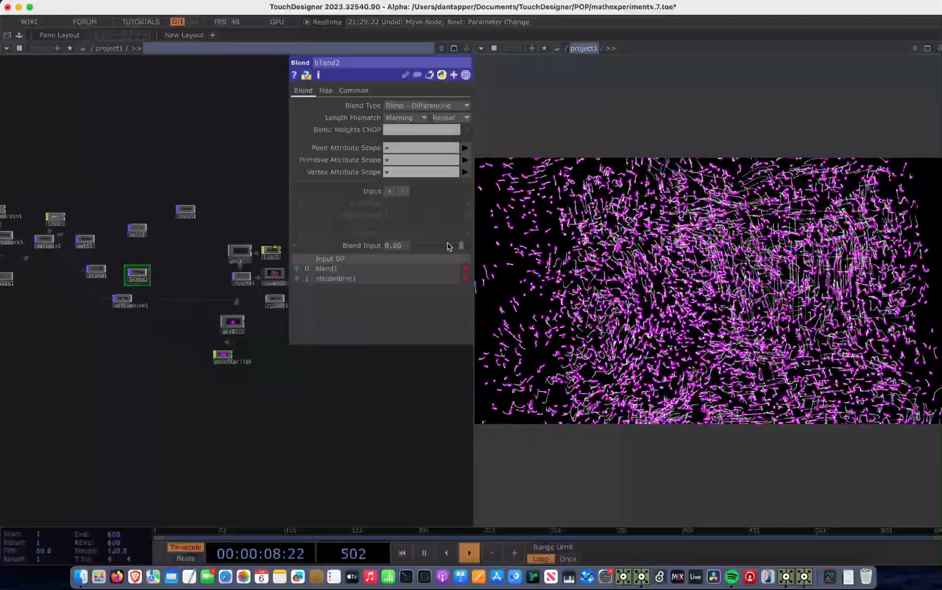
drag(447, 246, 416, 247)
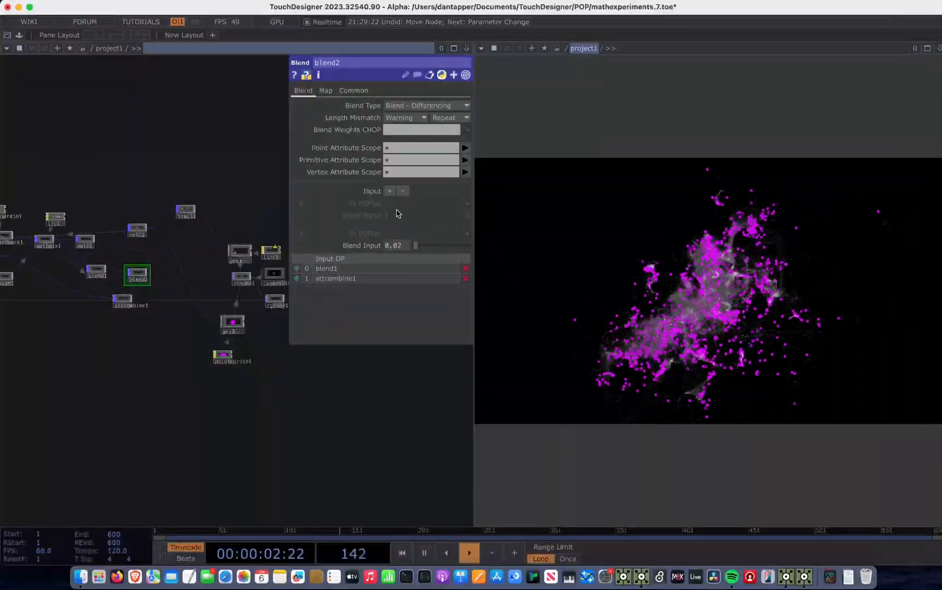
mouse_move(416, 245)
mouse_down()
mouse_move(427, 249)
mouse_move(420, 244)
mouse_up()
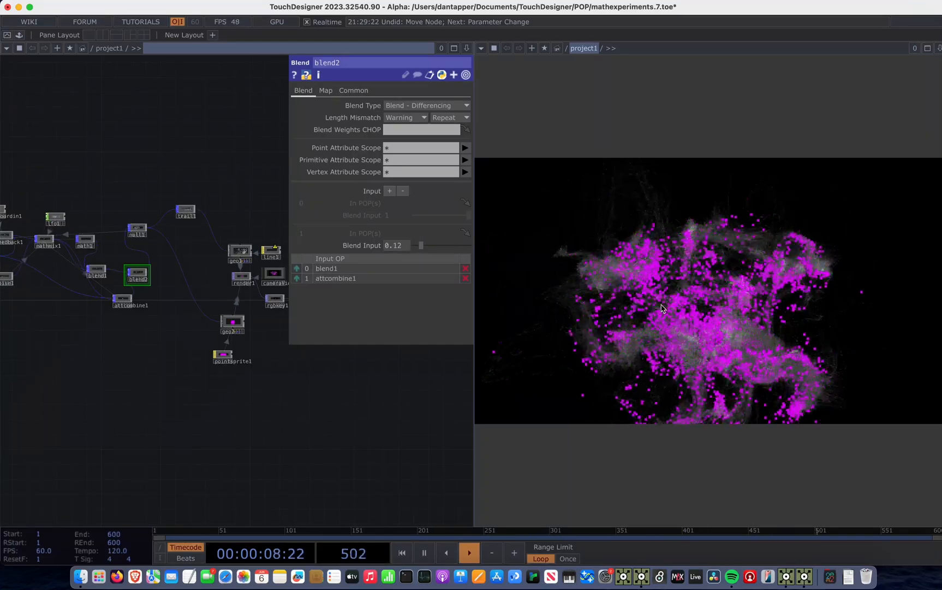
click(96, 270)
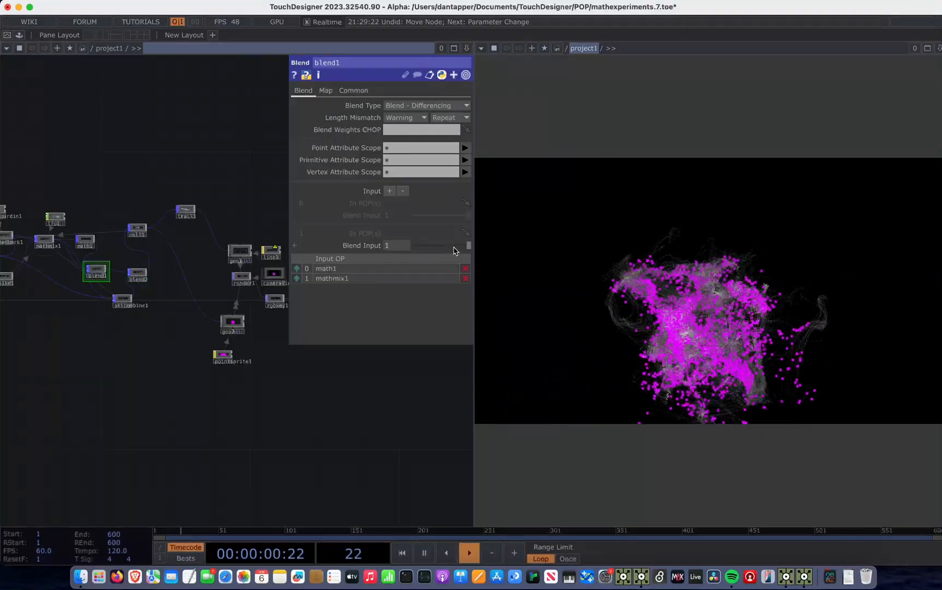
drag(453, 250, 445, 250)
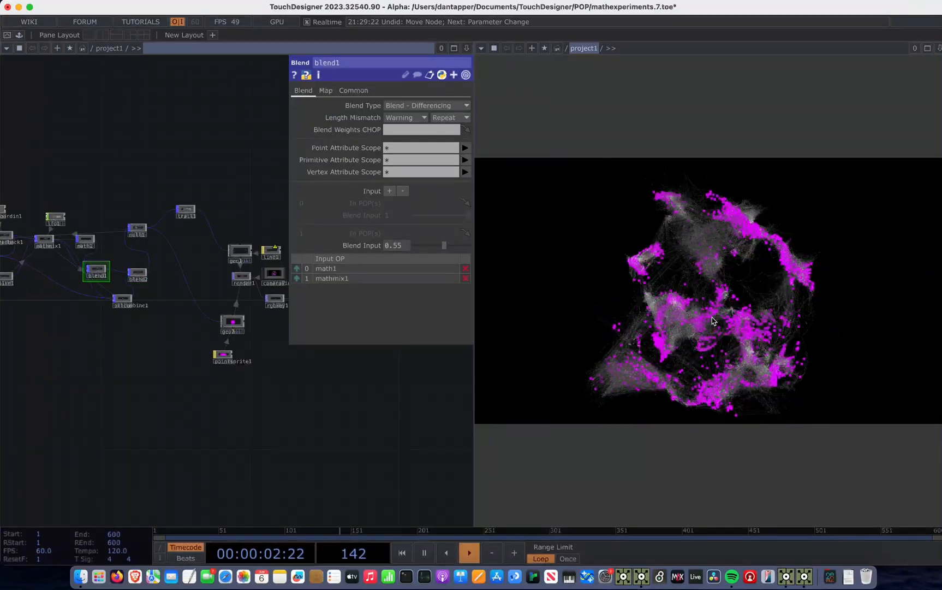